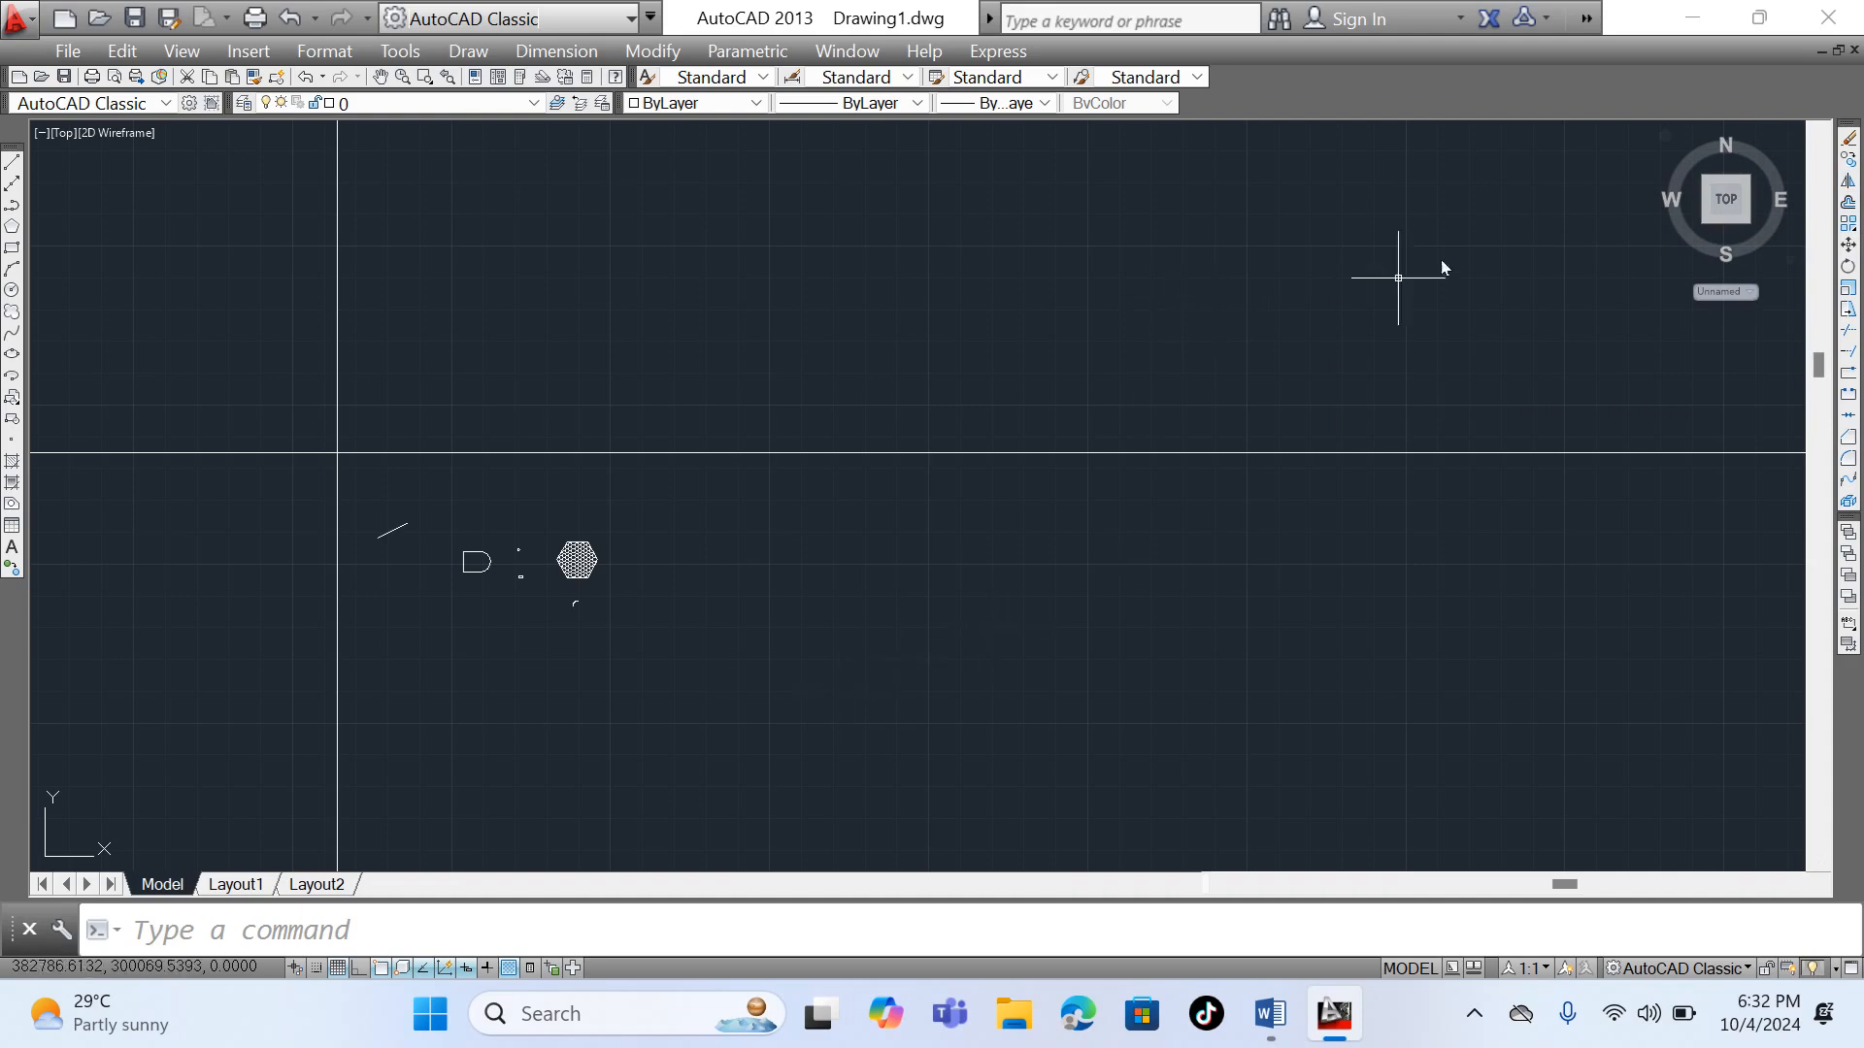
- Erase the small circular shape between the D-shaped outline and the hatched hexagon
scroll(499, 541, "up", 10)
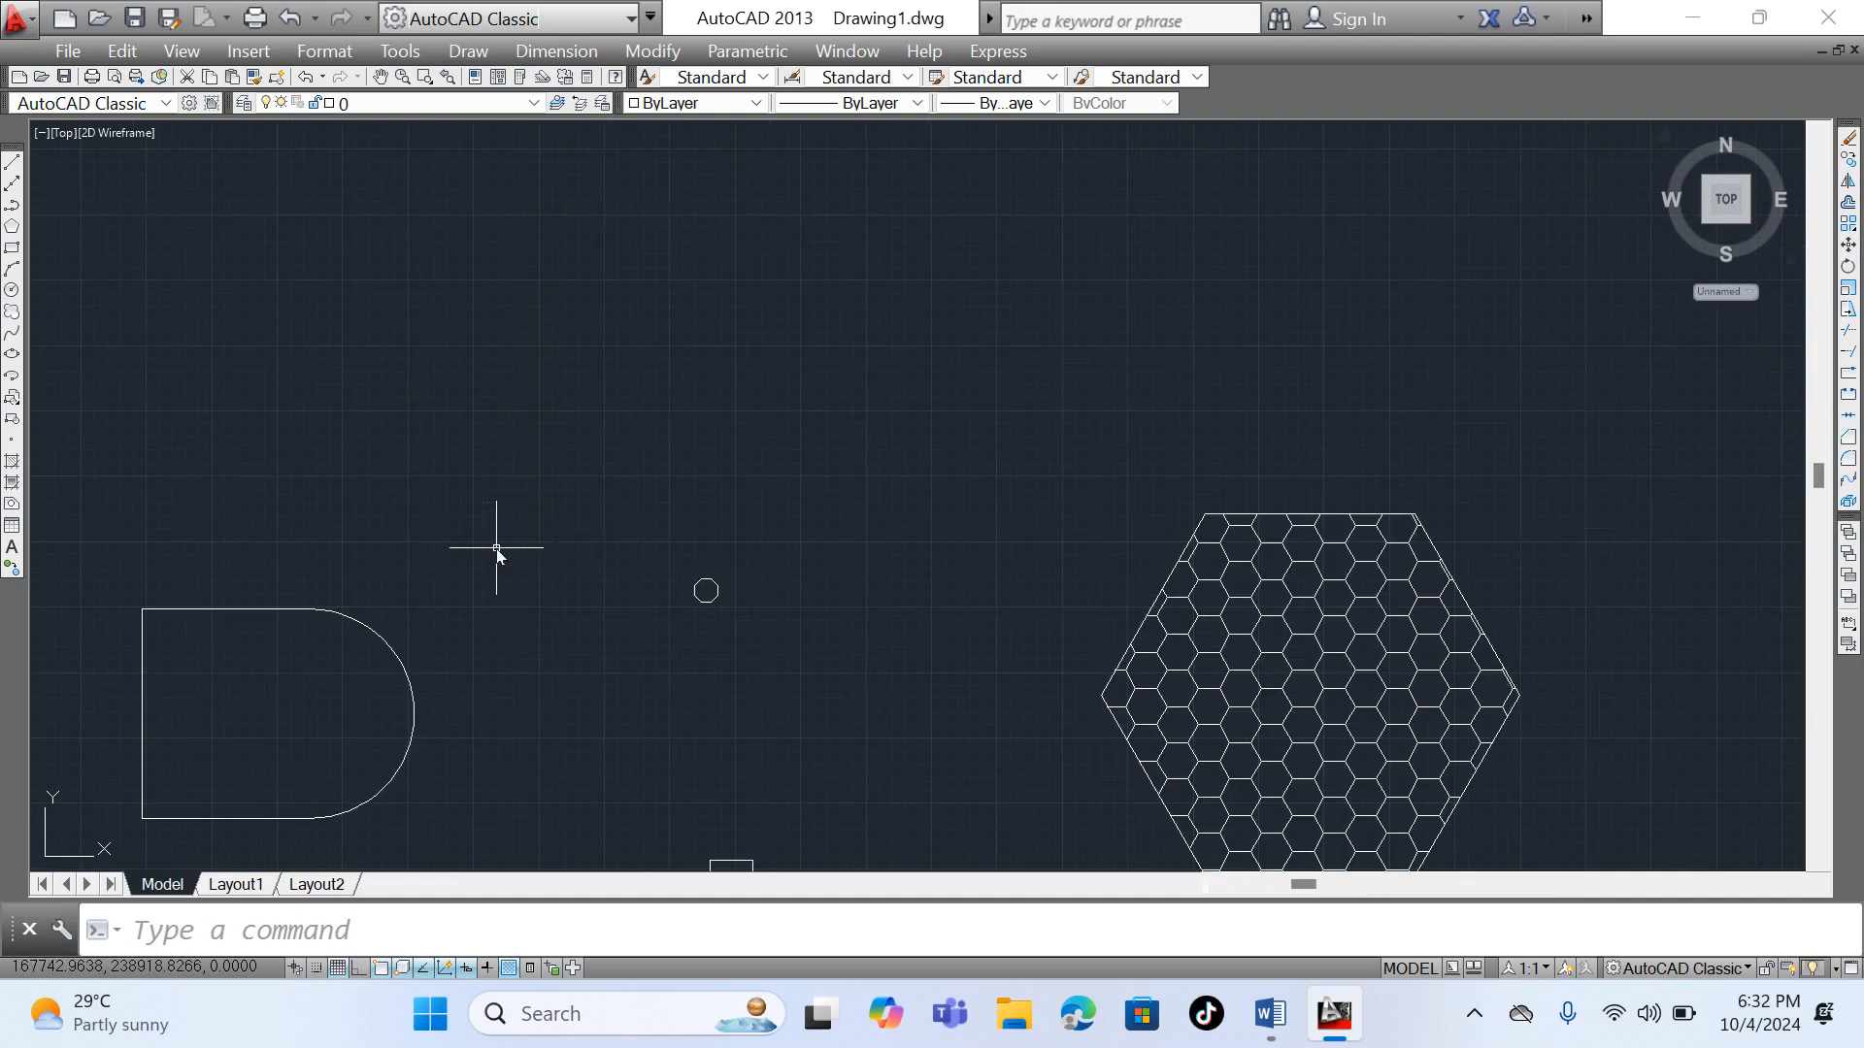
left_click(712, 587)
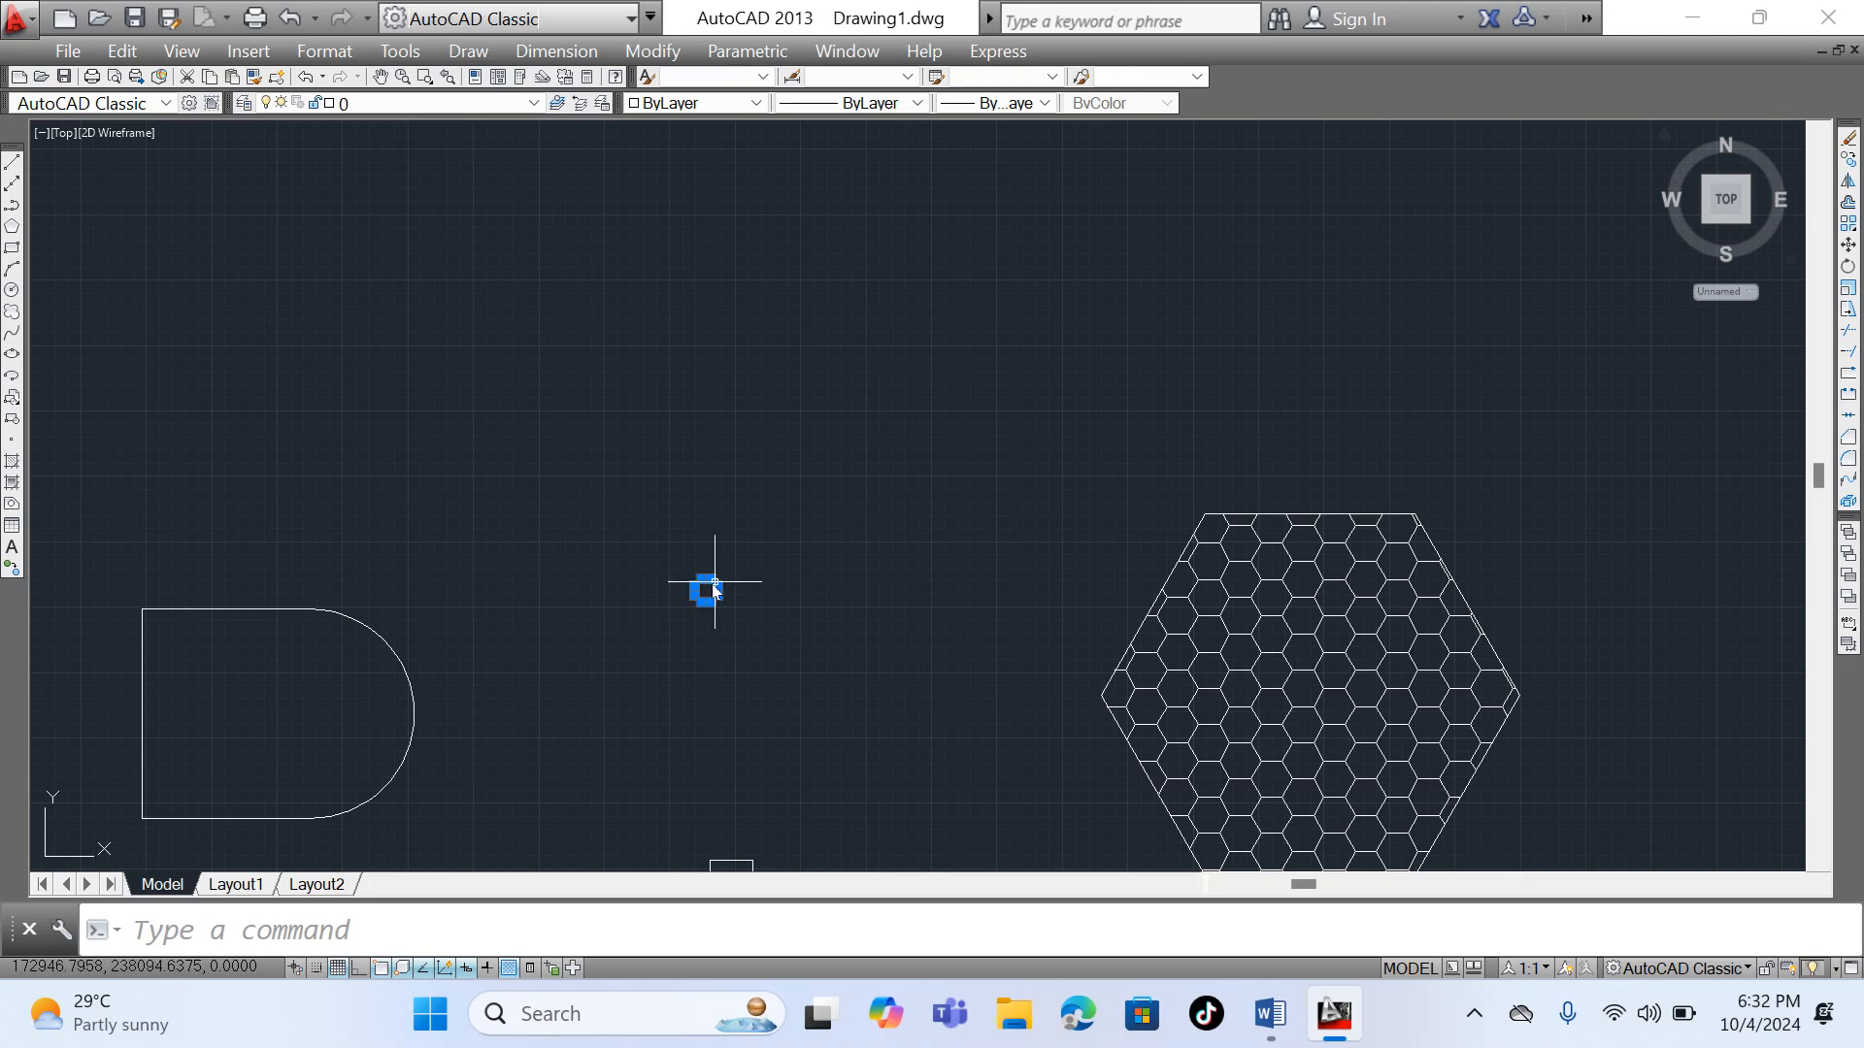
left_click(1849, 139)
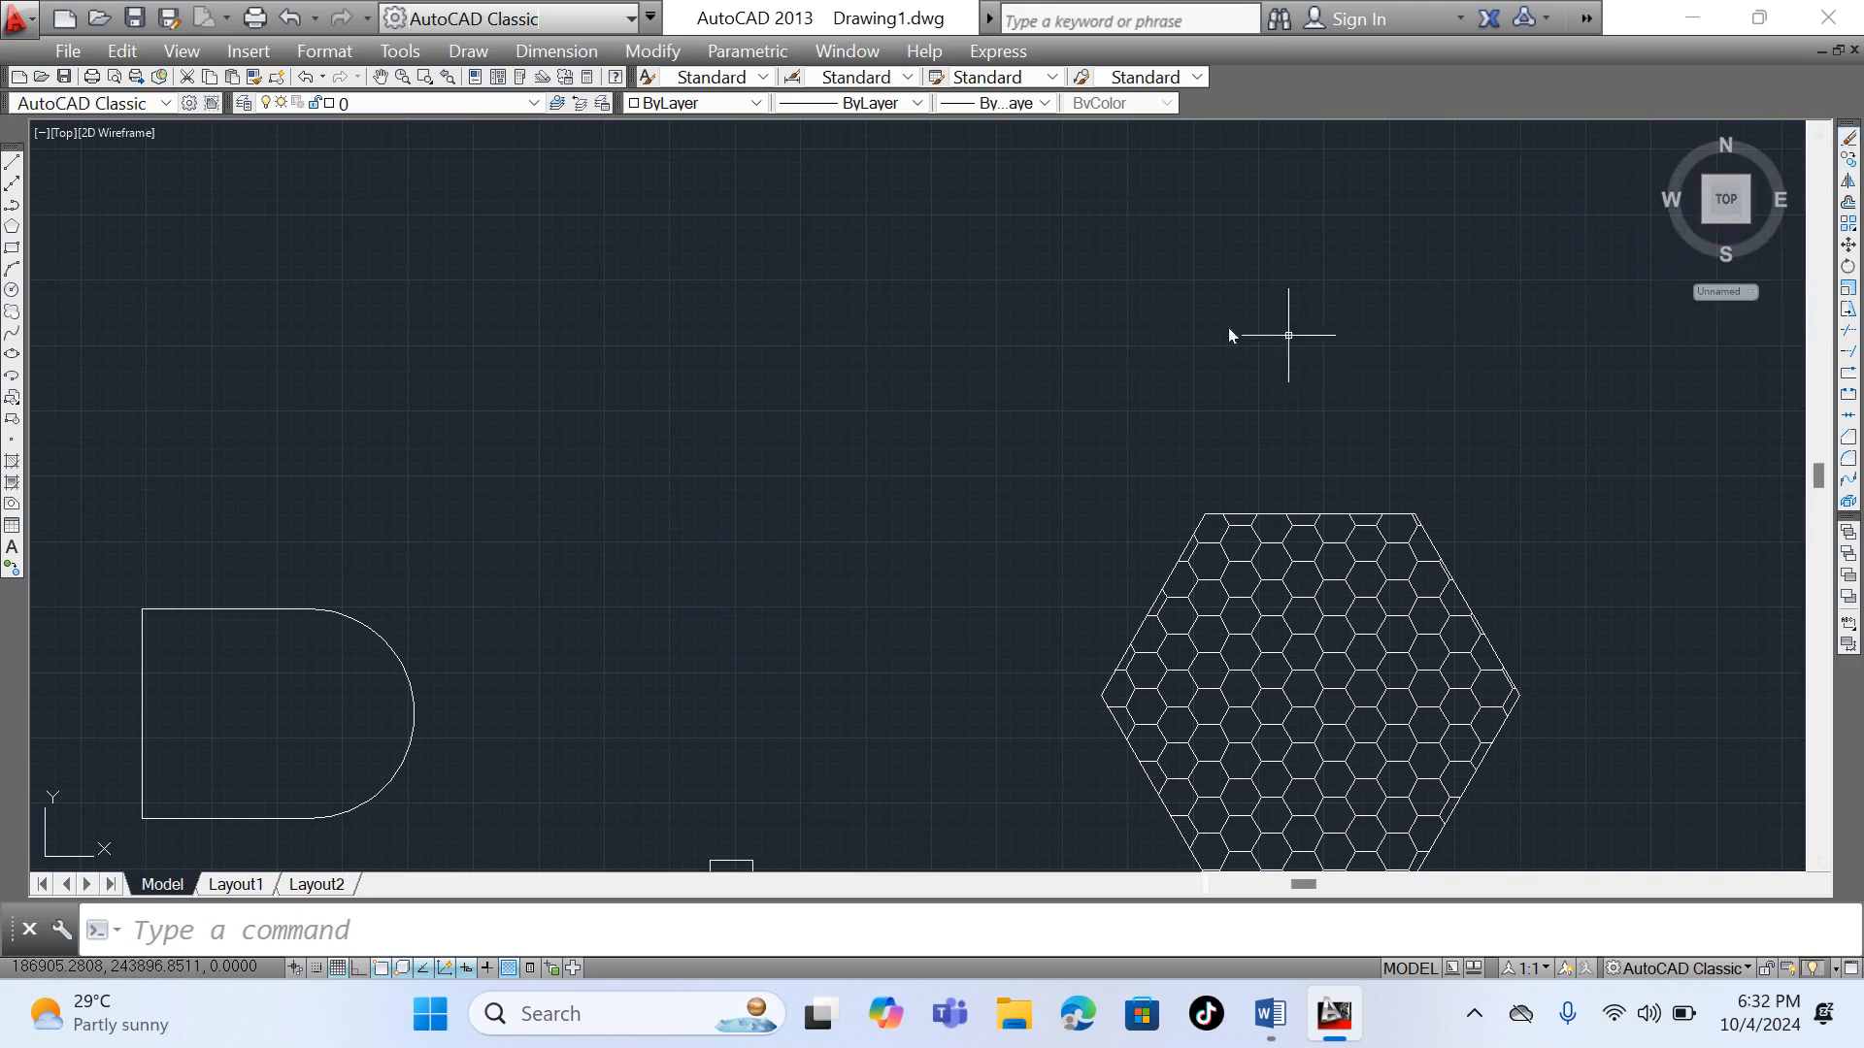
- Delete the small arc below the hatched hexagon
scroll(1218, 326, "down", 5)
scroll(1117, 490, "up", 5)
scroll(1087, 495, "down", 5)
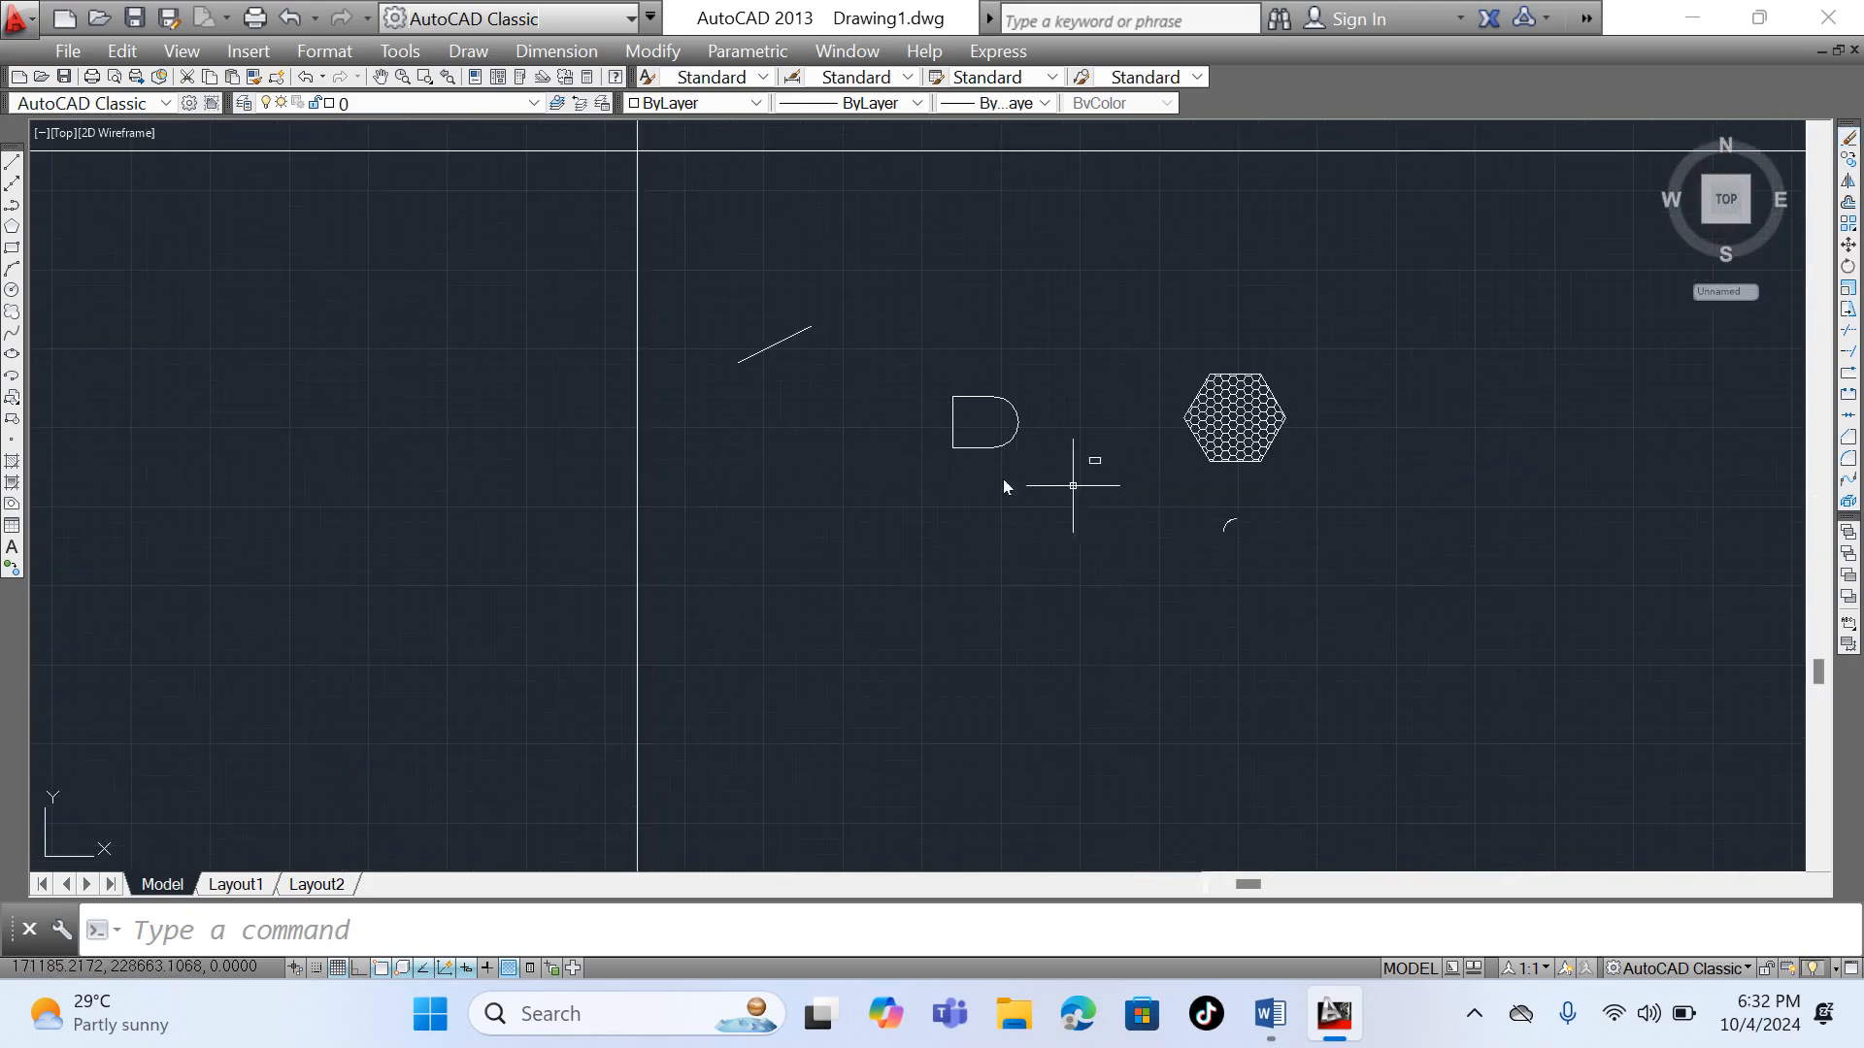
scroll(1225, 524, "up", 8)
left_click(1211, 511)
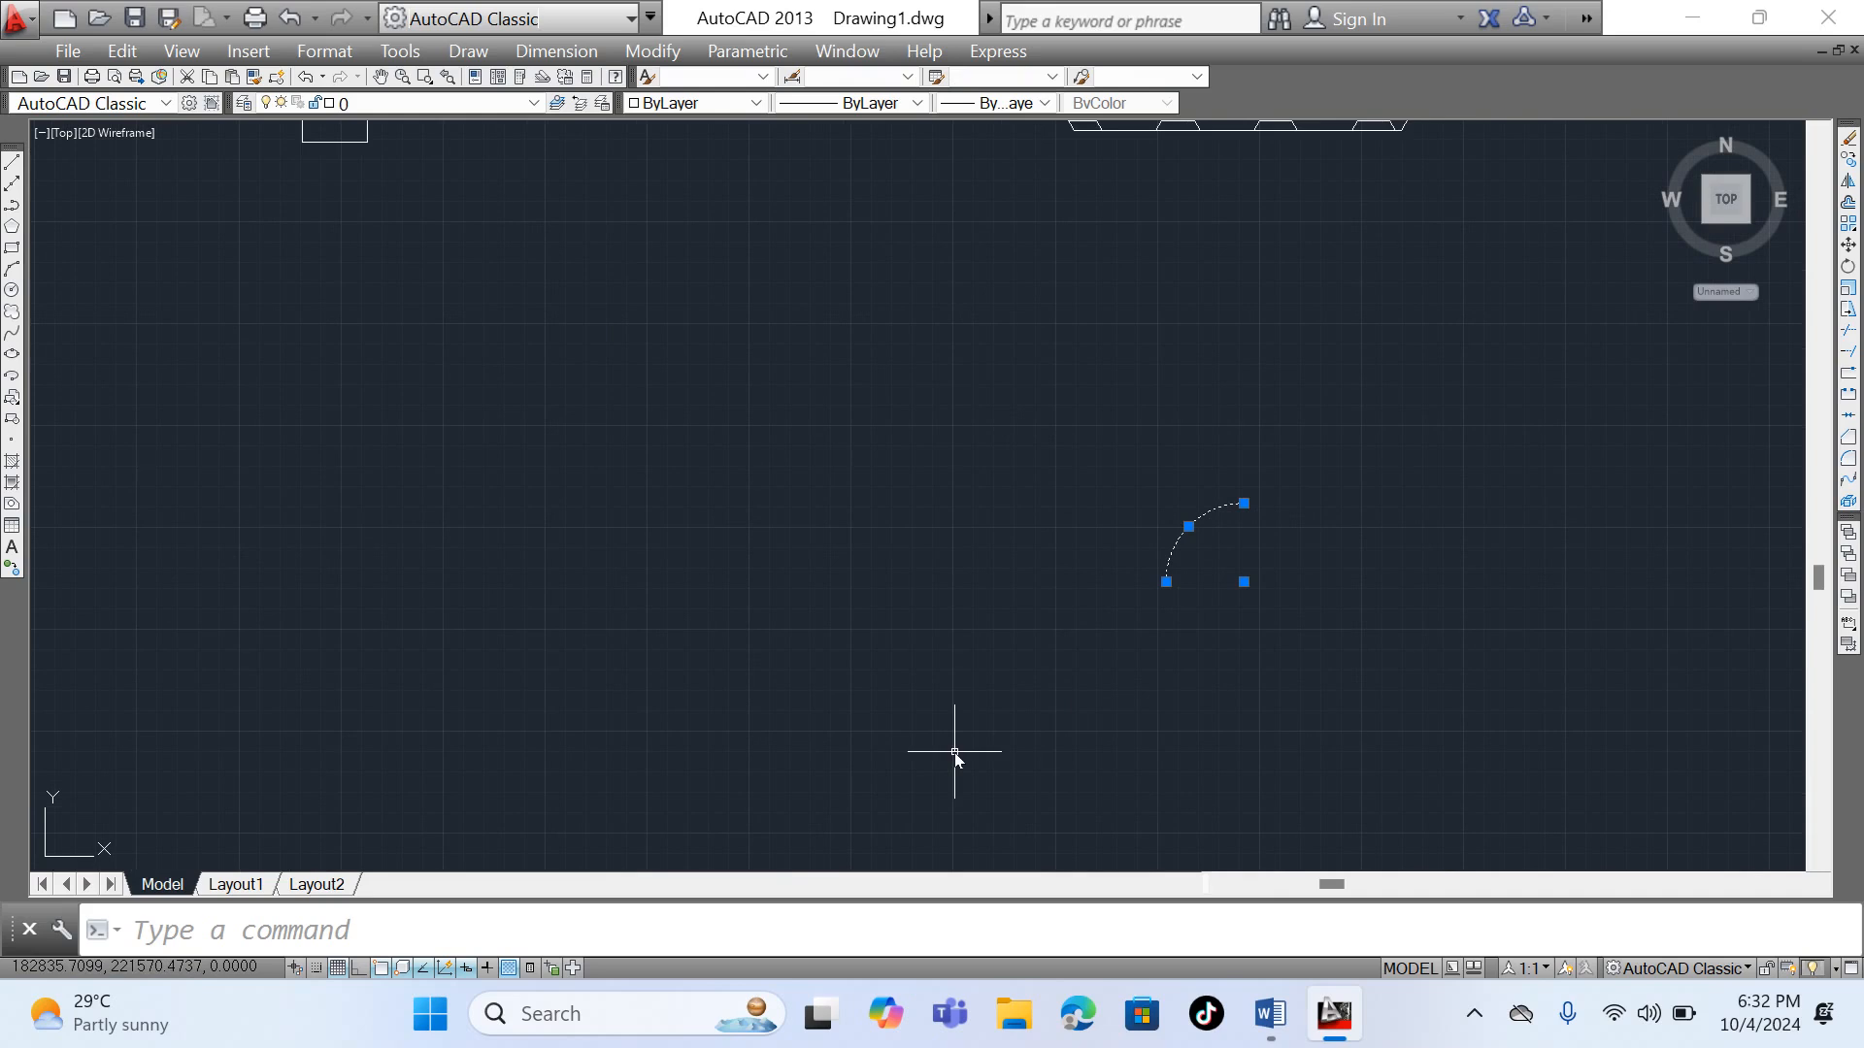
key("Delete")
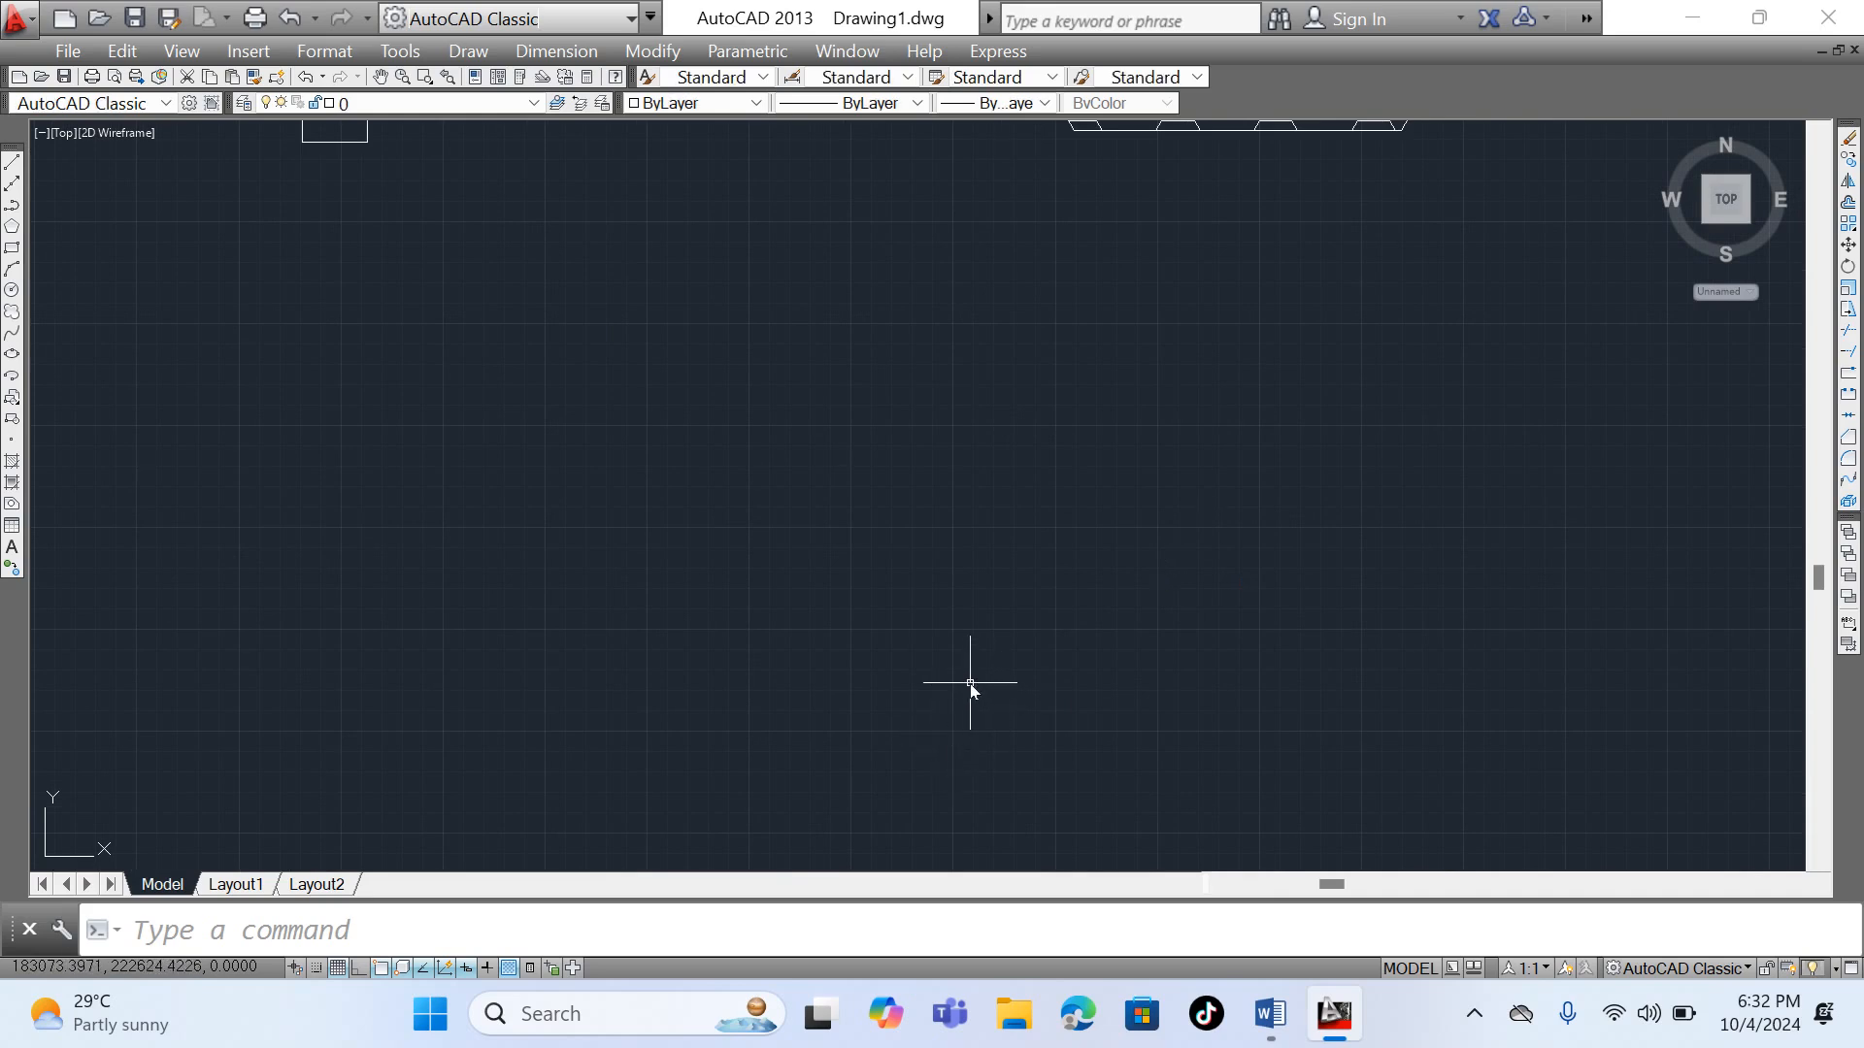
- Copy the hatched hexagon from its right vertex to its right, lower right and upper right, and to the intersection of the construction lines
scroll(973, 679, "down", 4)
scroll(954, 597, "down", 4)
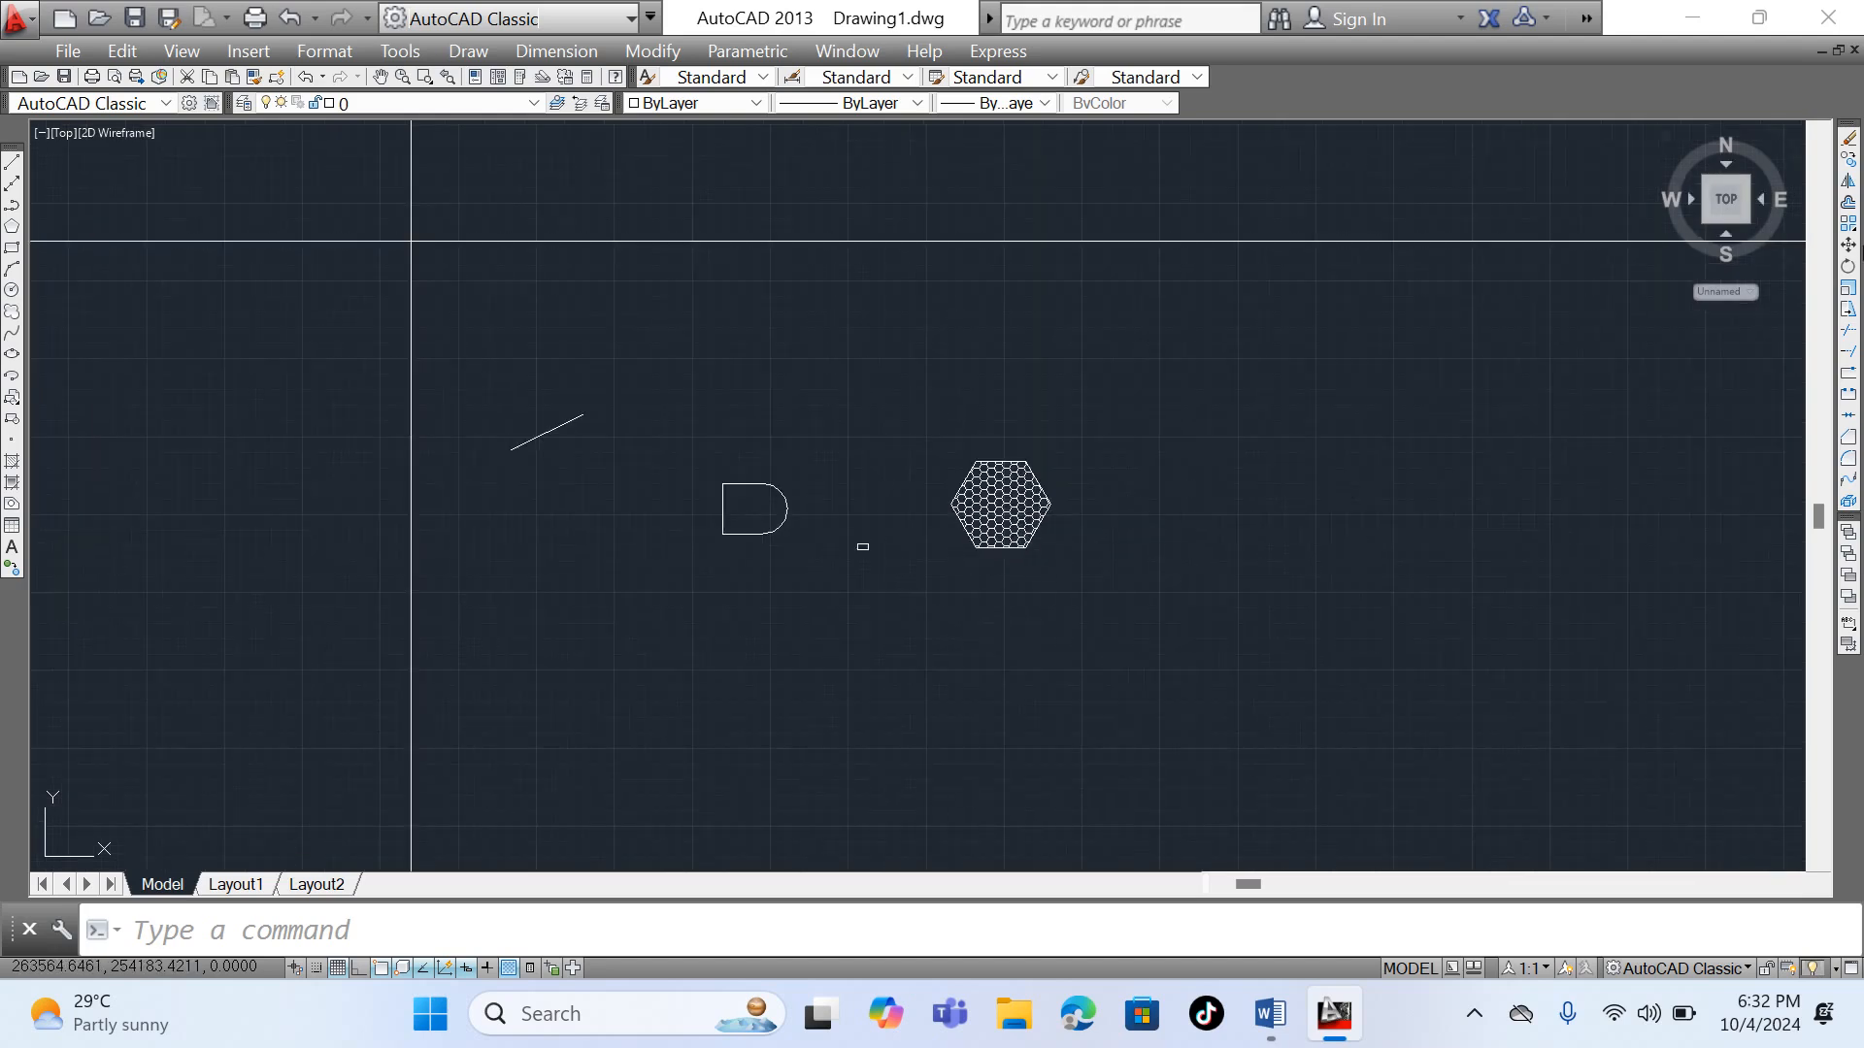
left_click(911, 410)
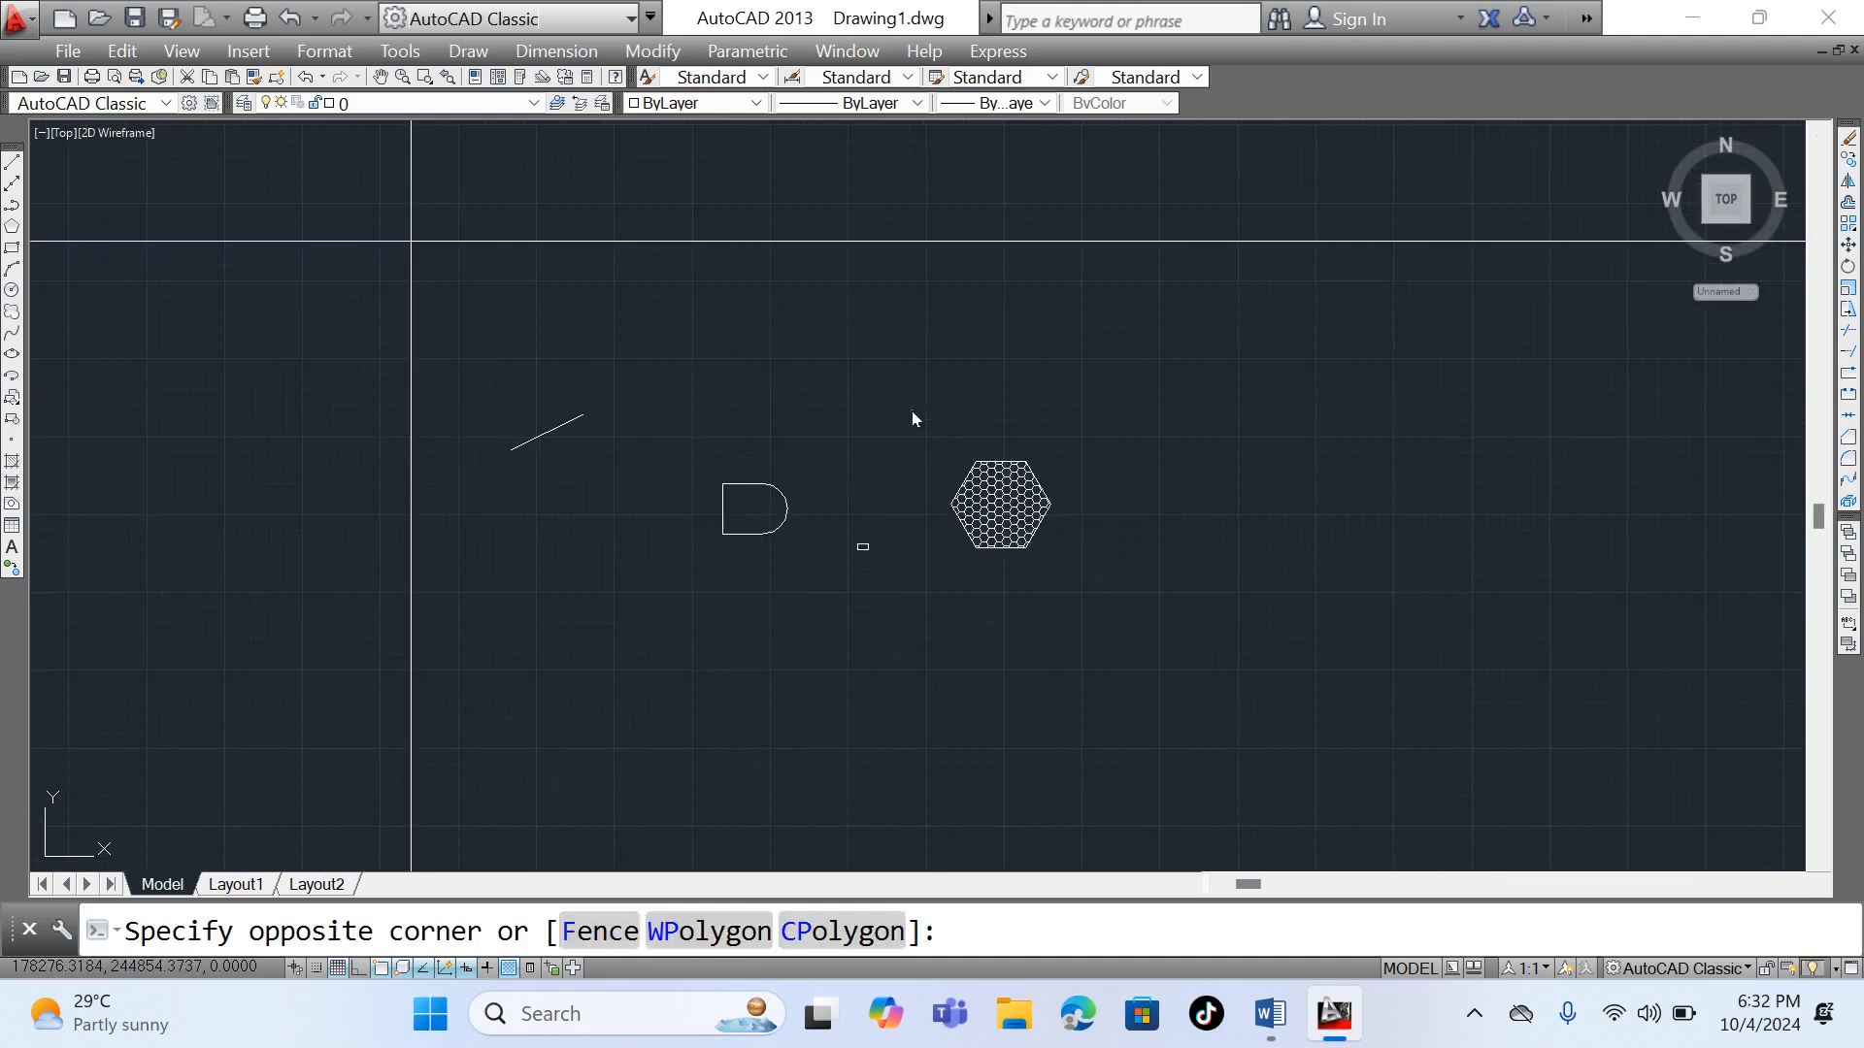
left_click(1154, 678)
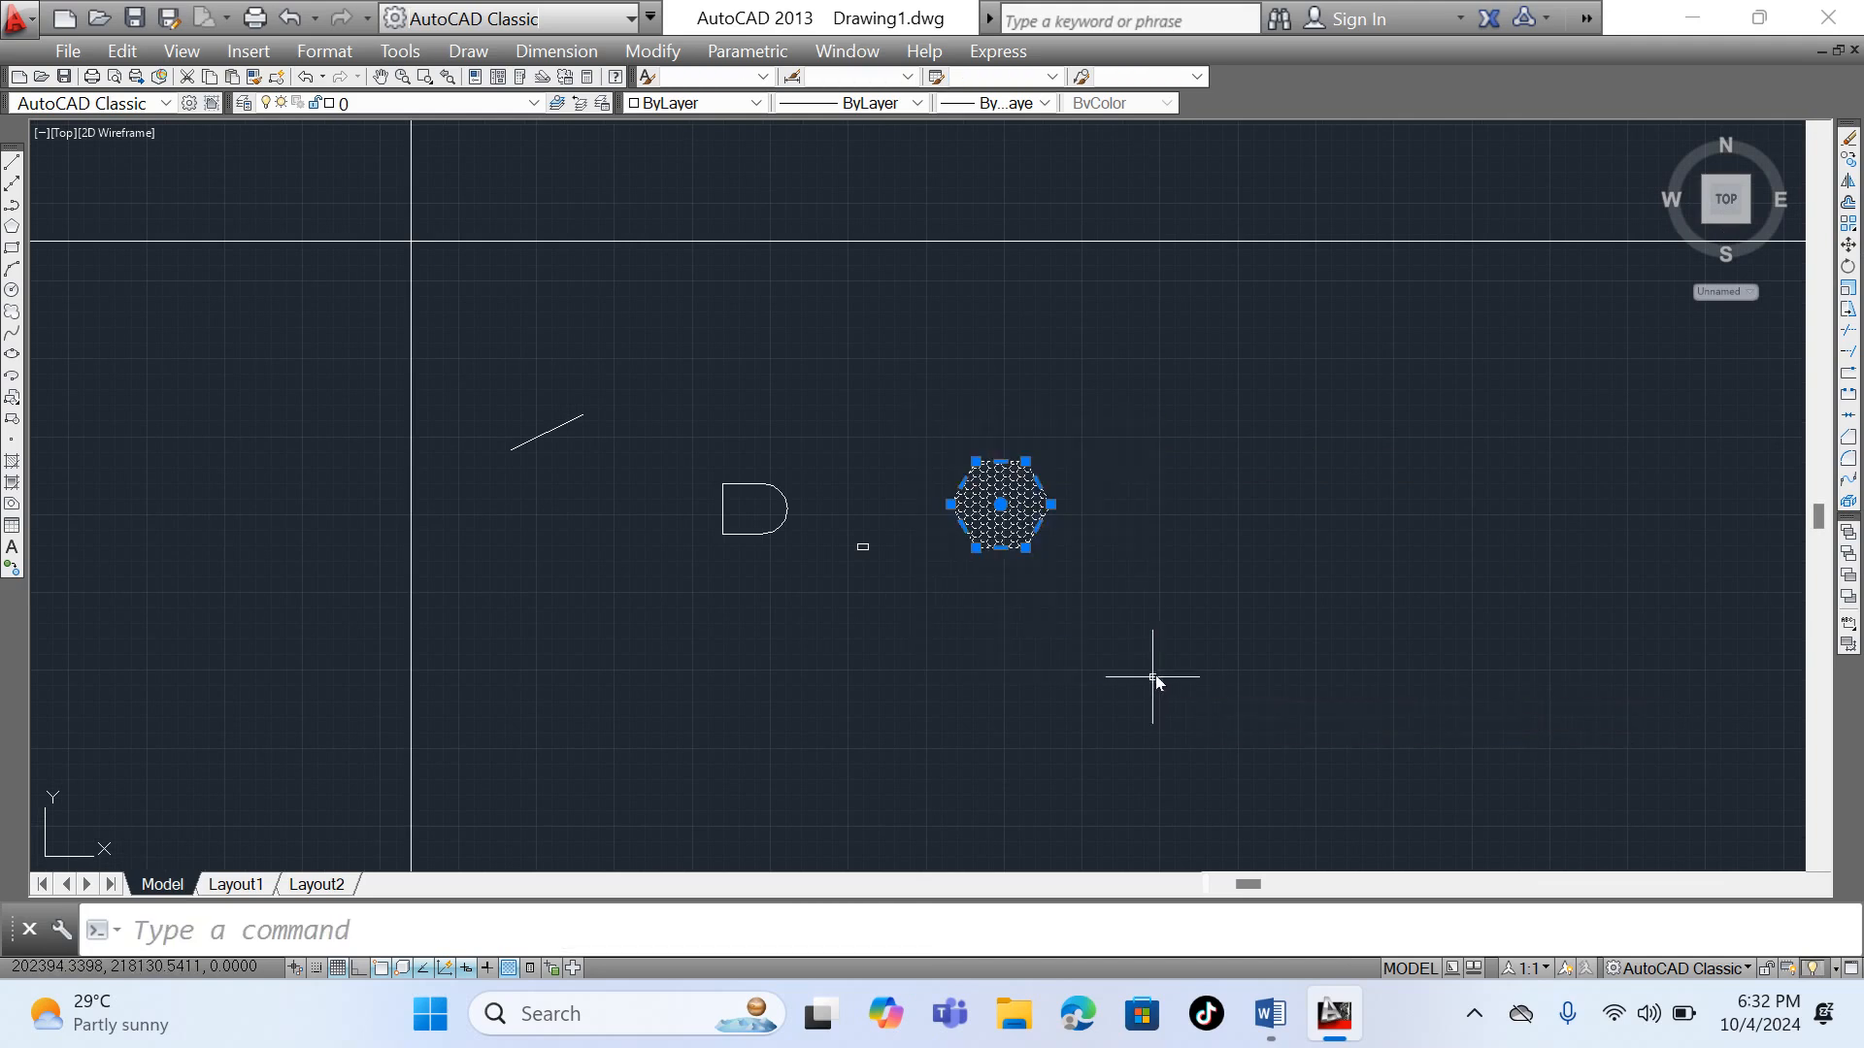
left_click(1847, 160)
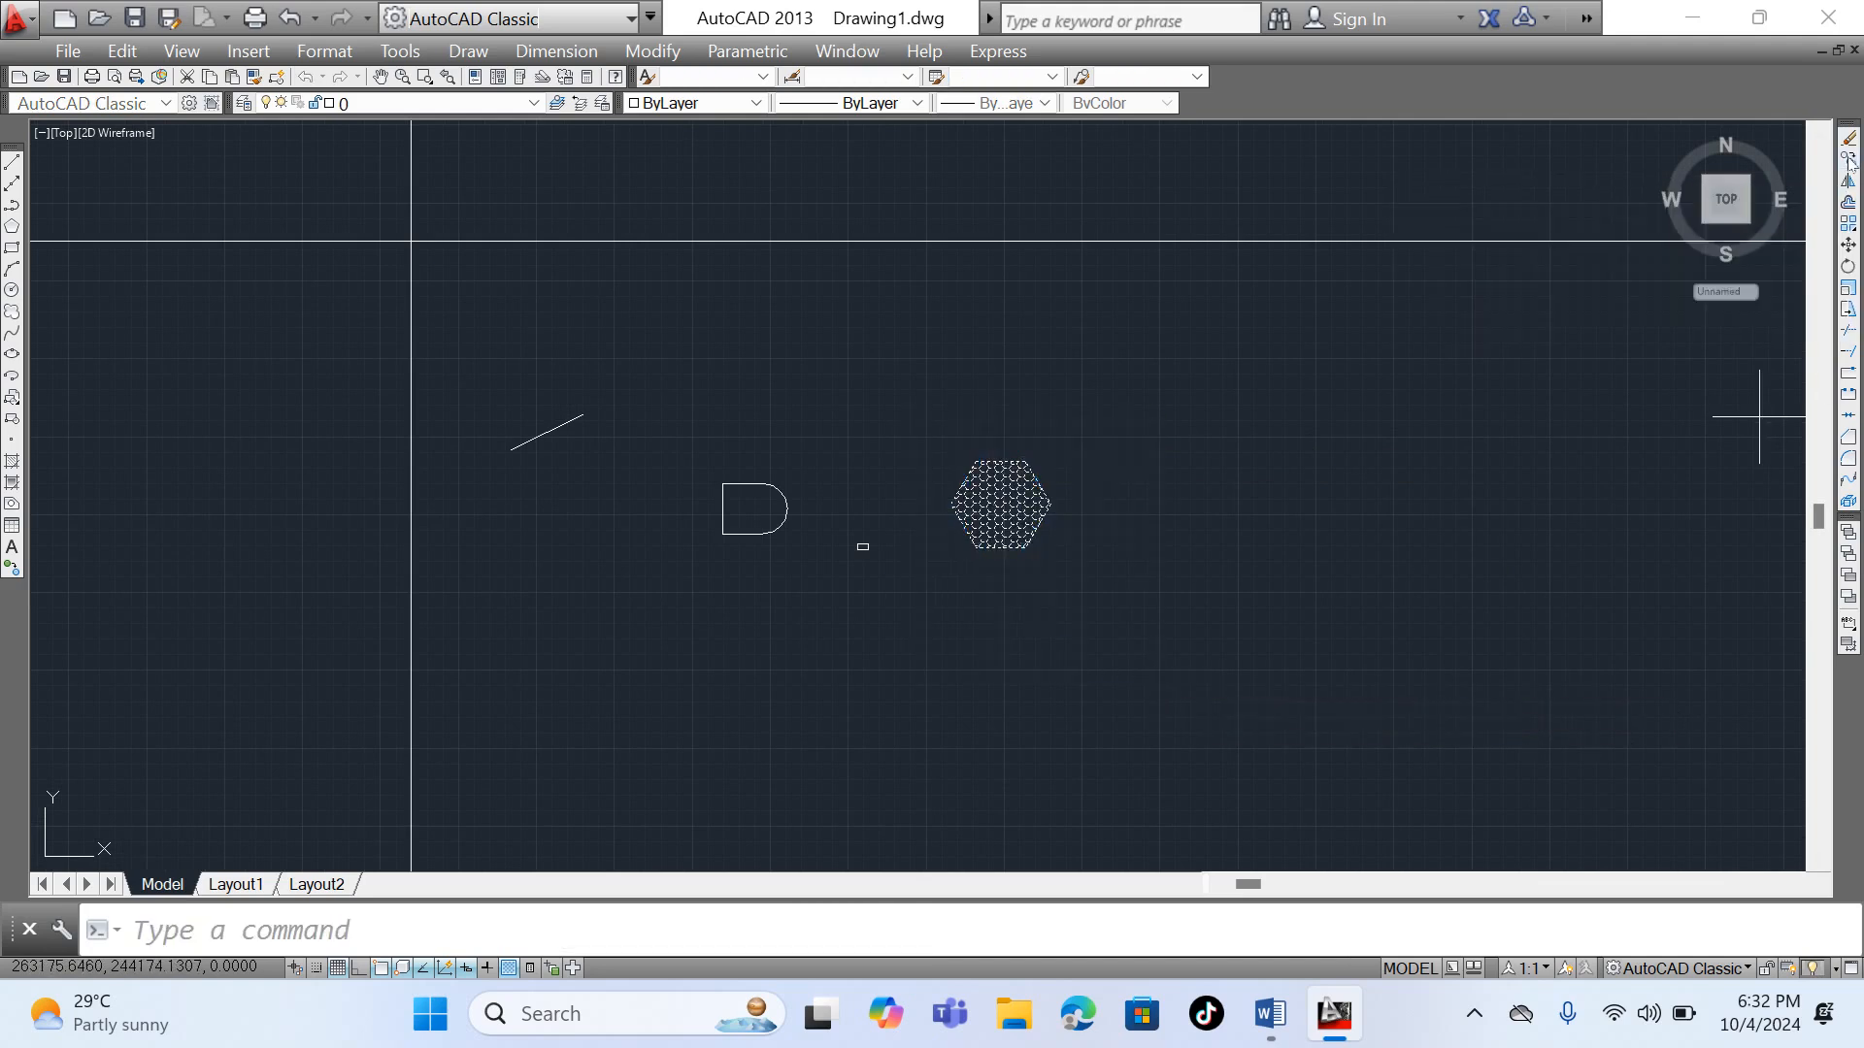
left_click(1053, 505)
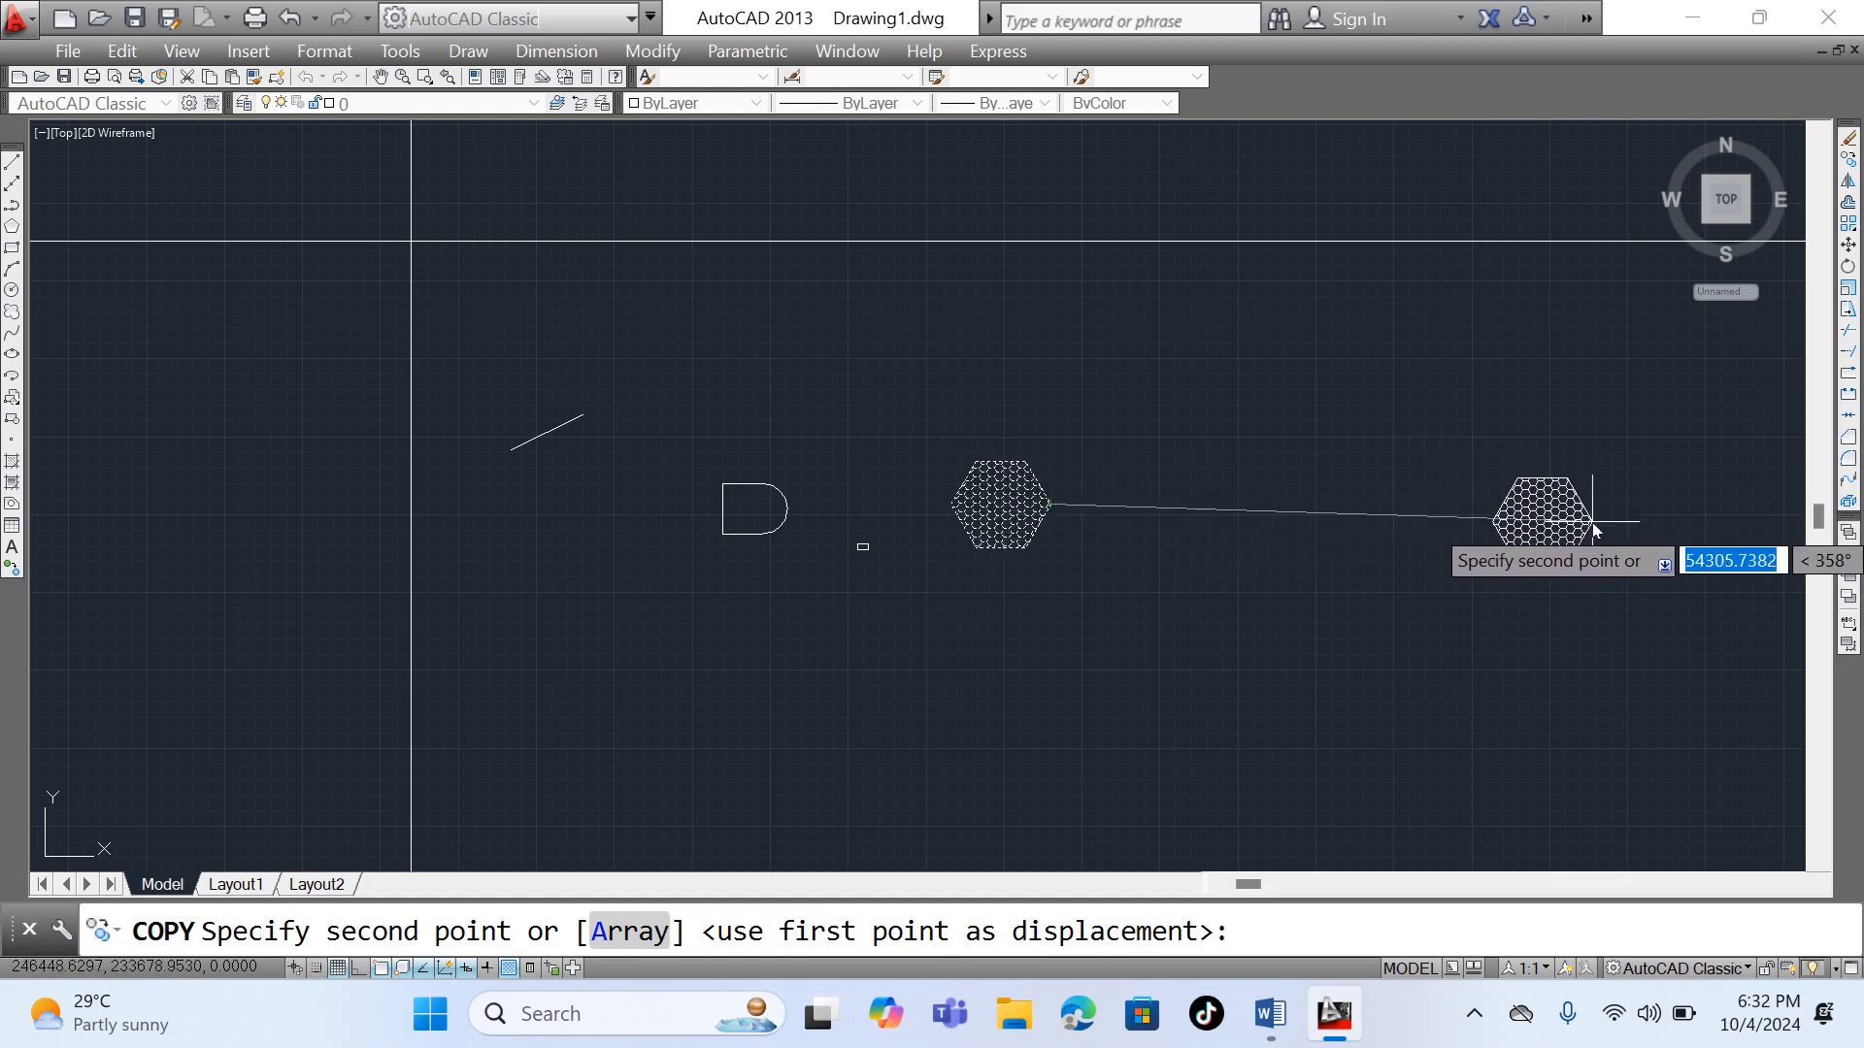
left_click(1594, 527)
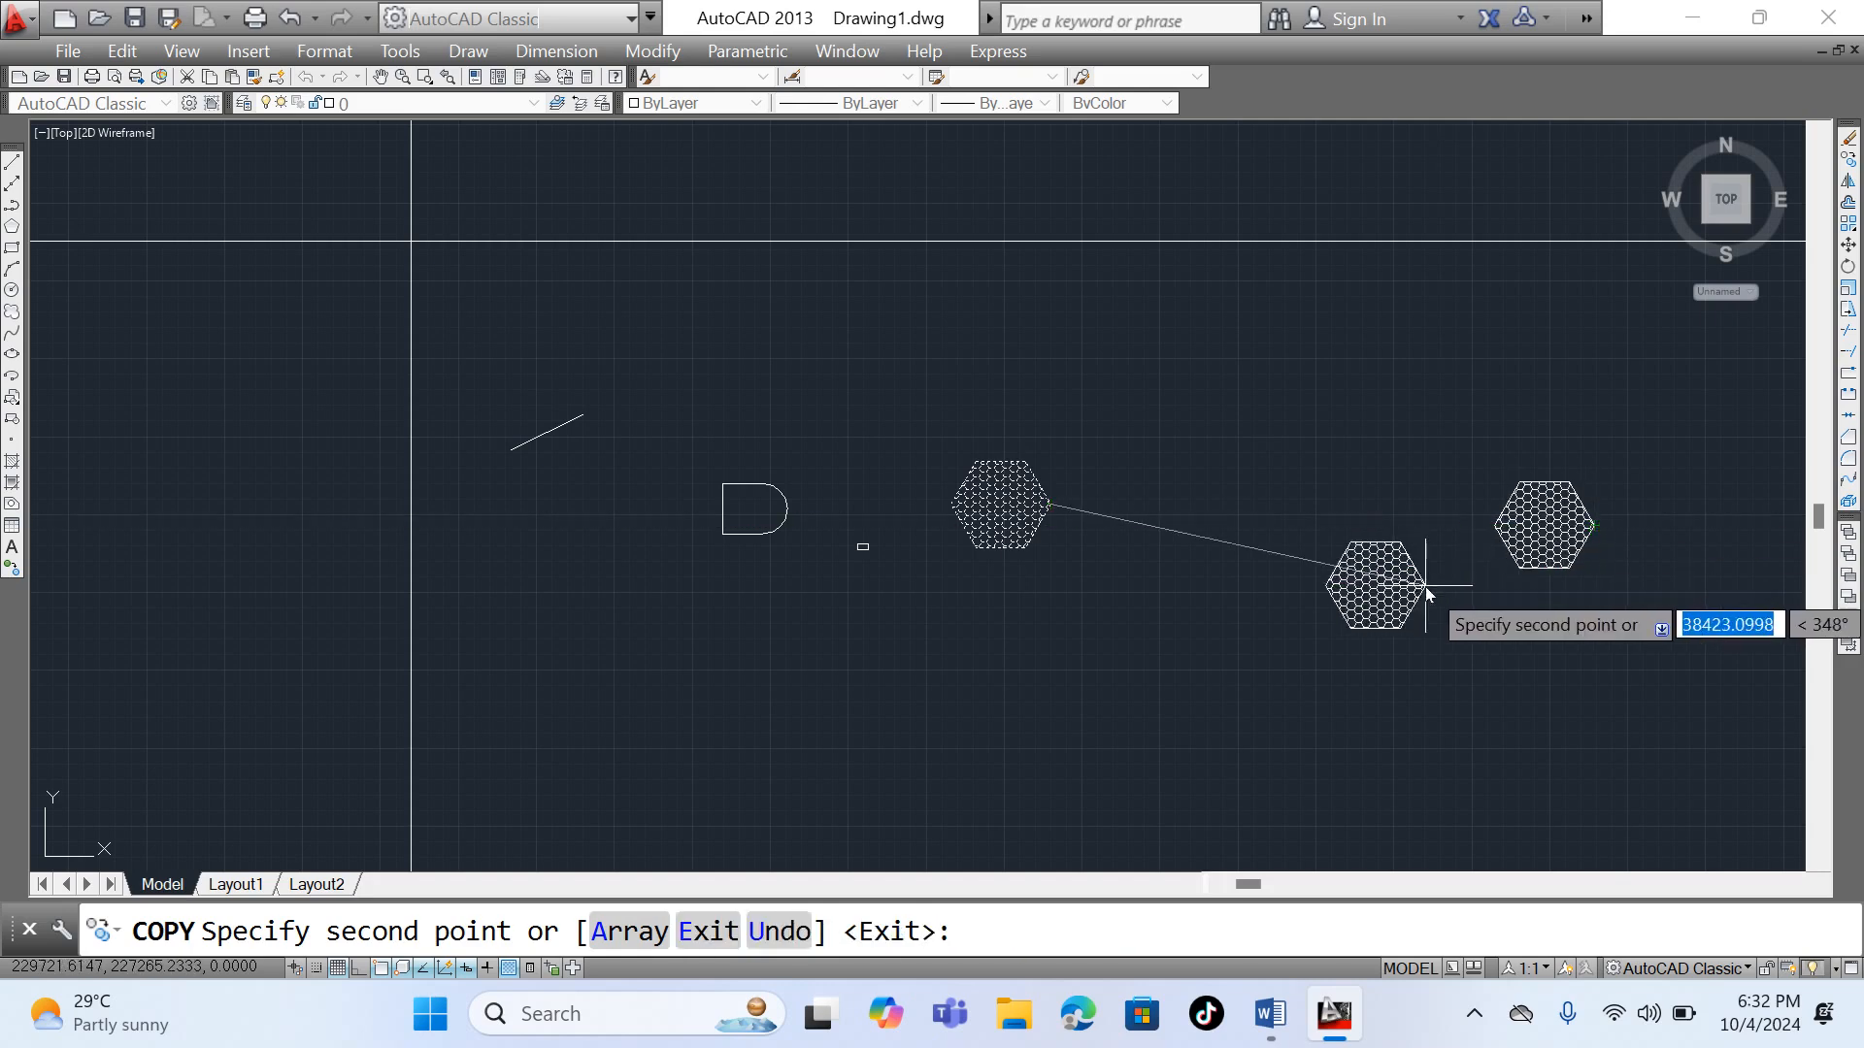
left_click(1343, 797)
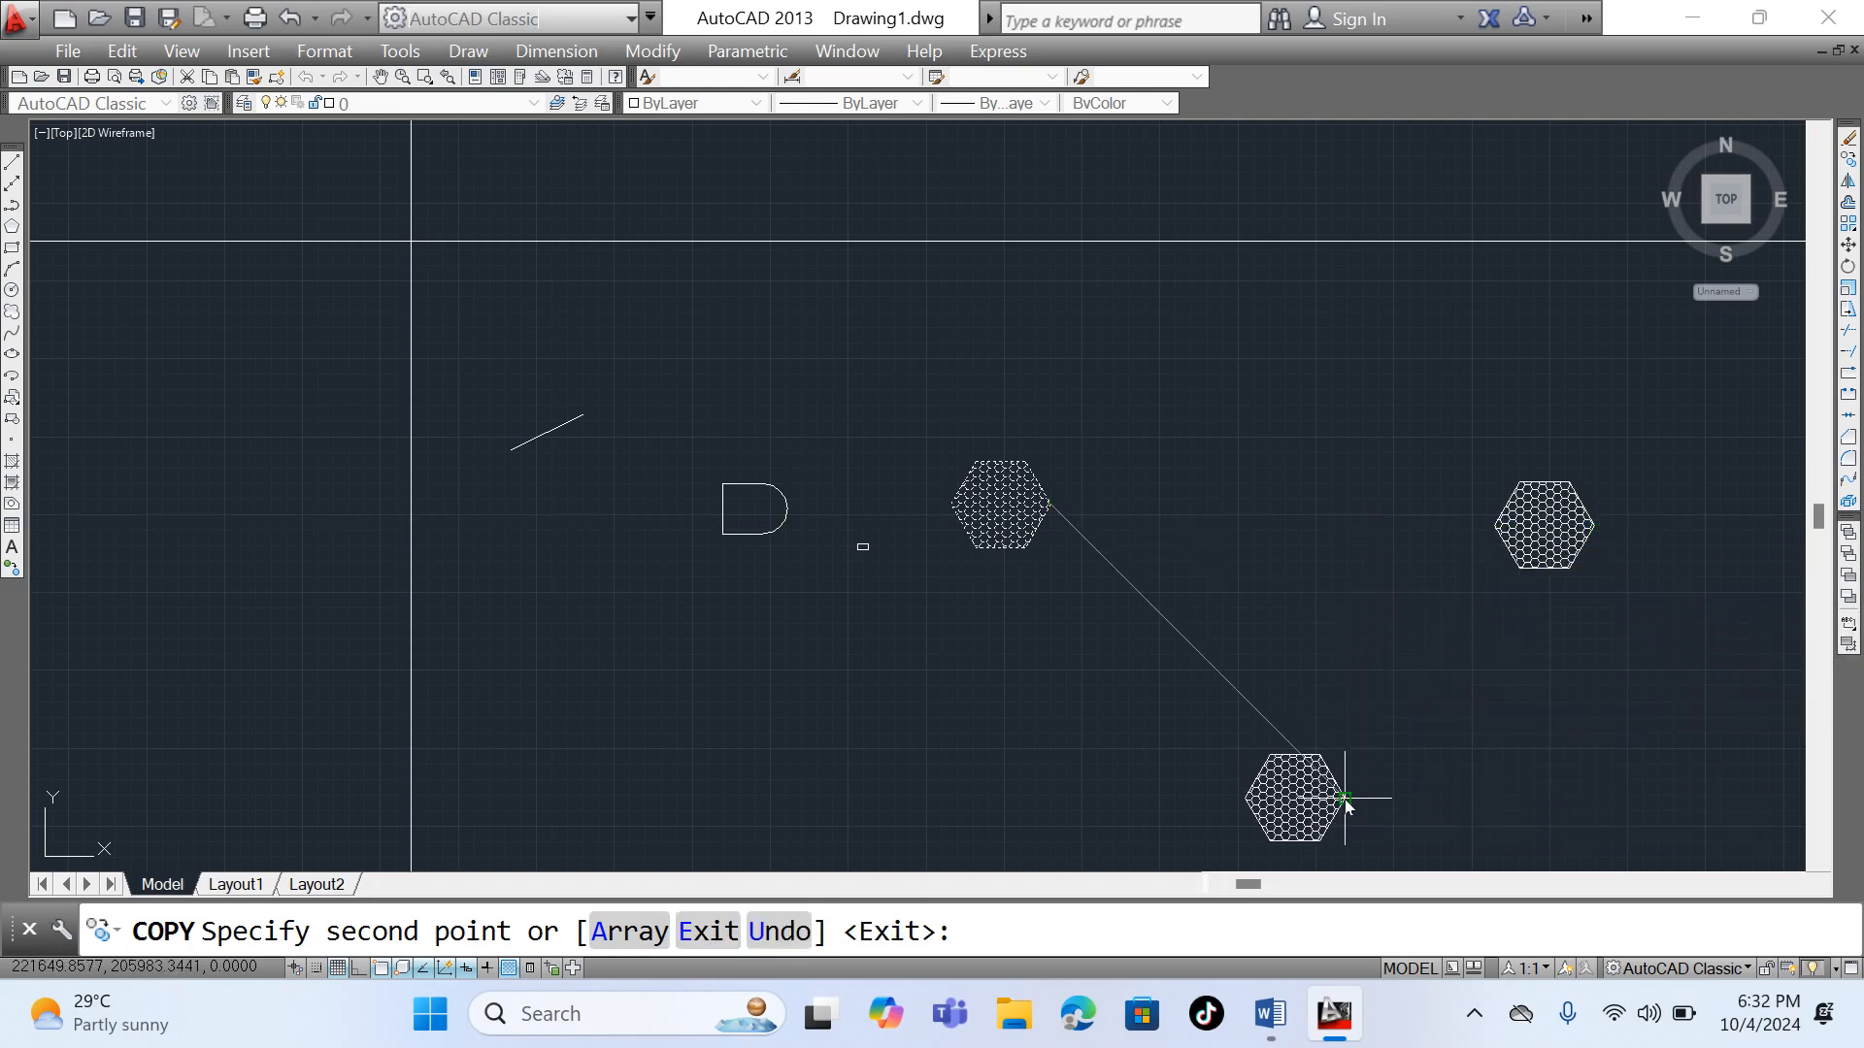
left_click(1334, 167)
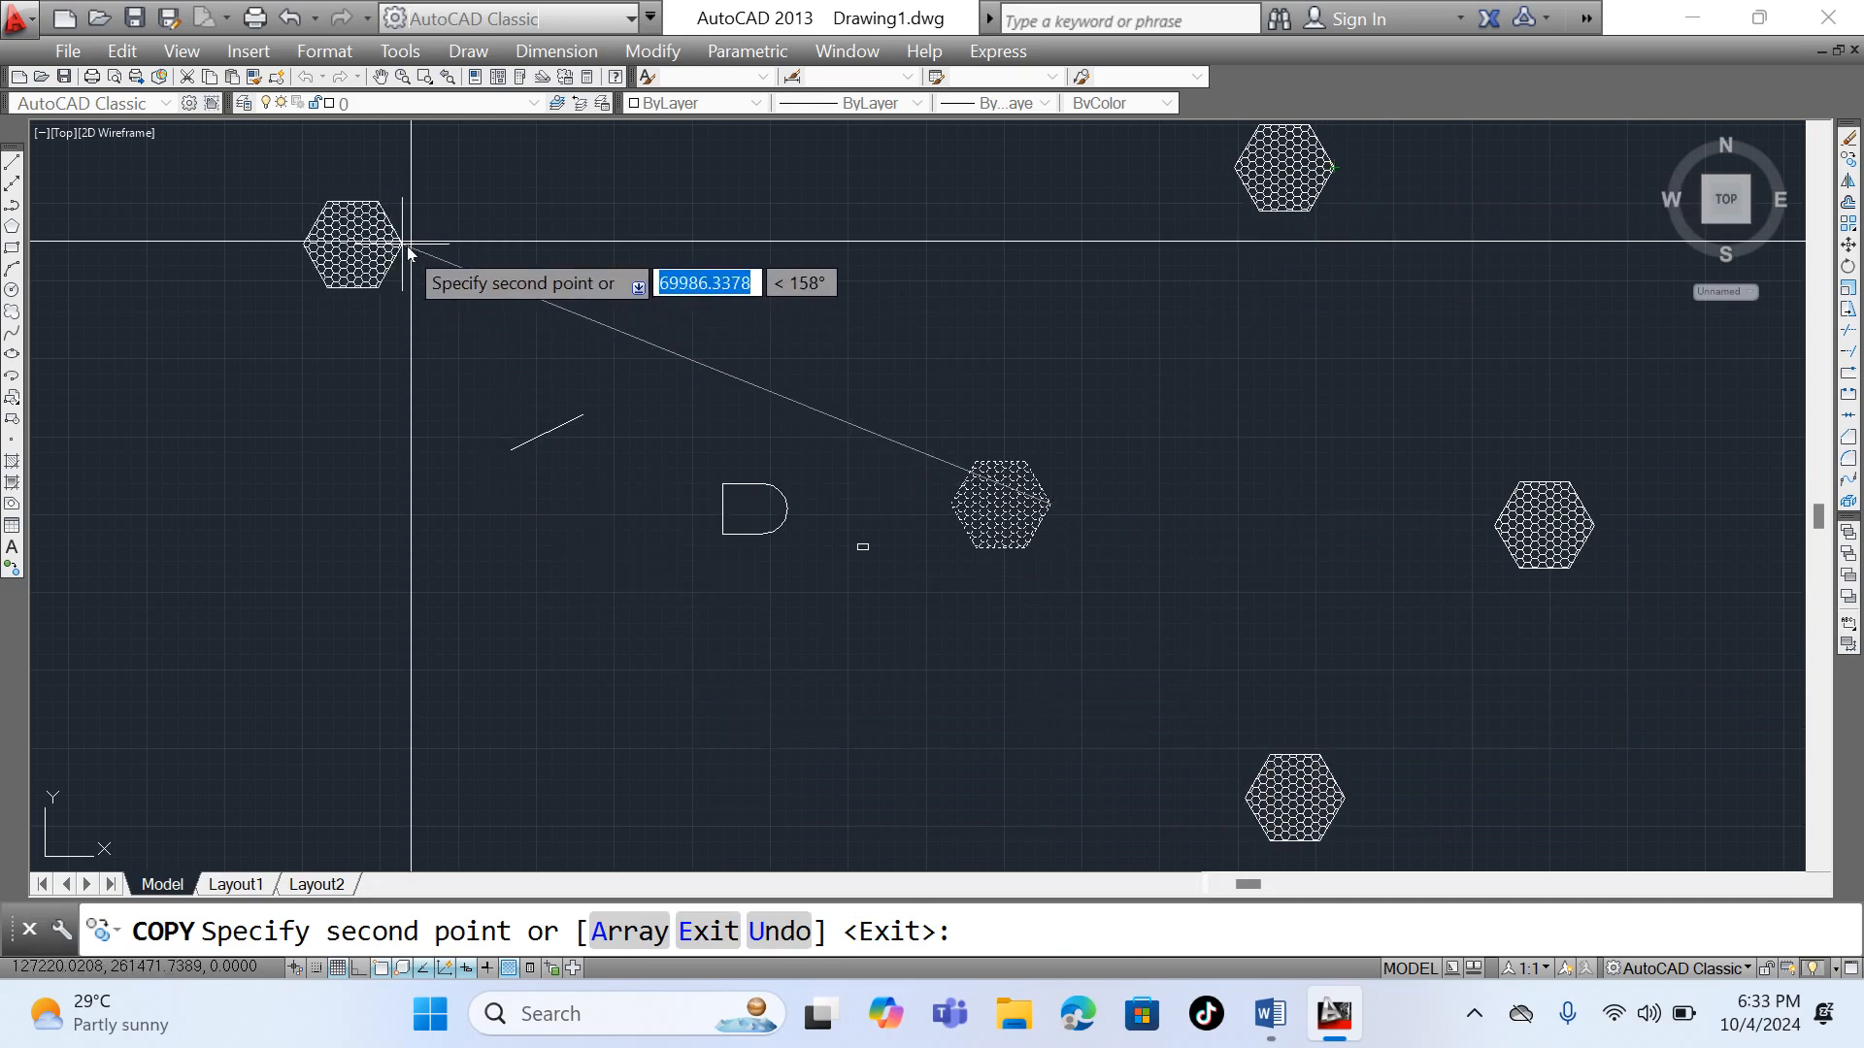
left_click(411, 243)
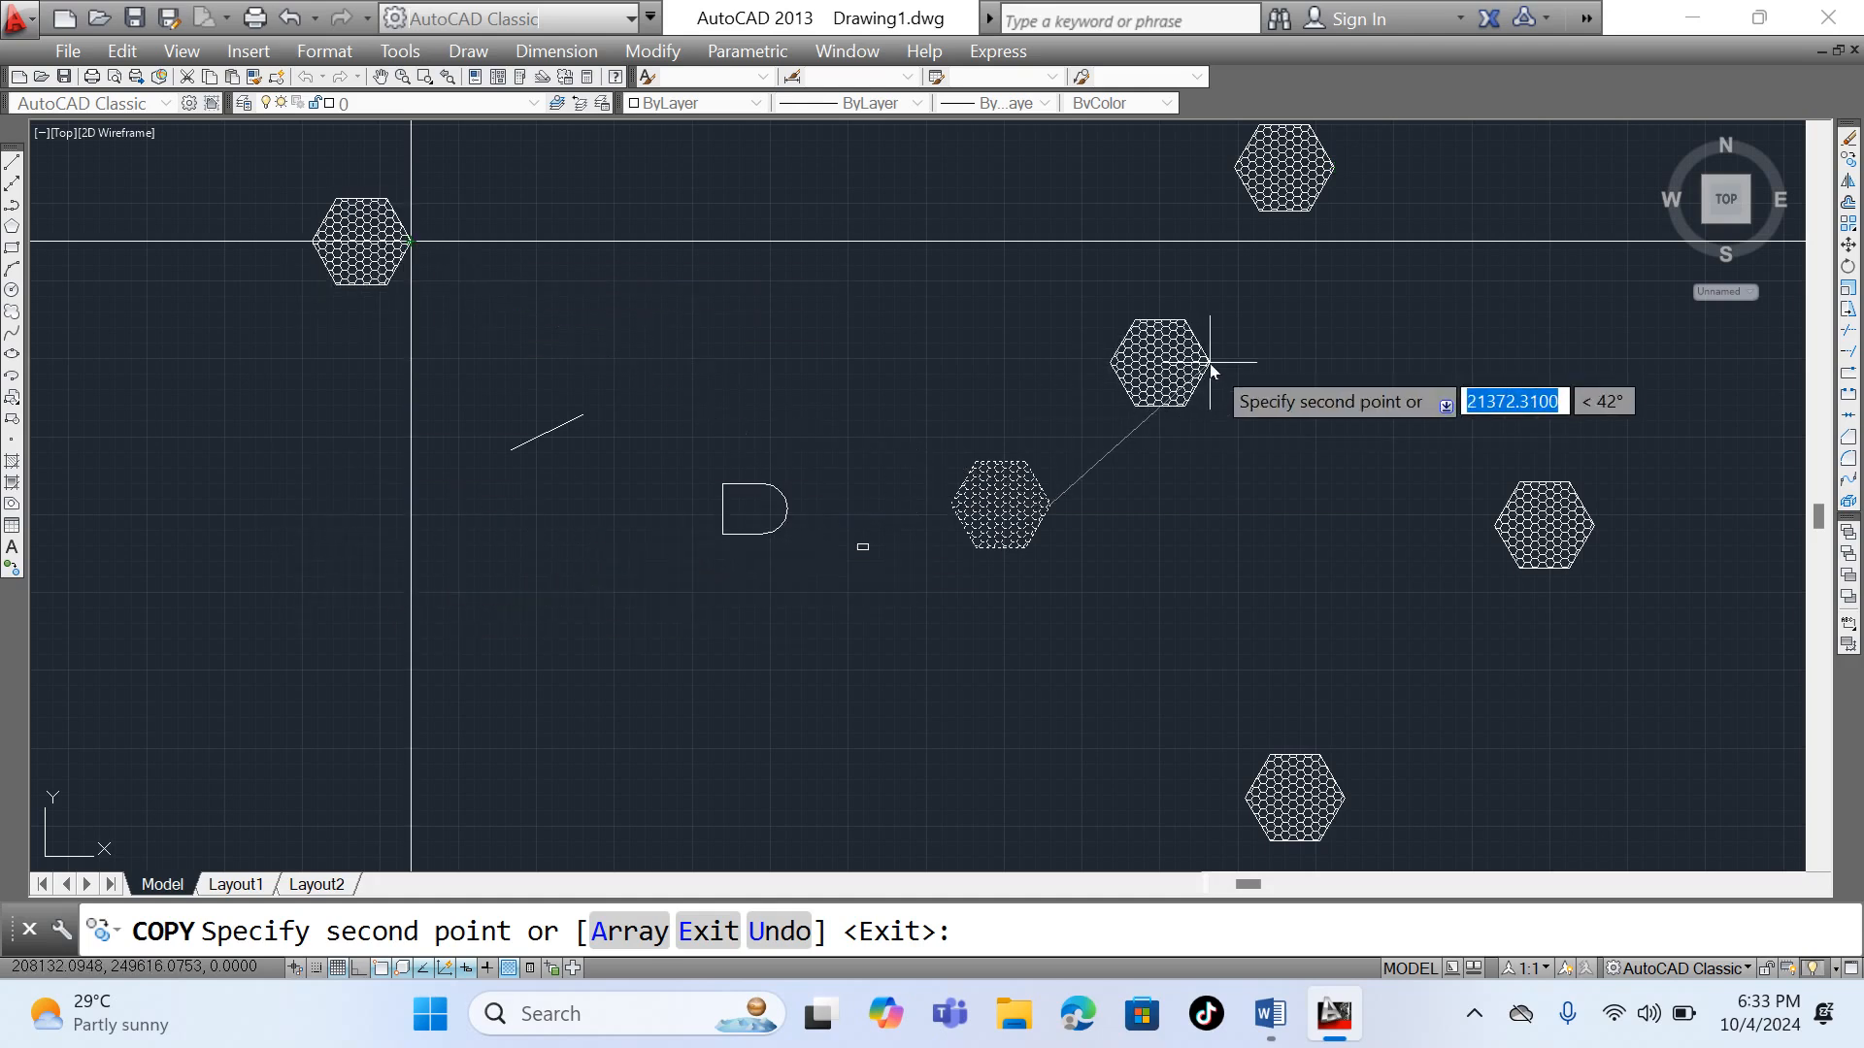
key("Return")
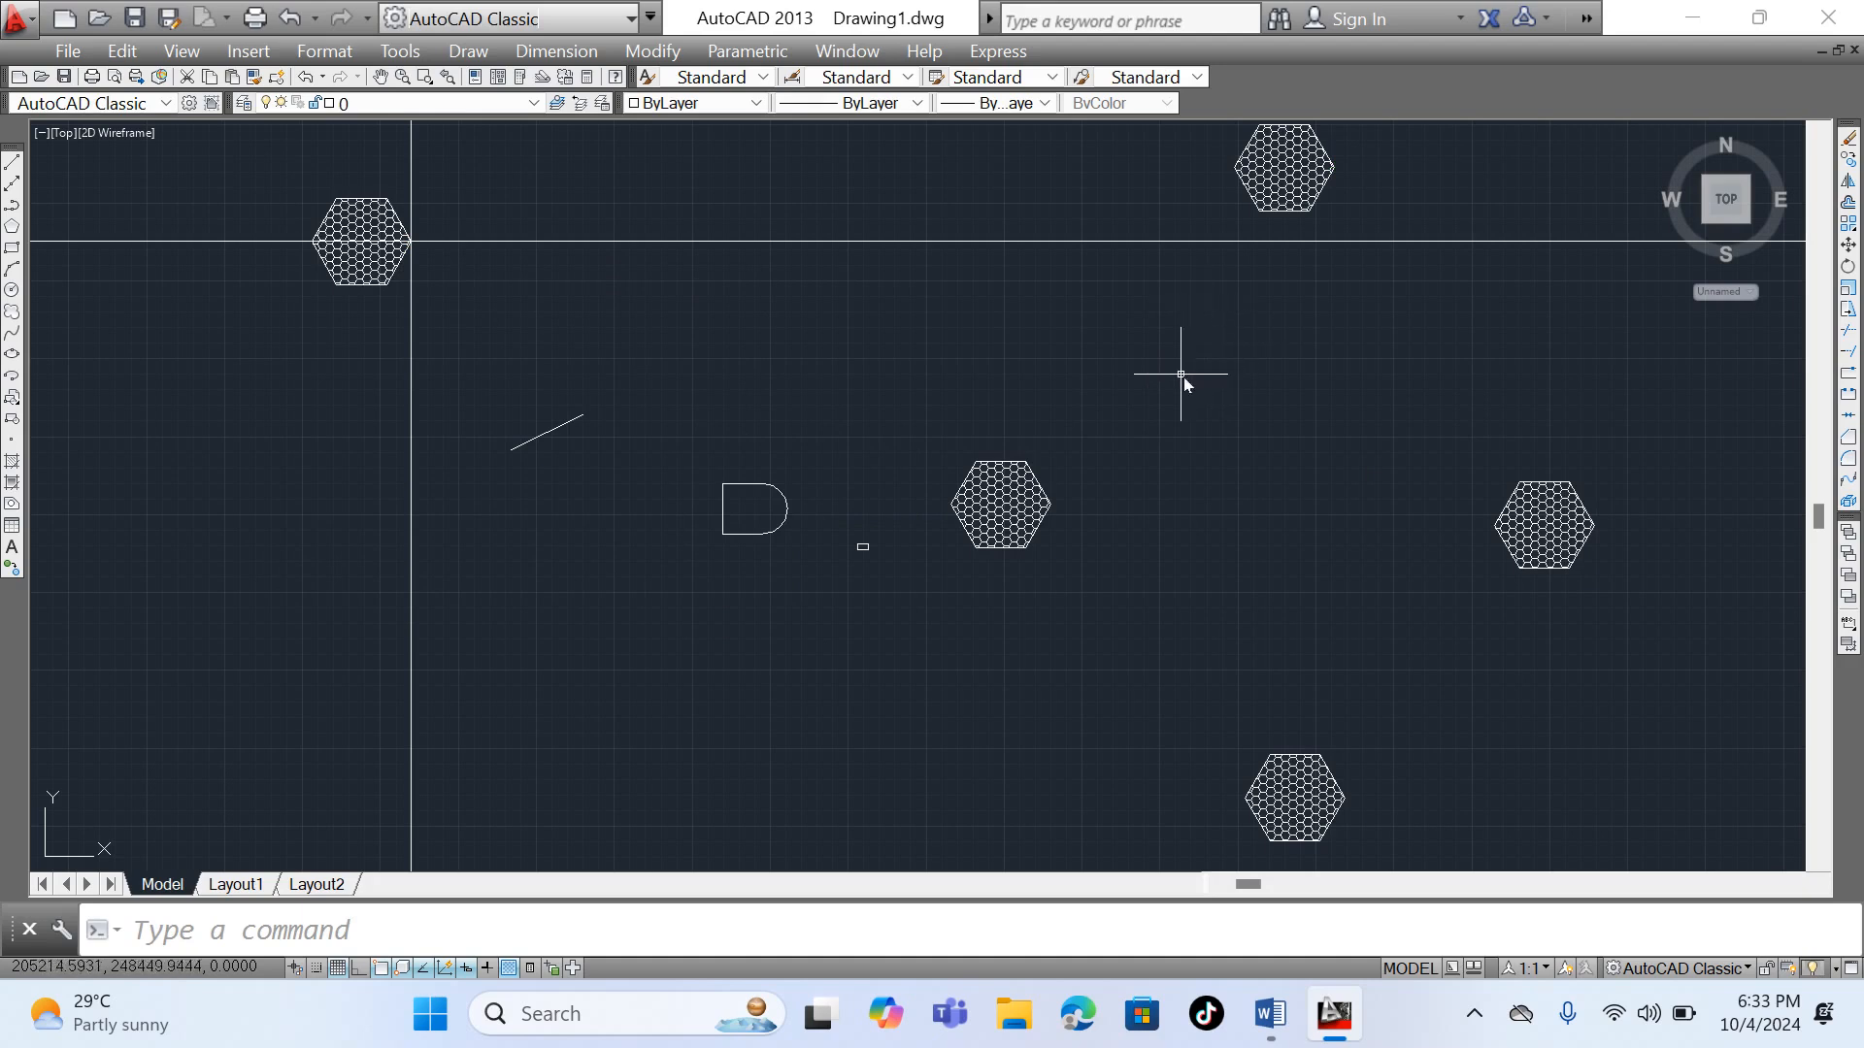
- Mirror the original hatched hexagon about a vertical line through its right vertex, keeping the source objects
left_click(933, 386)
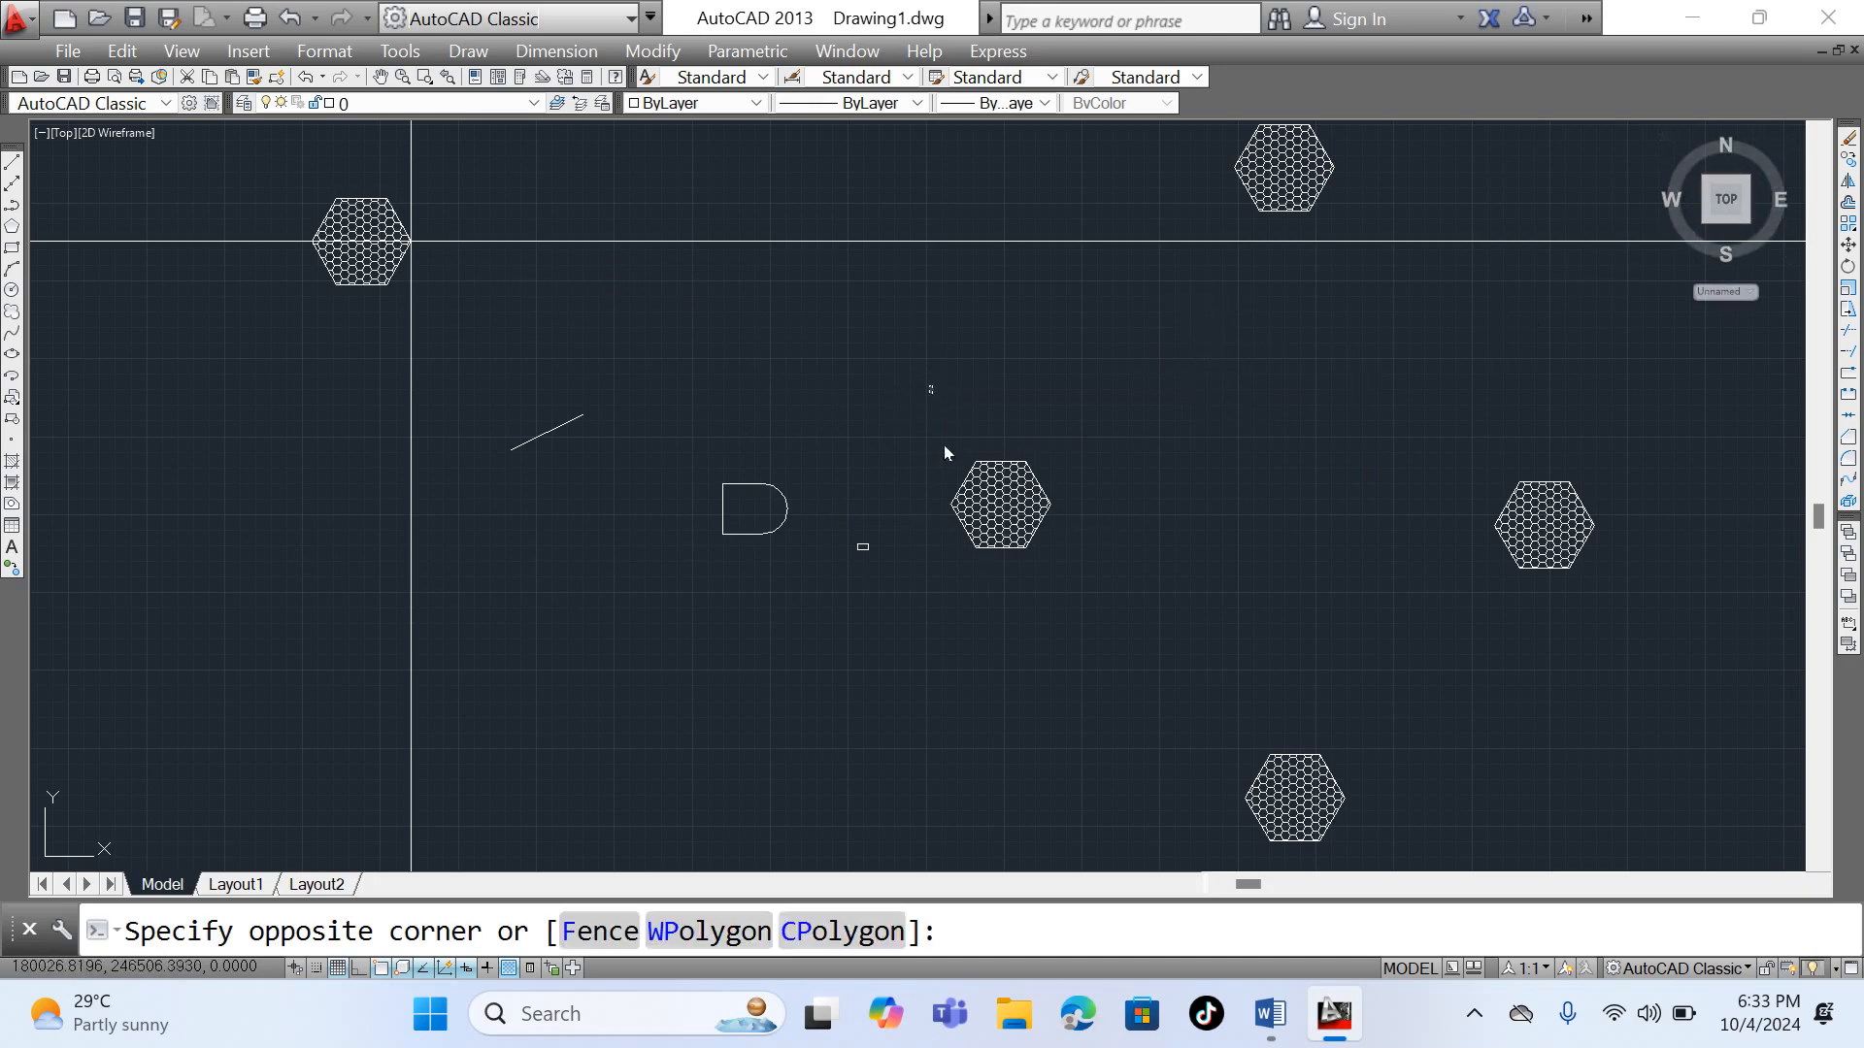
left_click(1110, 635)
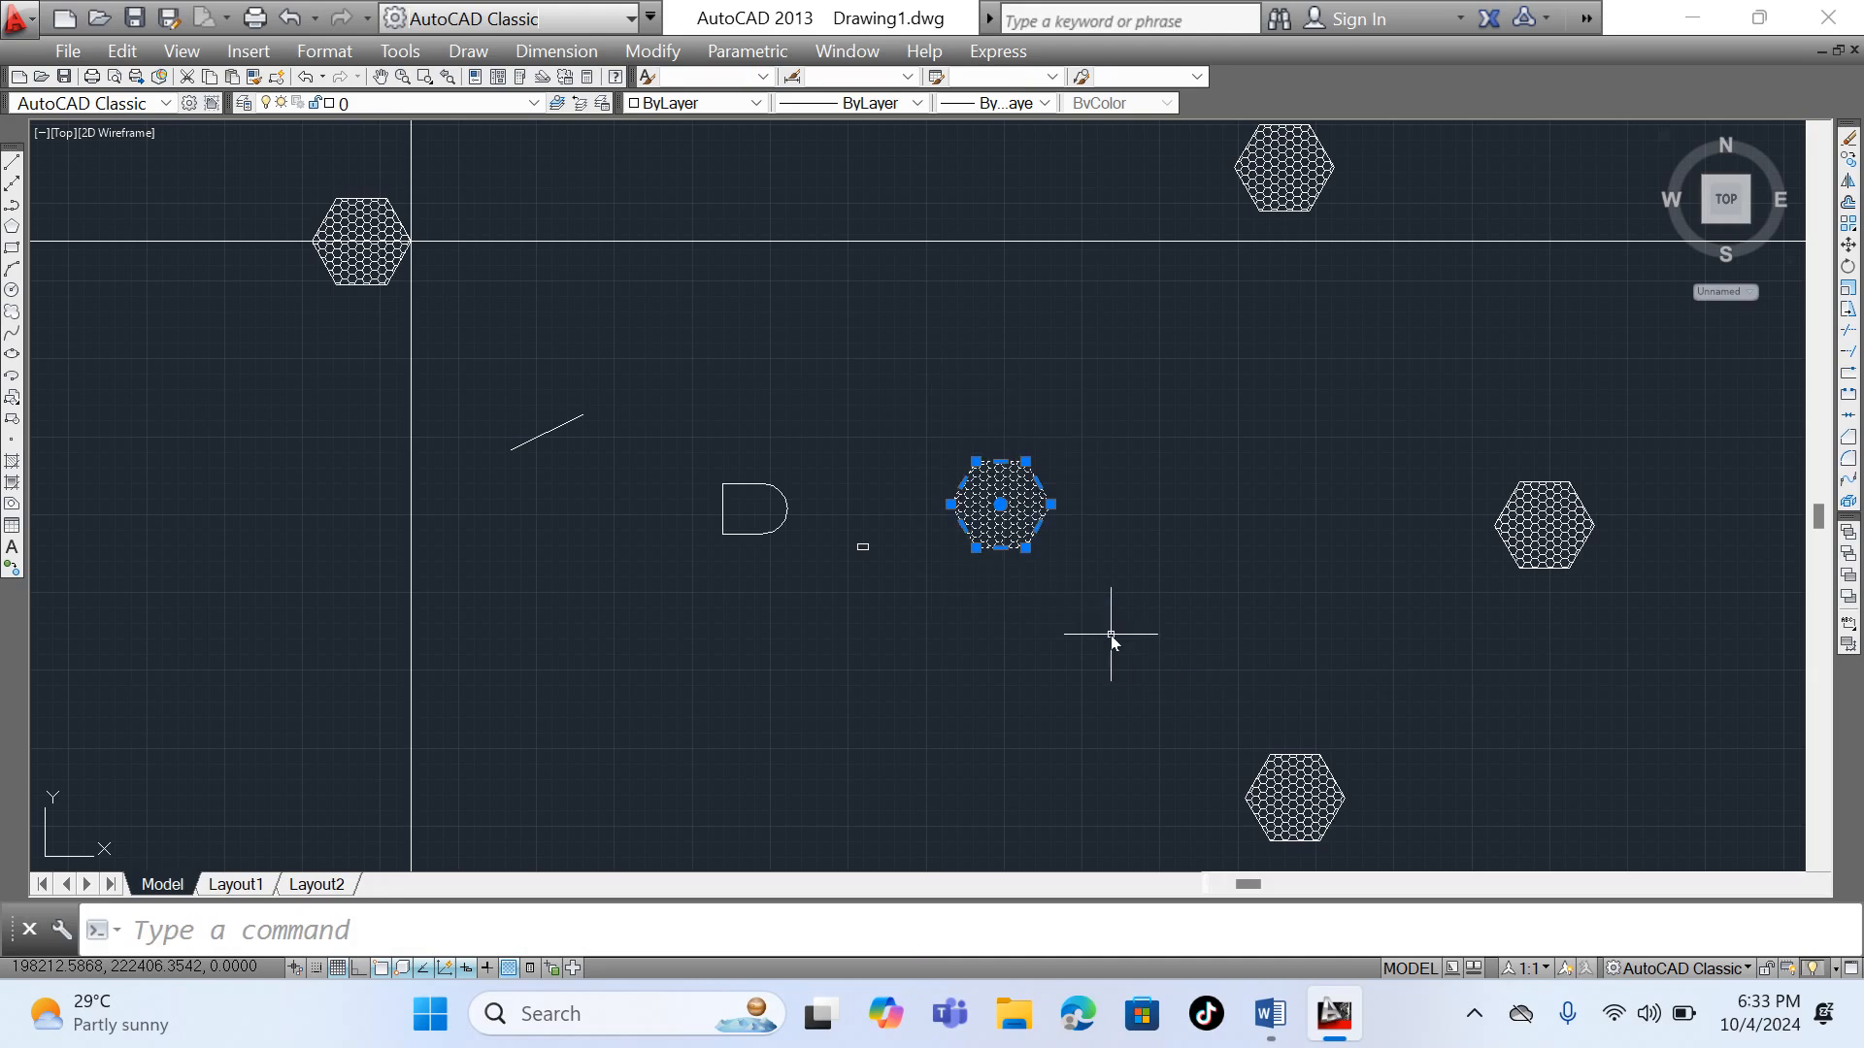
left_click(1848, 181)
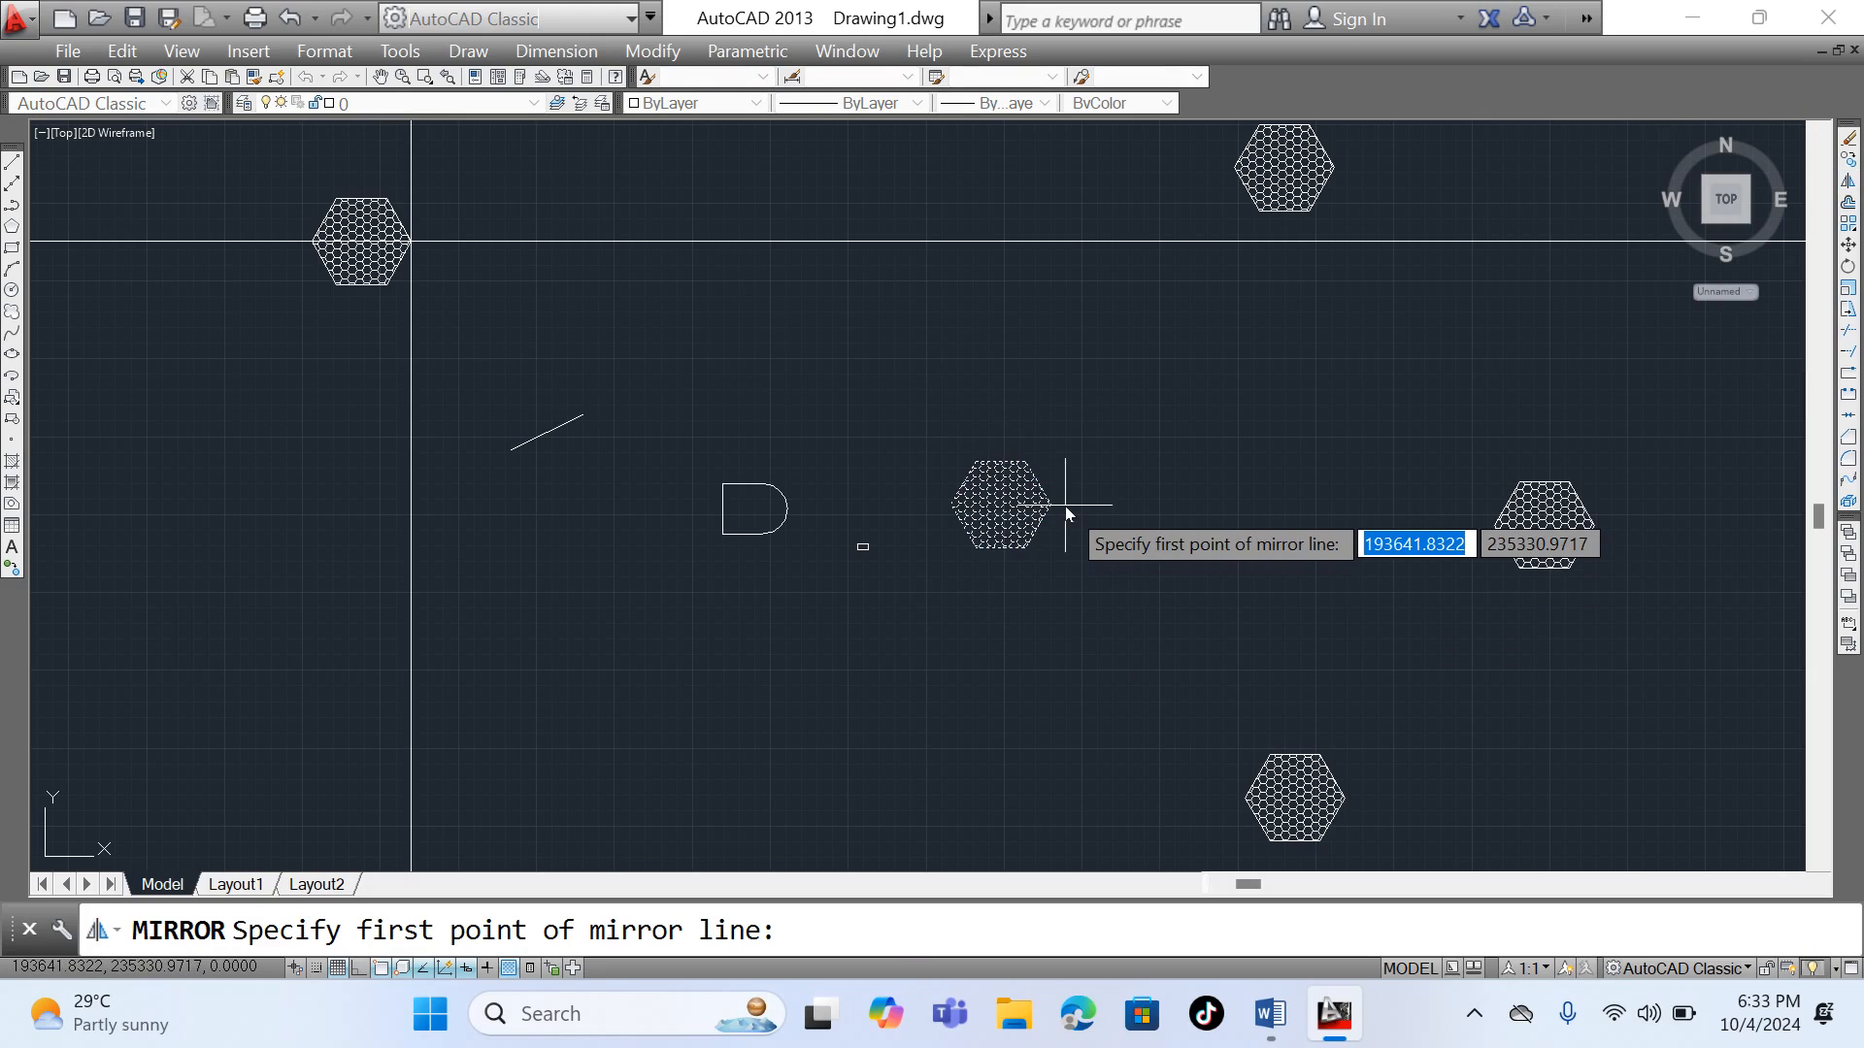
scroll(1052, 509, "up", 8)
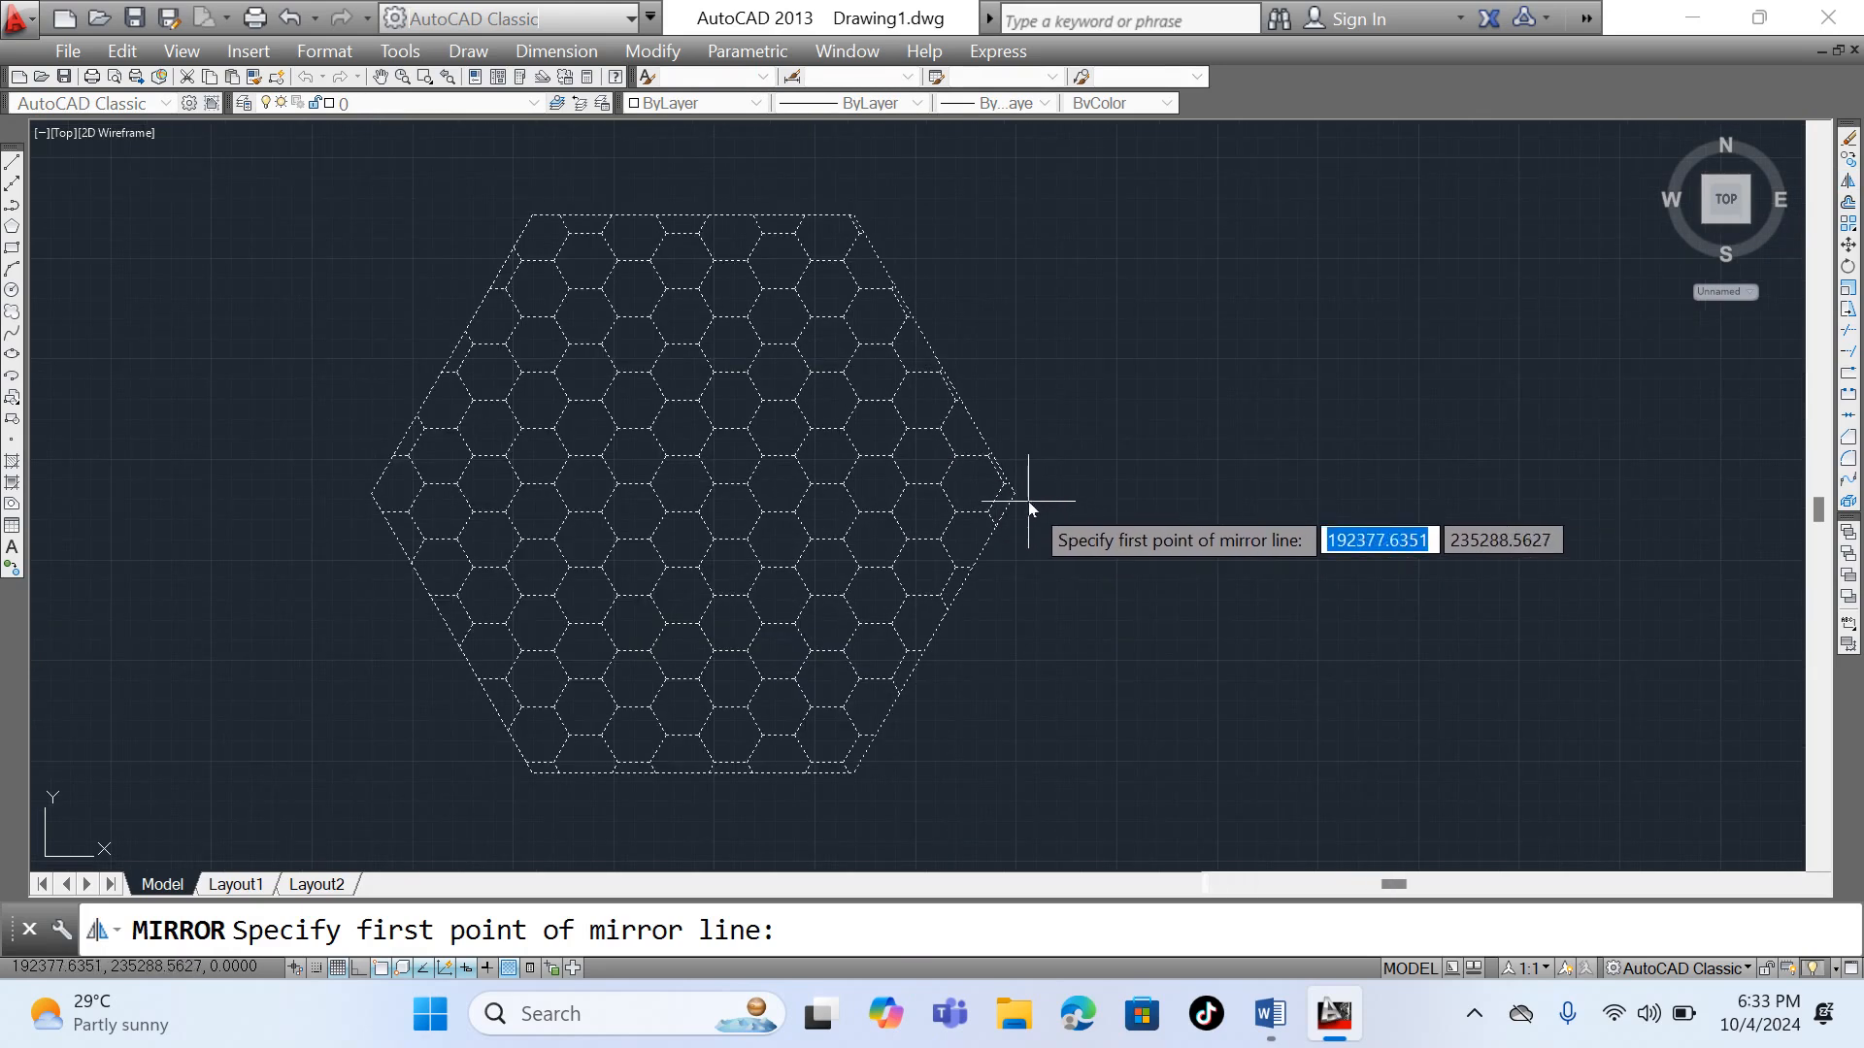
left_click(1016, 494)
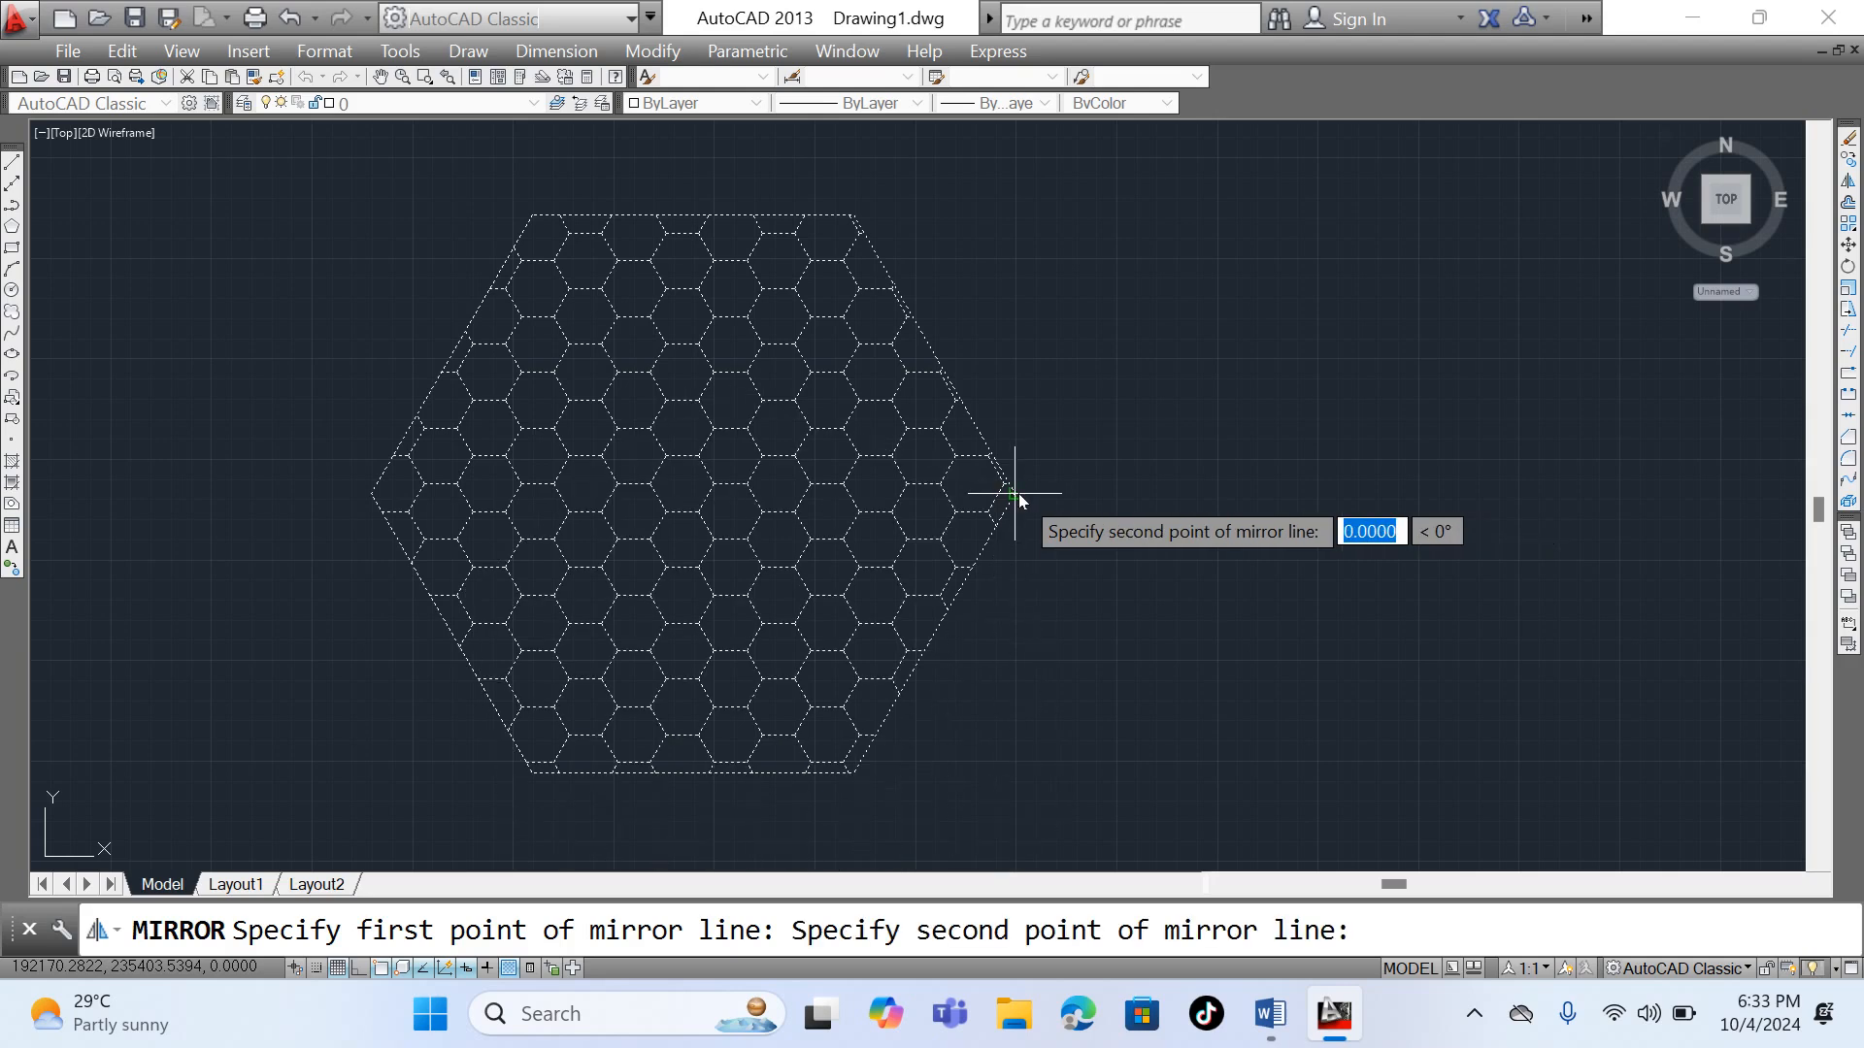
left_click(1016, 246)
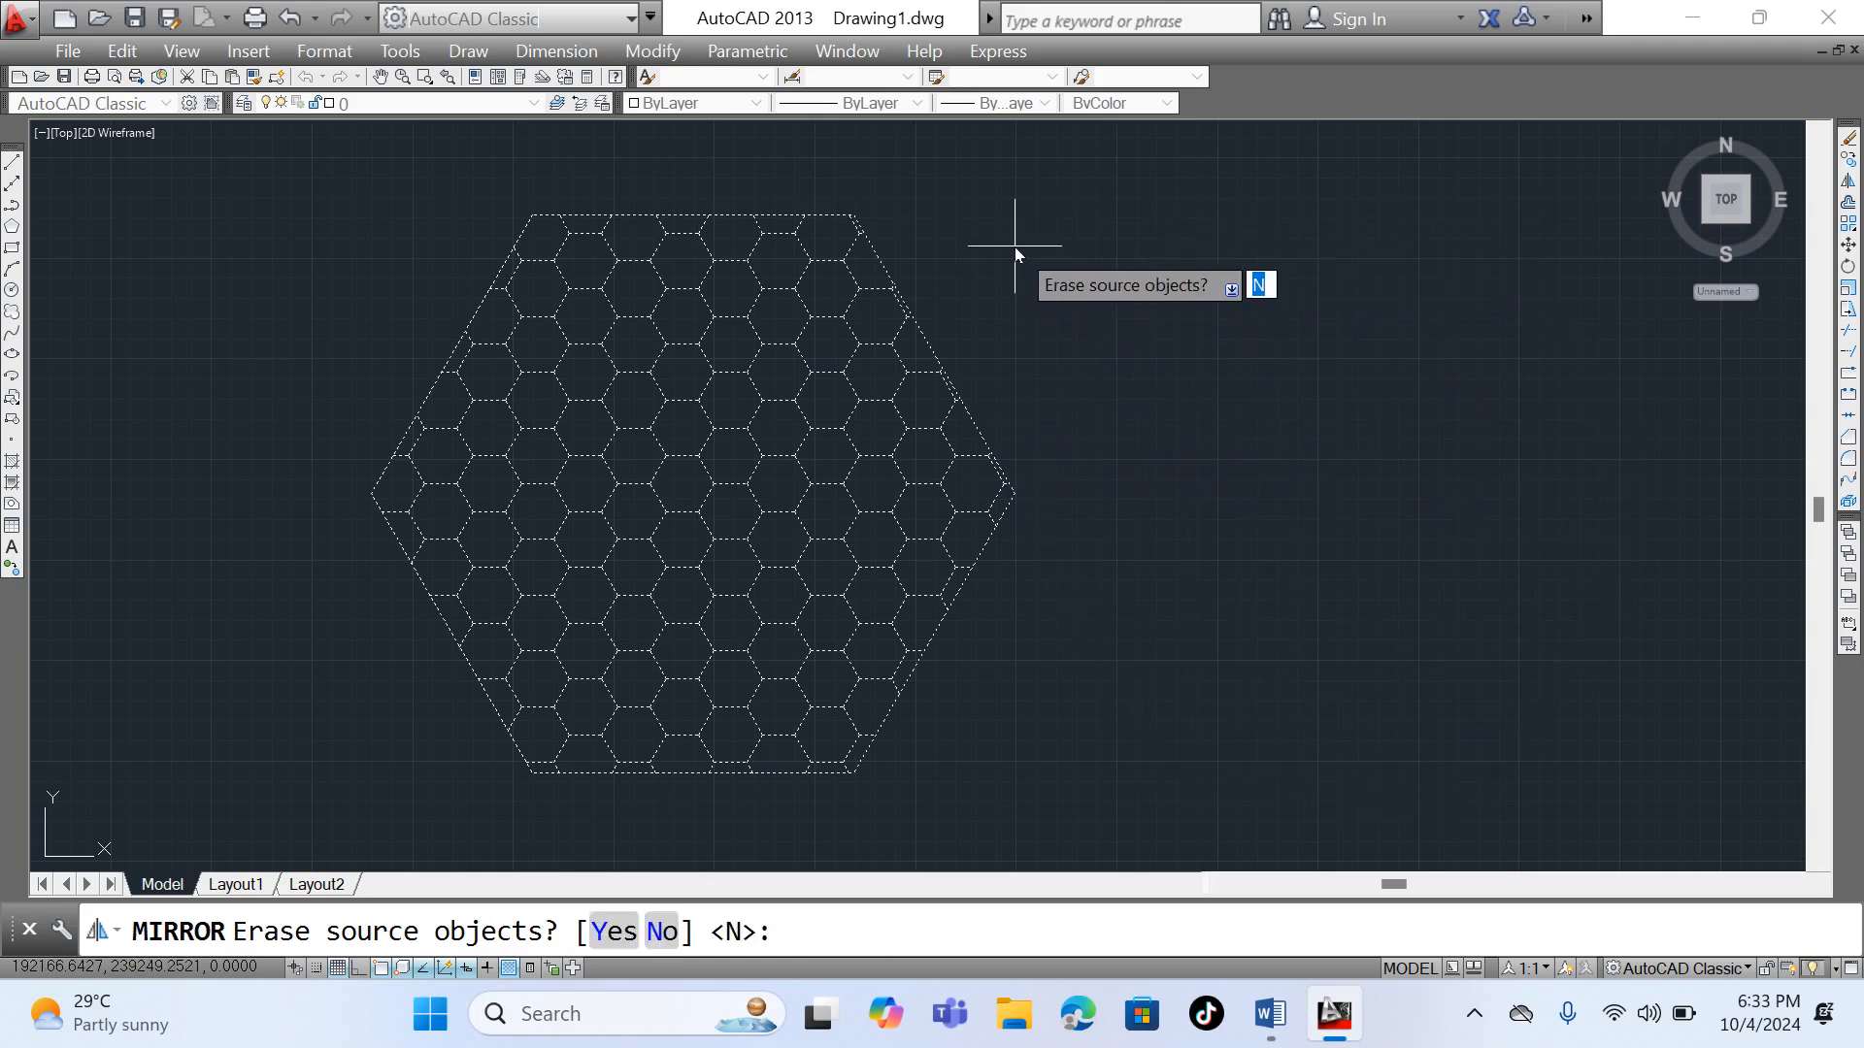
right_click(1016, 254)
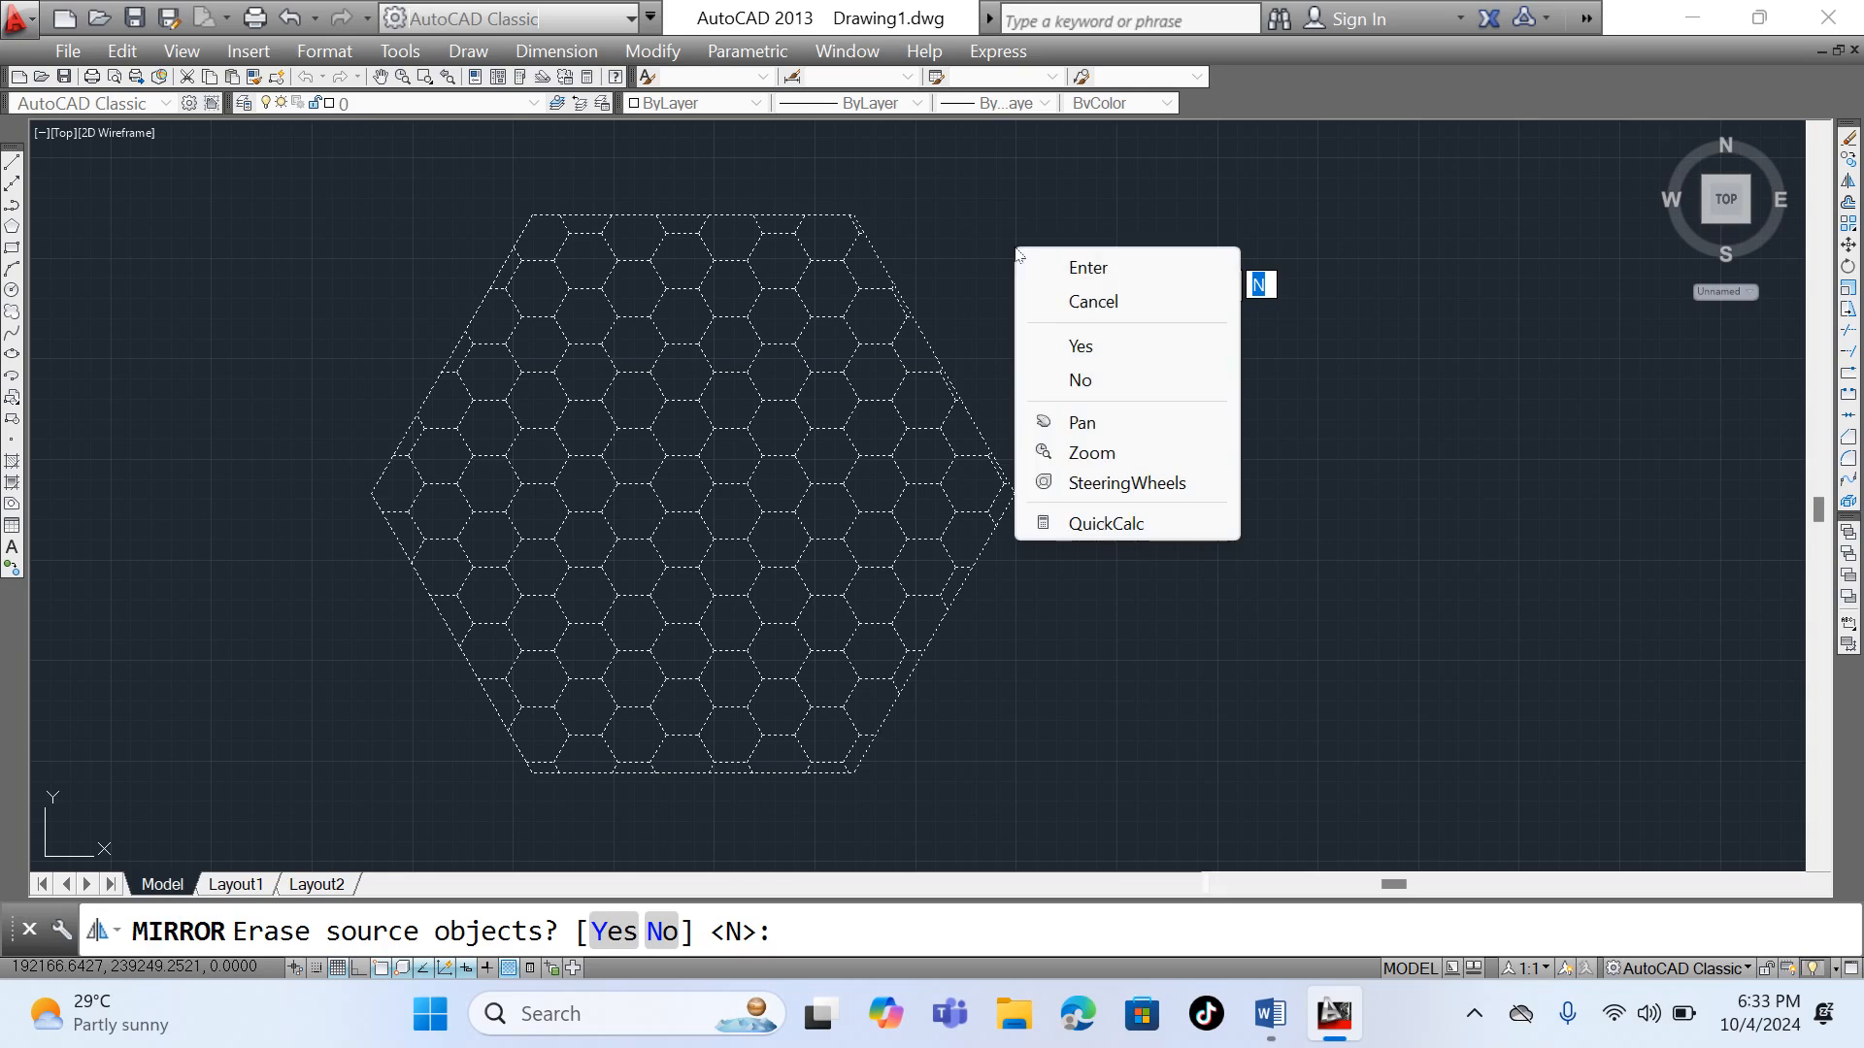
left_click(1075, 270)
- Mirror the two touching hexagons upward about a horizontal line above them with Ortho mode on, keeping the source objects
scroll(999, 320, "down", 8)
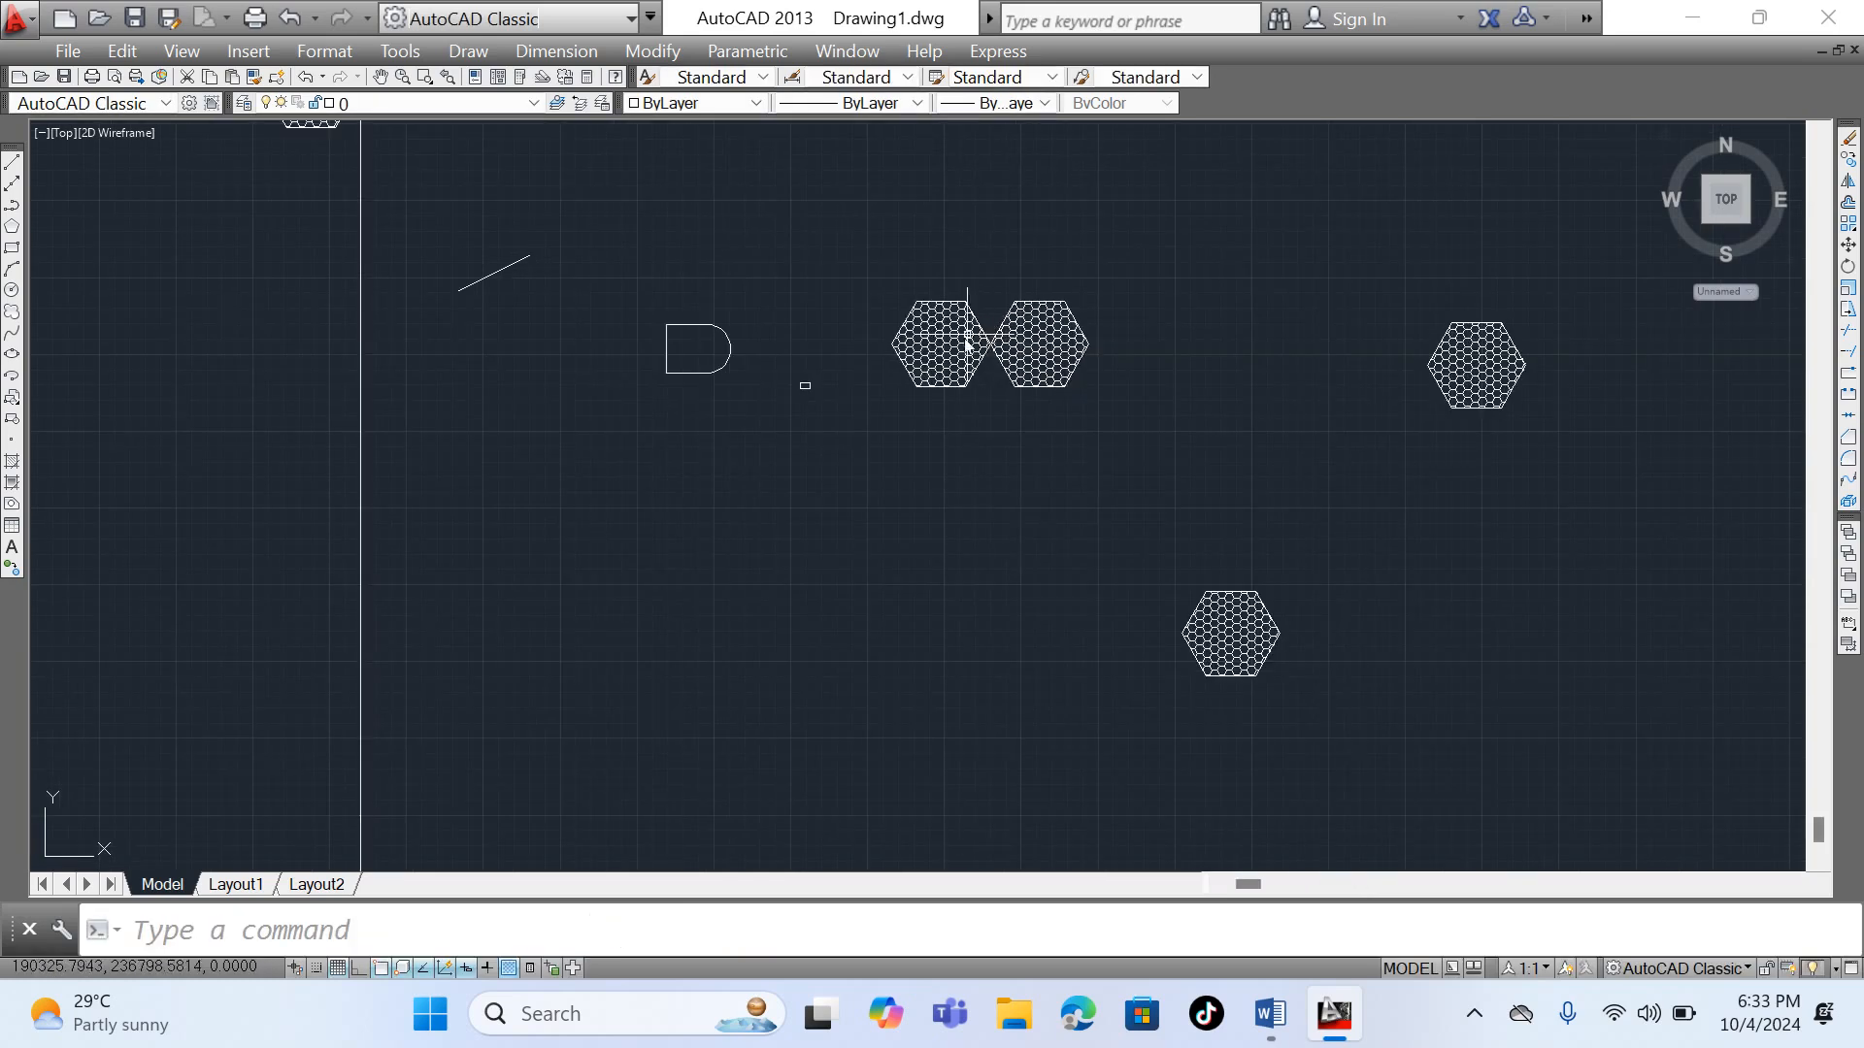
left_click(873, 264)
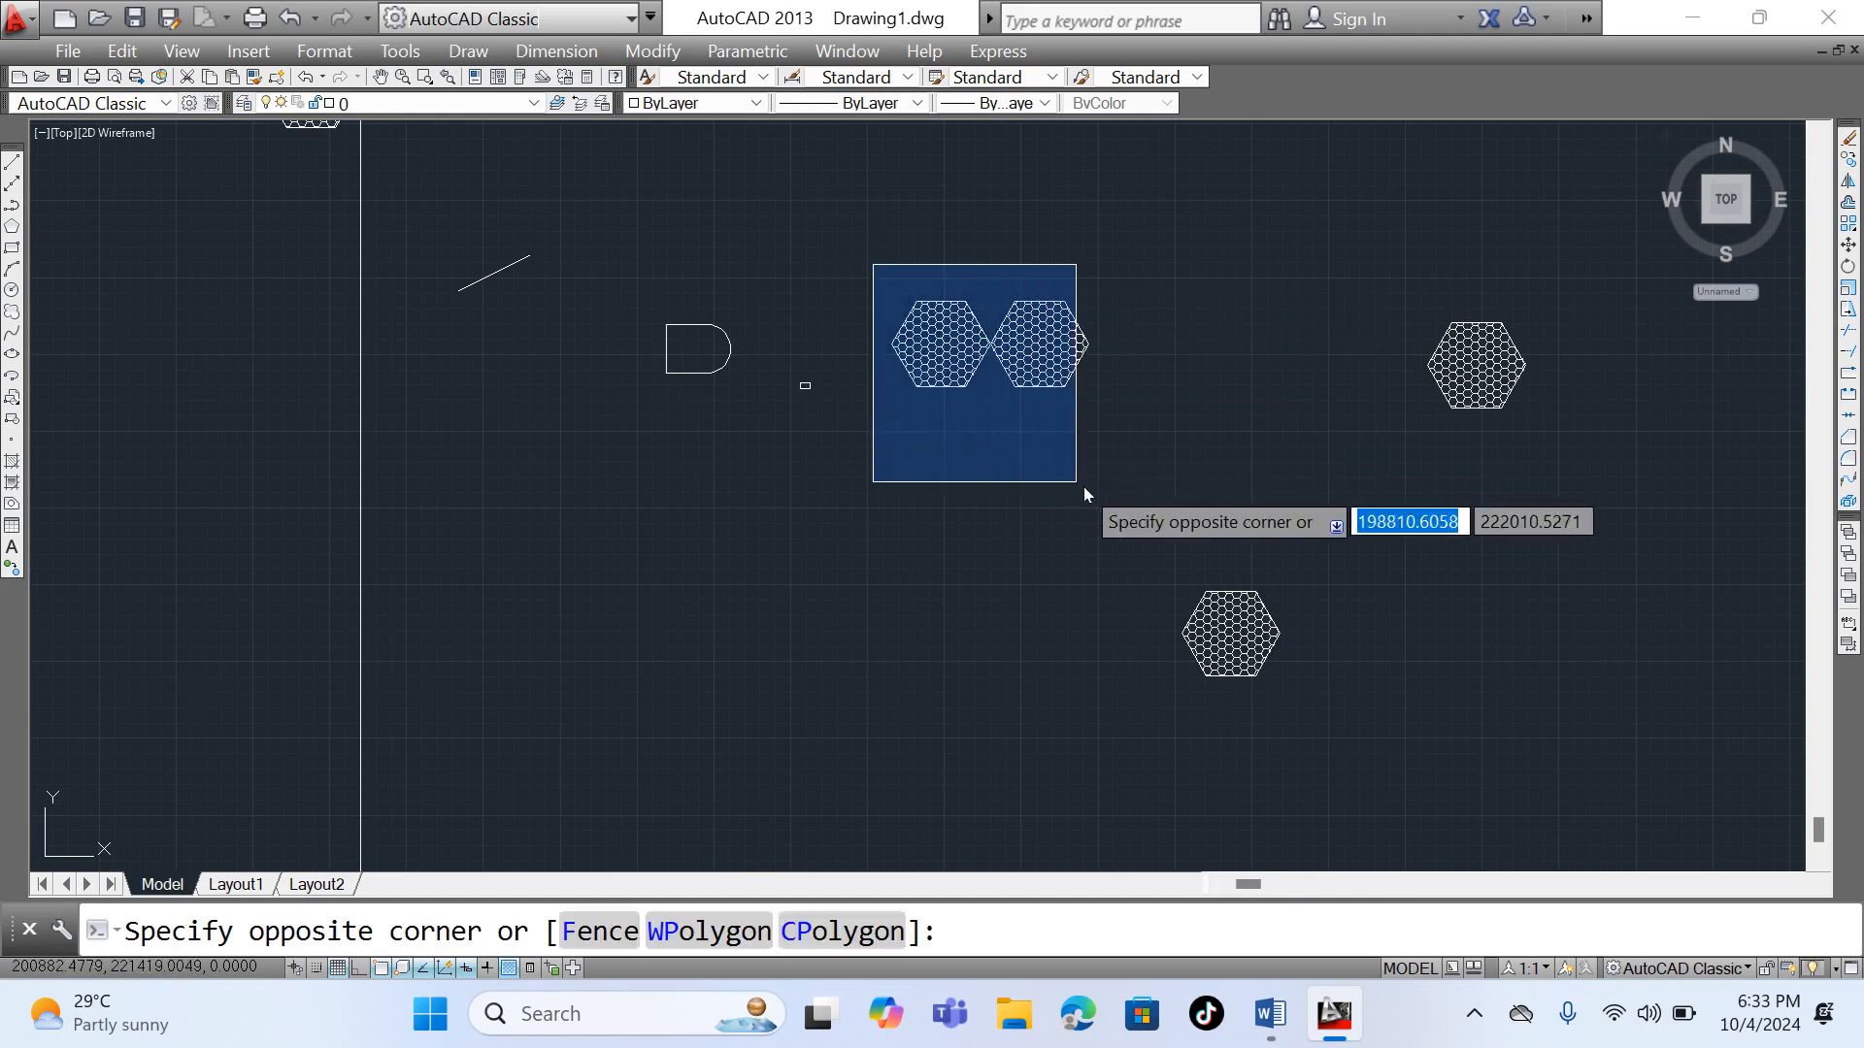
left_click(1150, 492)
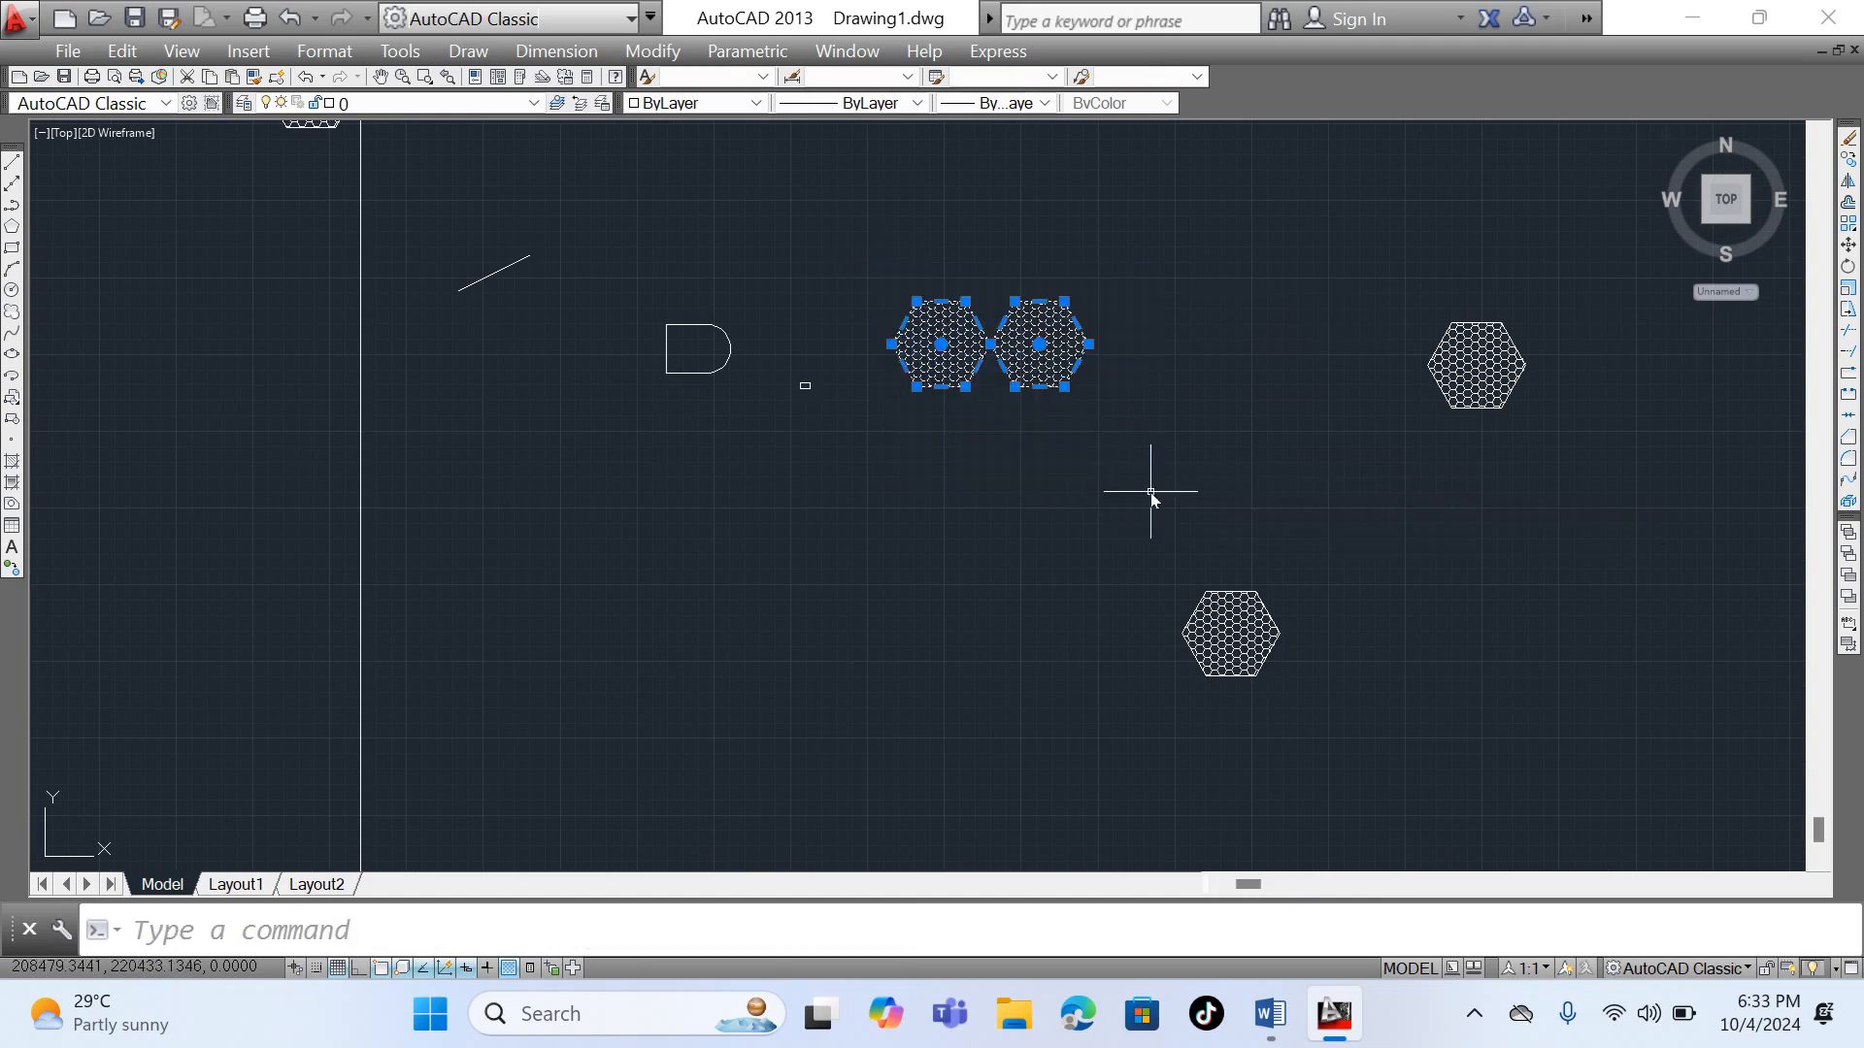
left_click(1848, 181)
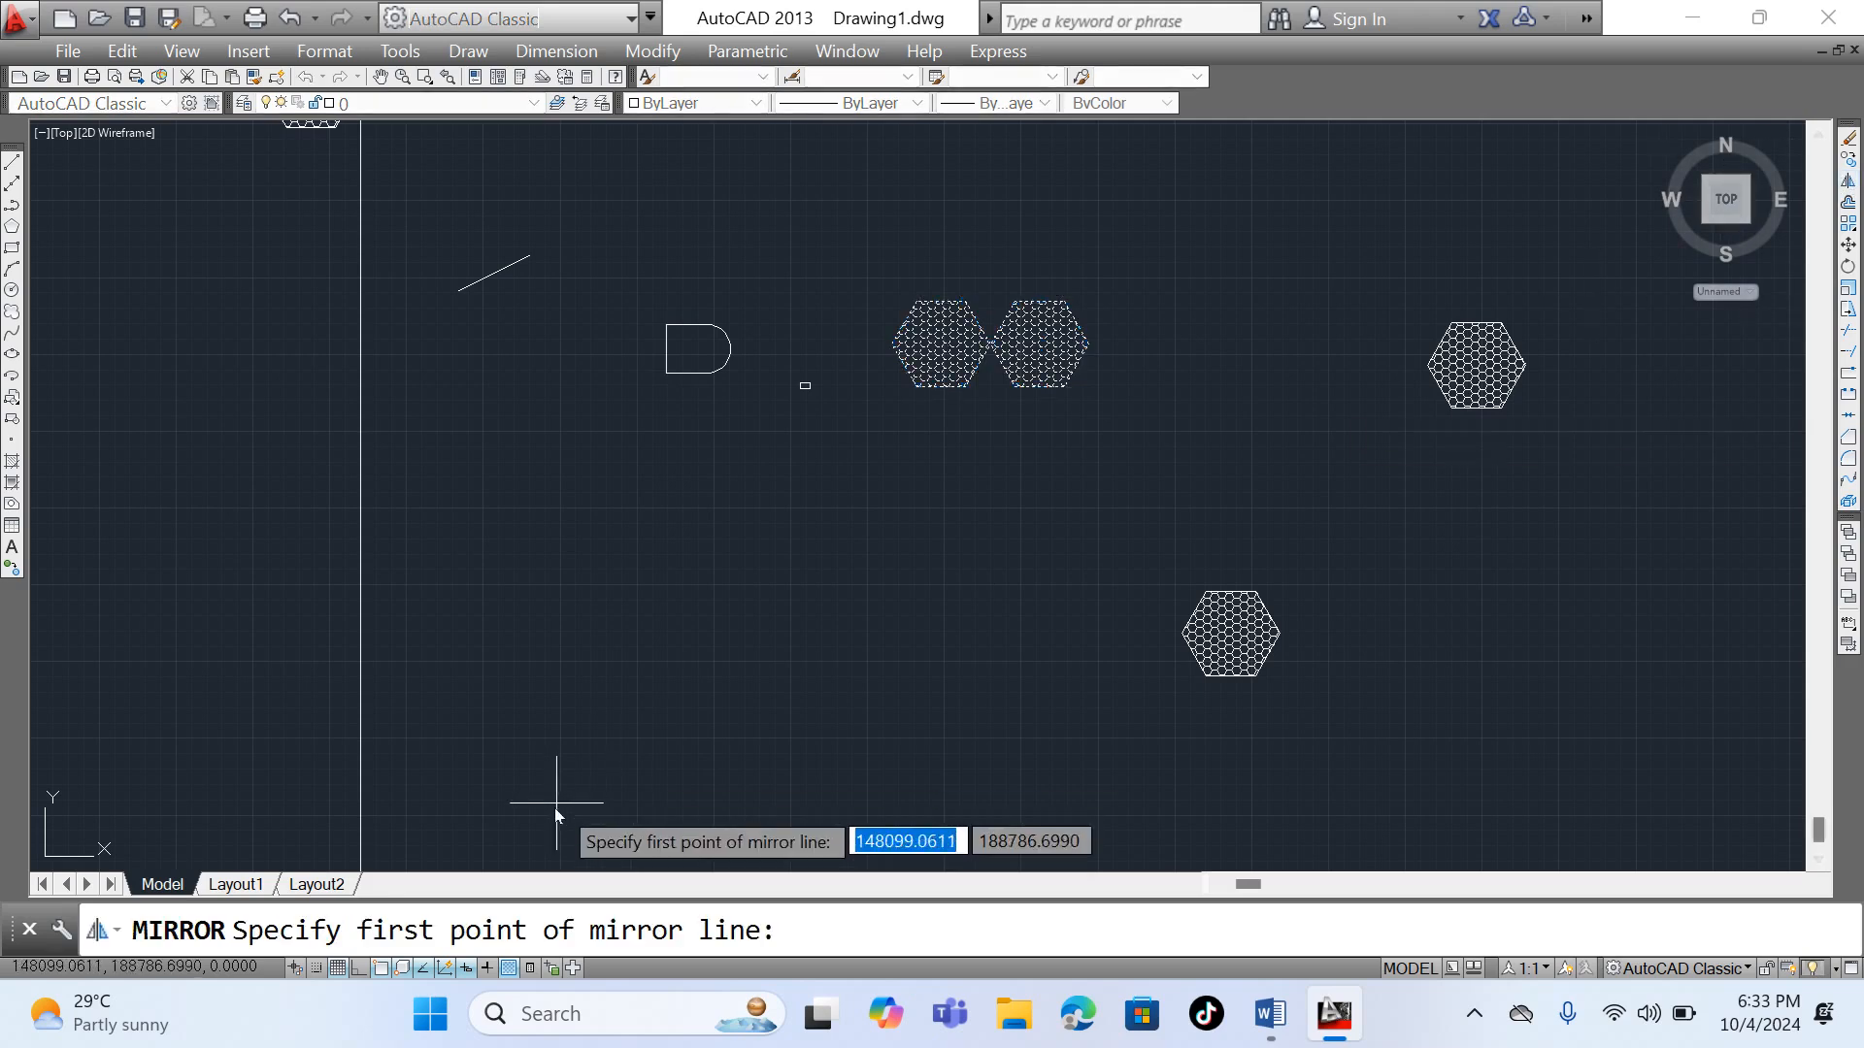
left_click(850, 242)
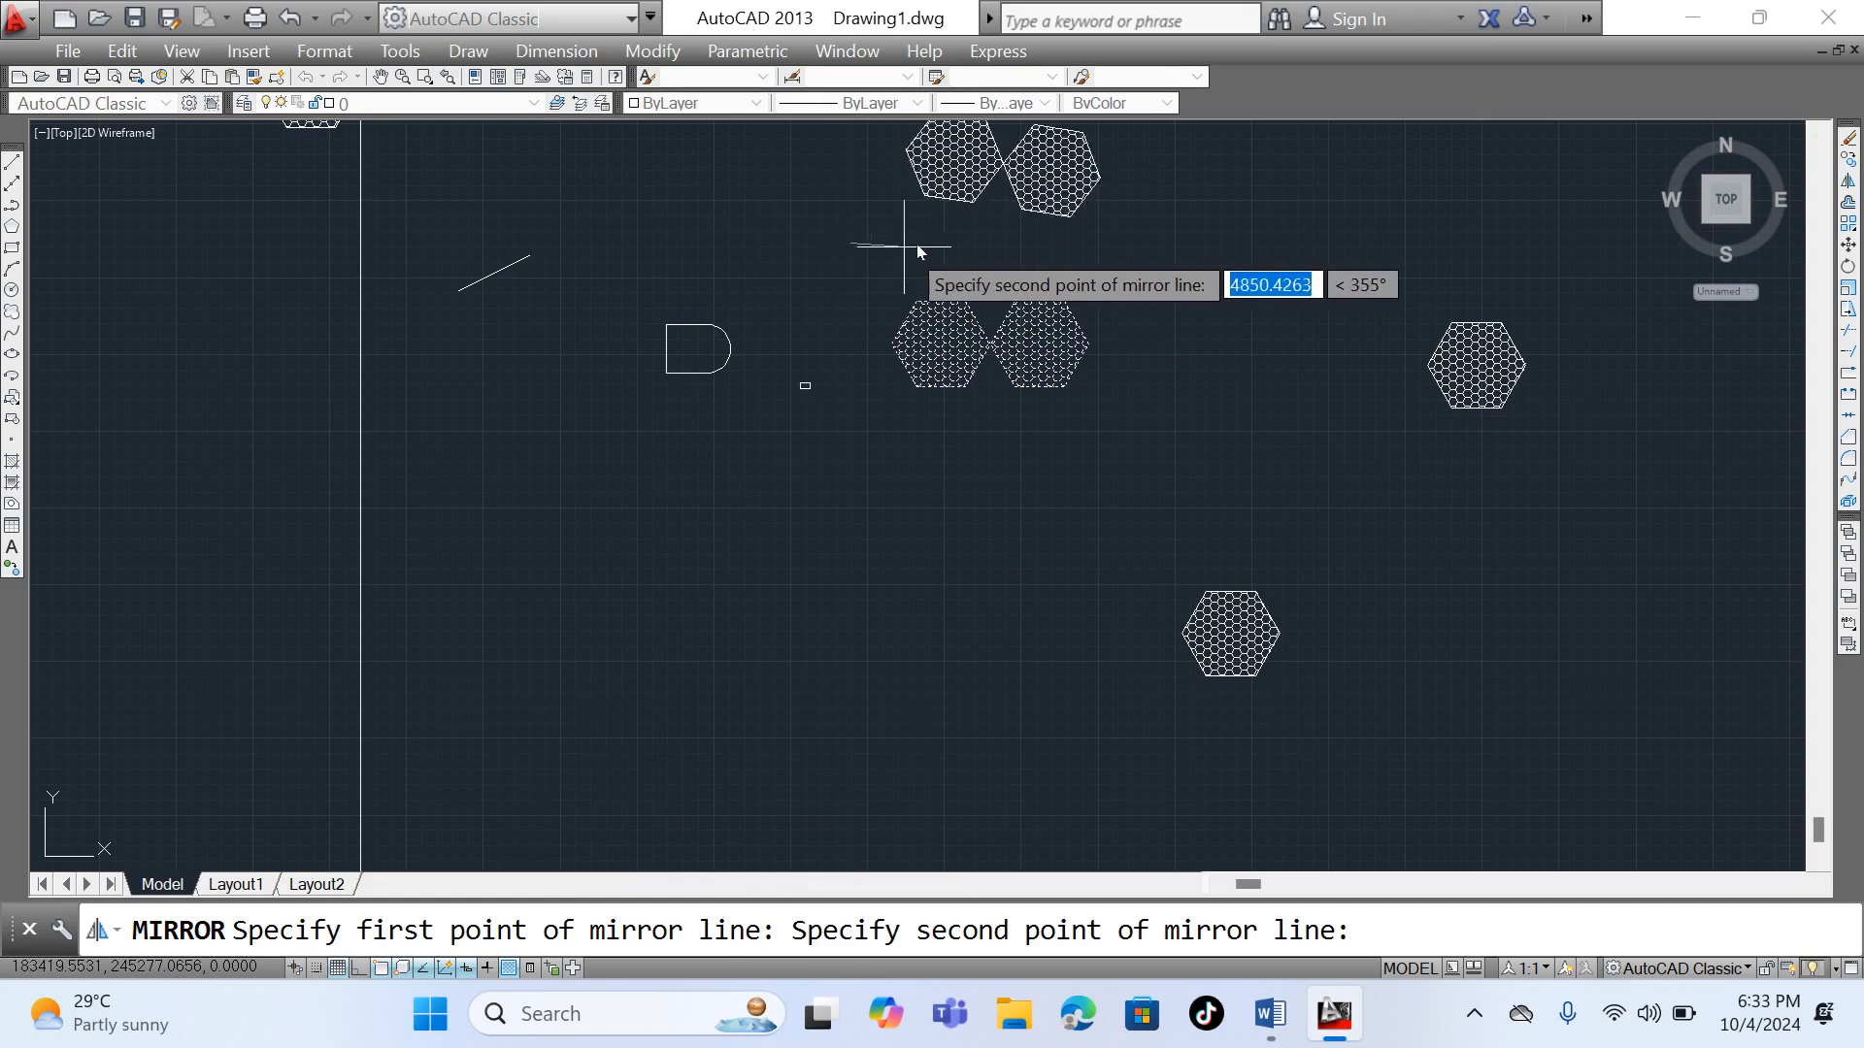
left_click(359, 969)
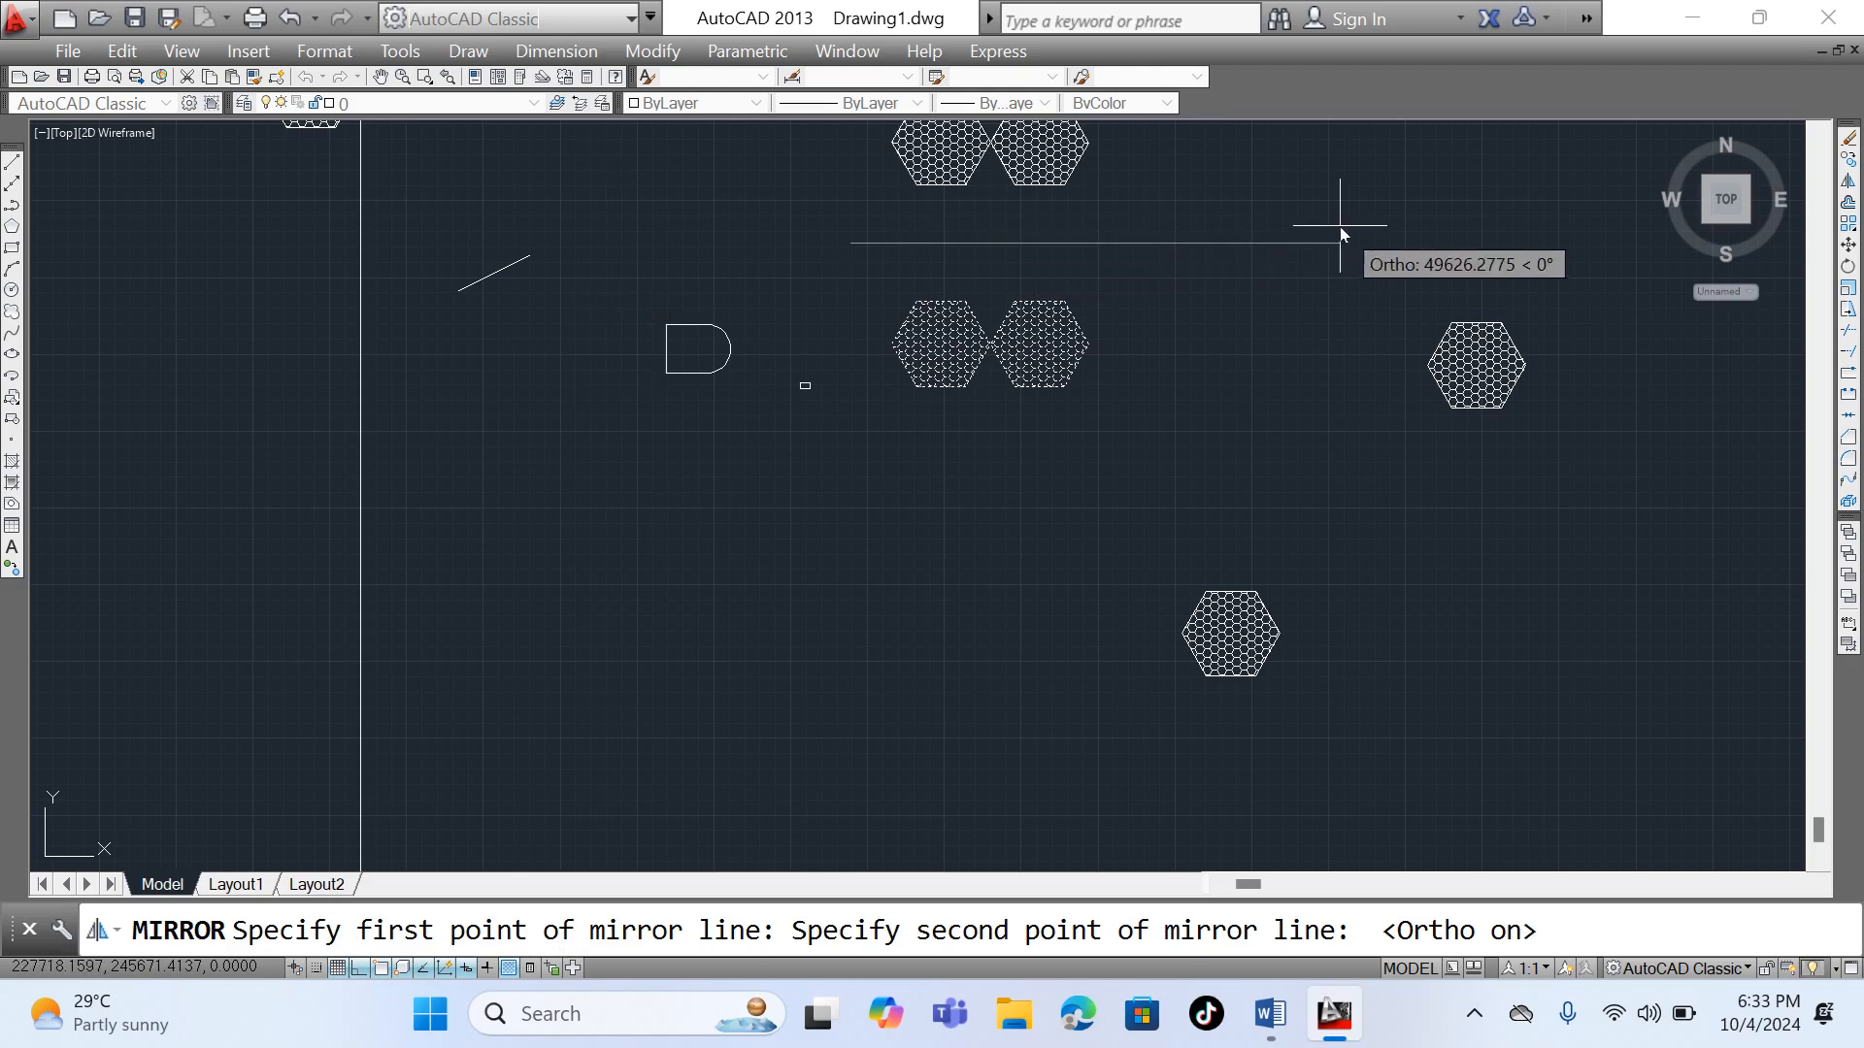
left_click(1286, 245)
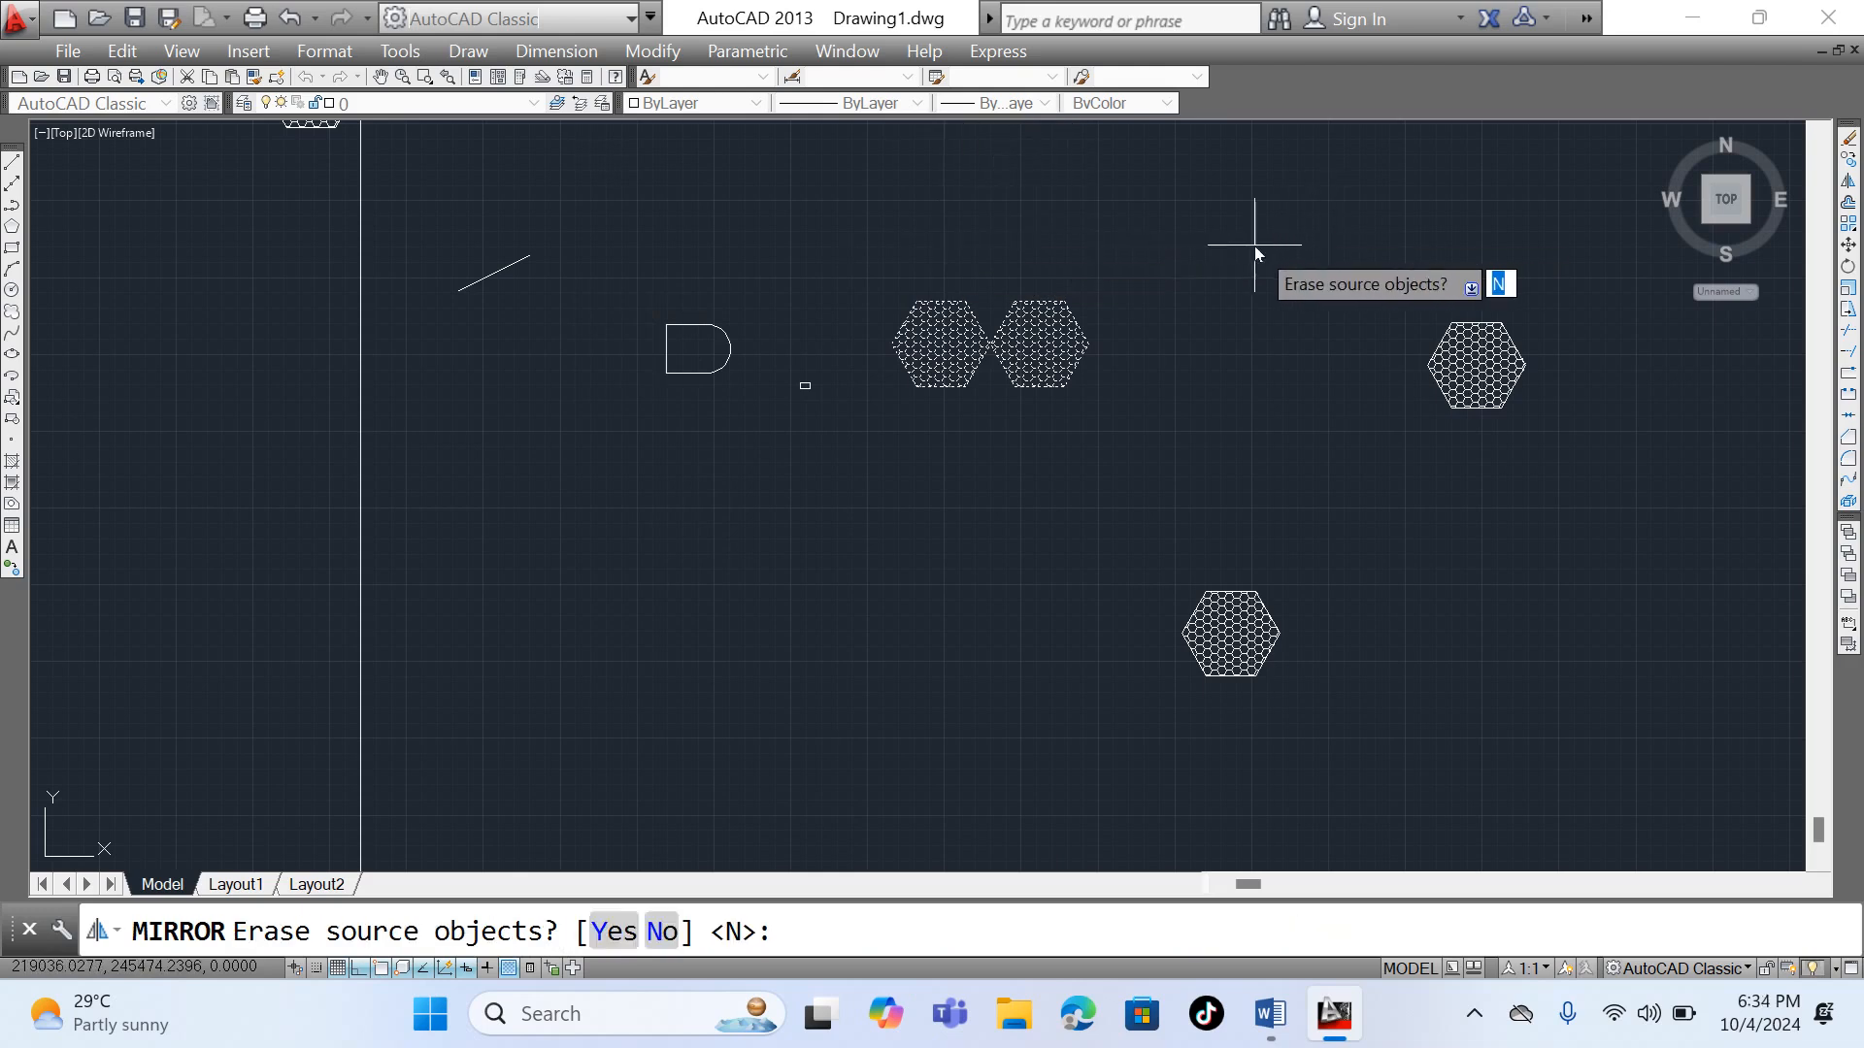
right_click(1254, 247)
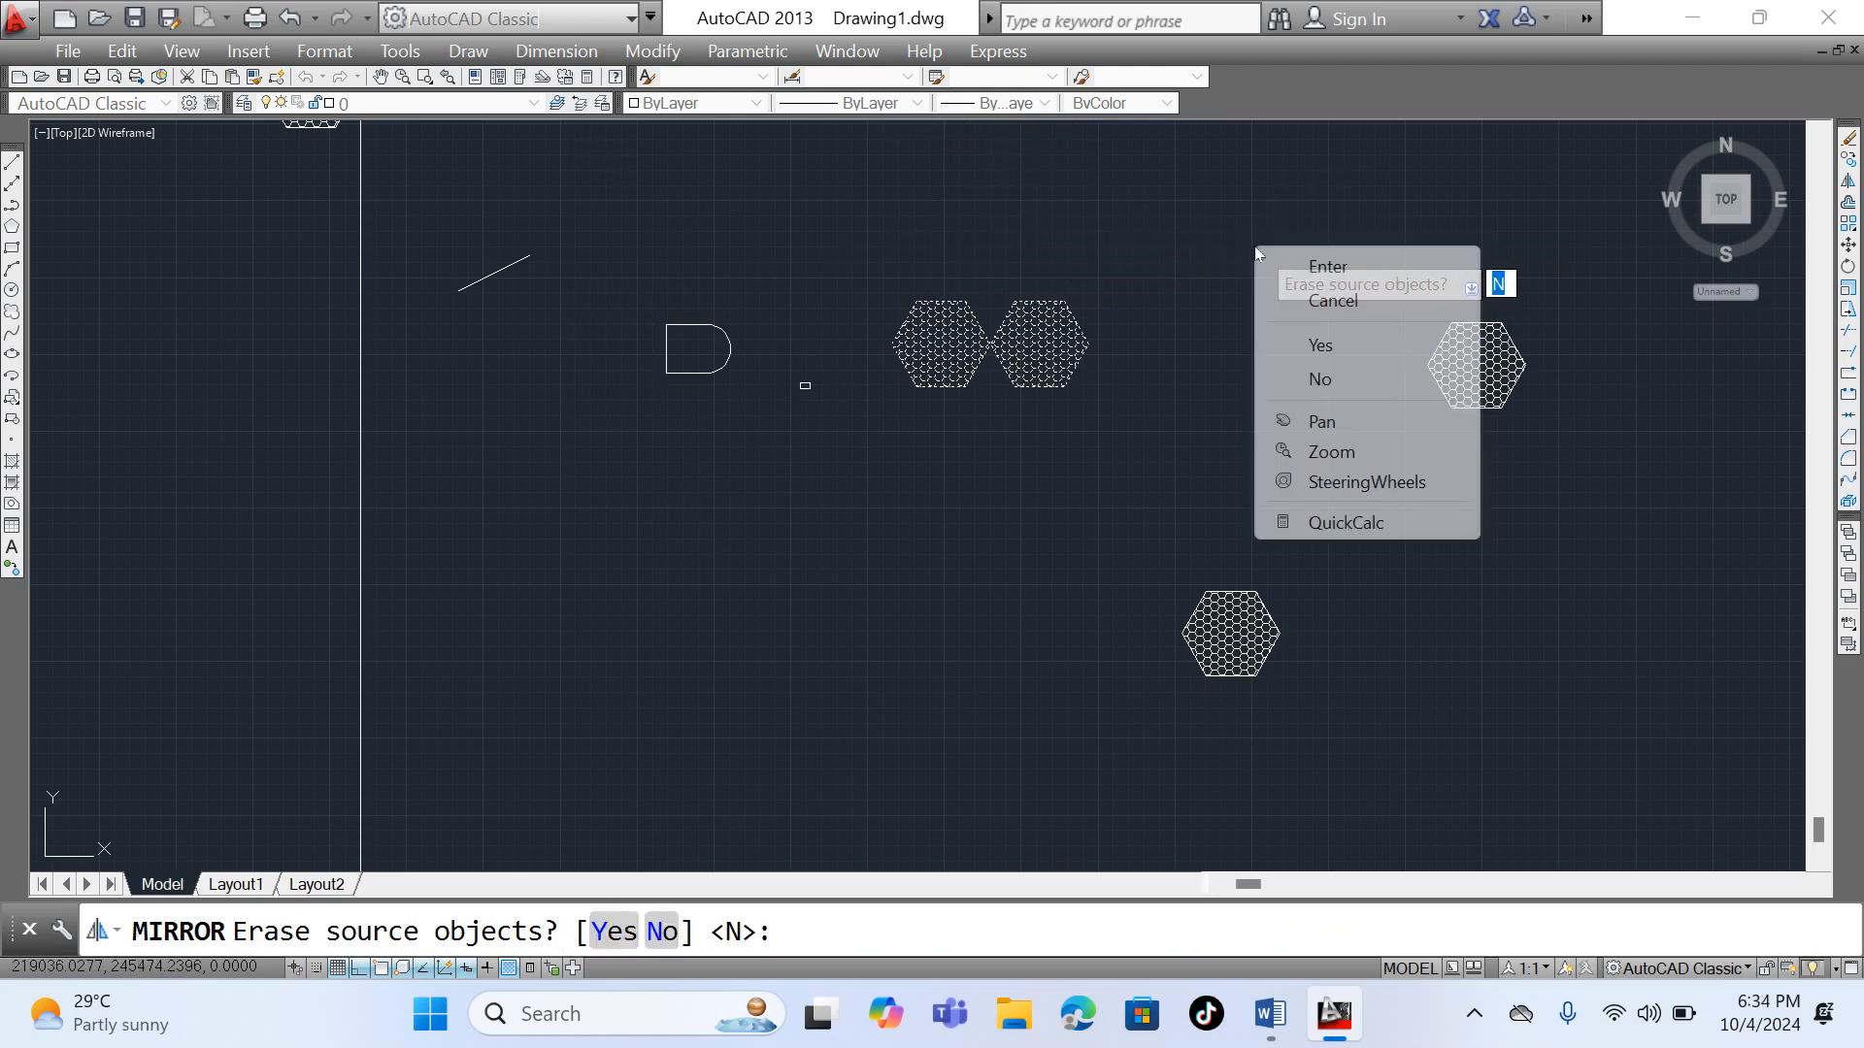
left_click(1308, 266)
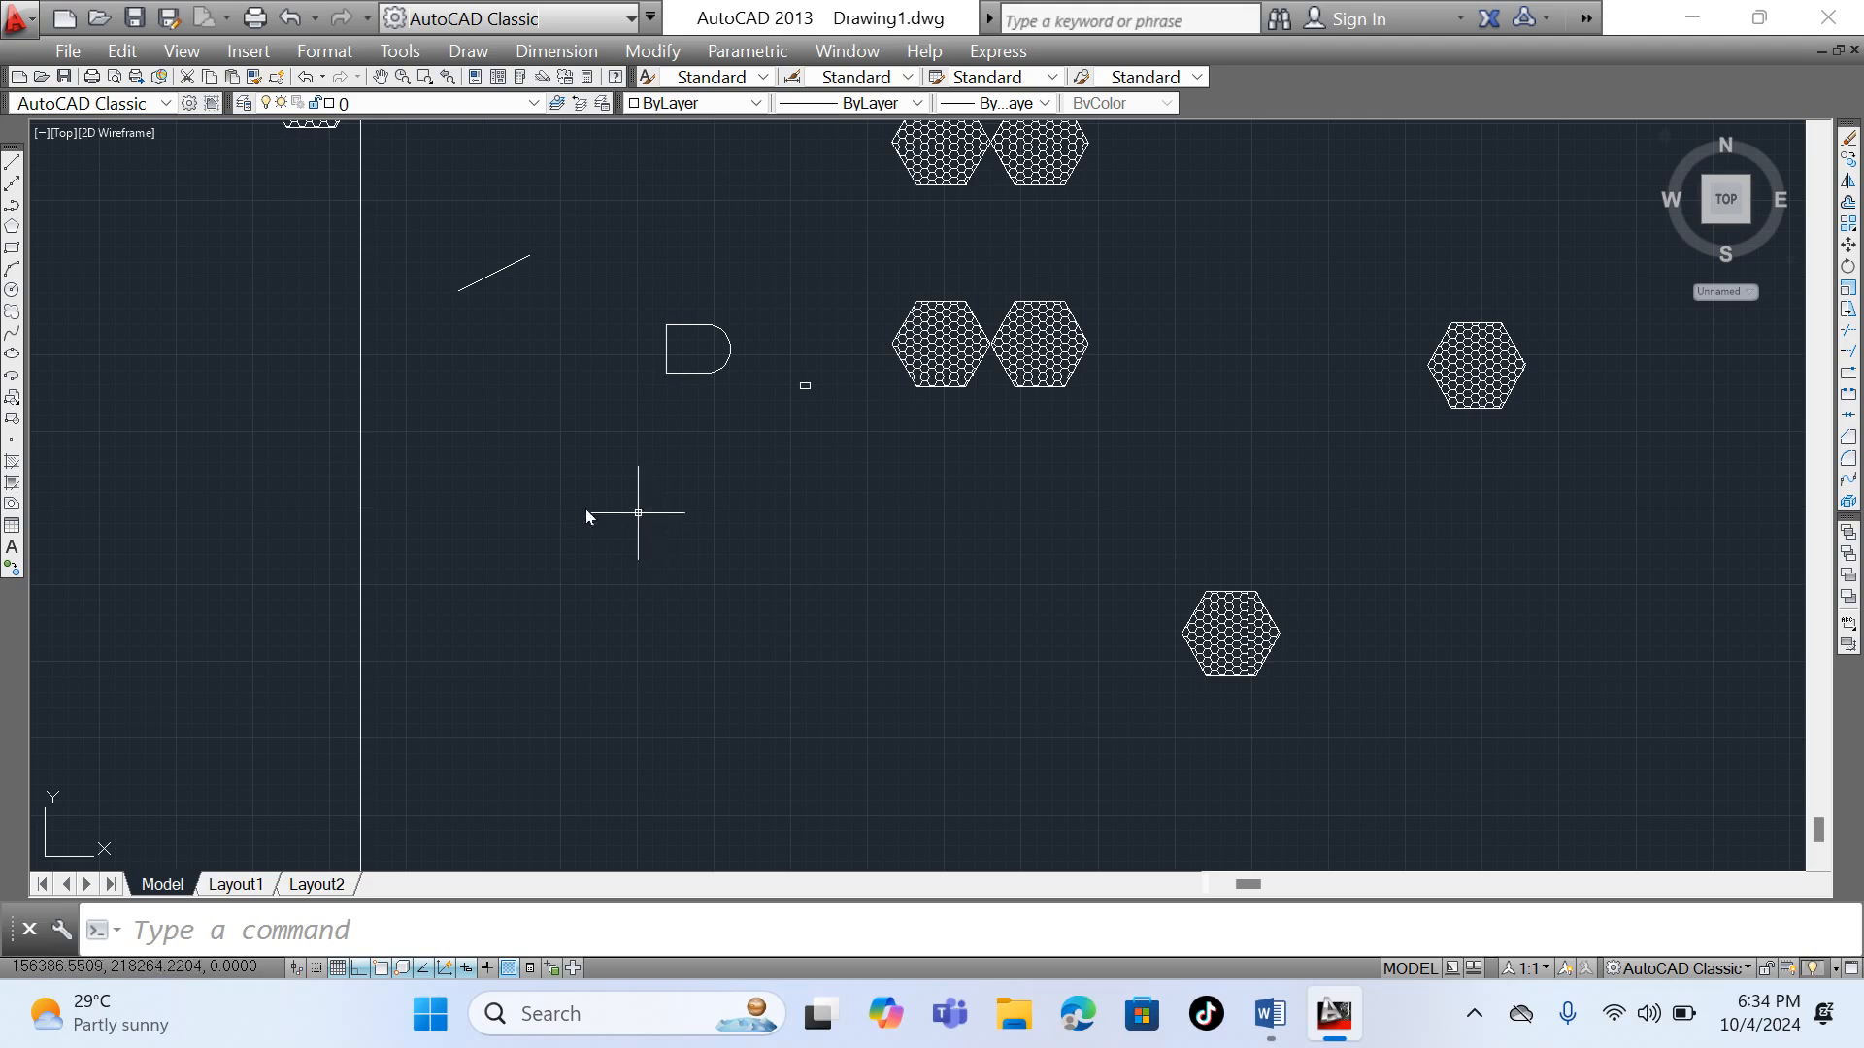
- Draw a rectangle 4000 wide and 3000 high, starting from a corner just below the D-shaped outline
left_click(11, 249)
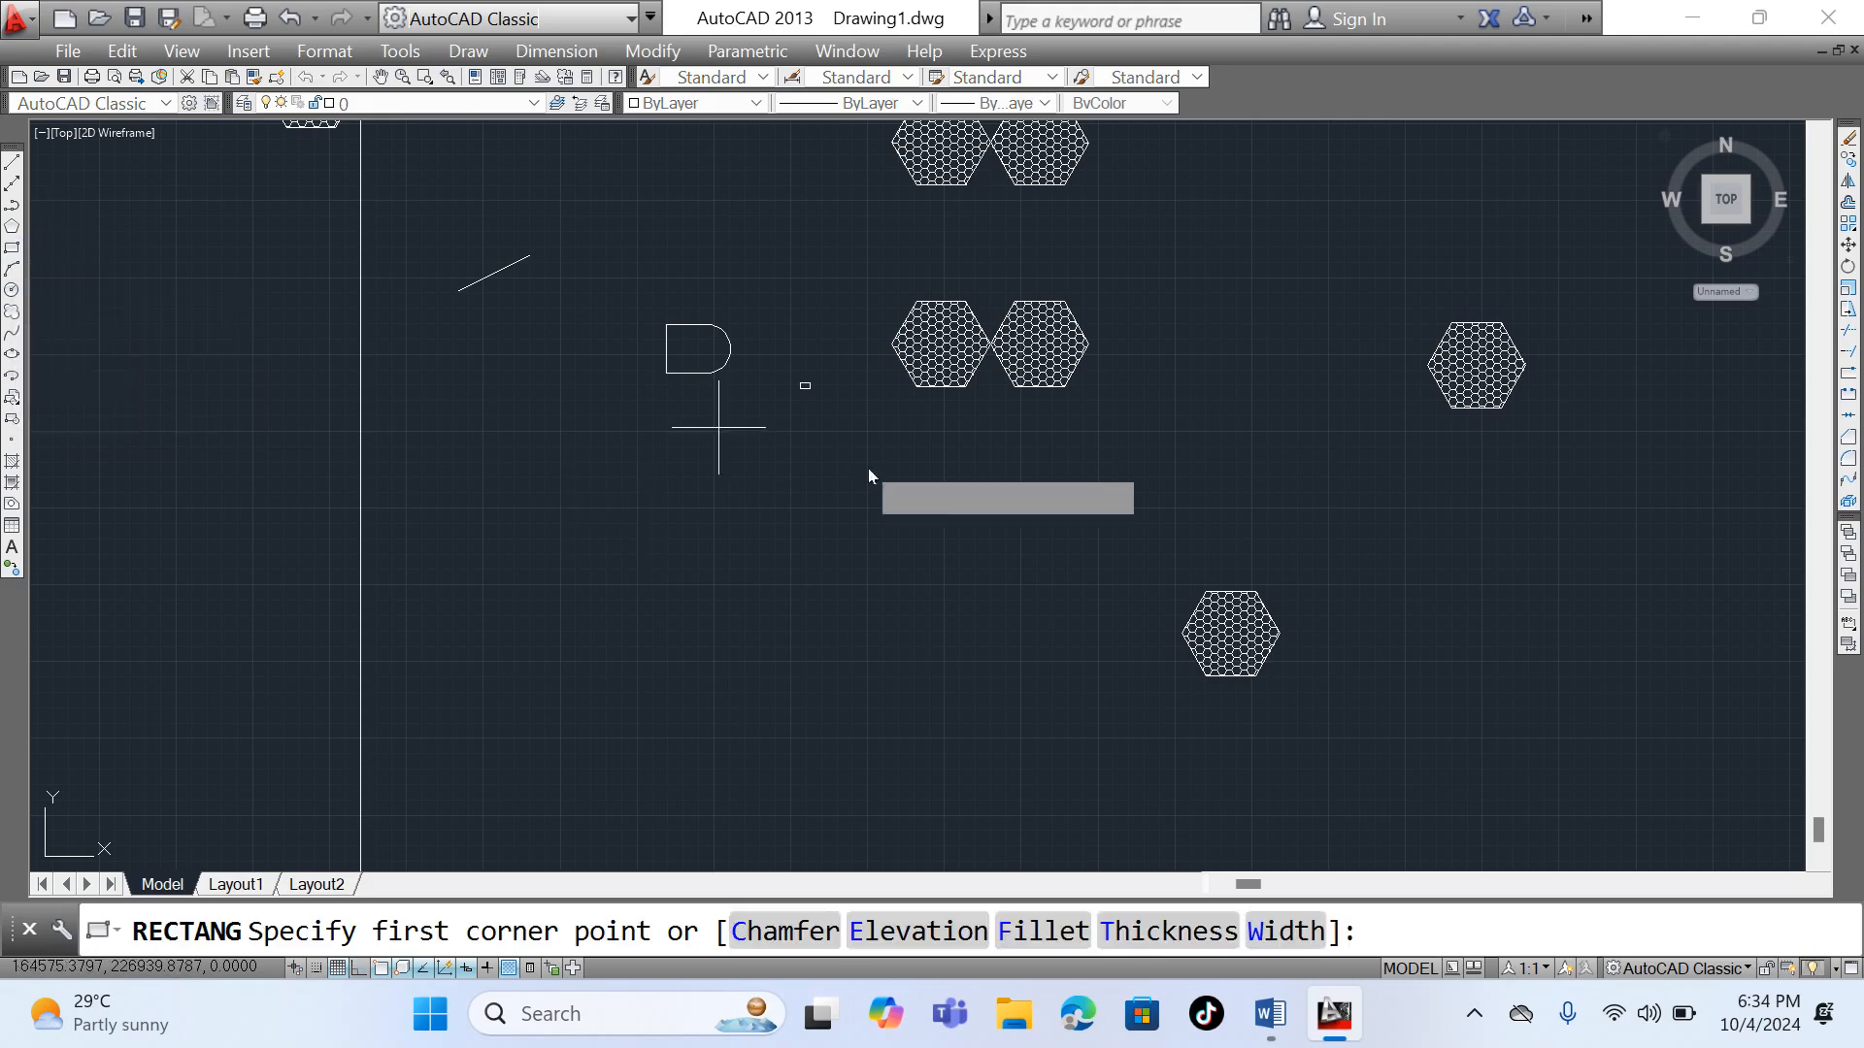
scroll(723, 415, "up", 5)
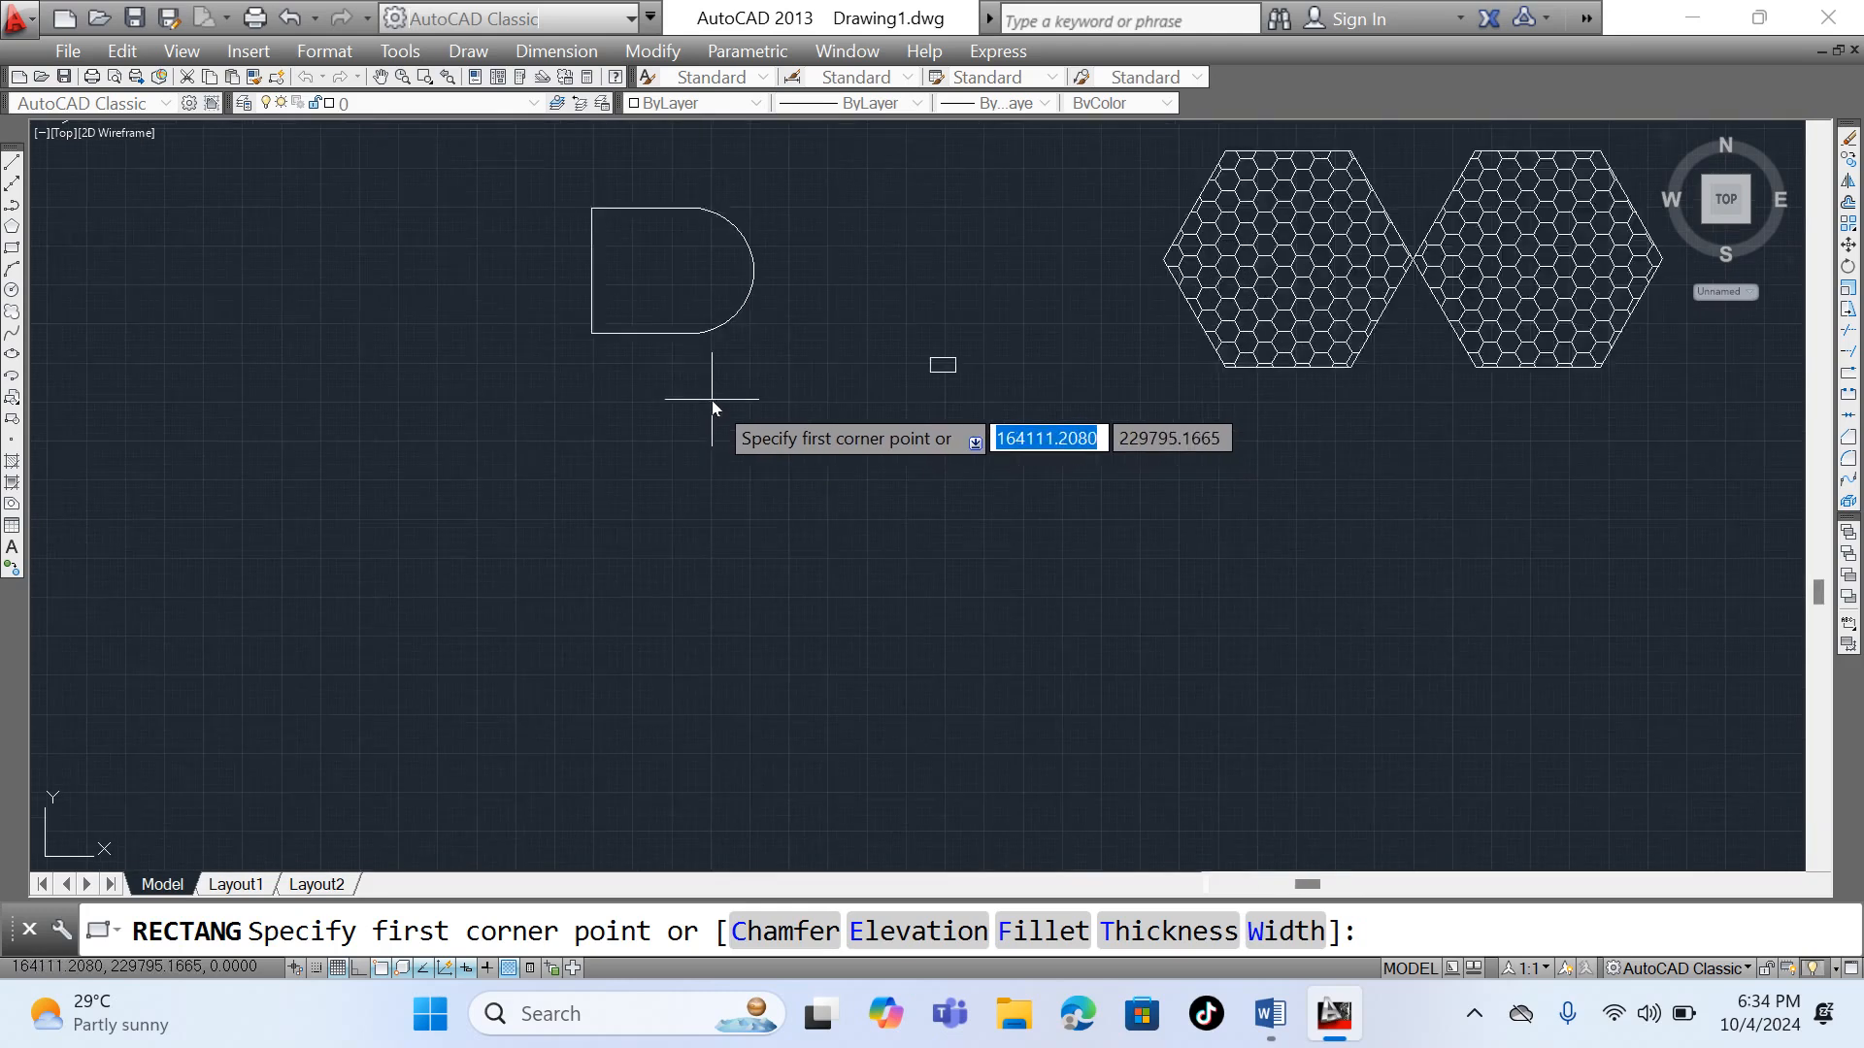
left_click(521, 407)
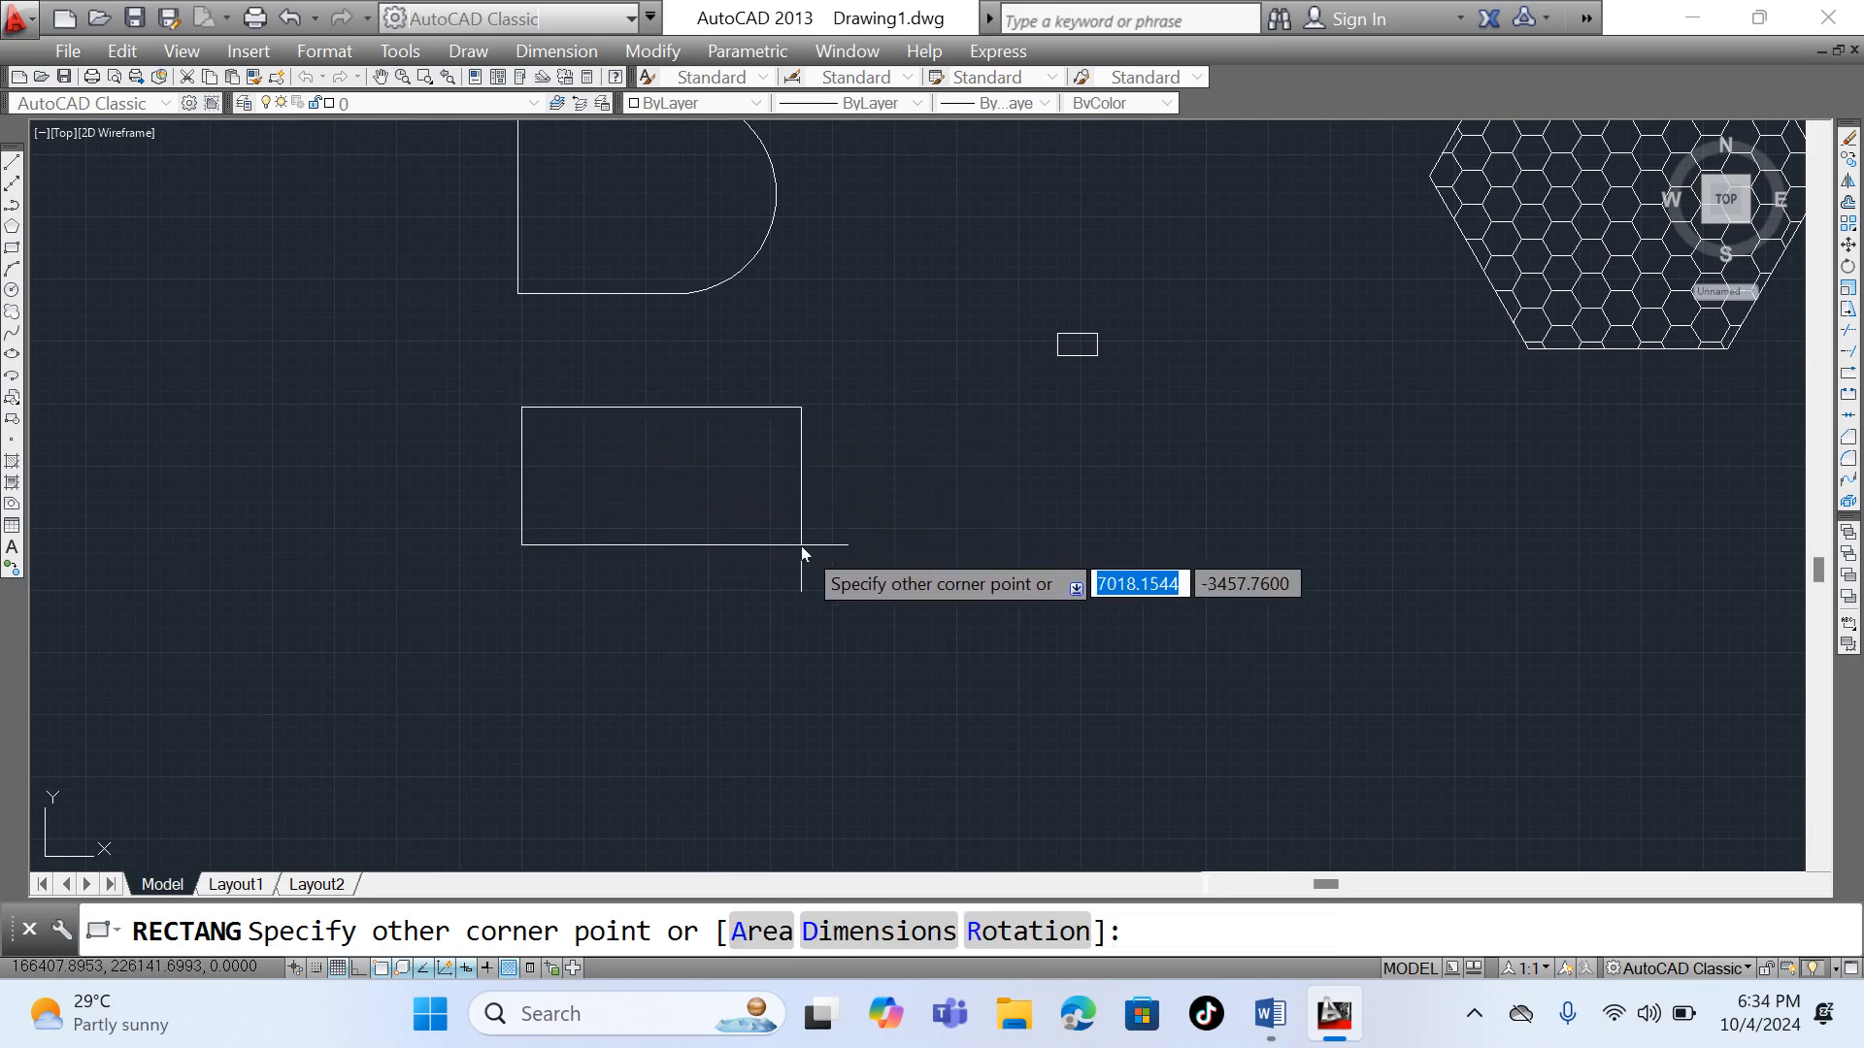
type("44")
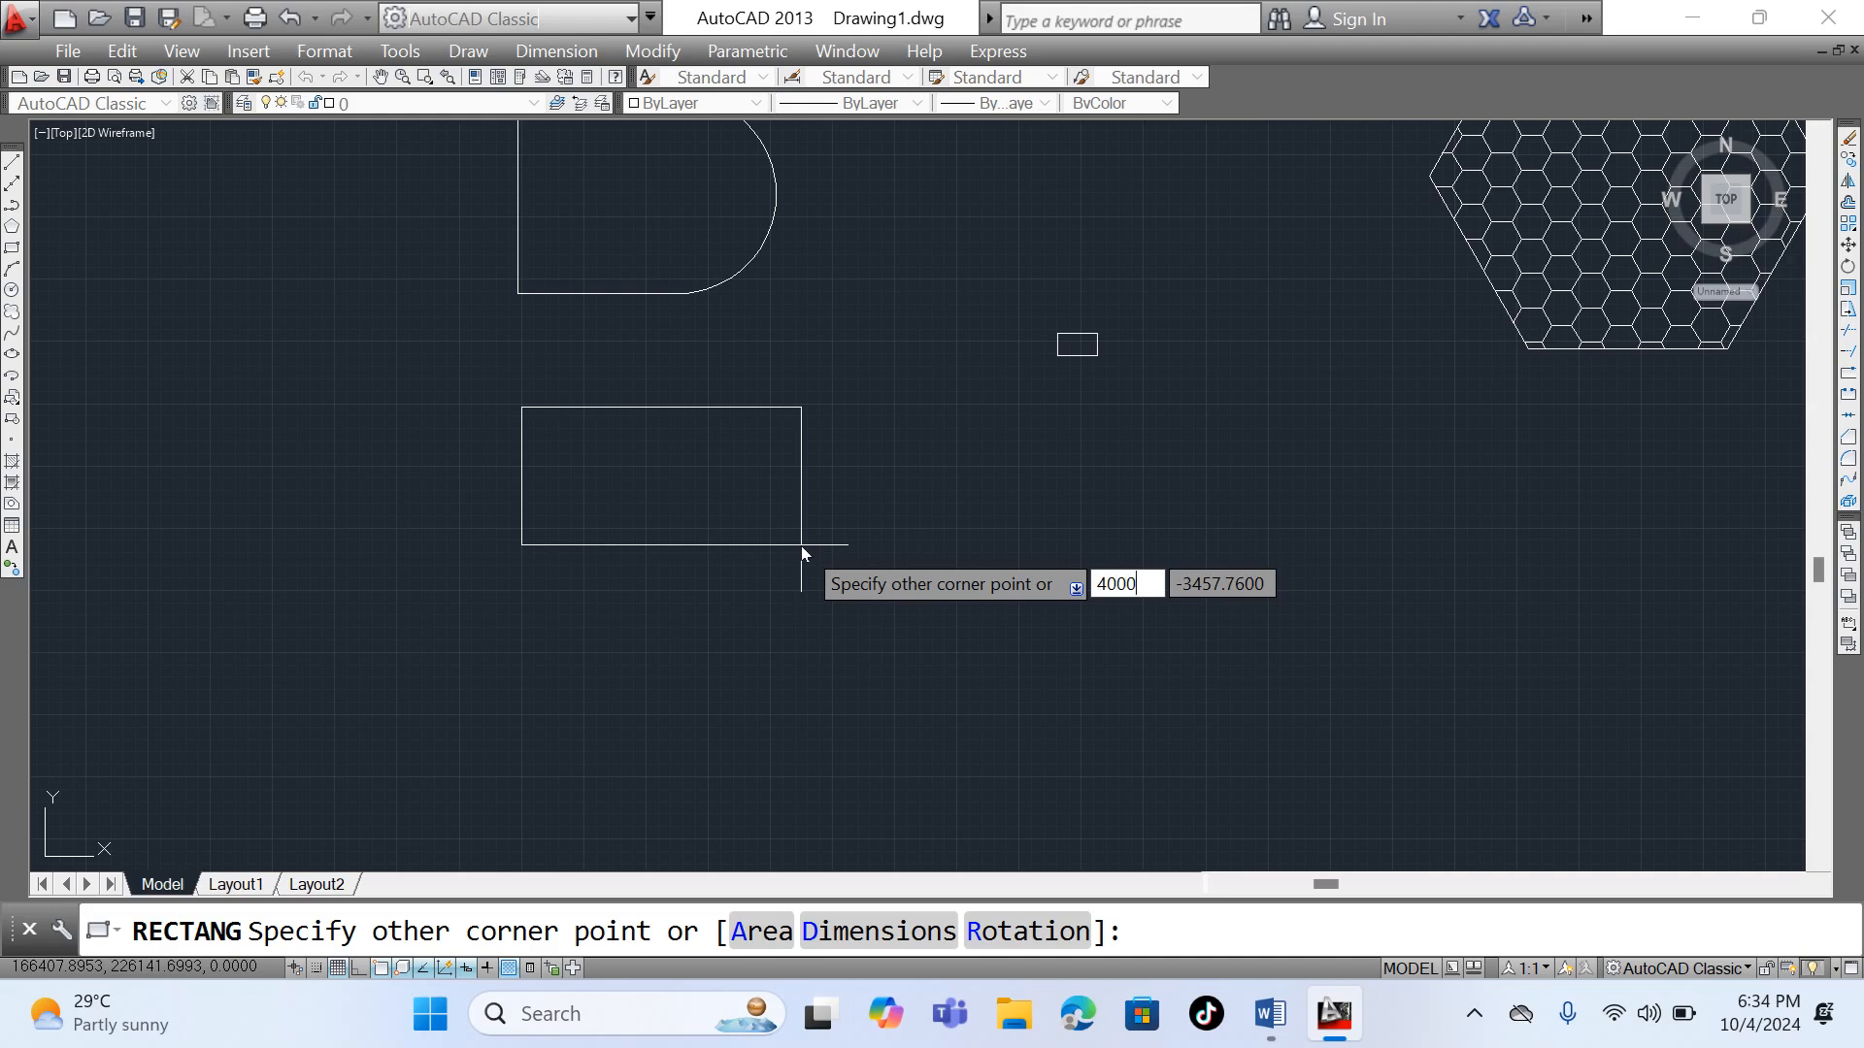
key("Tab")
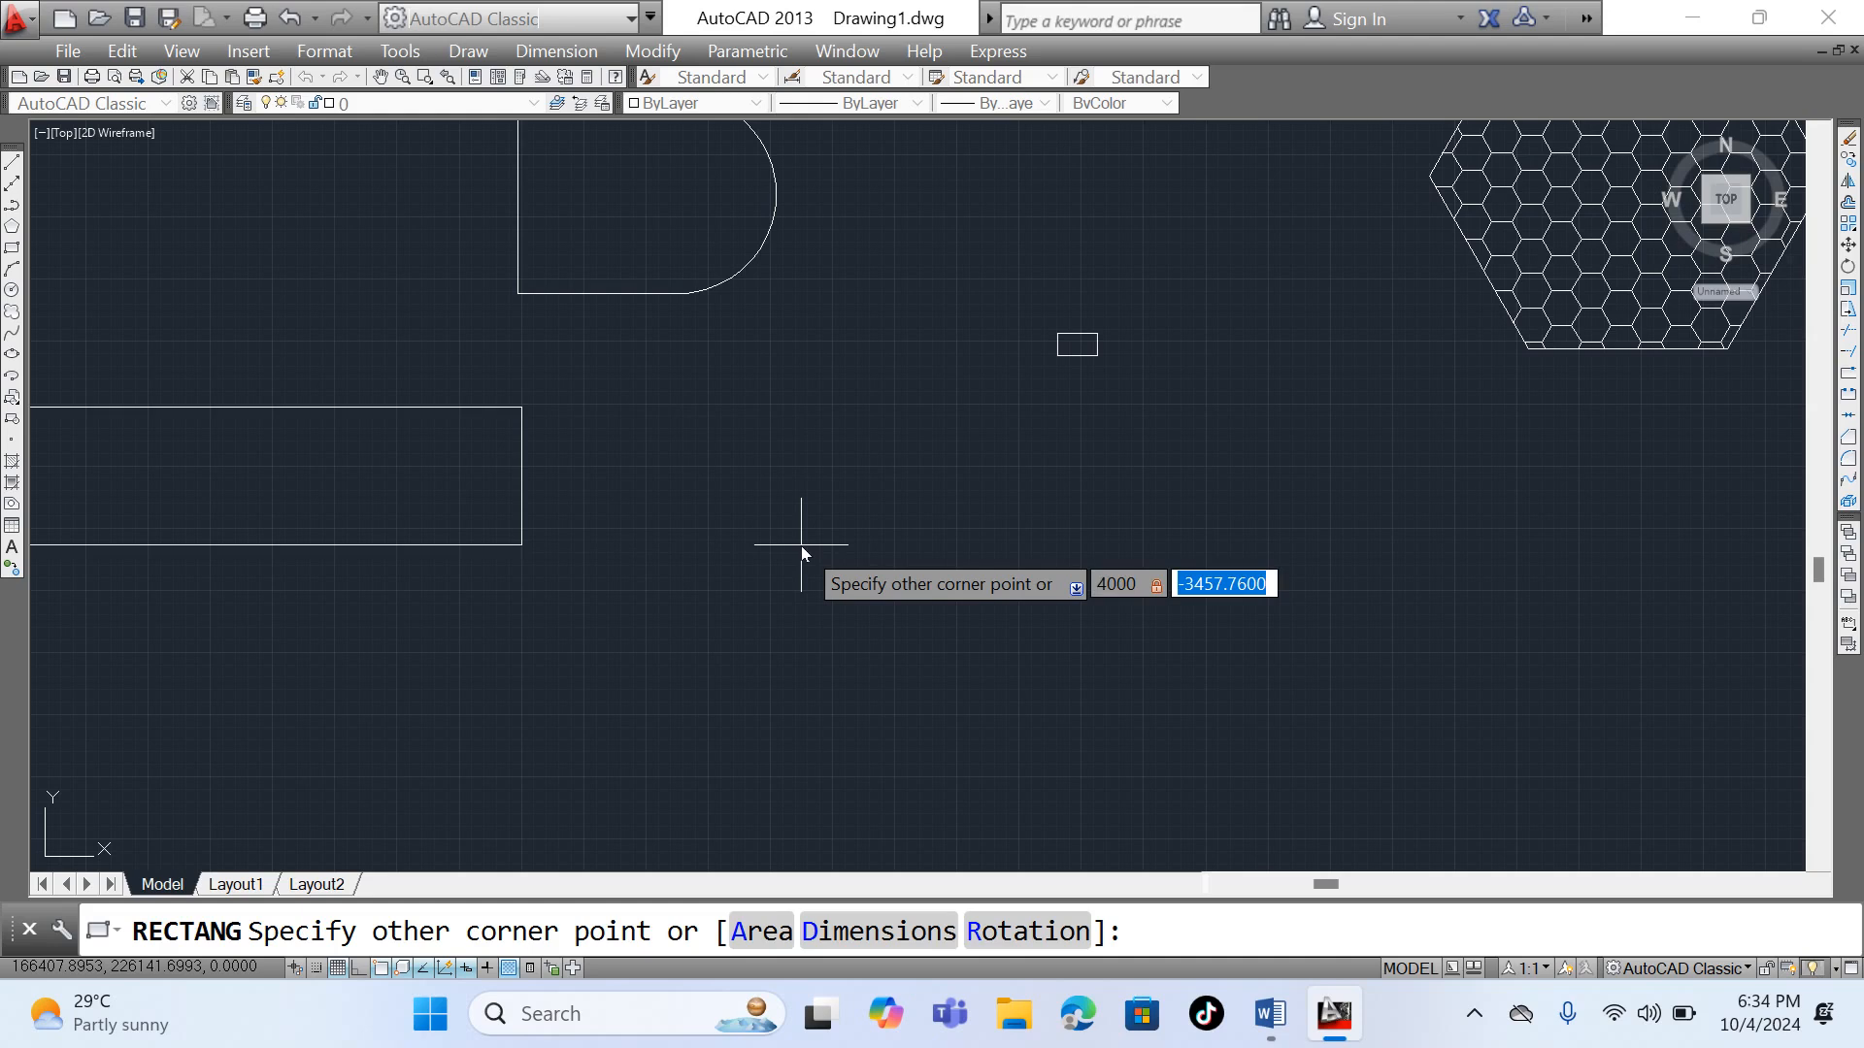
key("BackSpace")
type("3000")
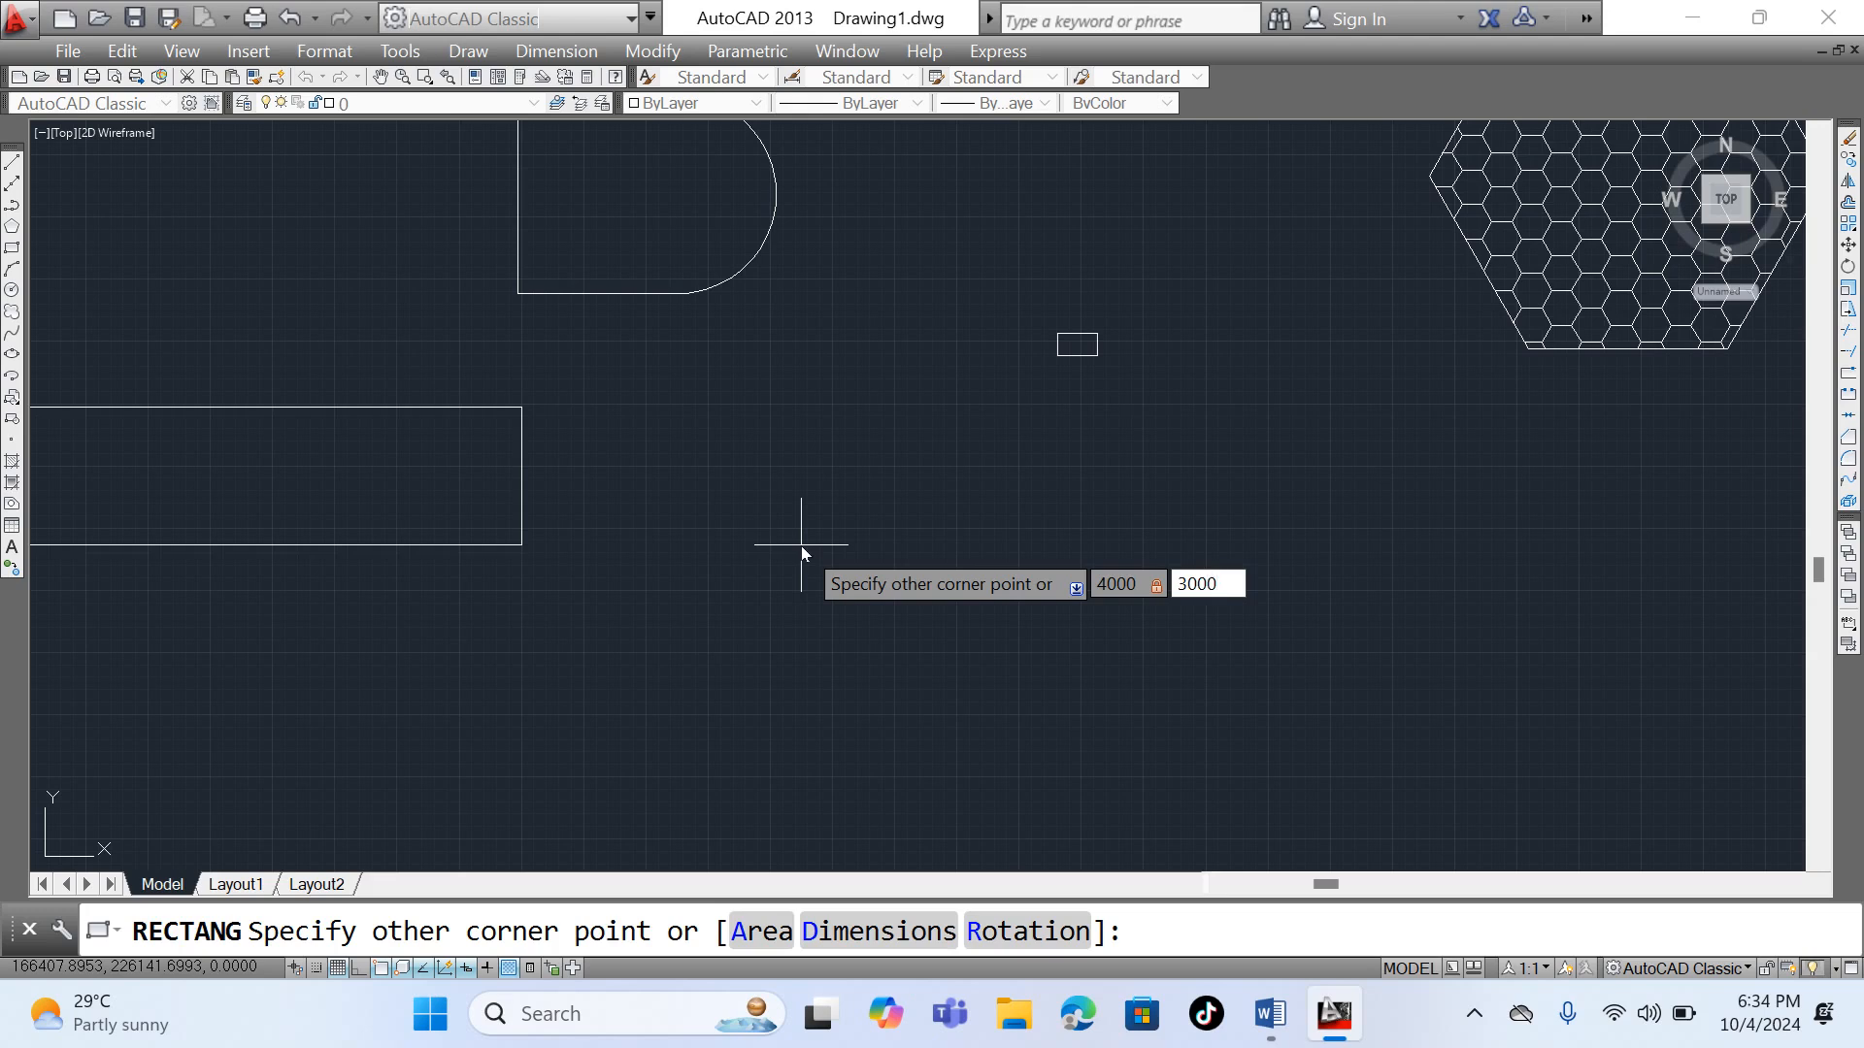
key("Return")
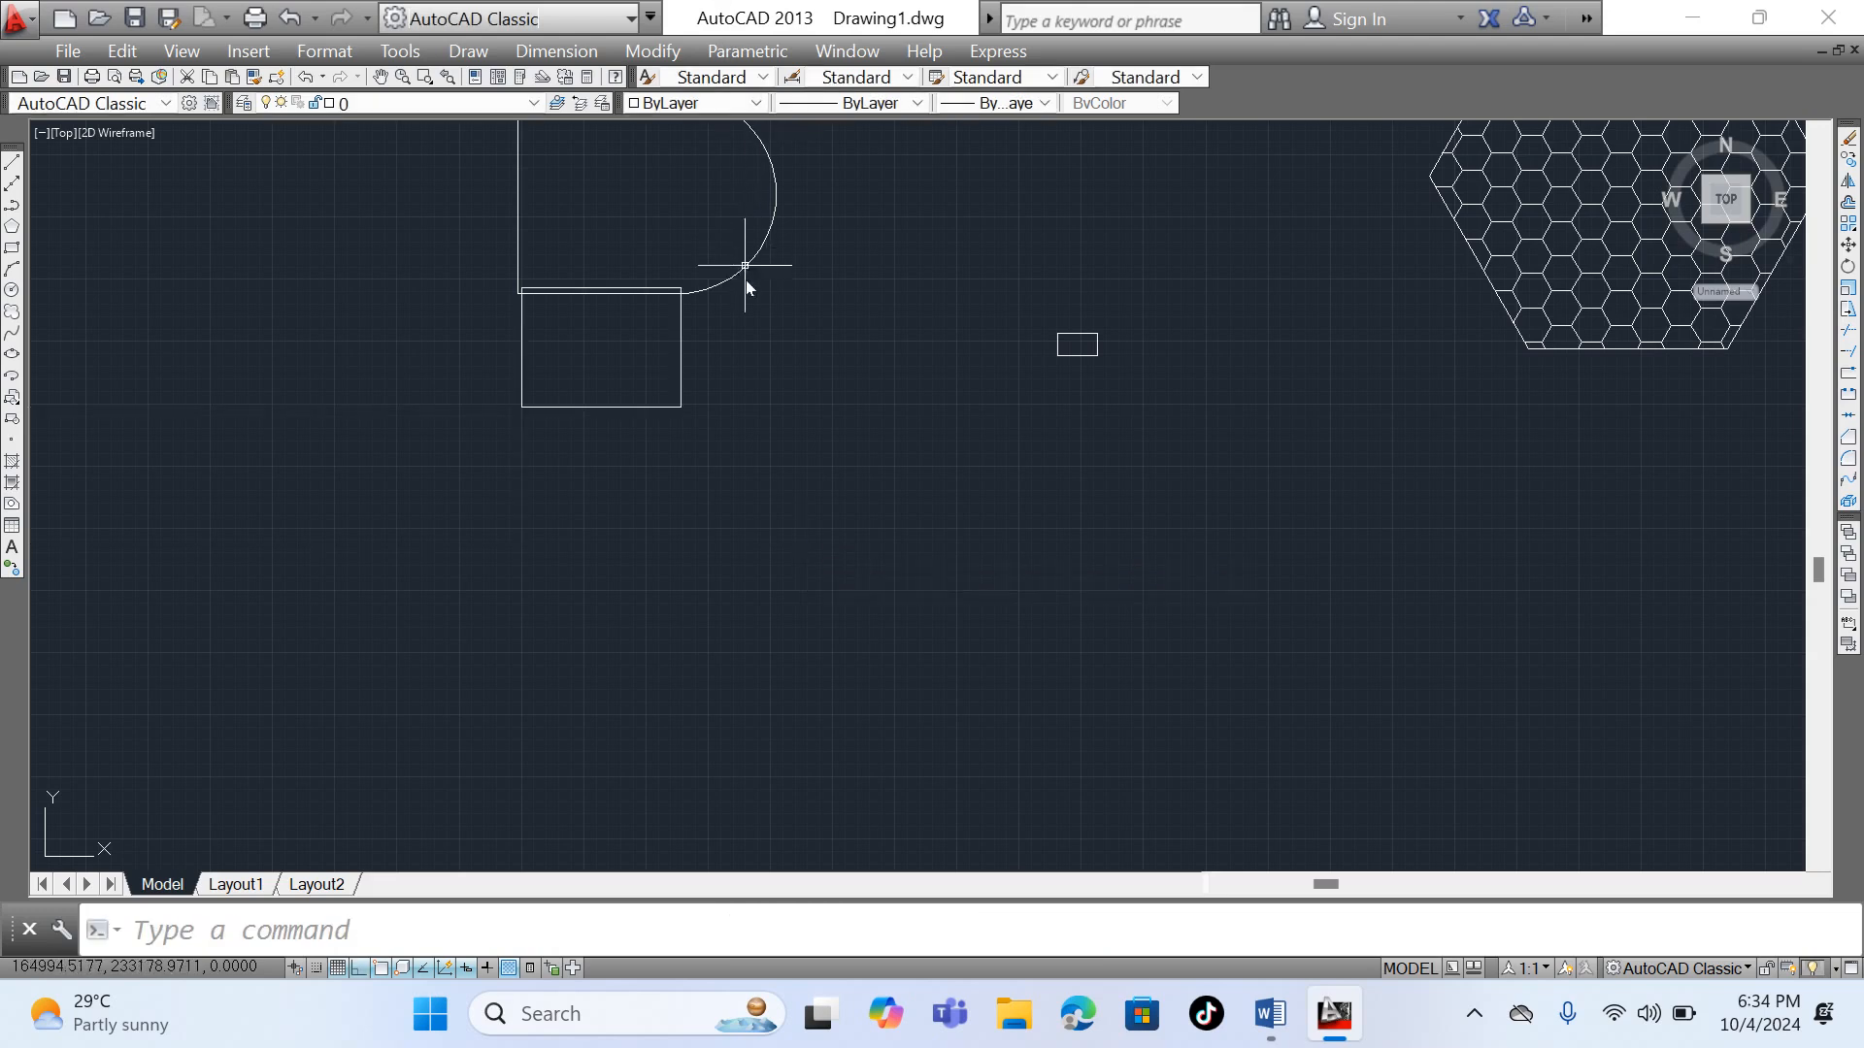
- Move the D-shaped outline straight up by about 1915 units from its upper left corner, clear of the rectangle
scroll(631, 352, "up", 6)
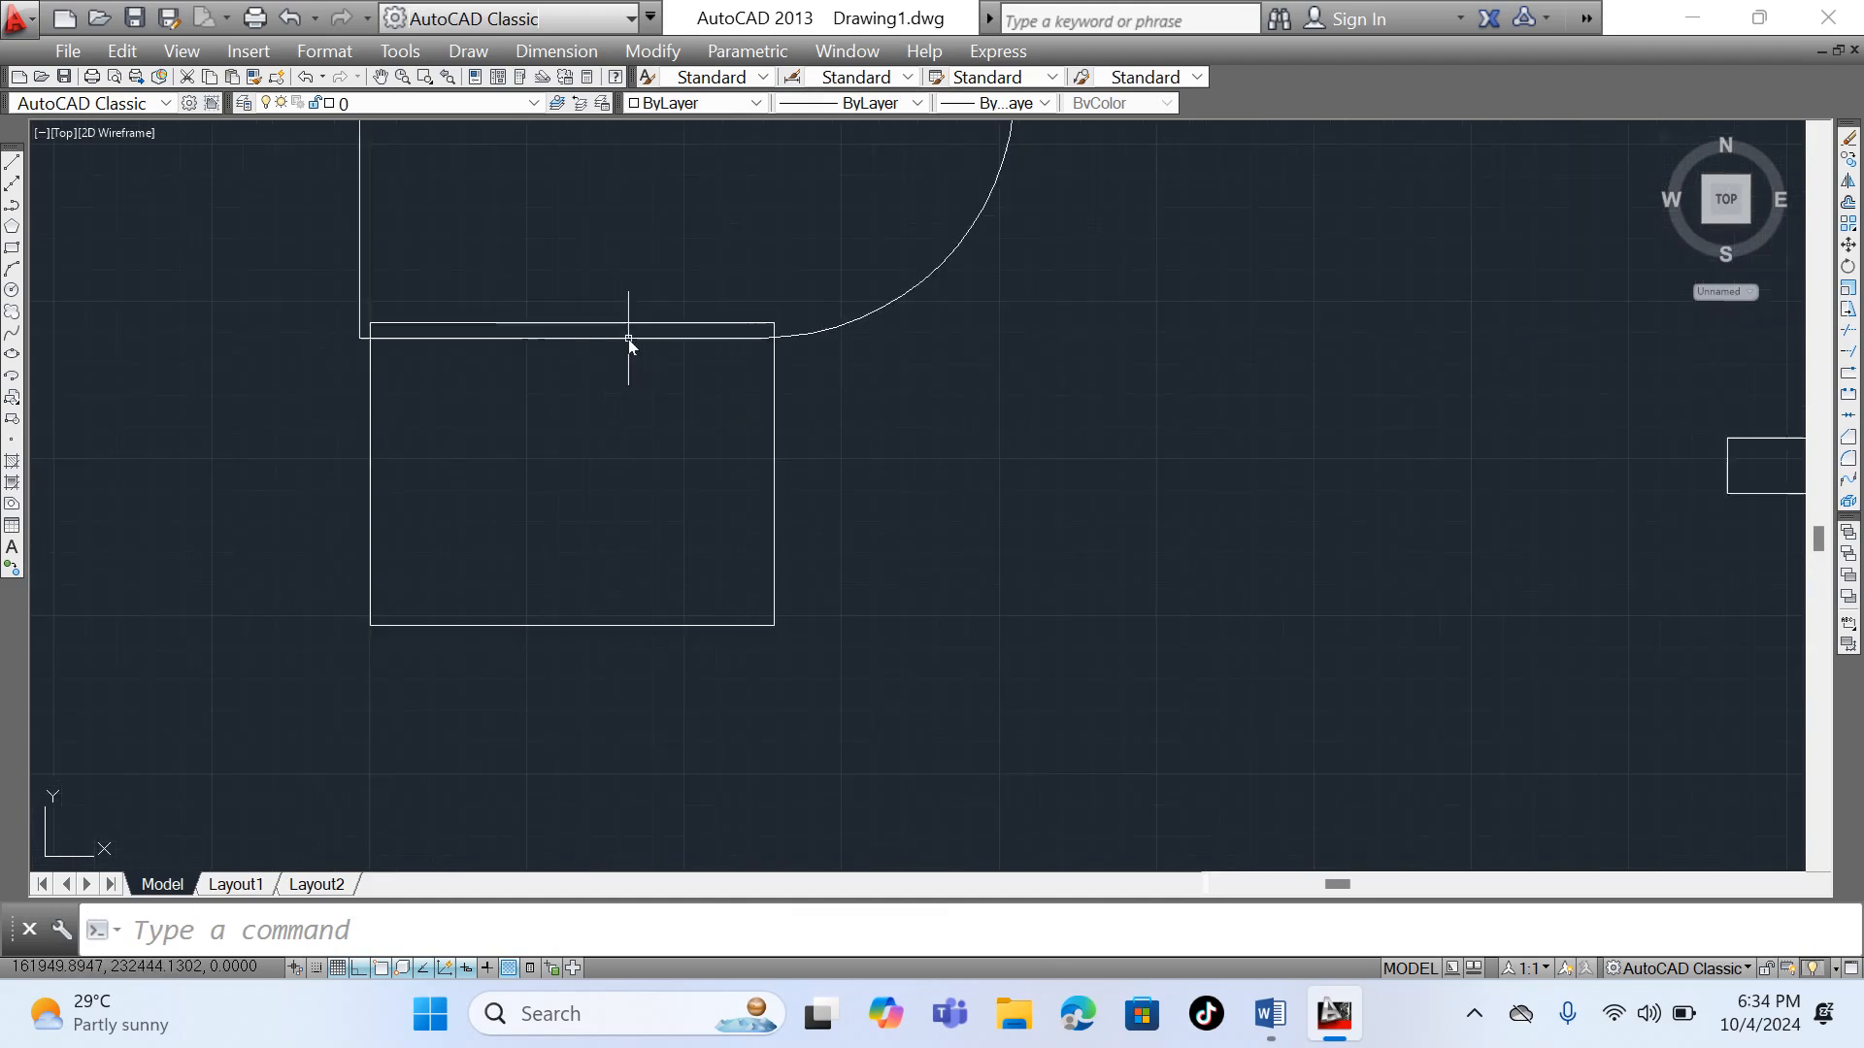
scroll(628, 445, "down", 4)
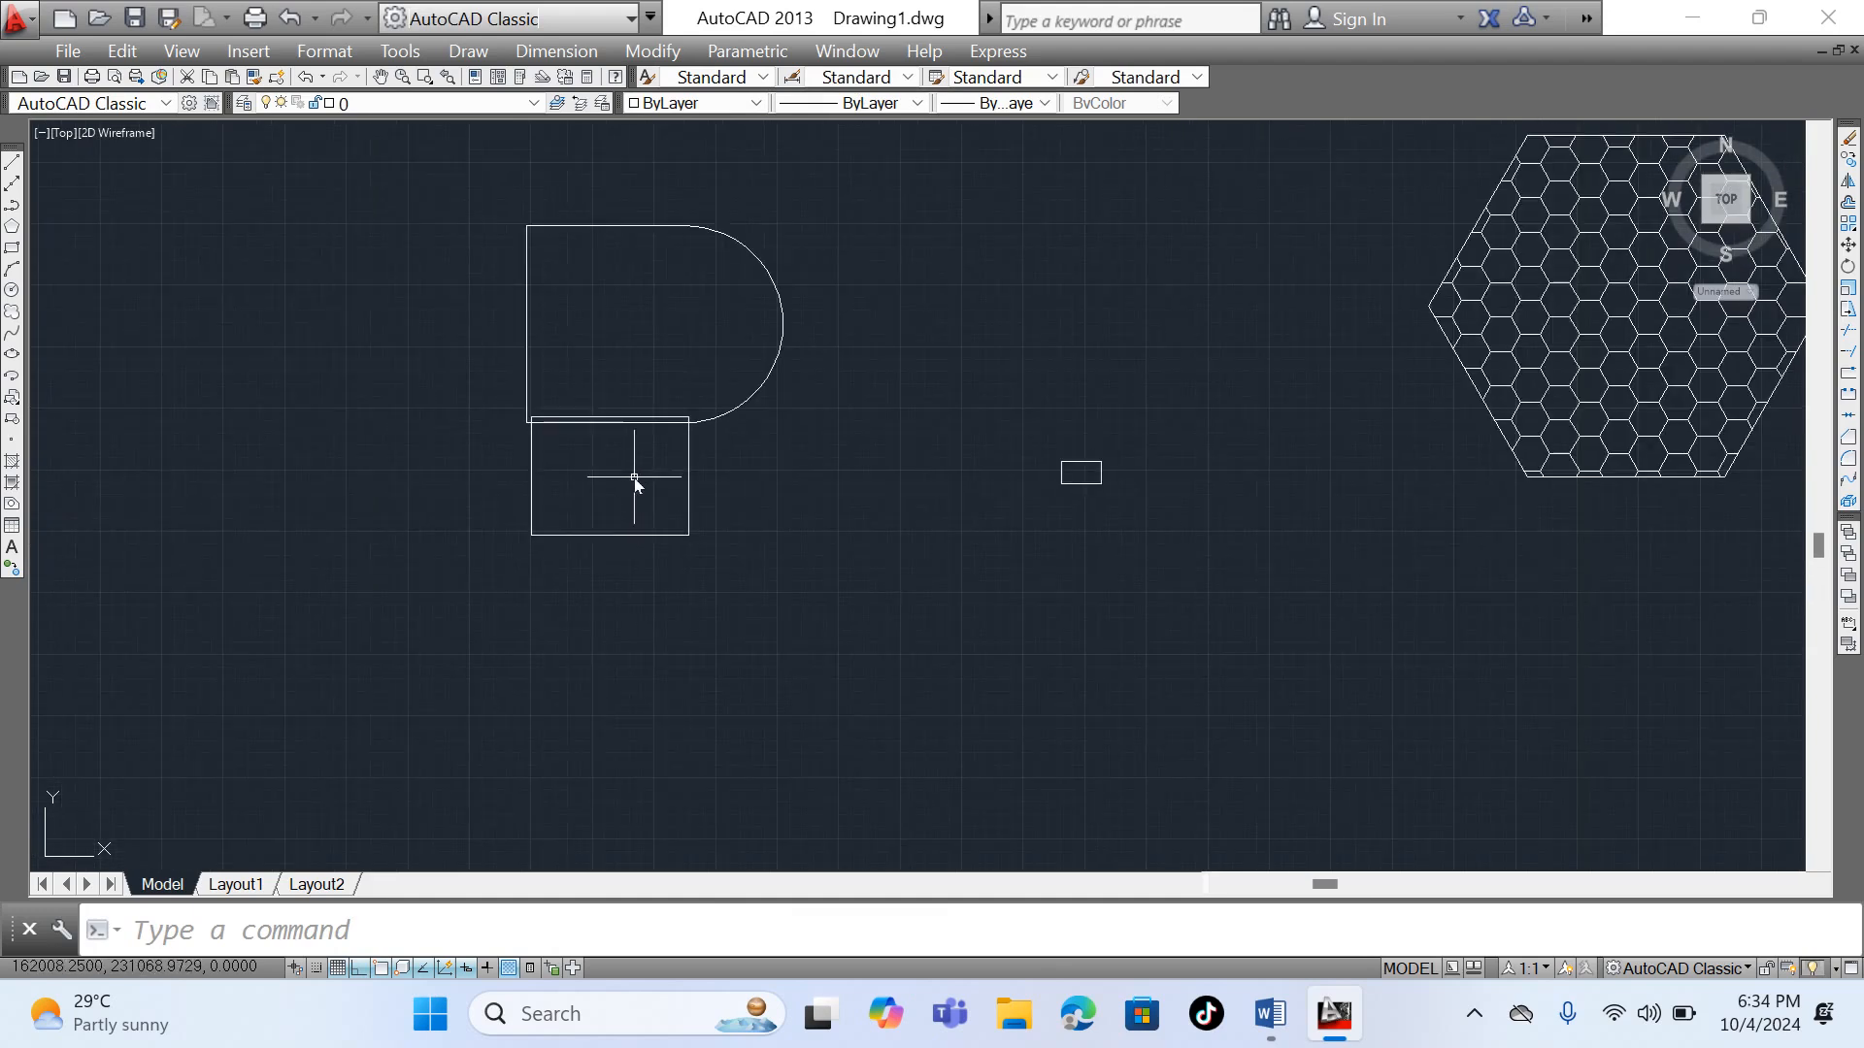
left_click(625, 230)
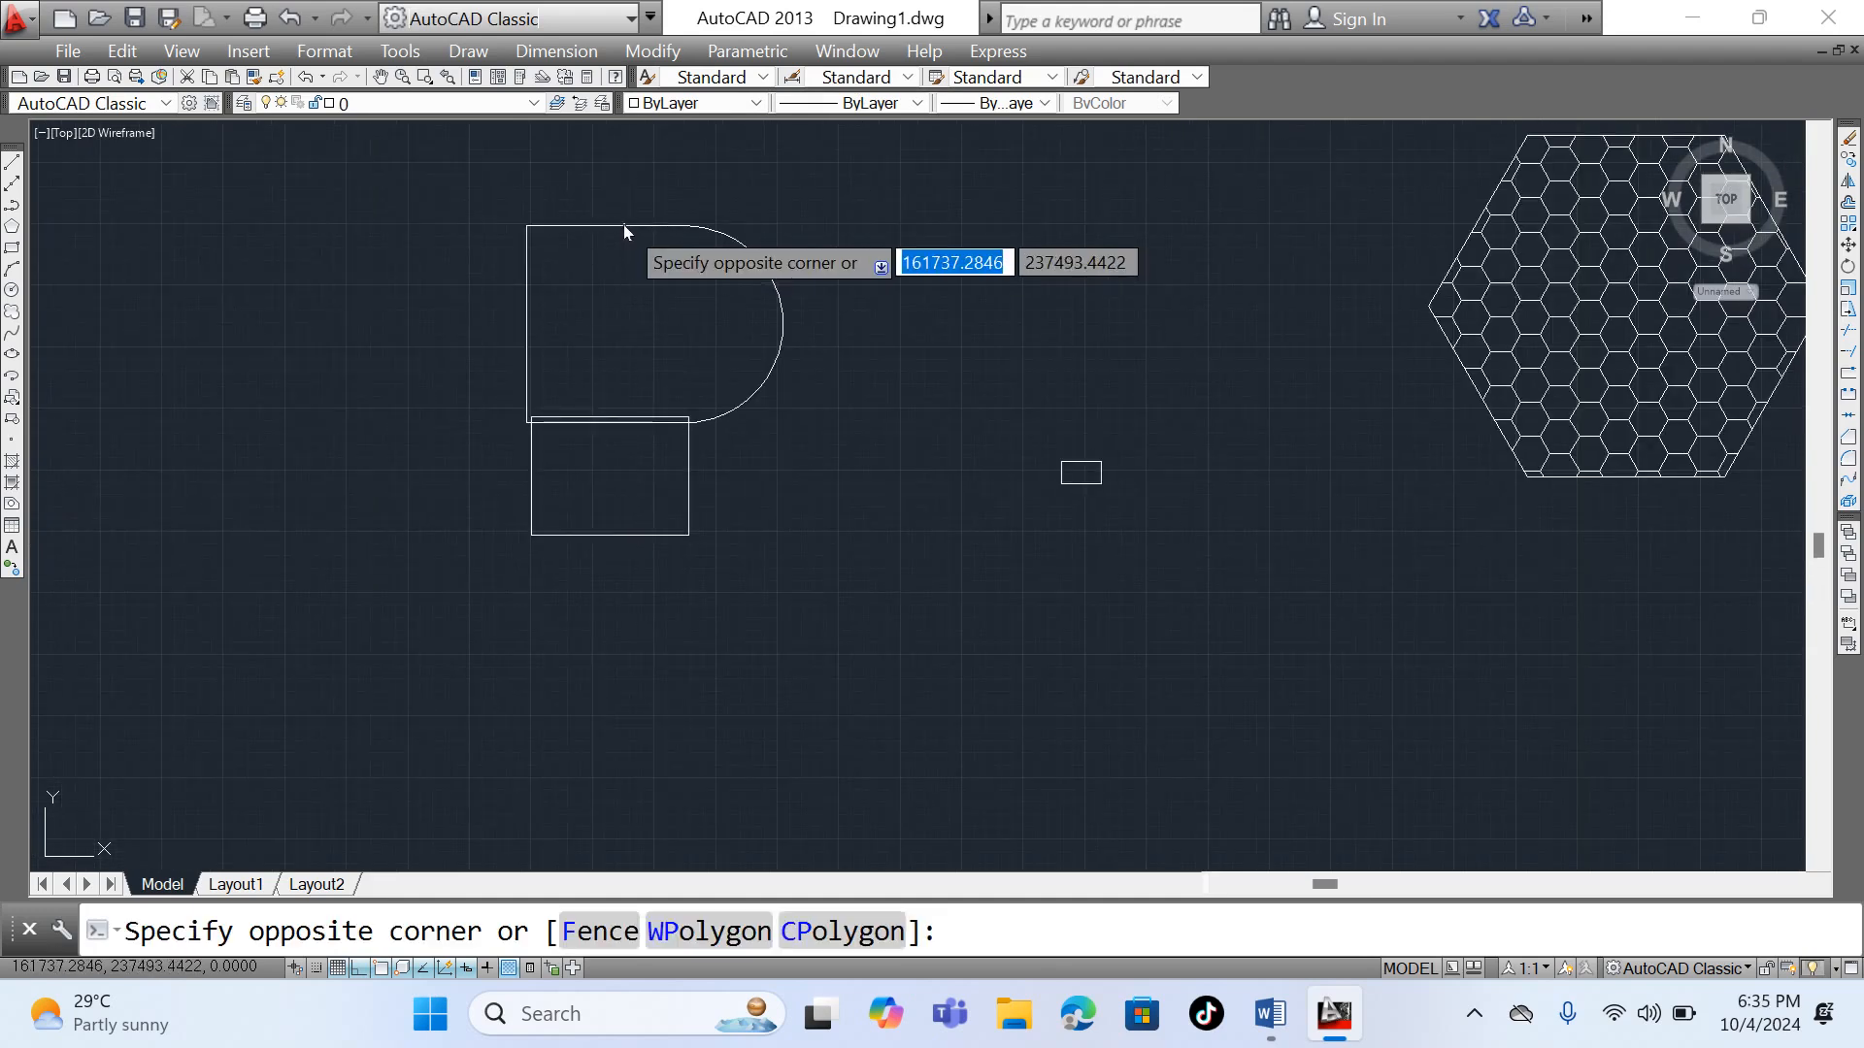
left_click(623, 225)
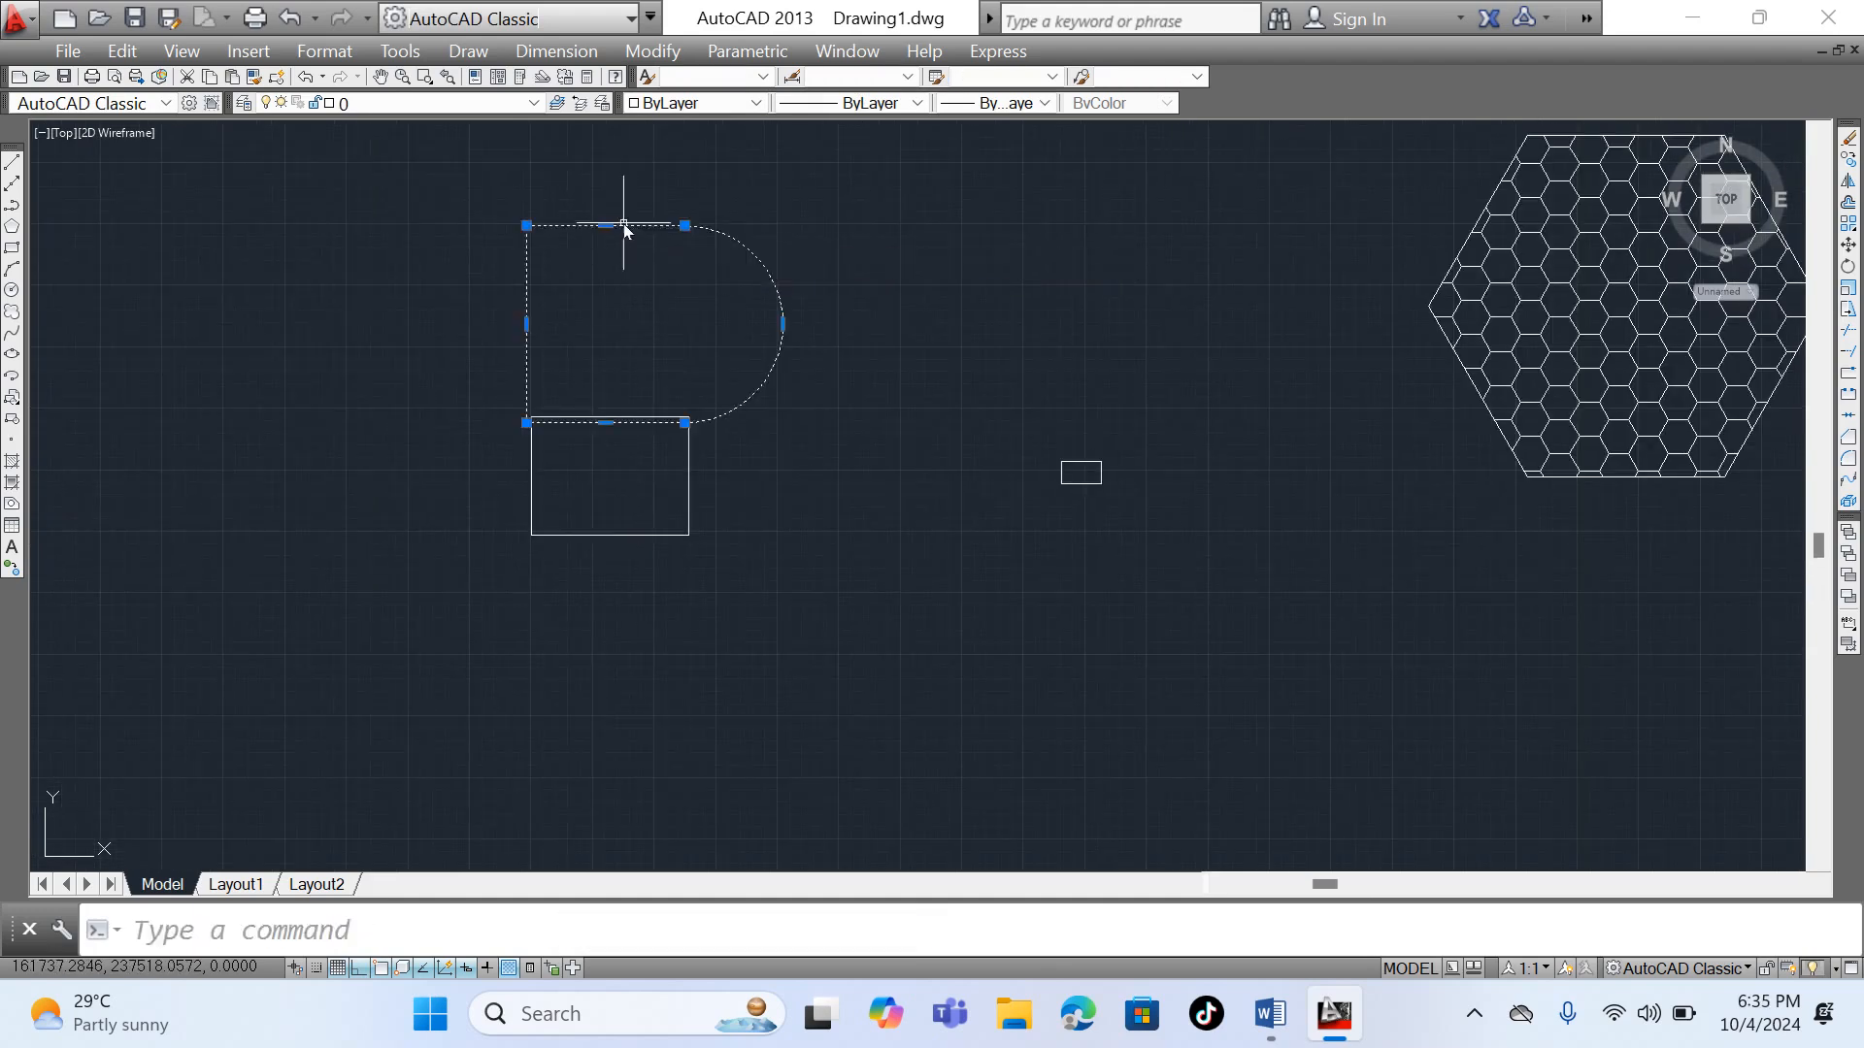
left_click(1849, 246)
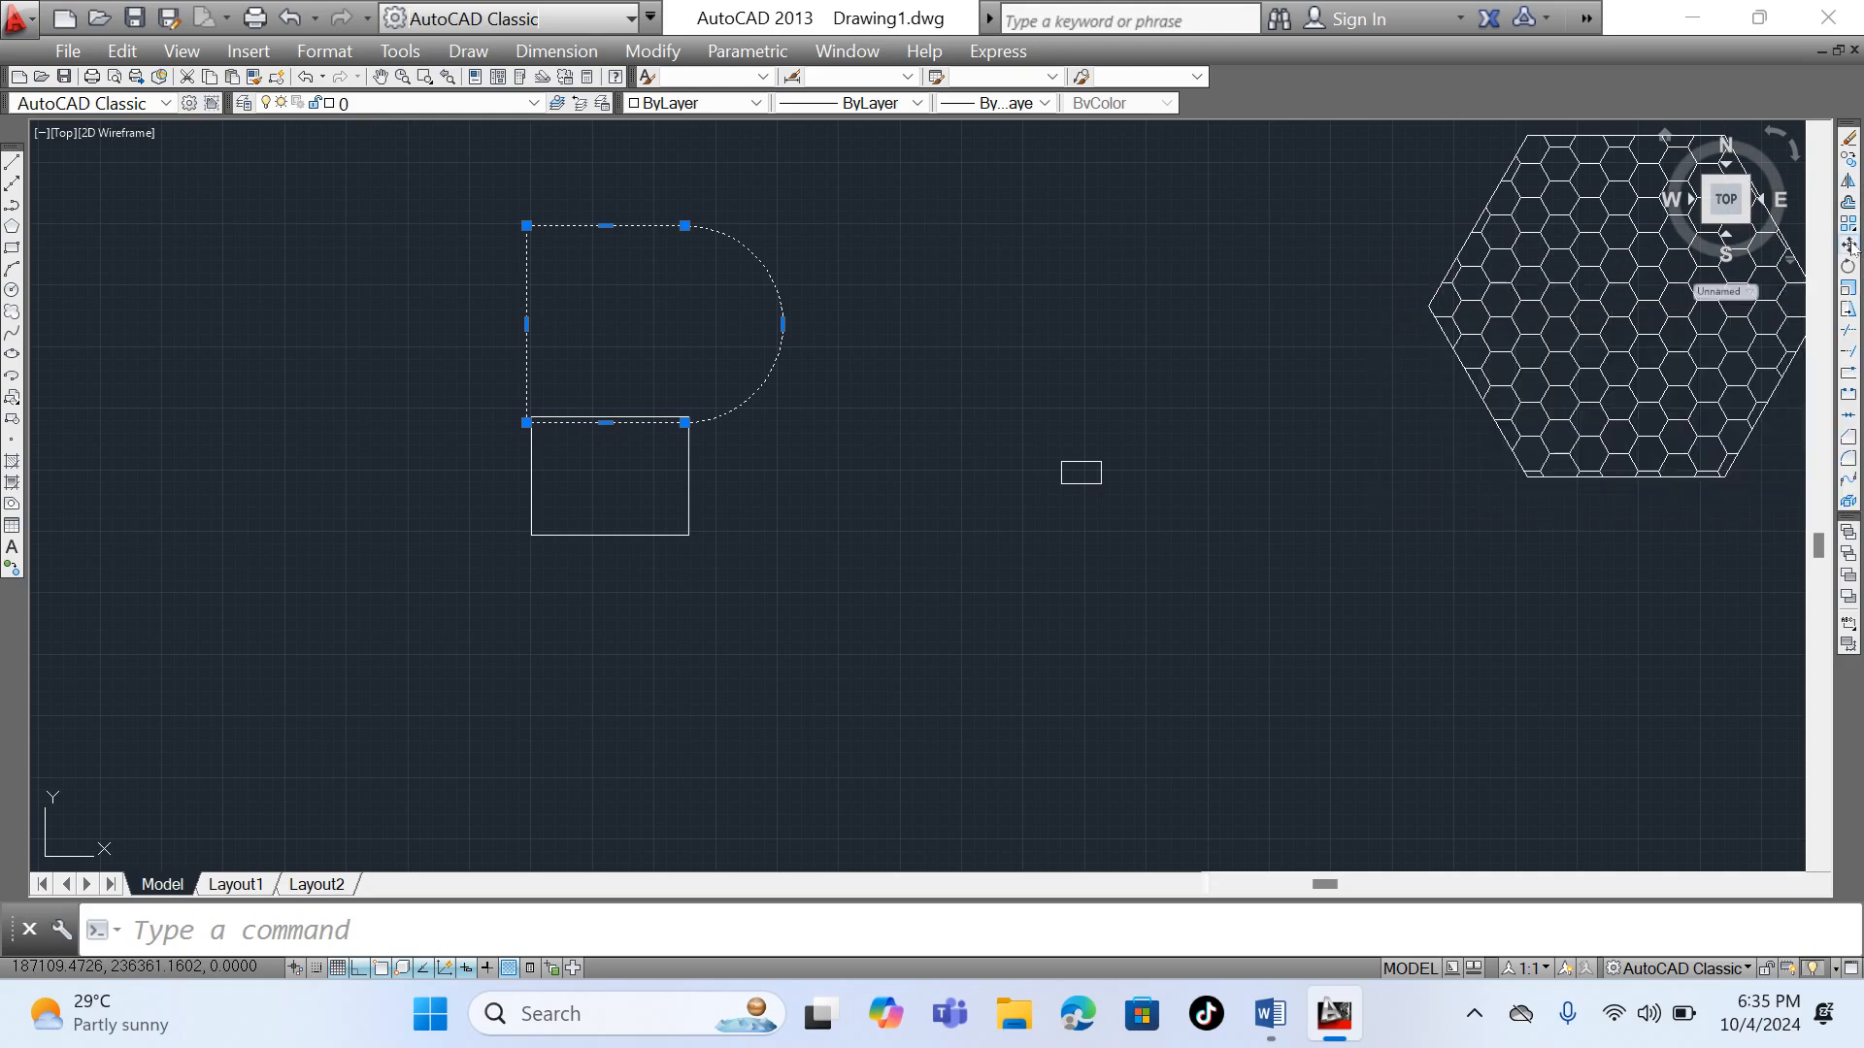
left_click(528, 225)
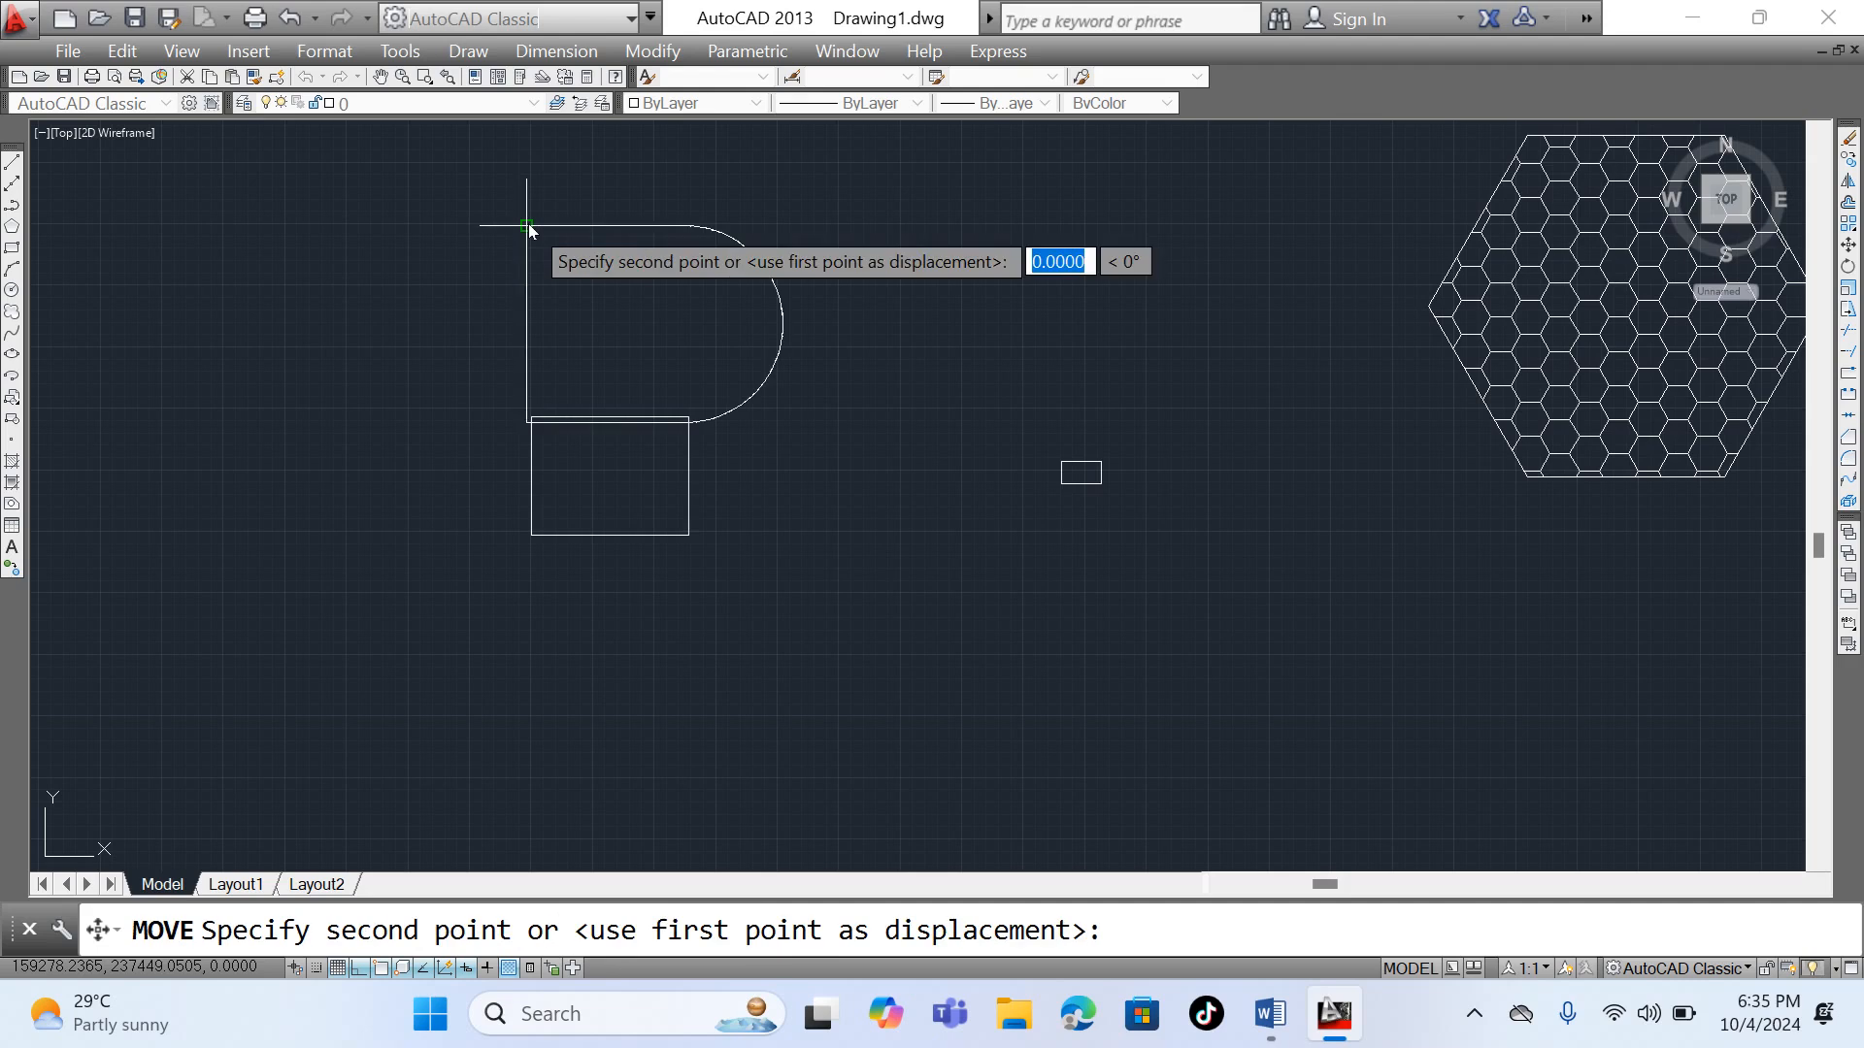
left_click(530, 151)
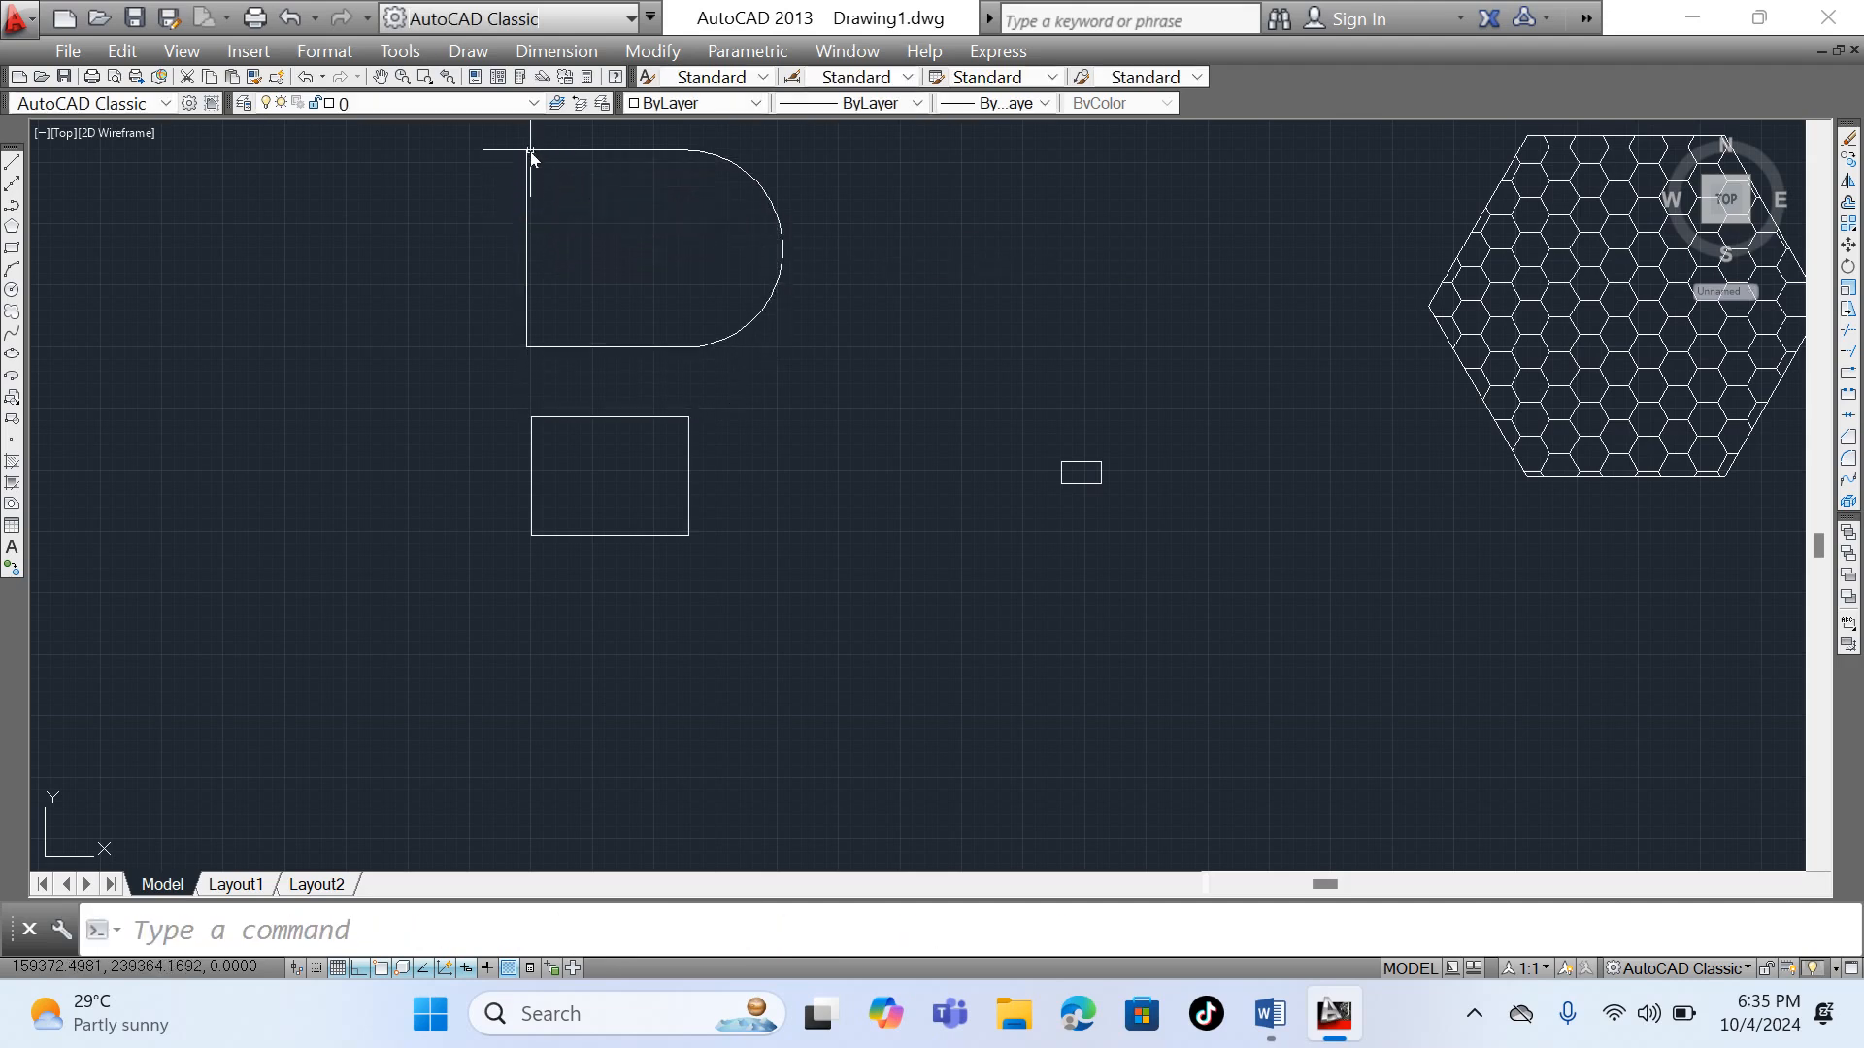
- Offset the rectangle below the D-shaped outline inward by 150 using the Through option
left_click(615, 419)
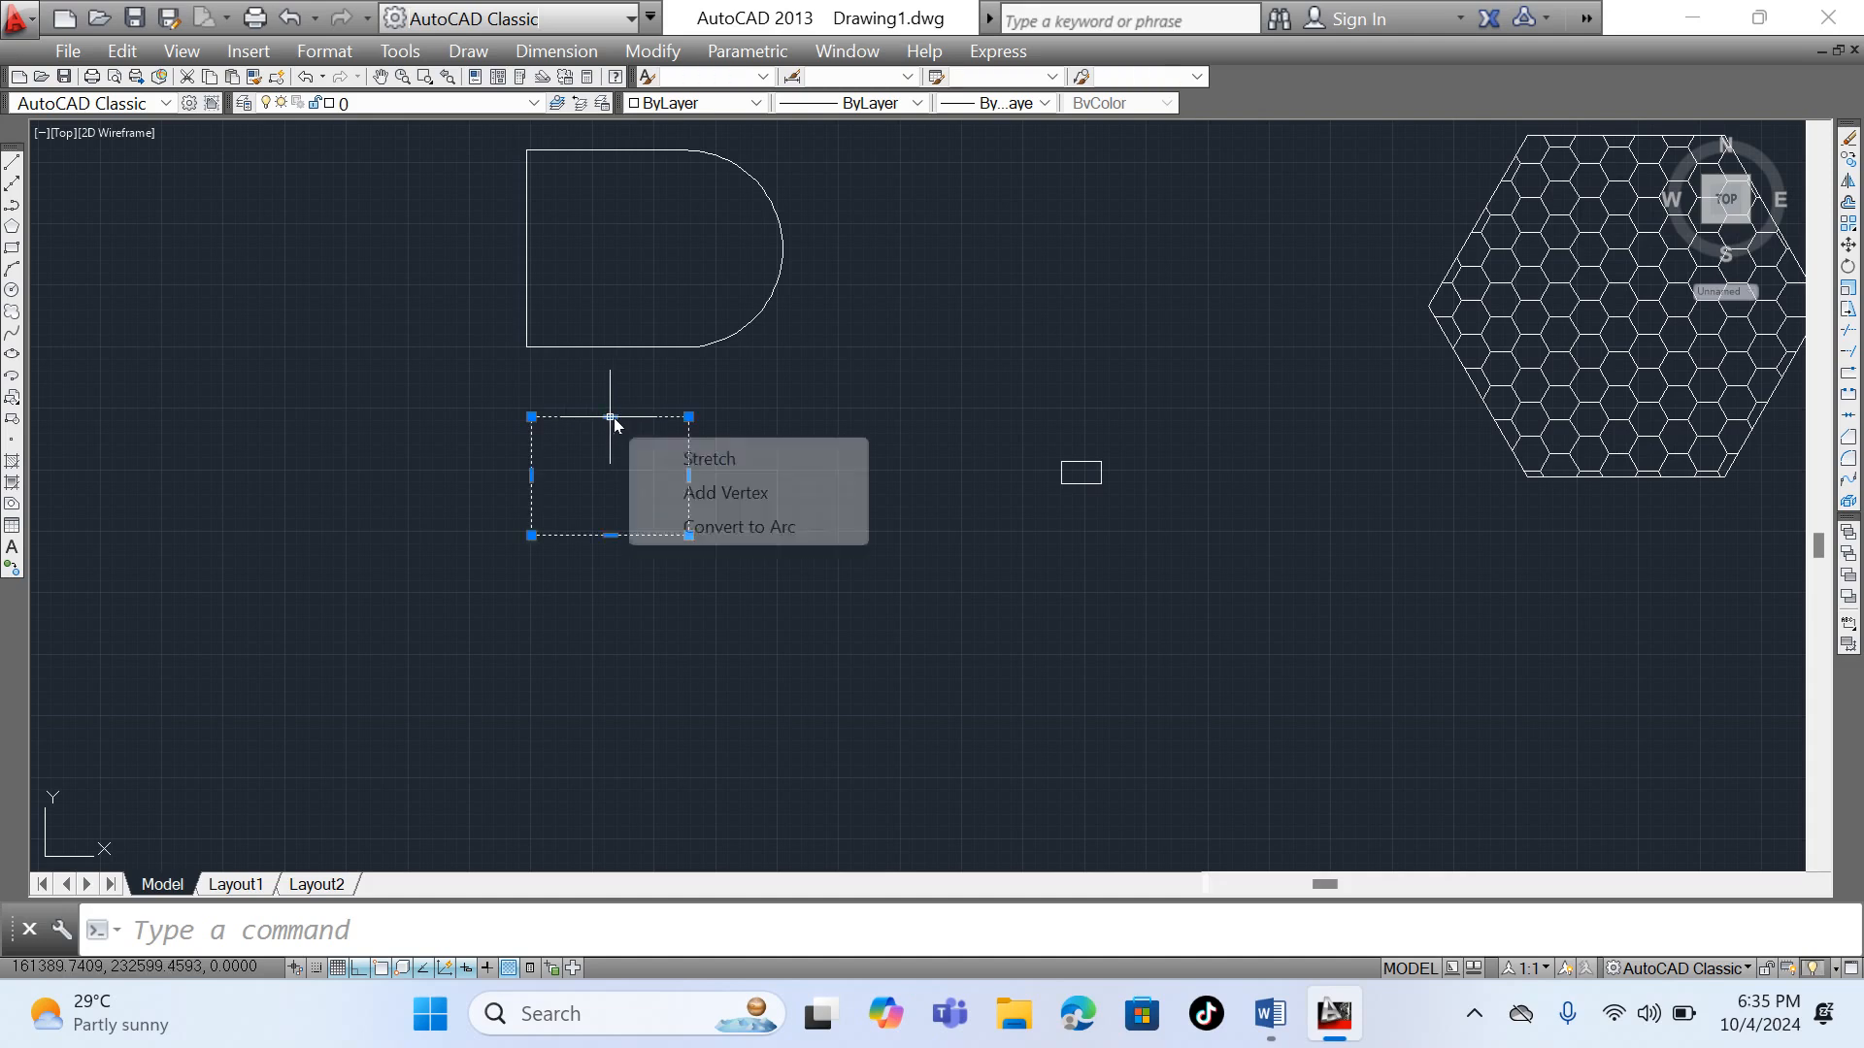
left_click(1849, 202)
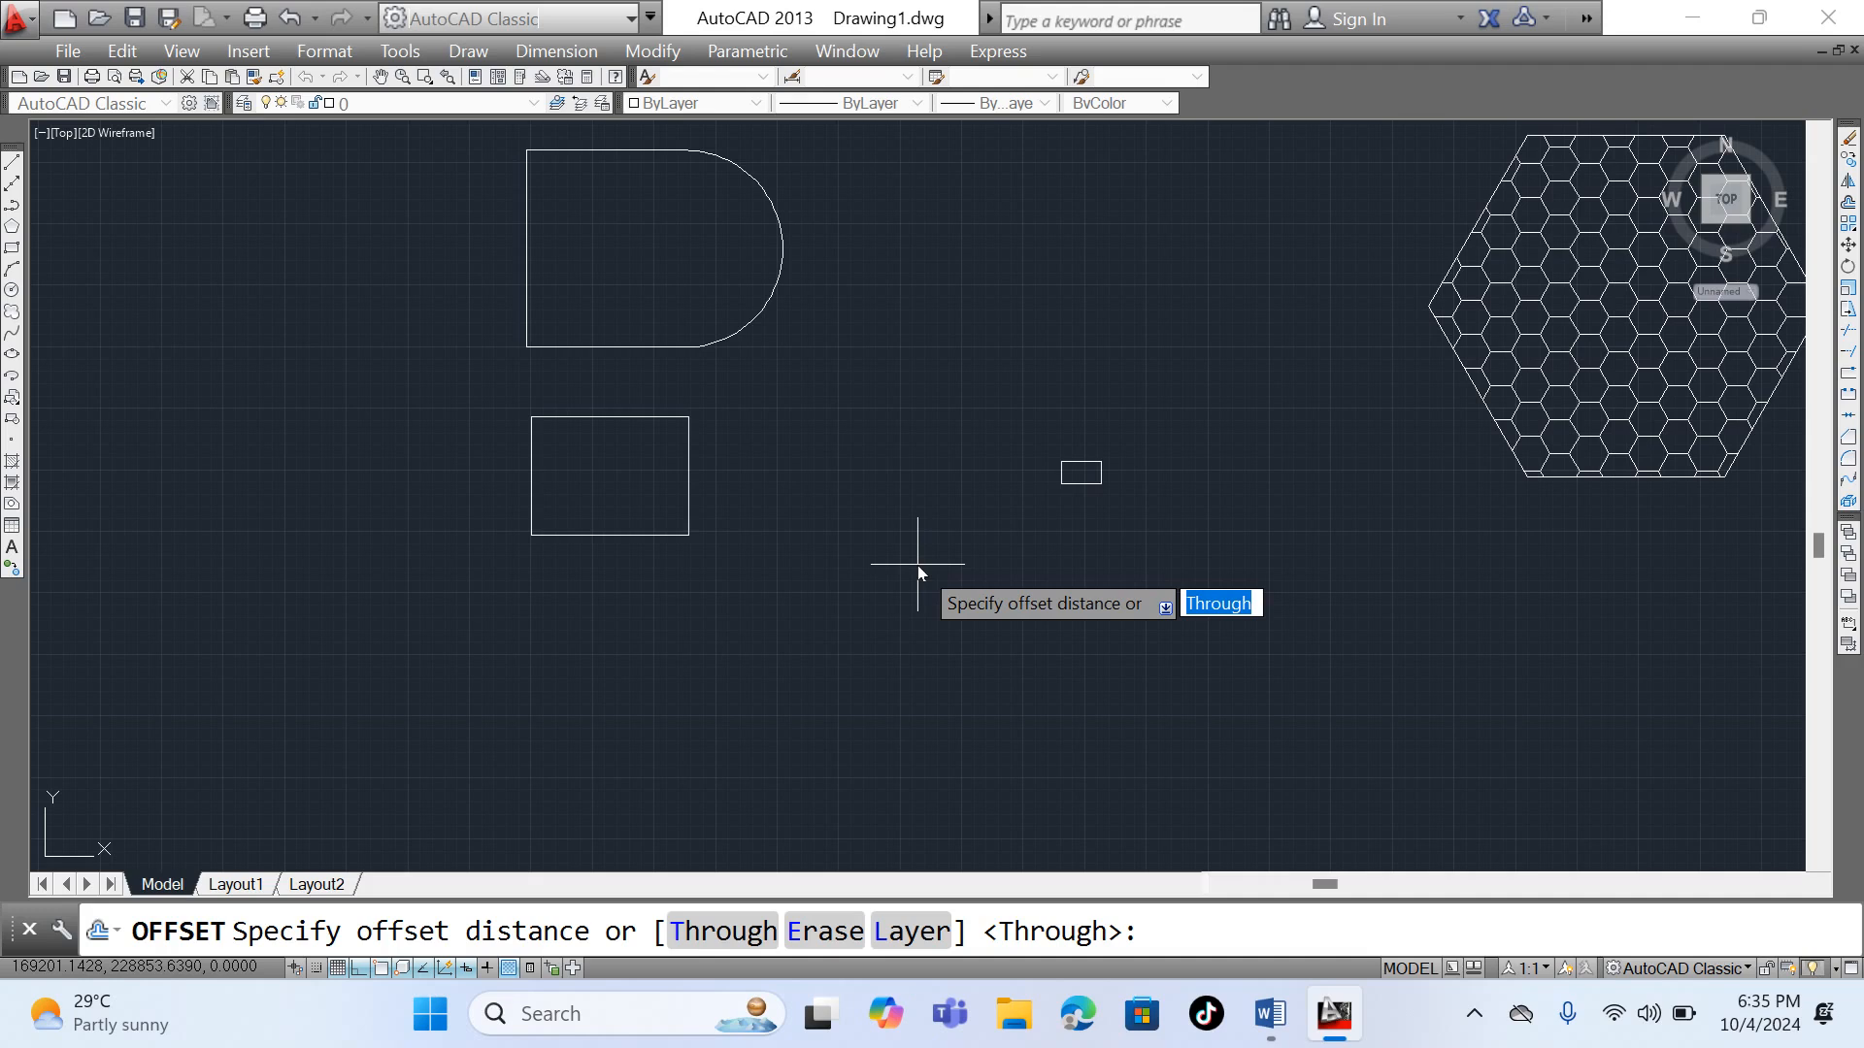
key("Return")
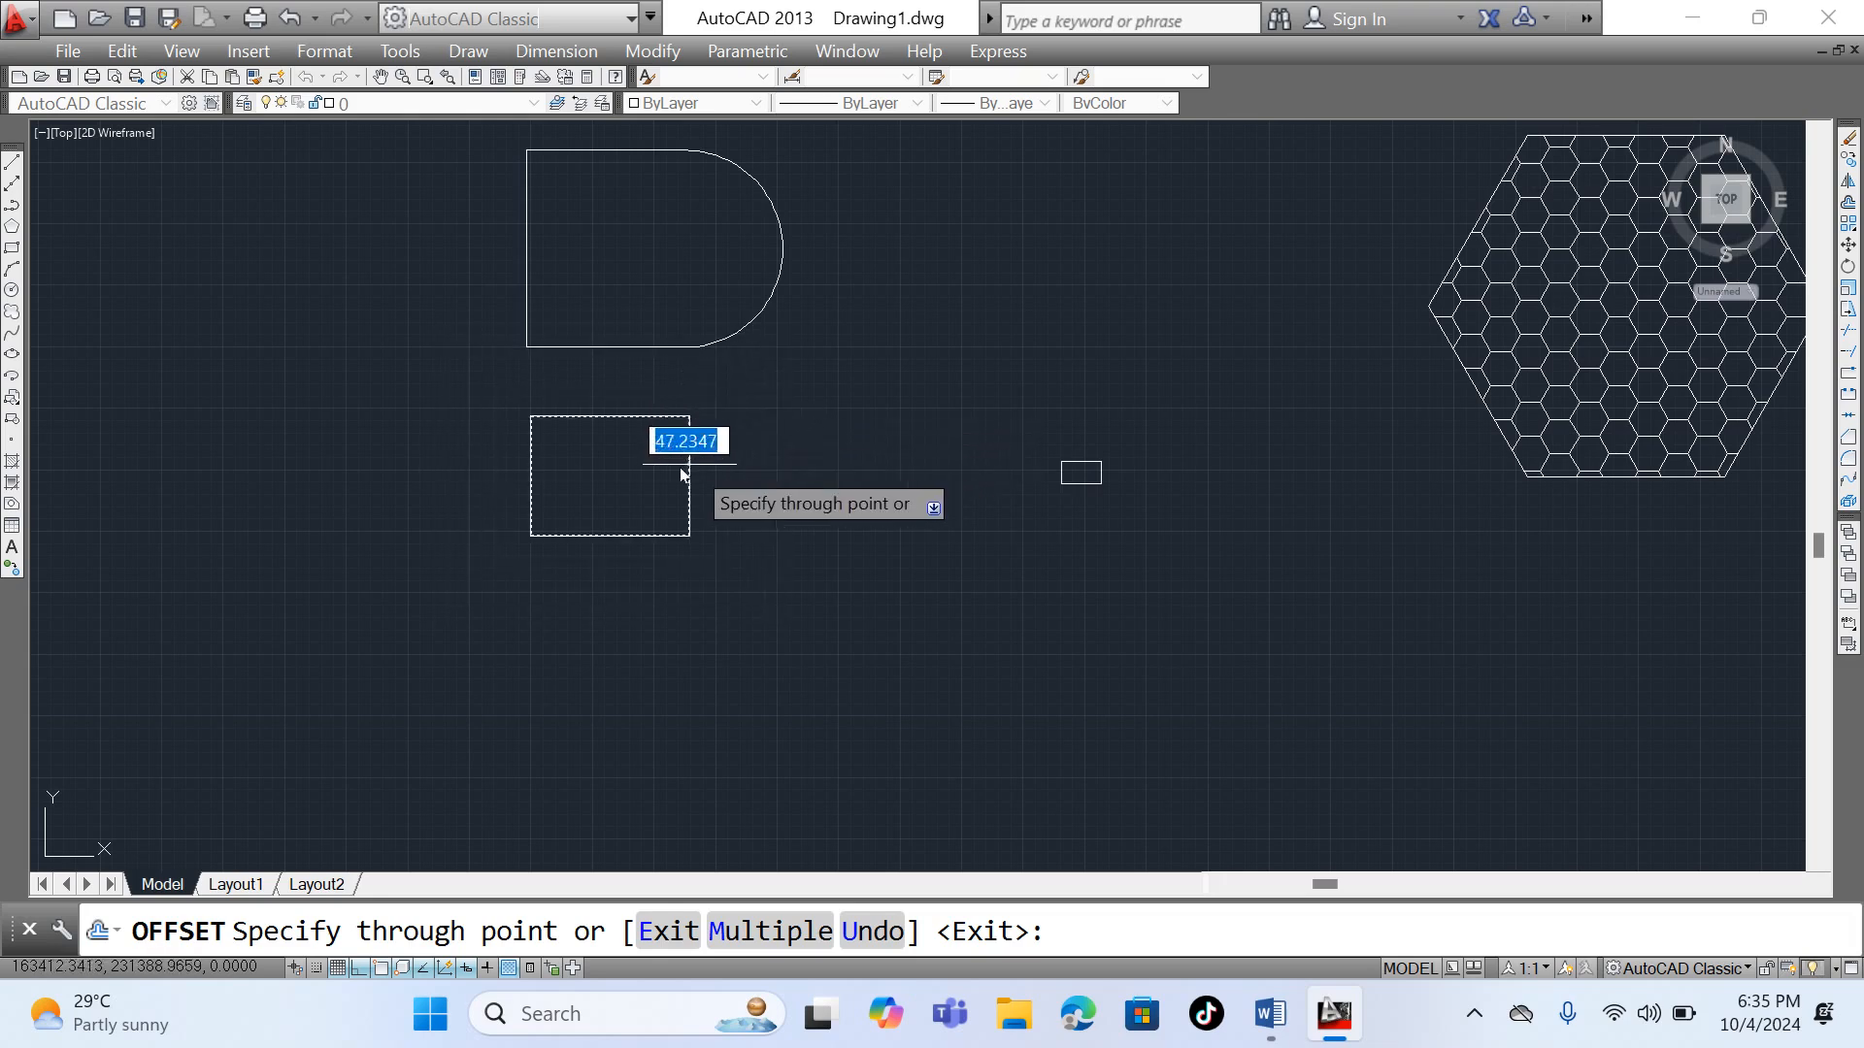
scroll(658, 476, "up", 8)
scroll(657, 476, "down", 4)
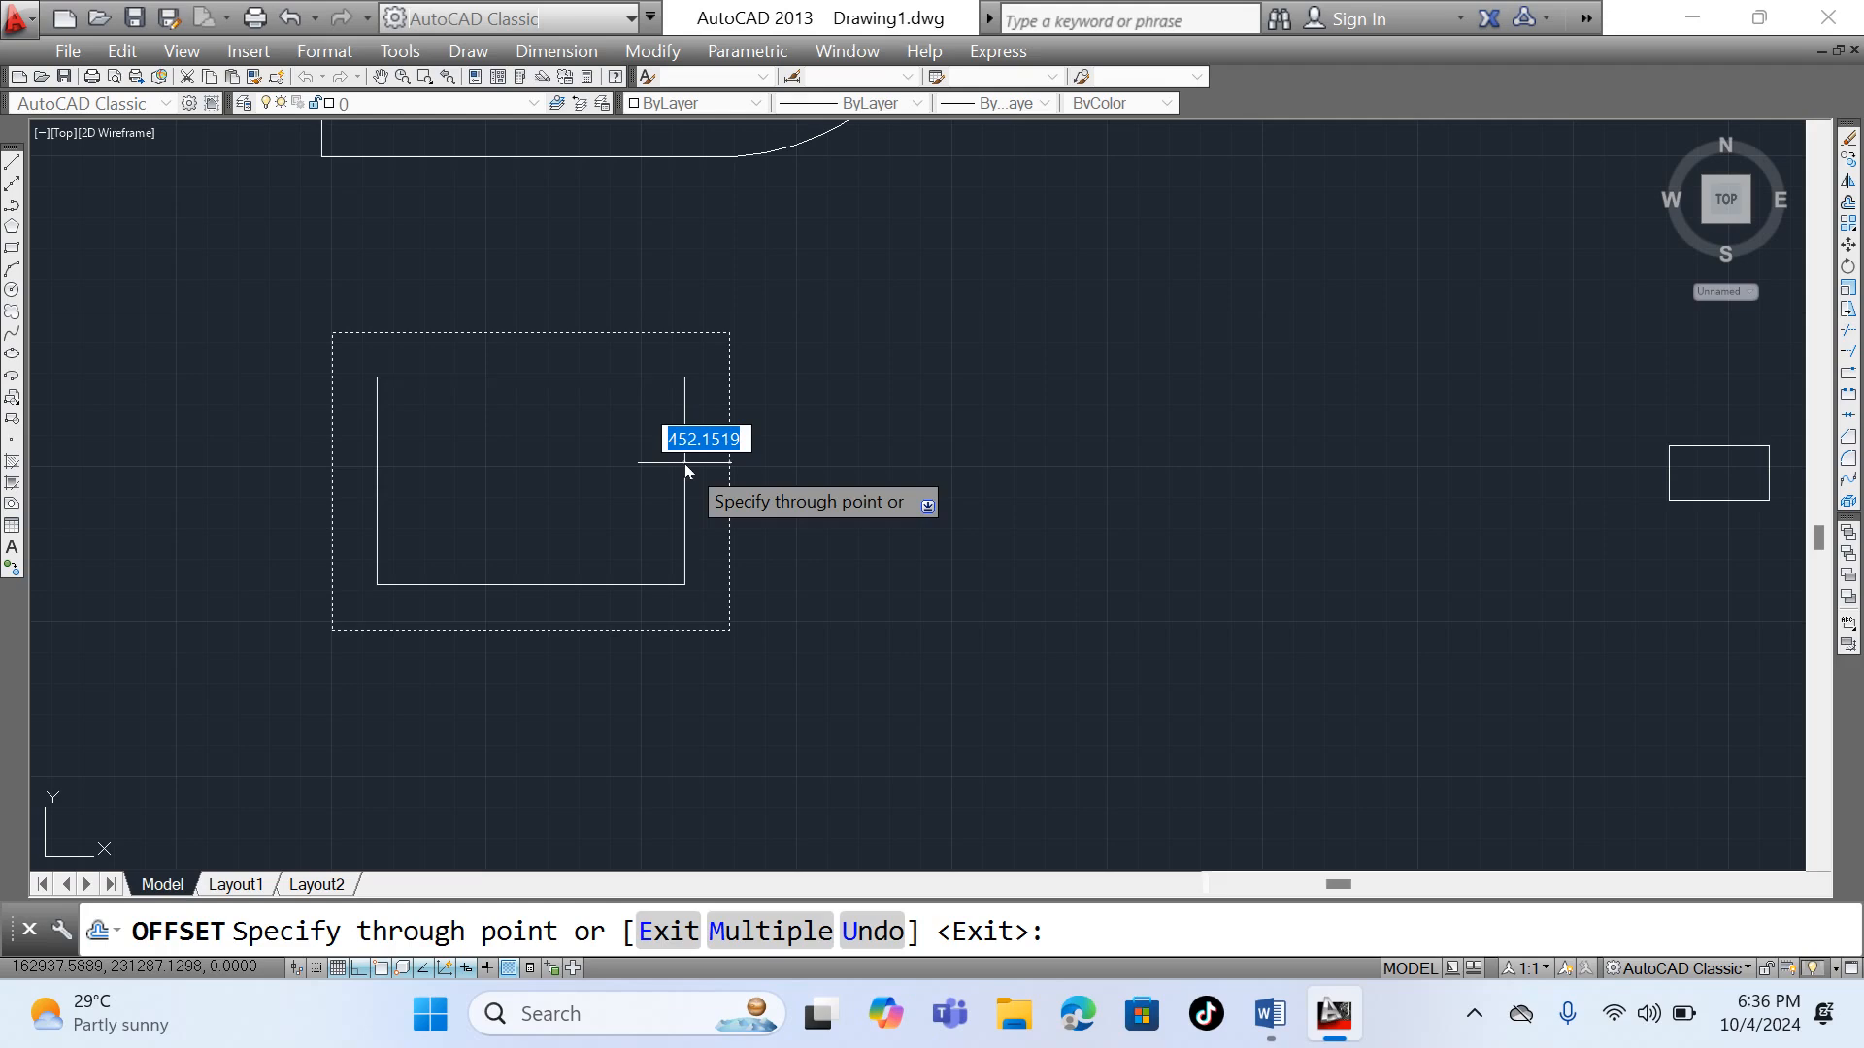
type("150")
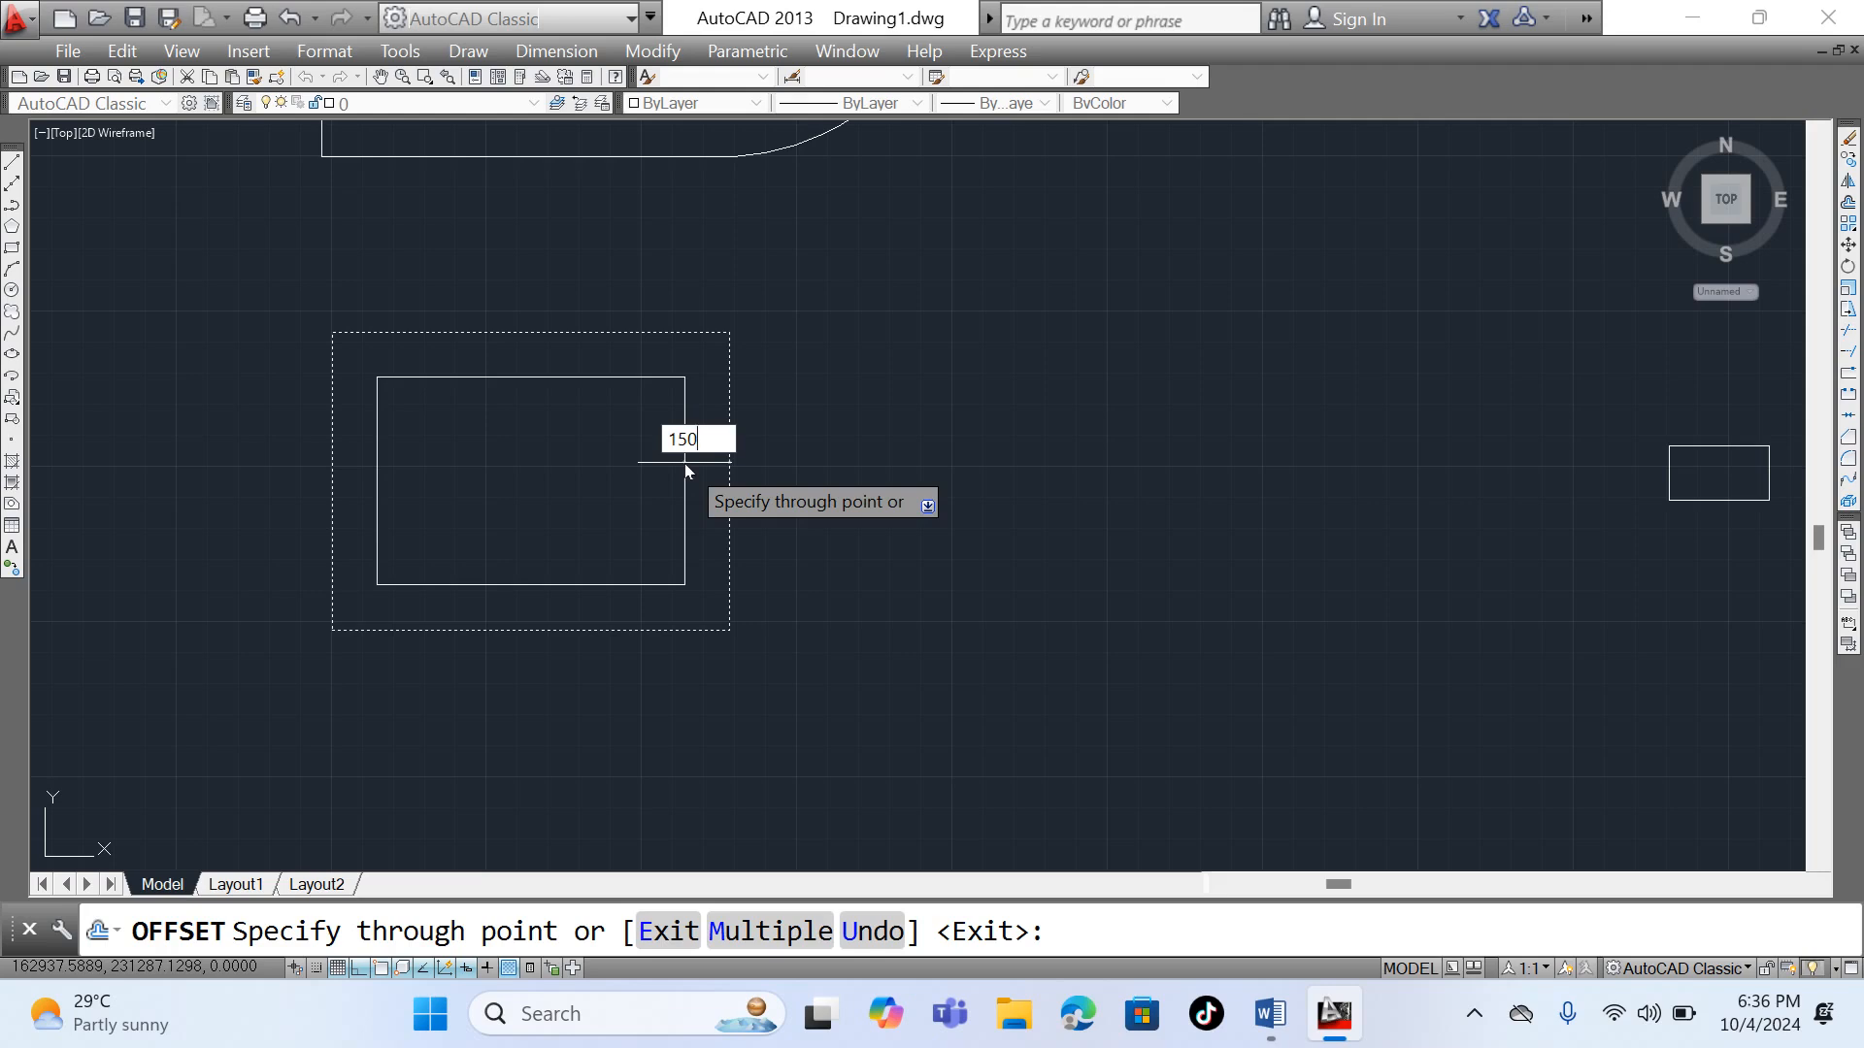
key("Return")
scroll(717, 342, "up", 3)
scroll(713, 342, "down", 5)
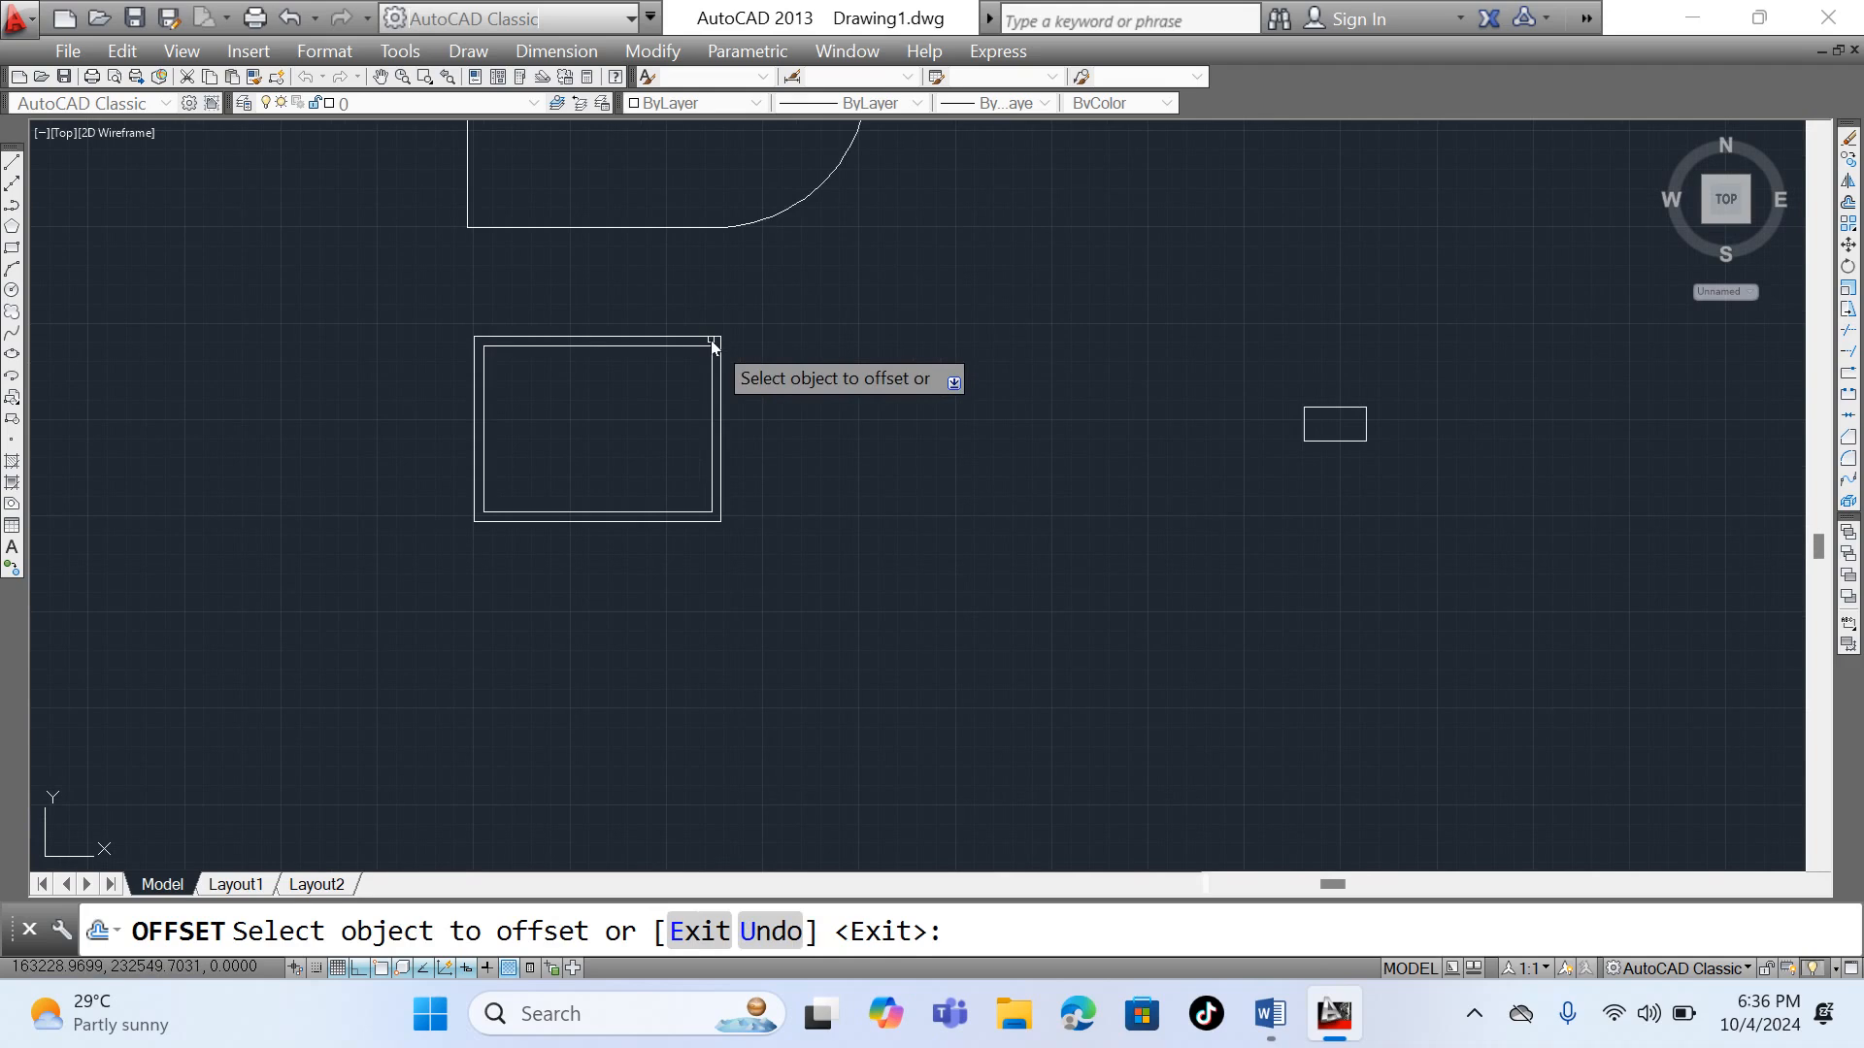
key("Escape")
scroll(682, 416, "up", 4)
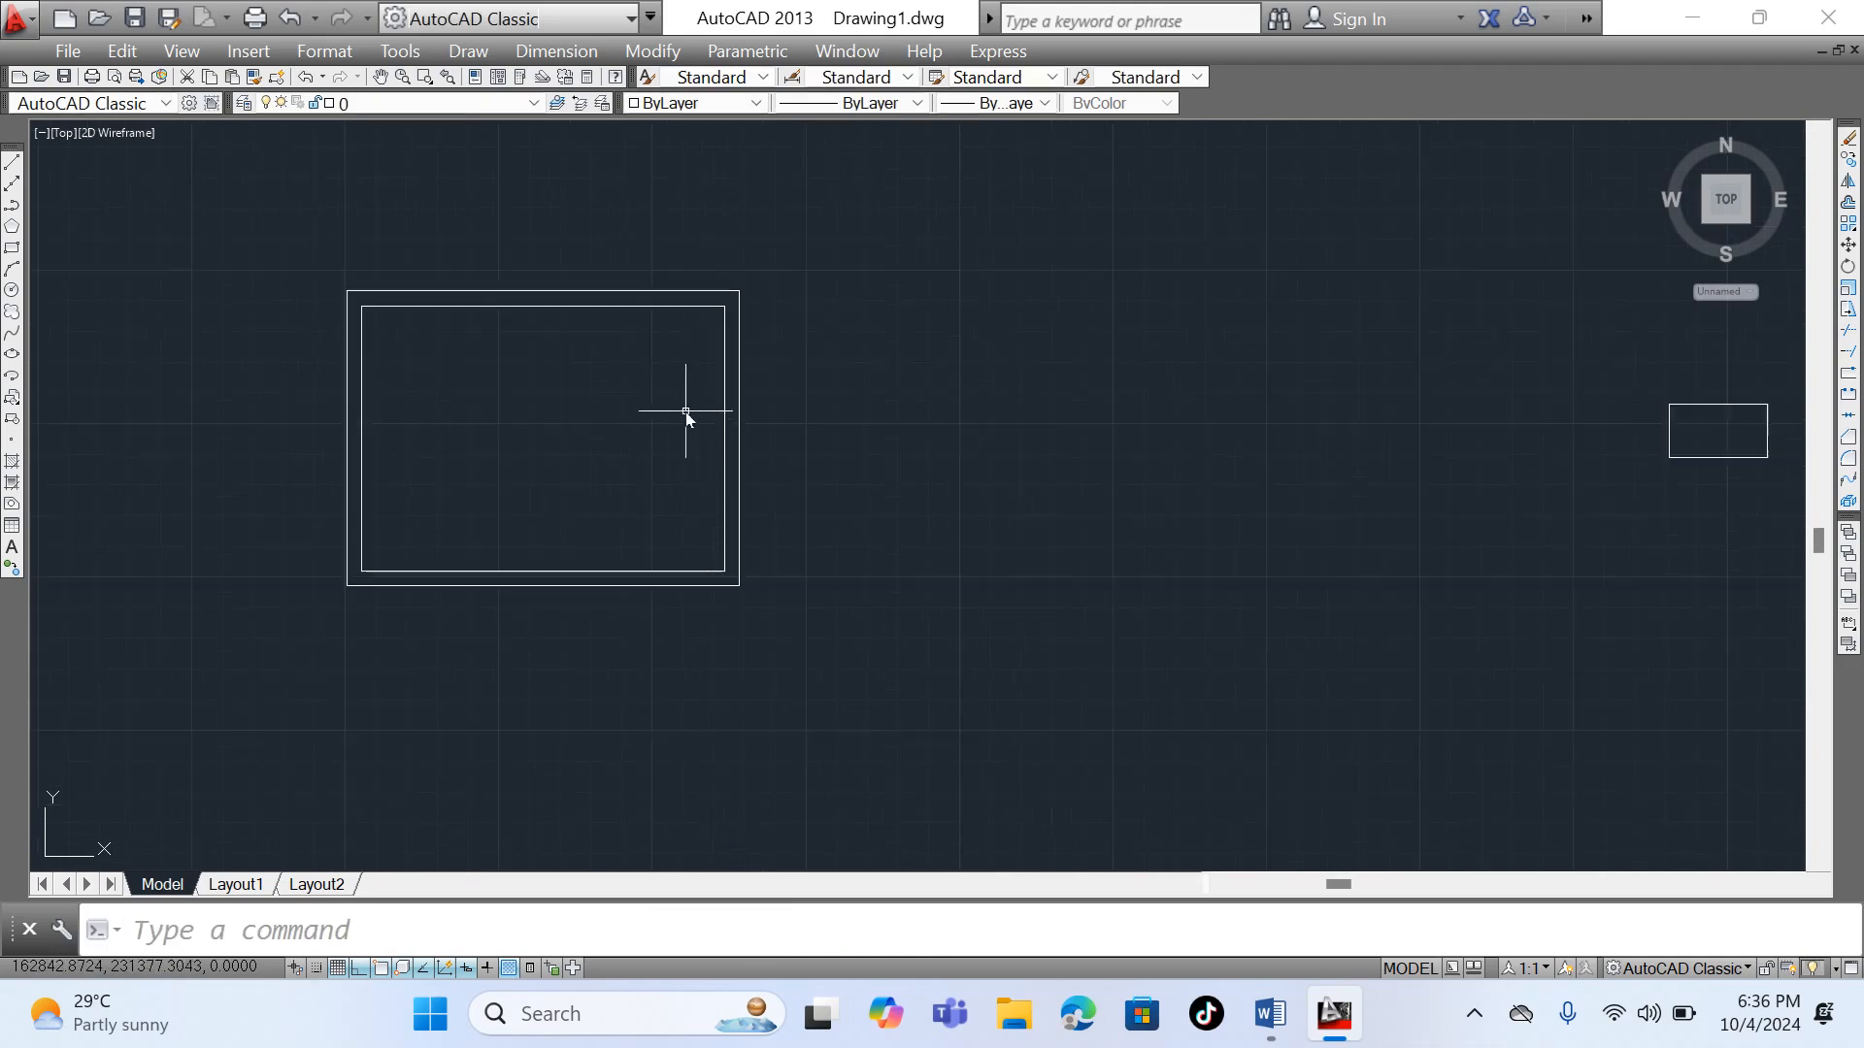
scroll(685, 412, "down", 4)
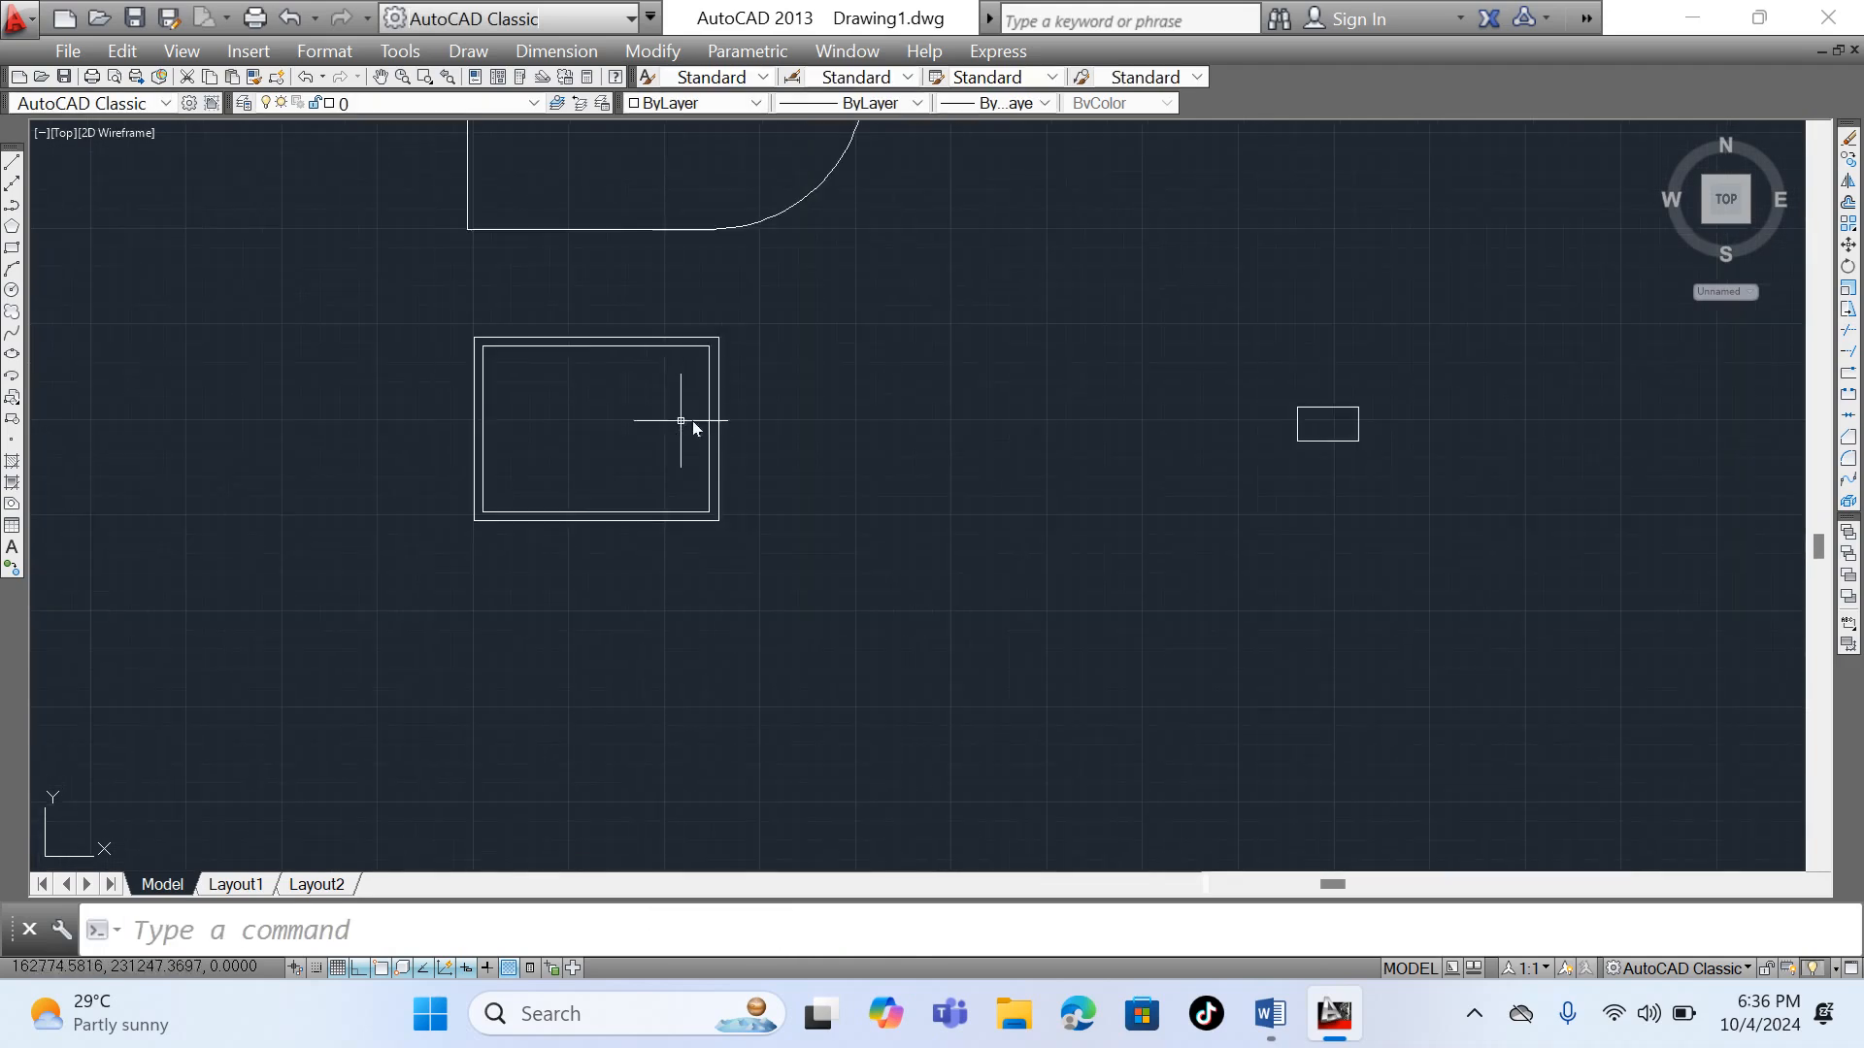
scroll(728, 386, "up", 4)
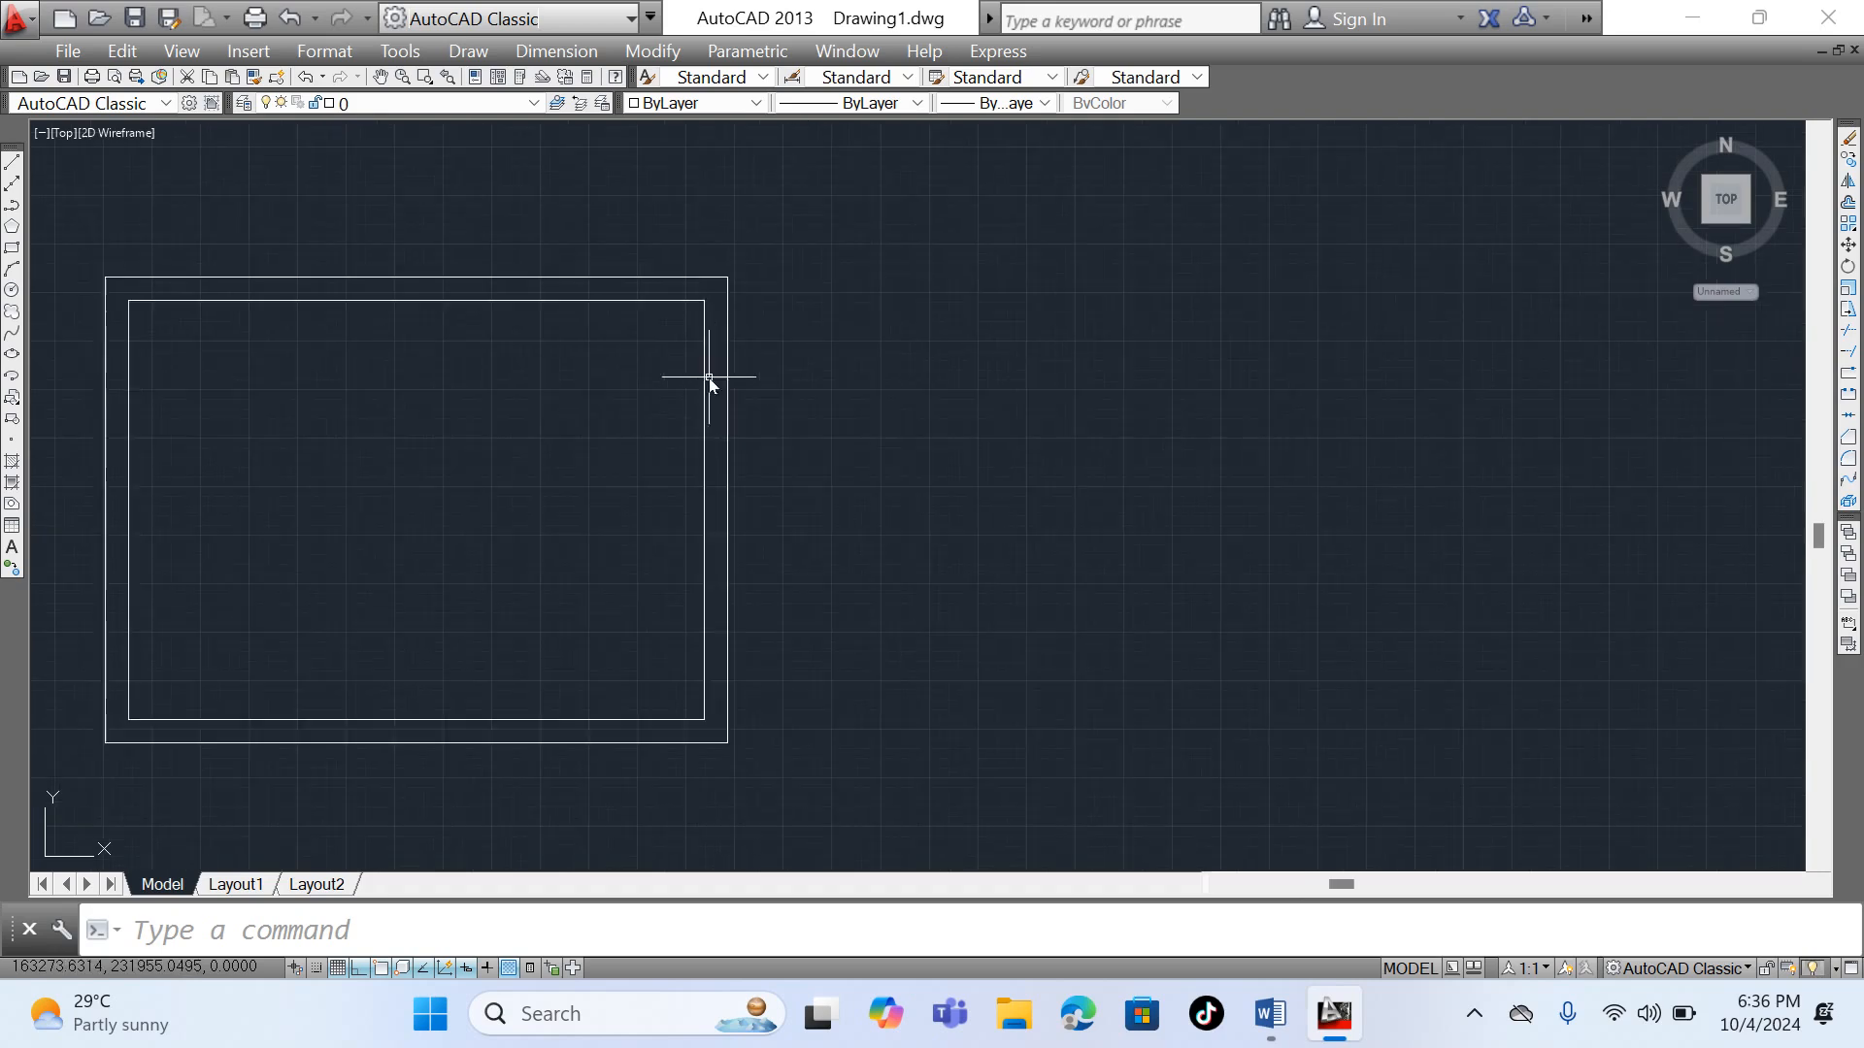
left_click(708, 279)
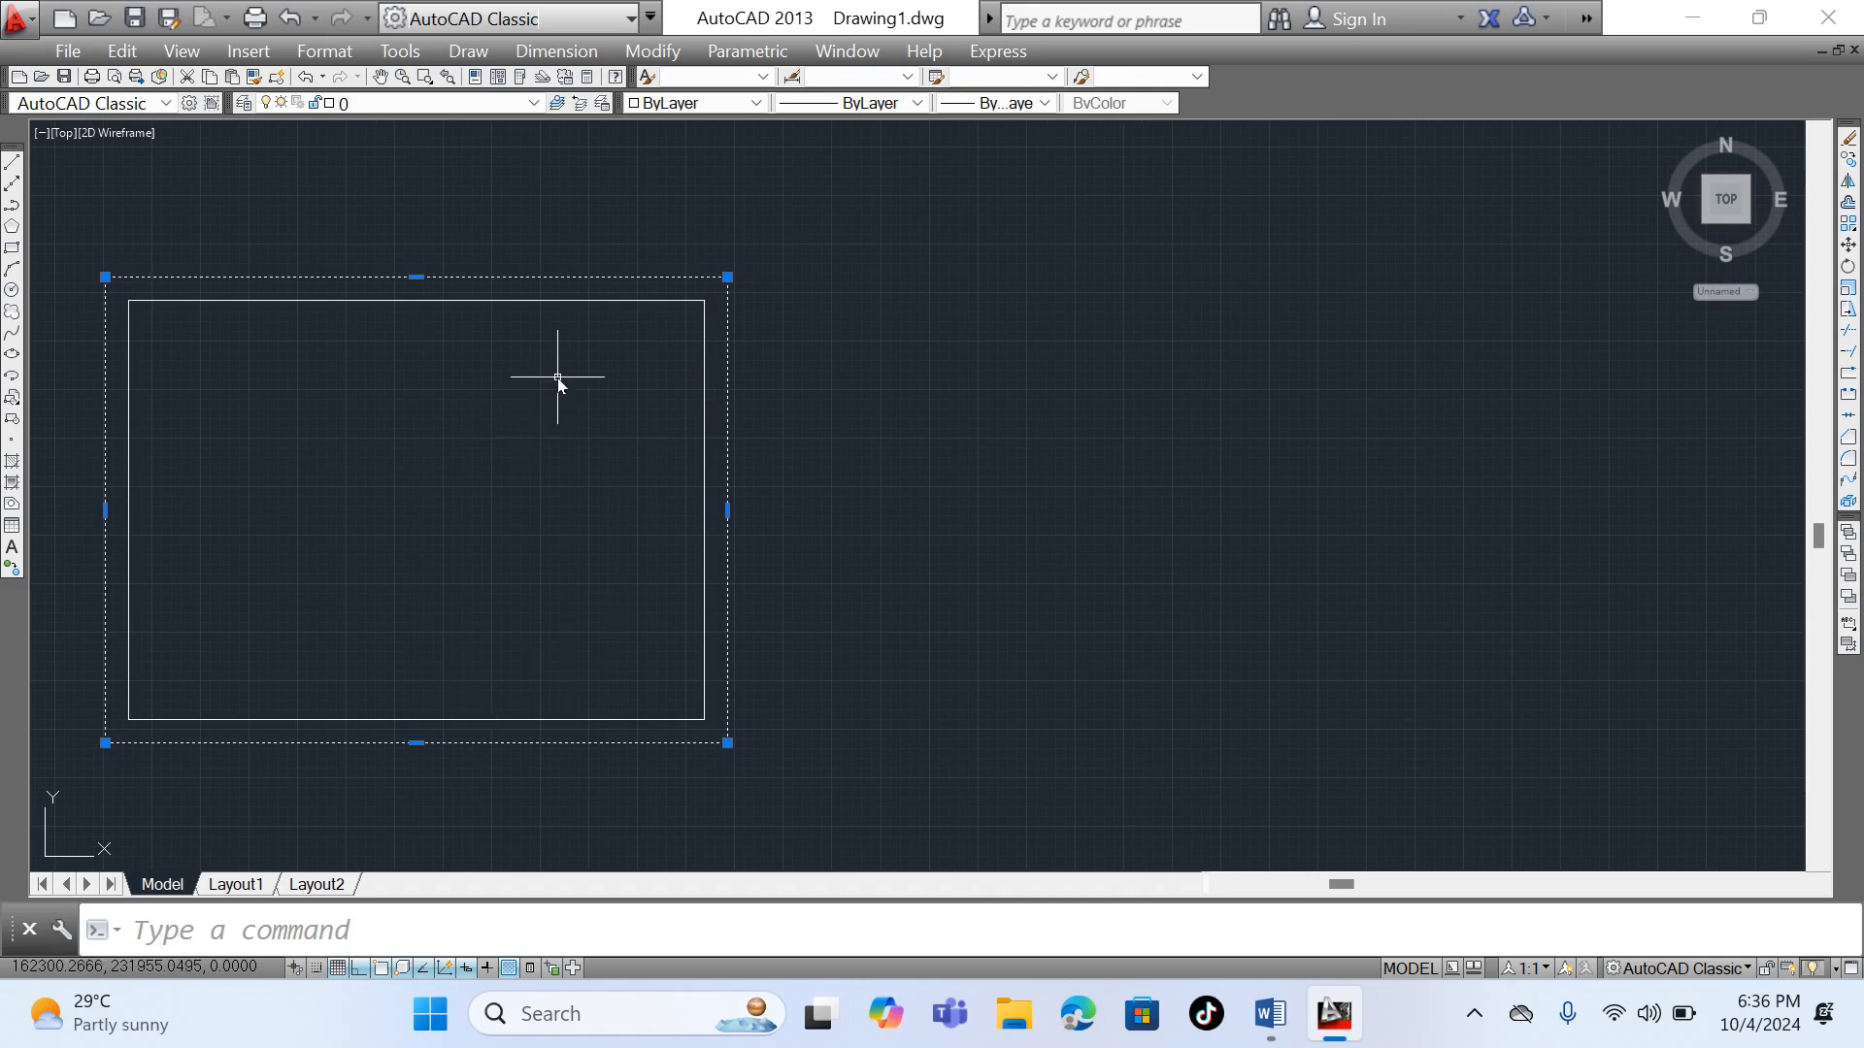
left_click(577, 300)
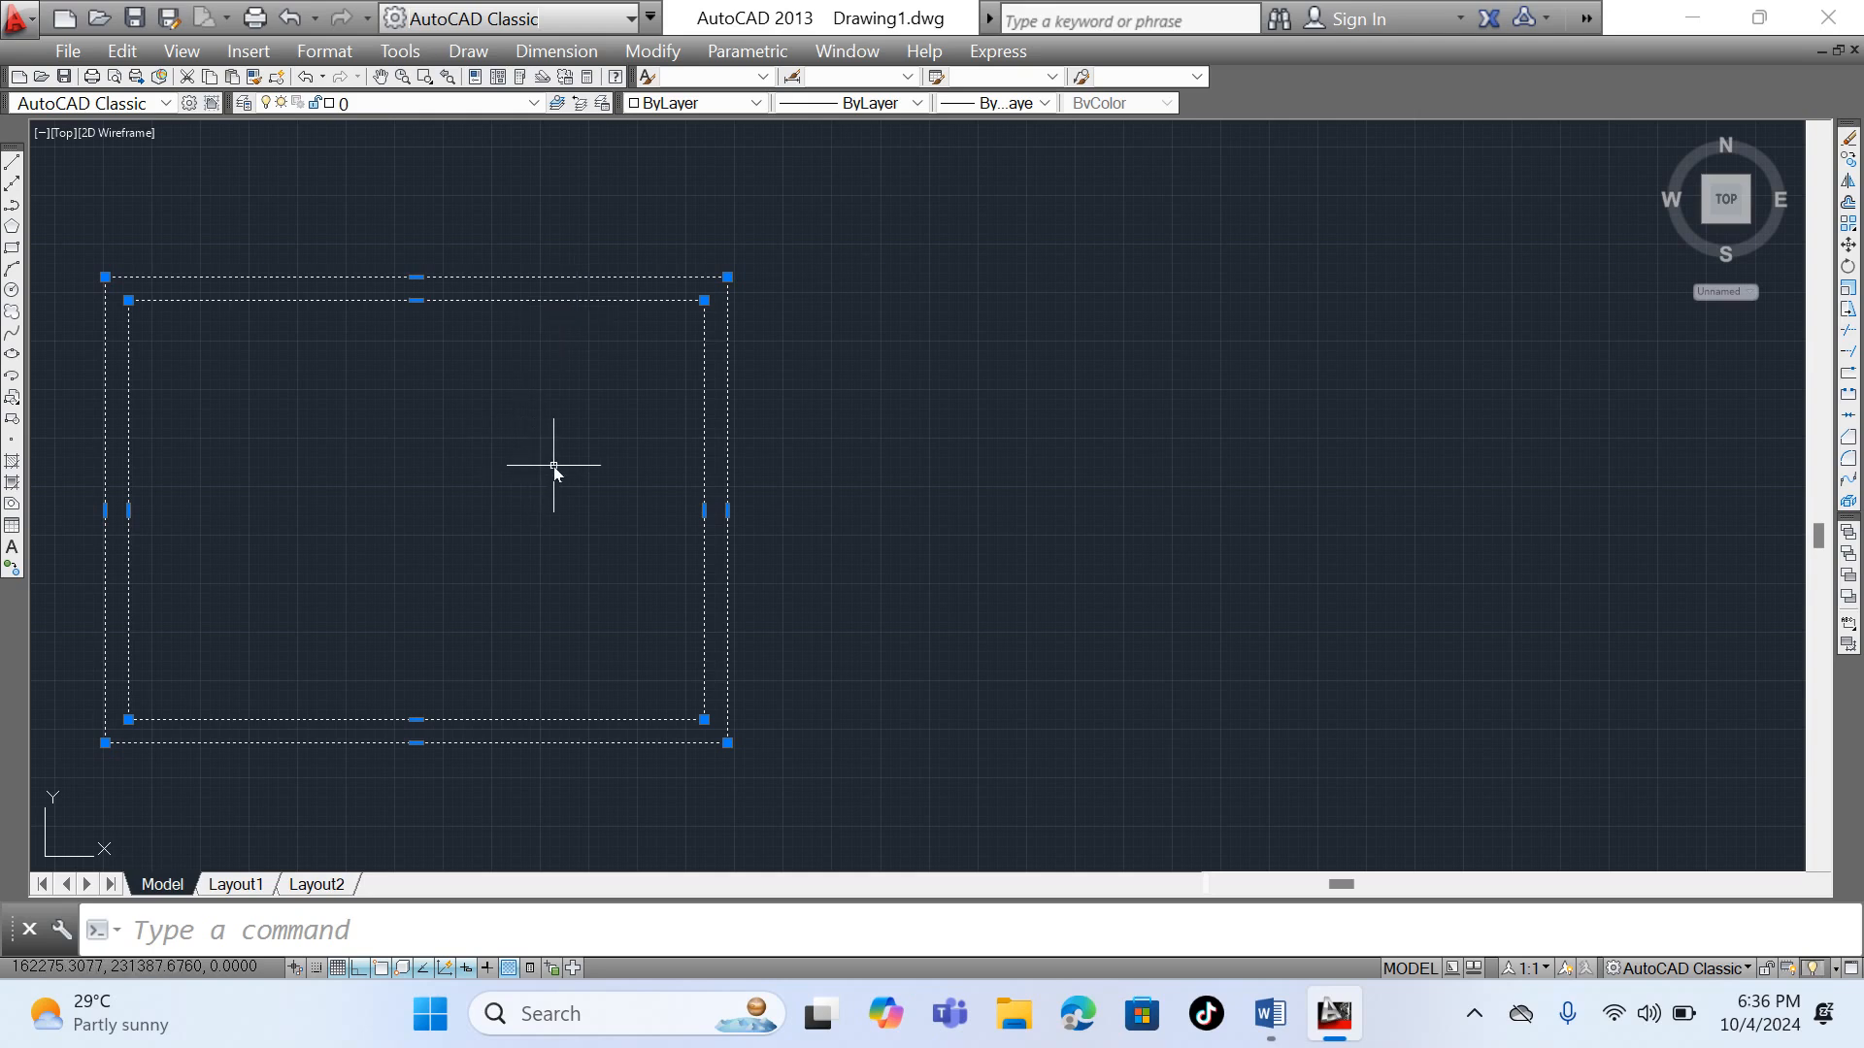
type("o")
key("Return")
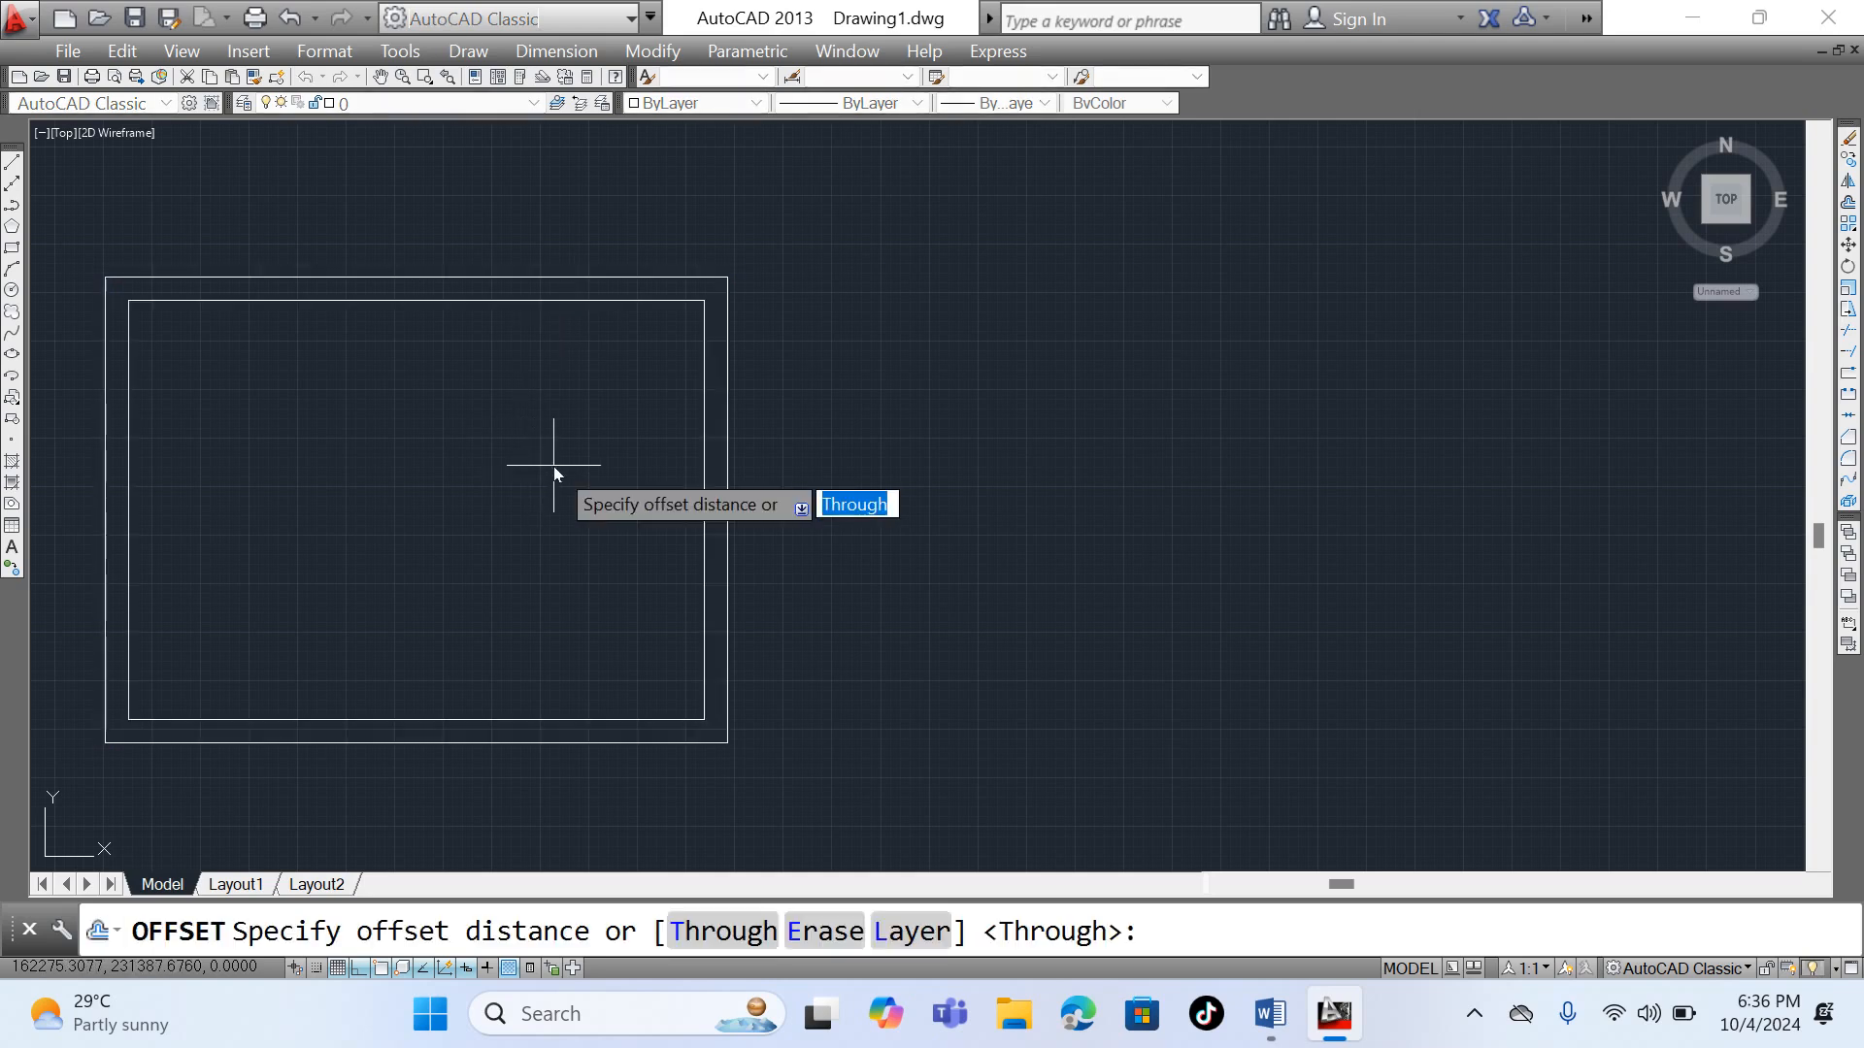
key("Return")
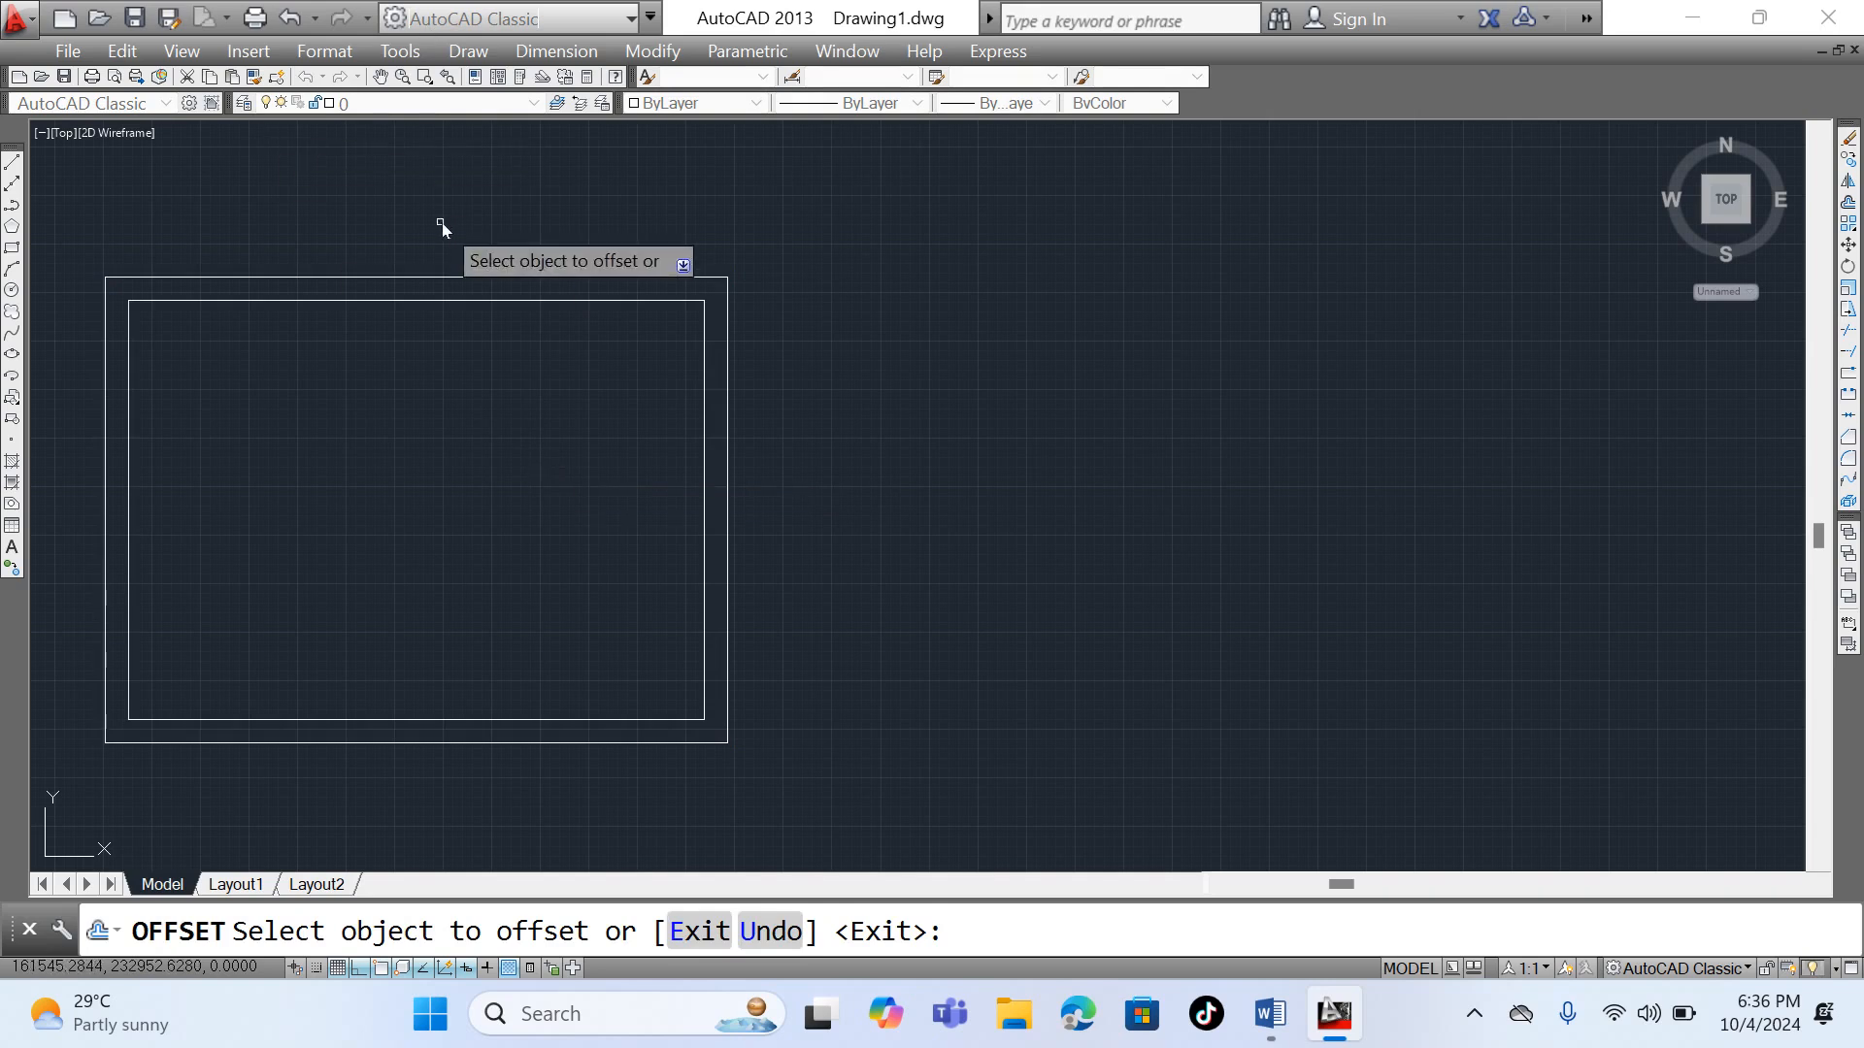
right_click(567, 194)
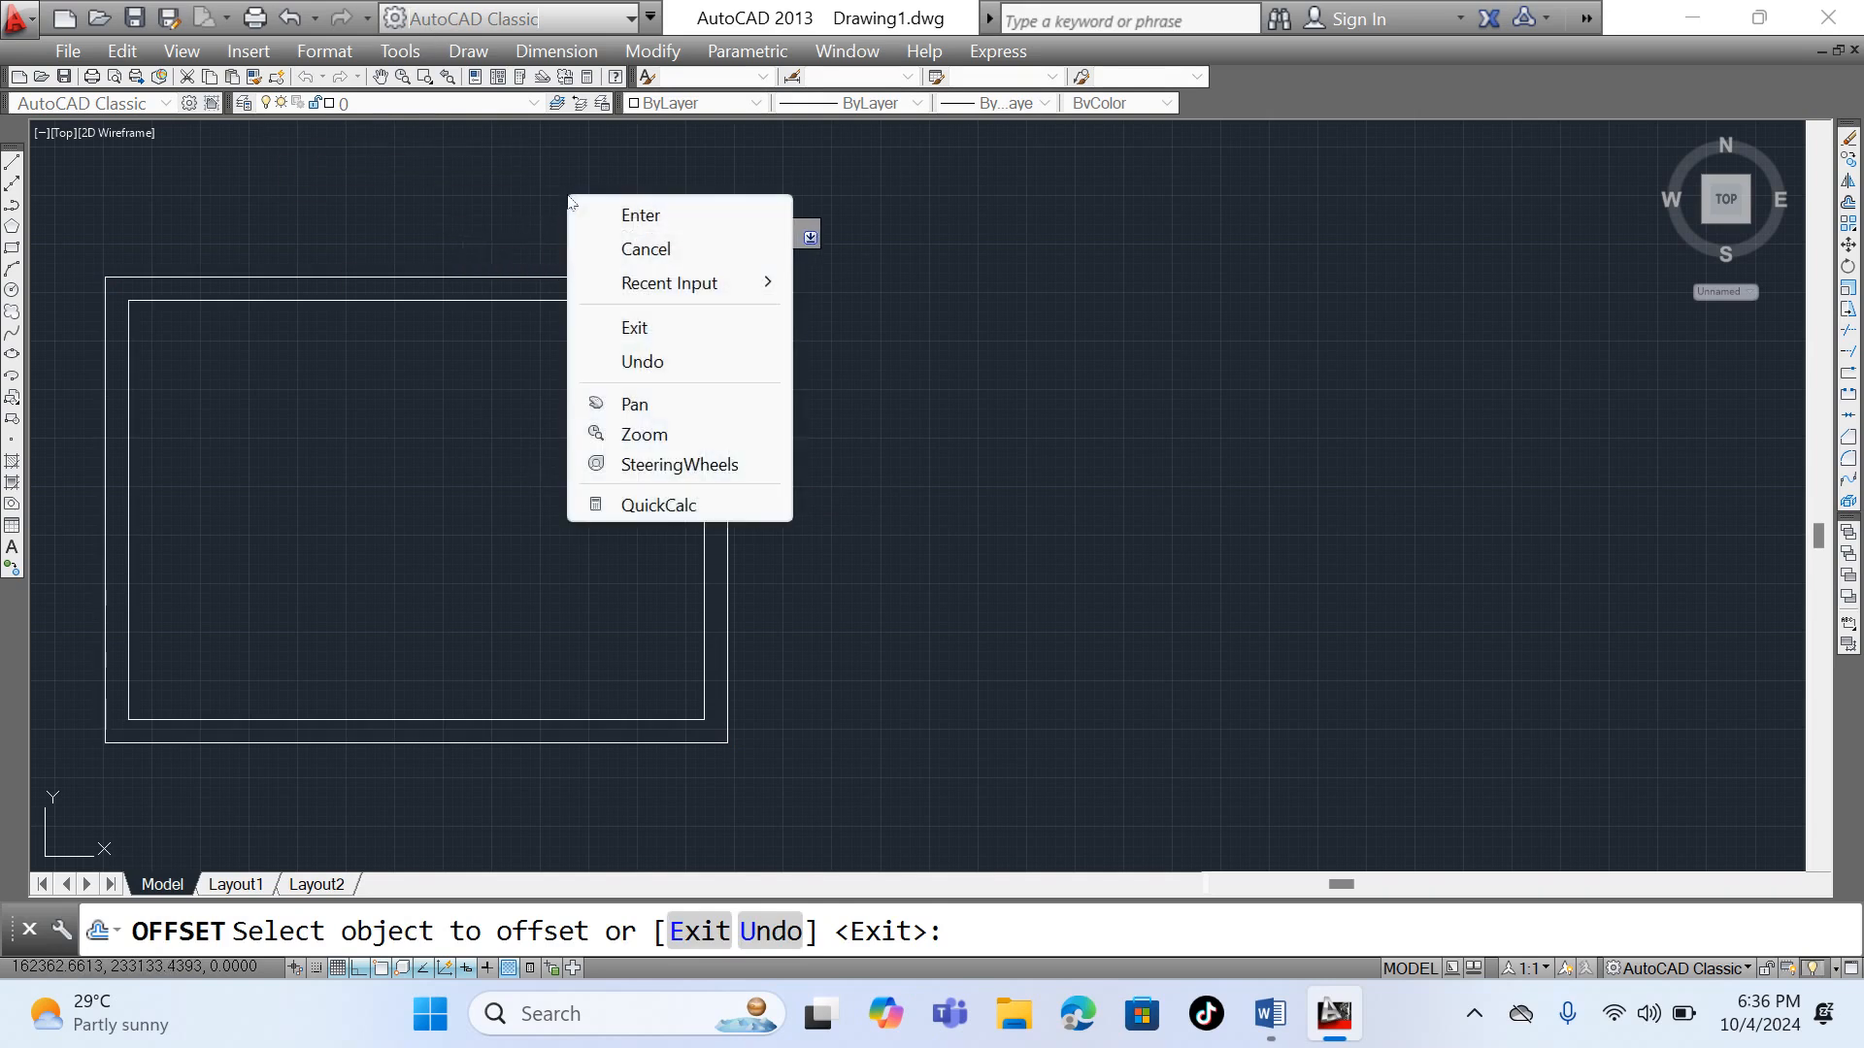
left_click(626, 216)
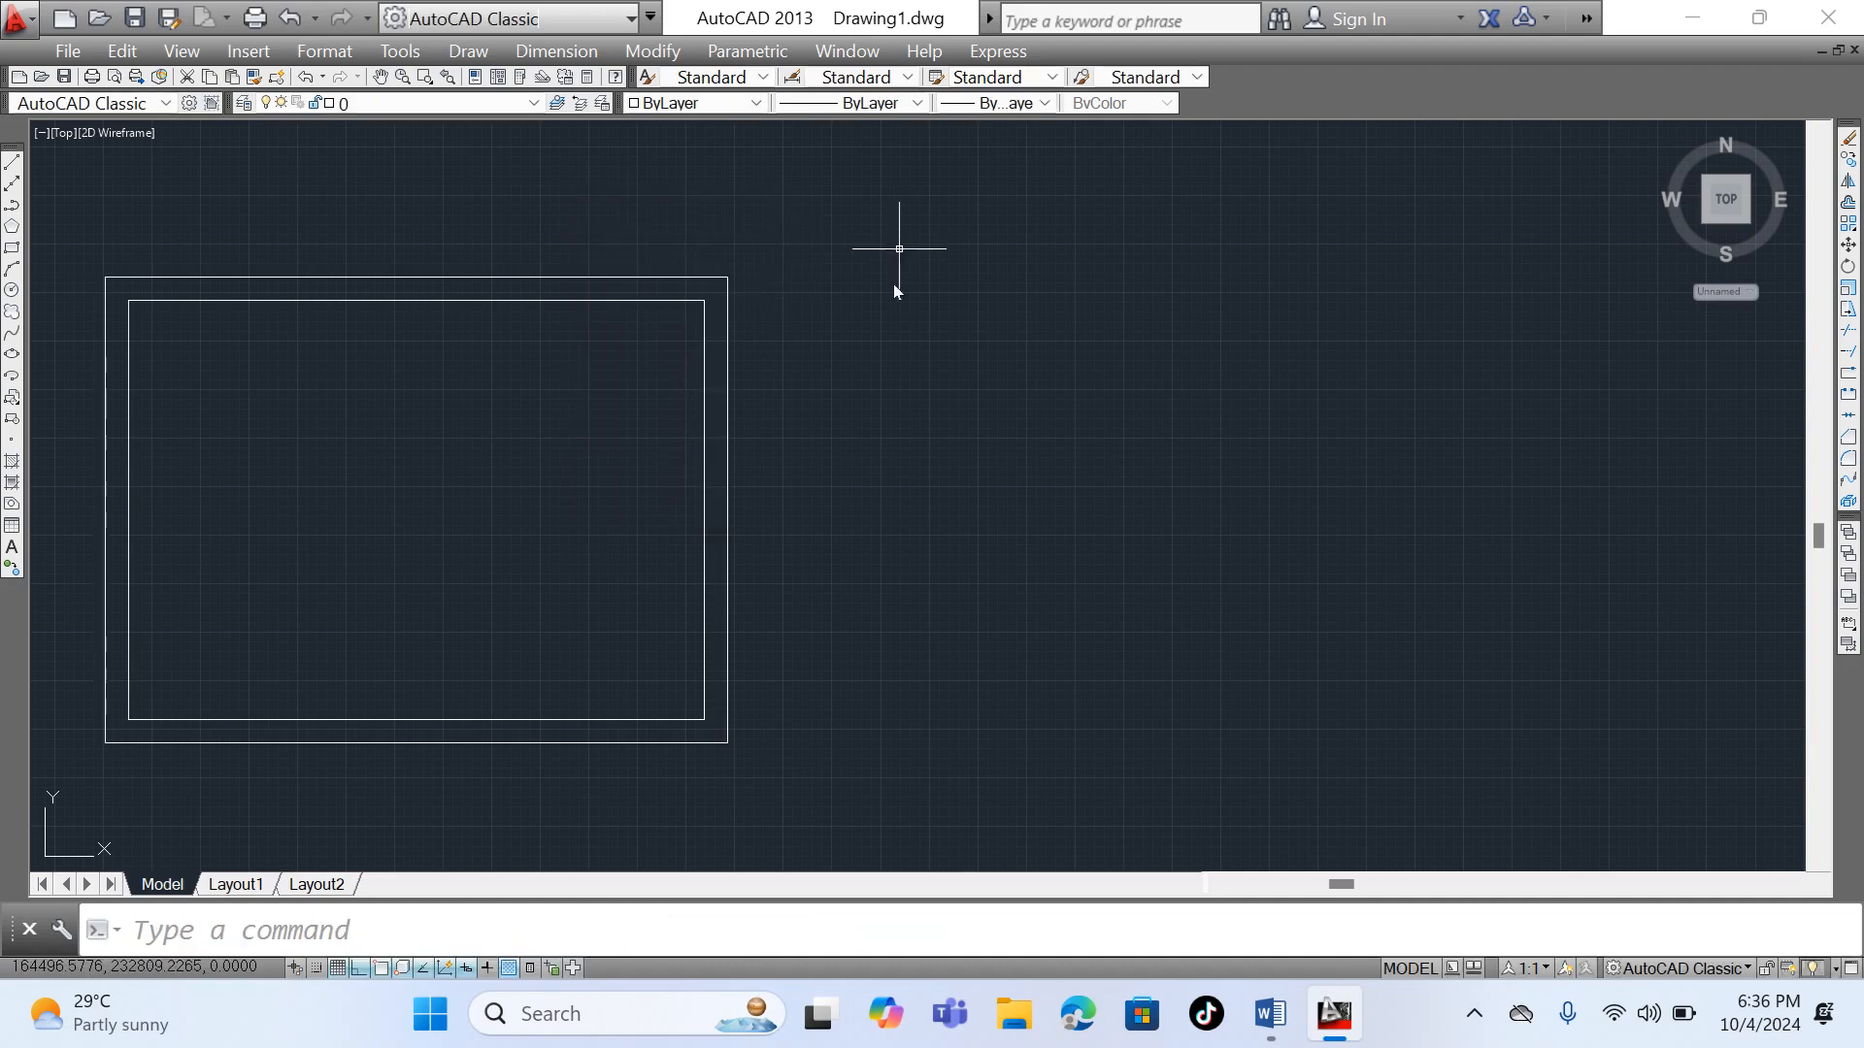
- Explode the outer and inner rectangles into separate lines and select the inner rectangle's top line
scroll(941, 348, "down", 6)
scroll(900, 358, "up", 2)
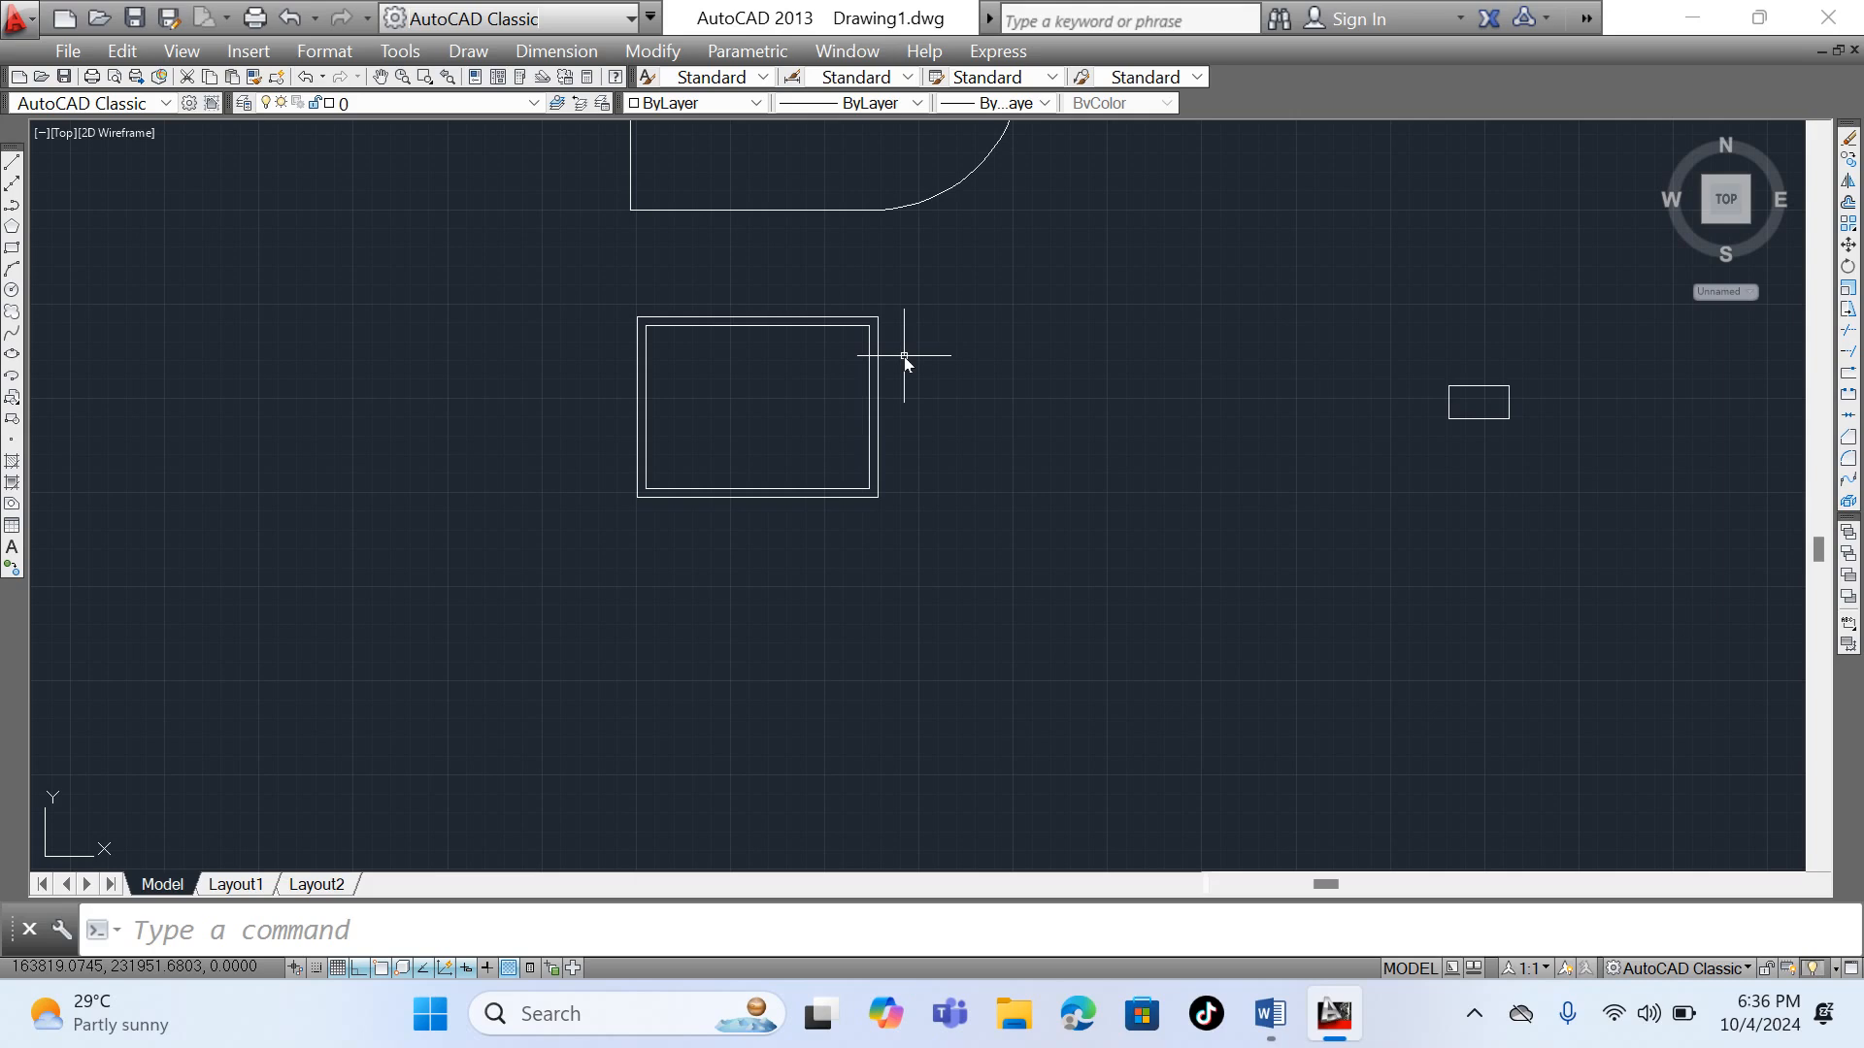
scroll(858, 317, "up", 3)
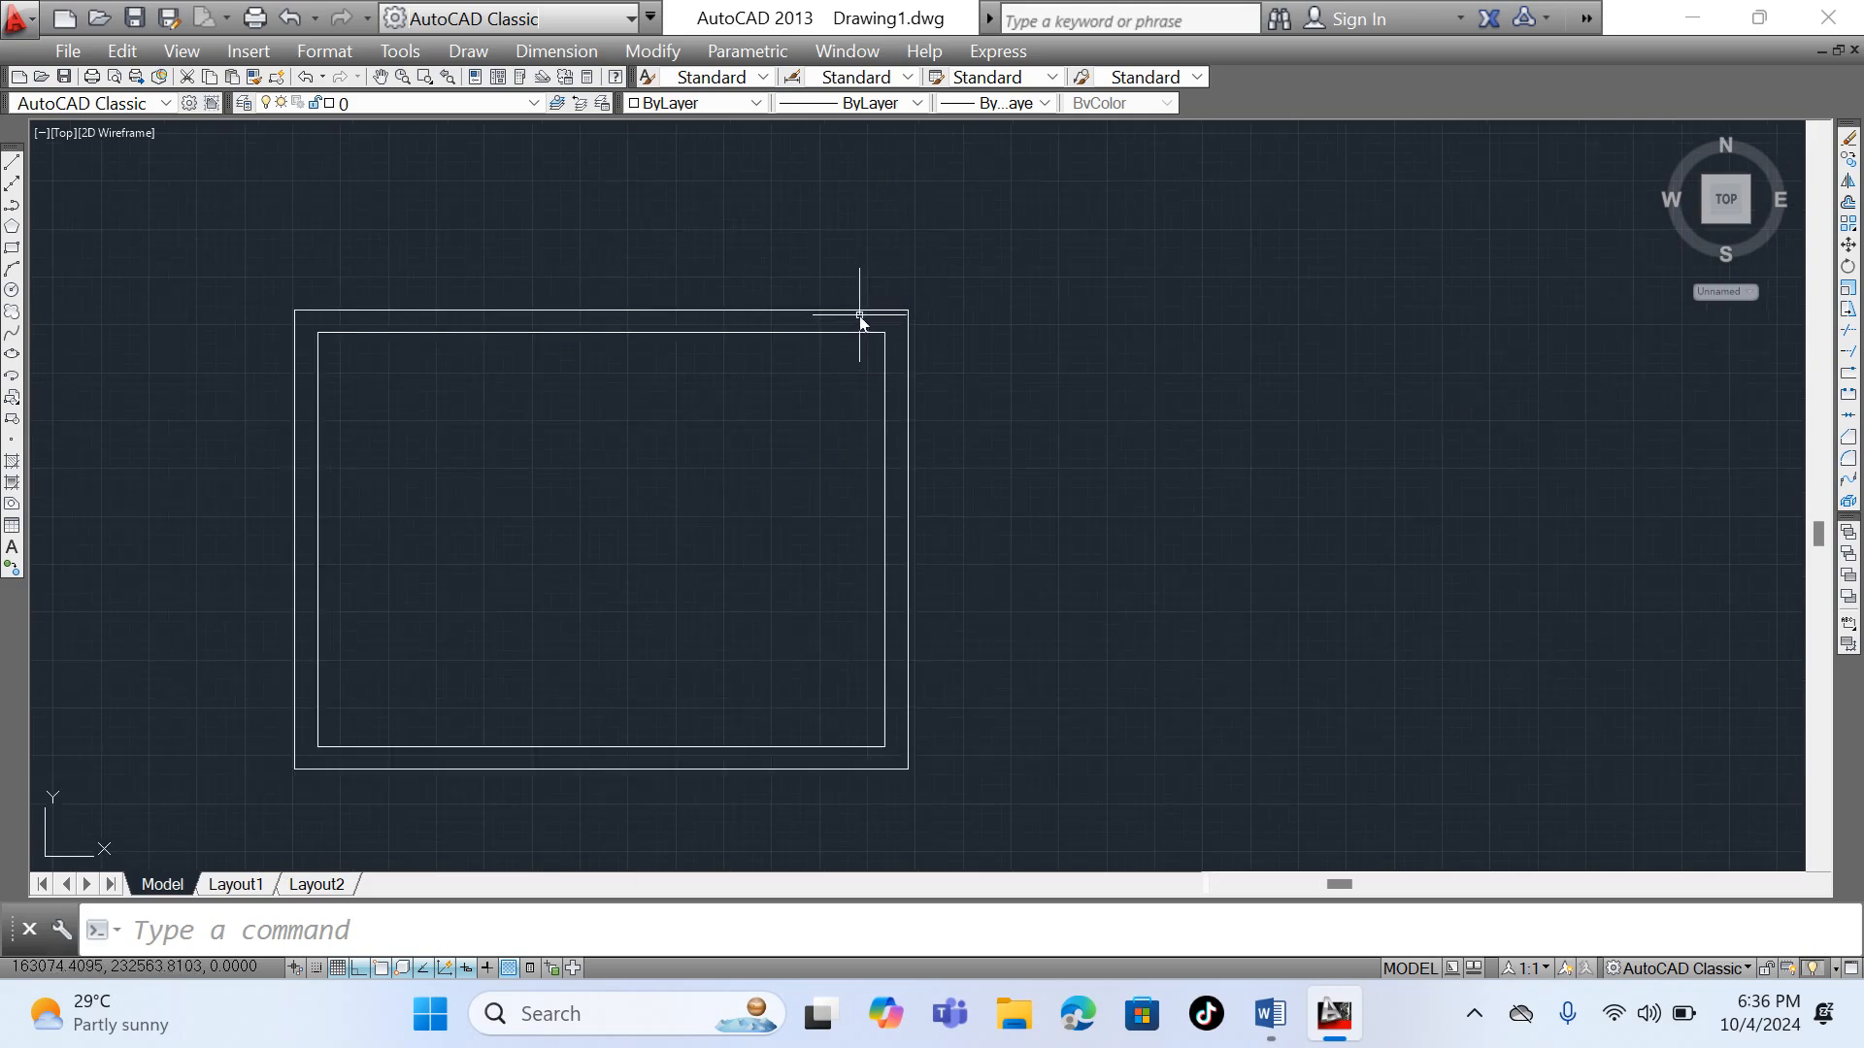
left_click(861, 311)
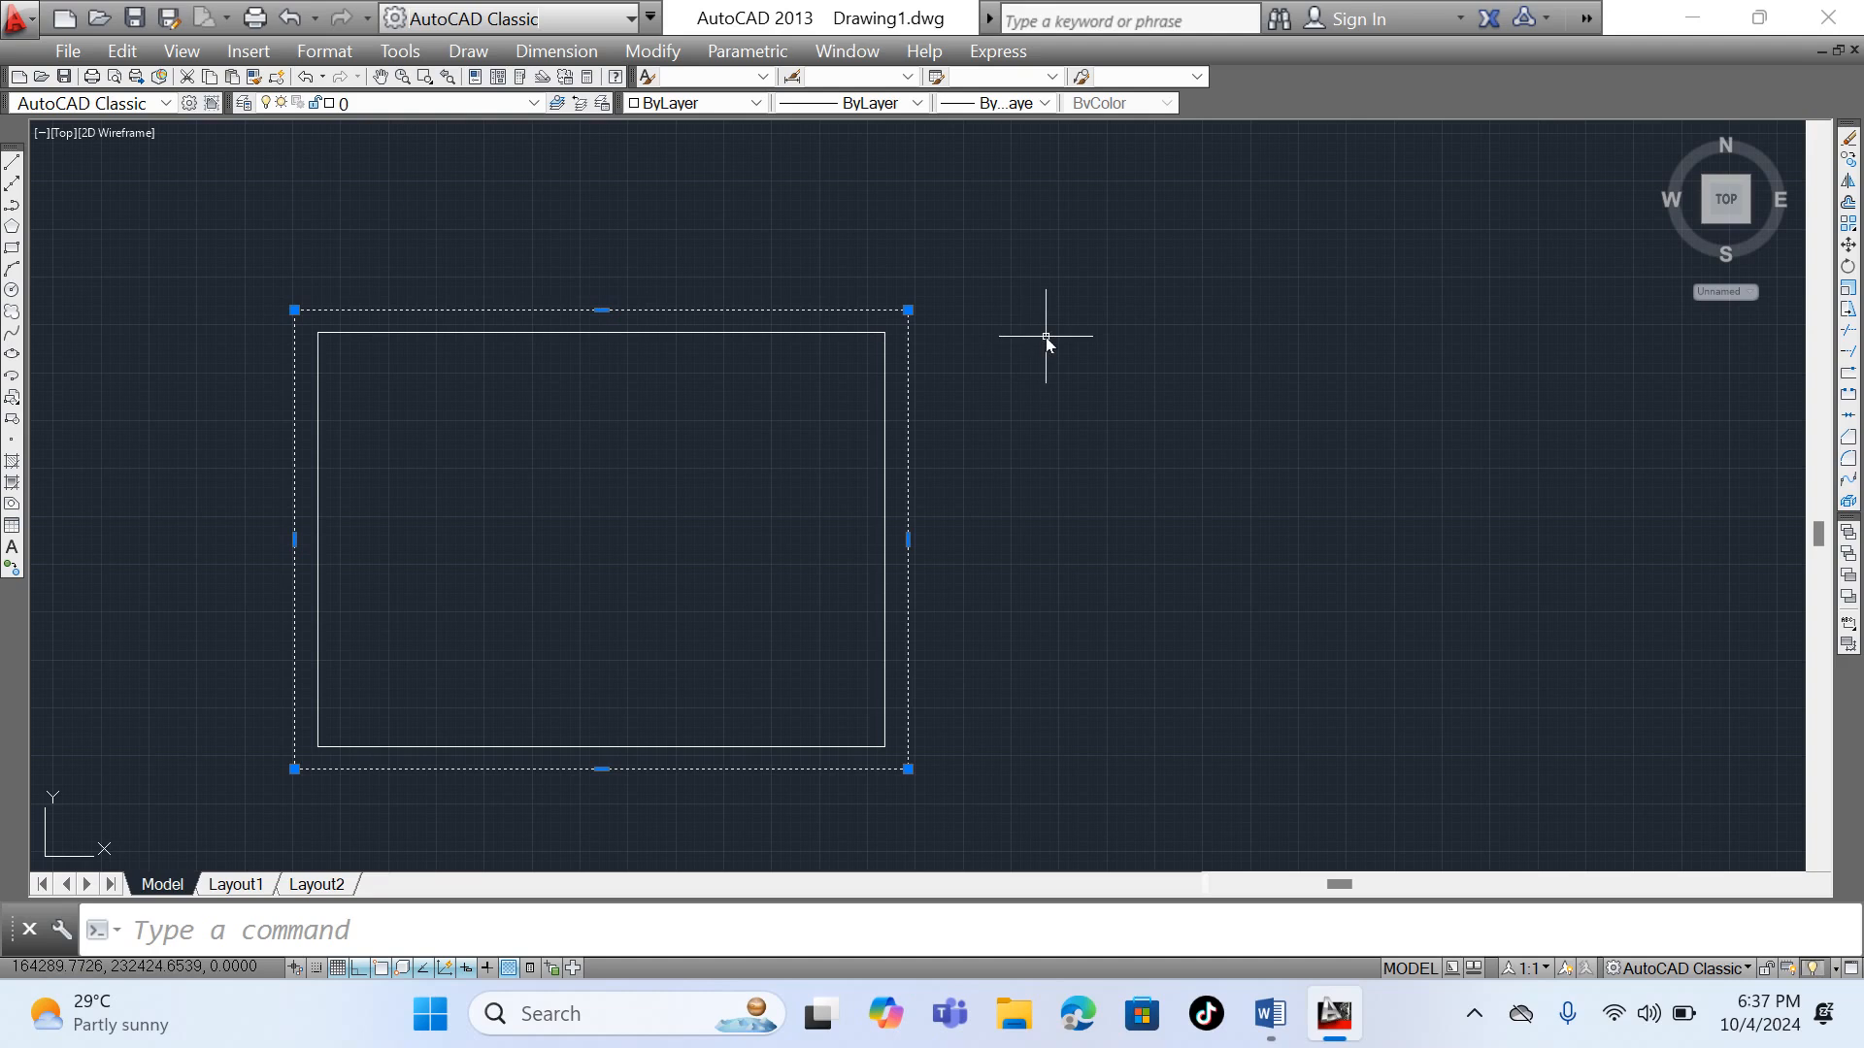
left_click(833, 333)
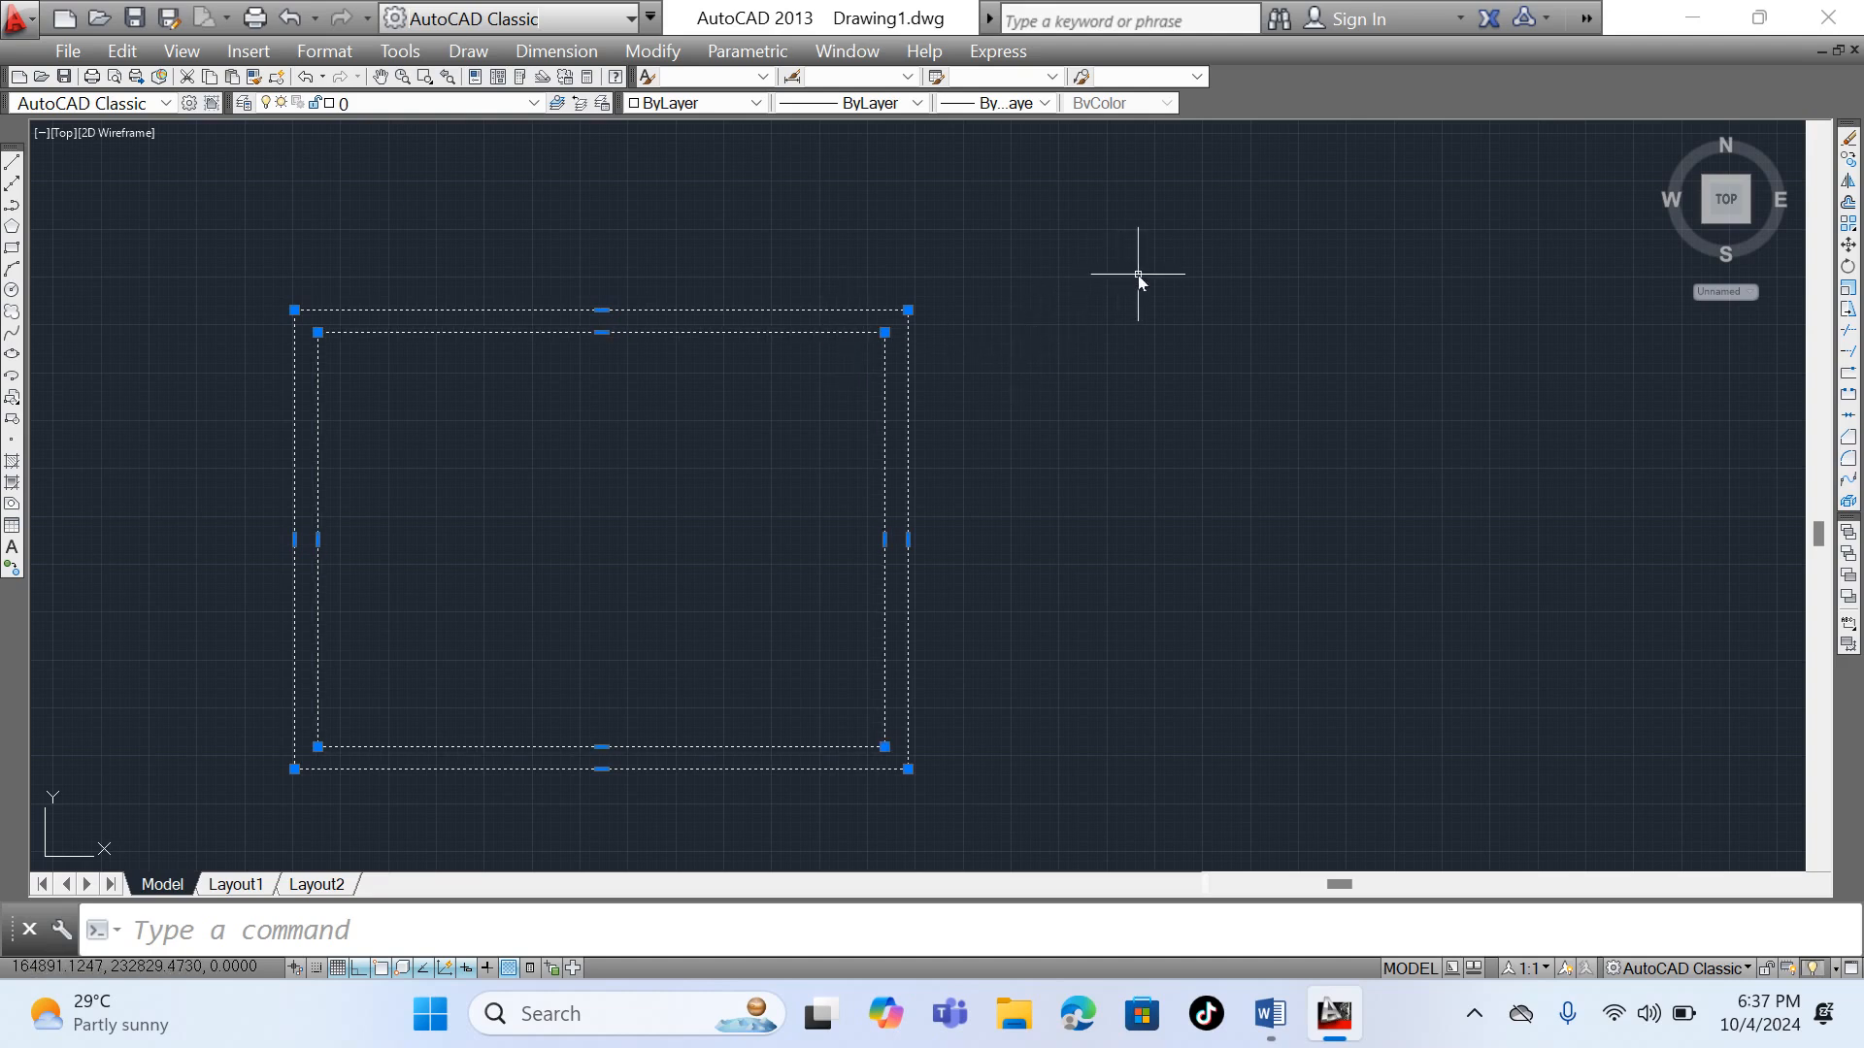
left_click(1848, 502)
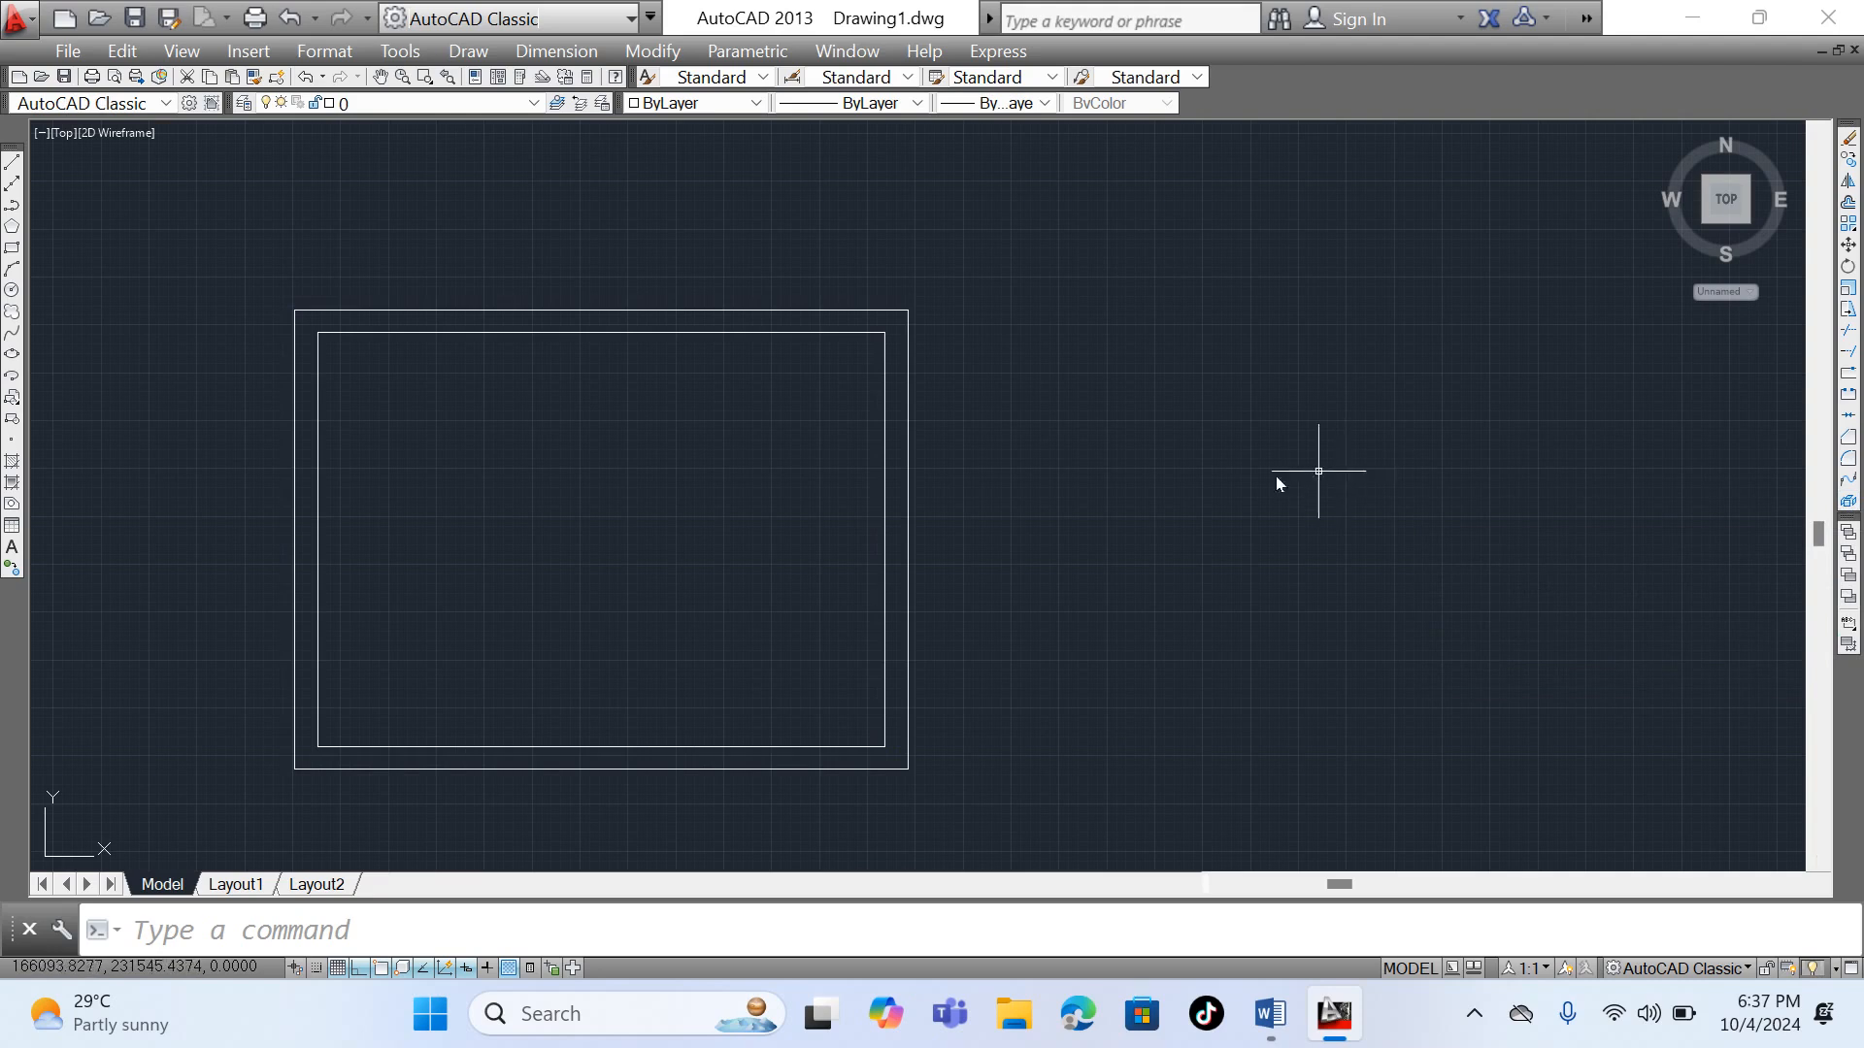
left_click(703, 333)
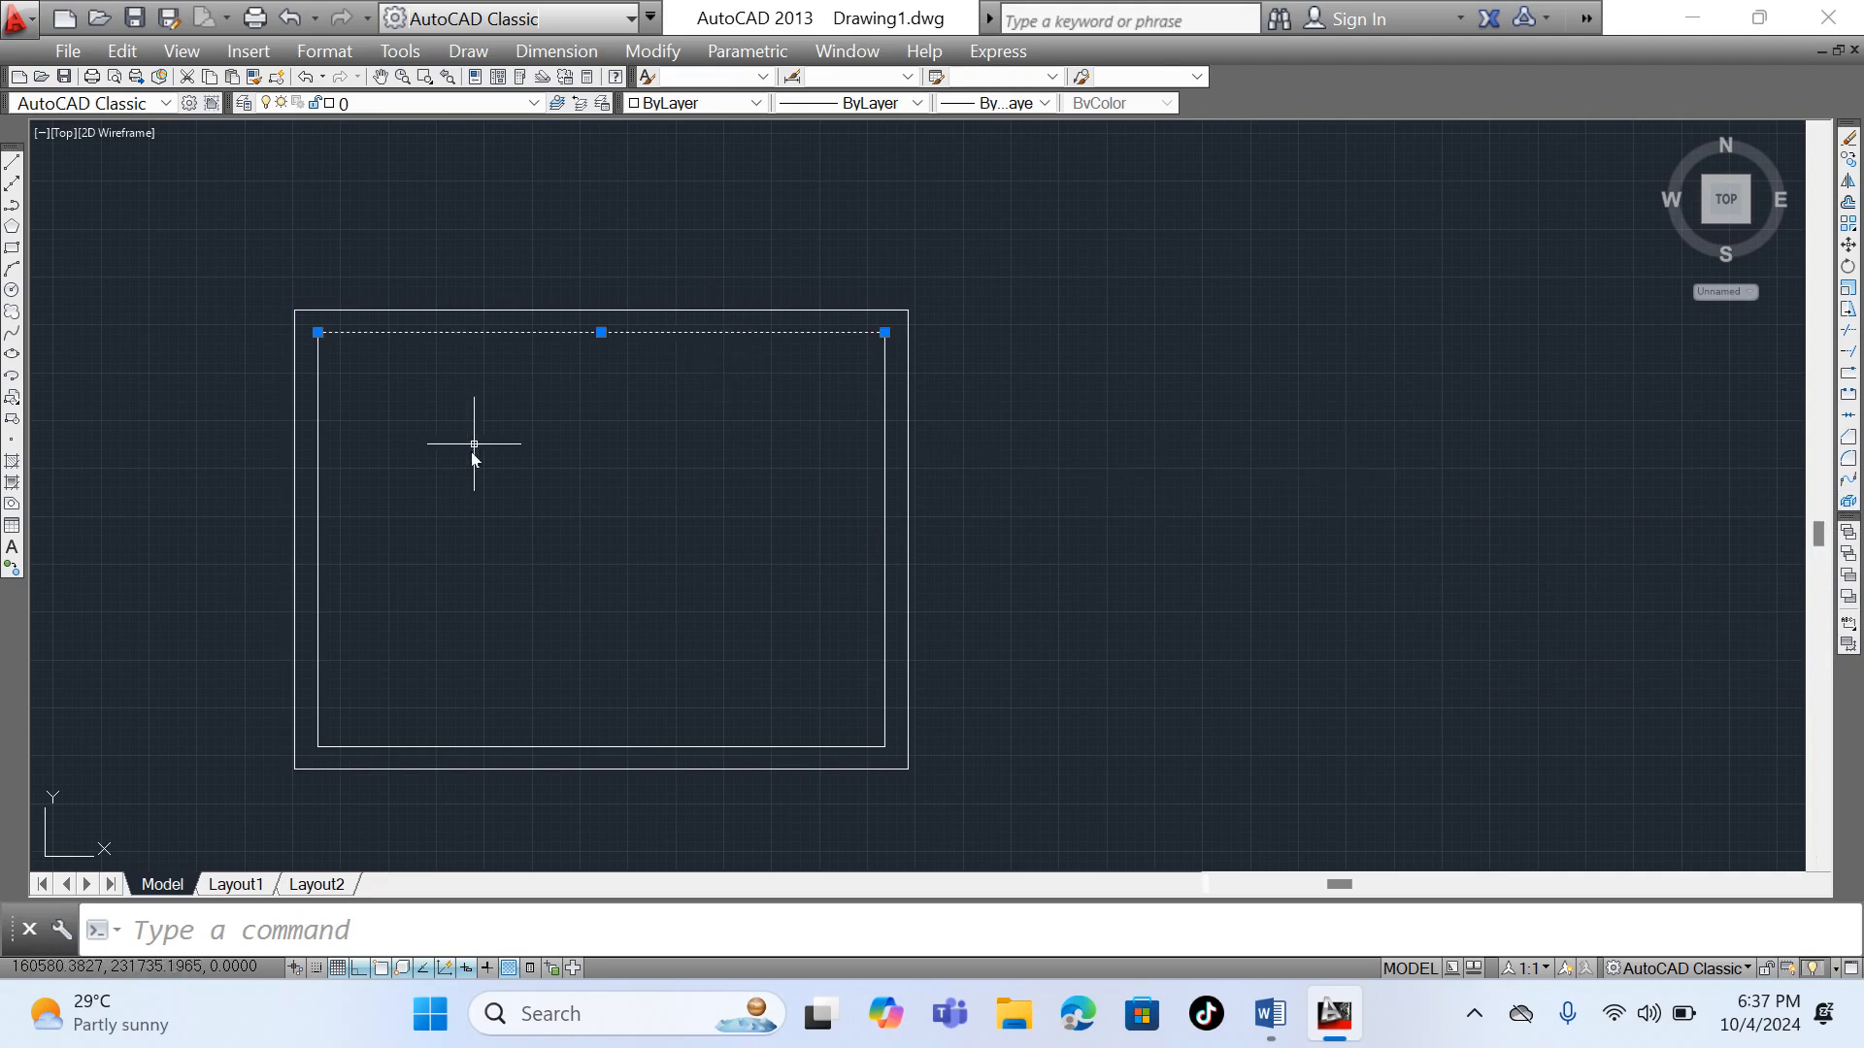
left_click(434, 769)
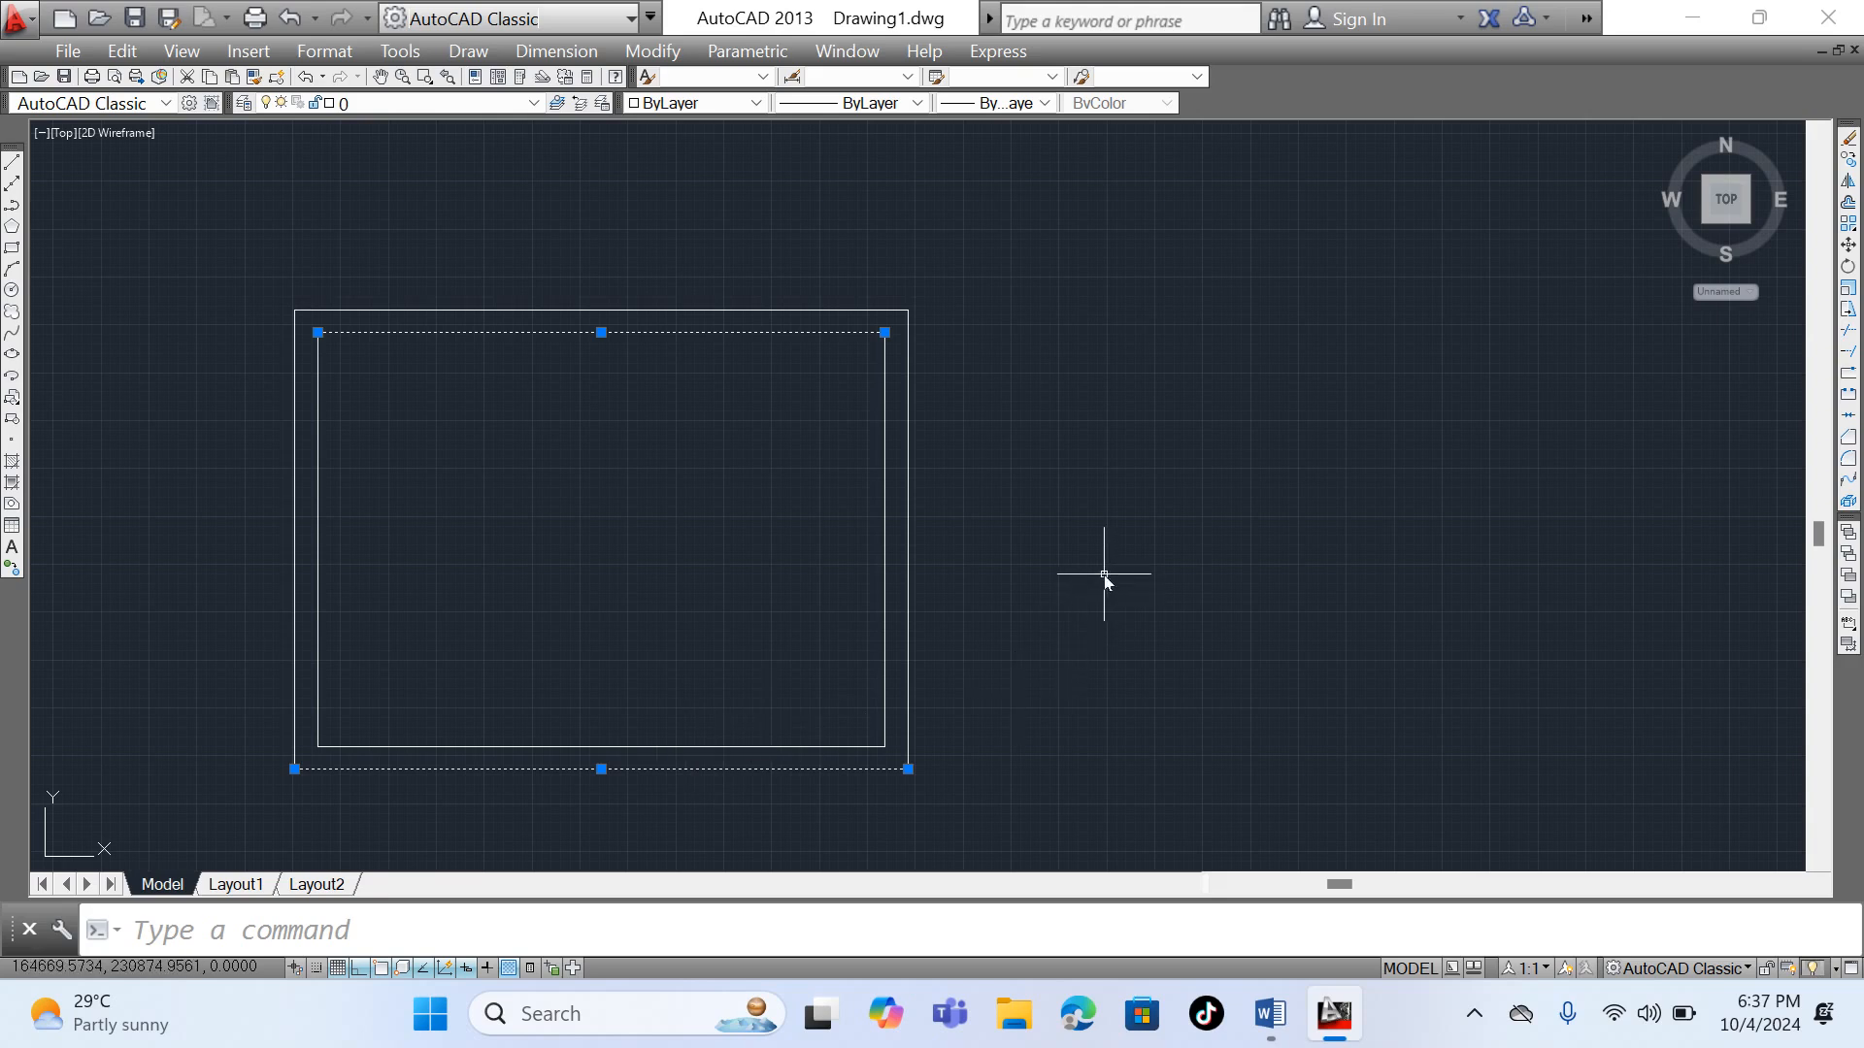
key("Escape")
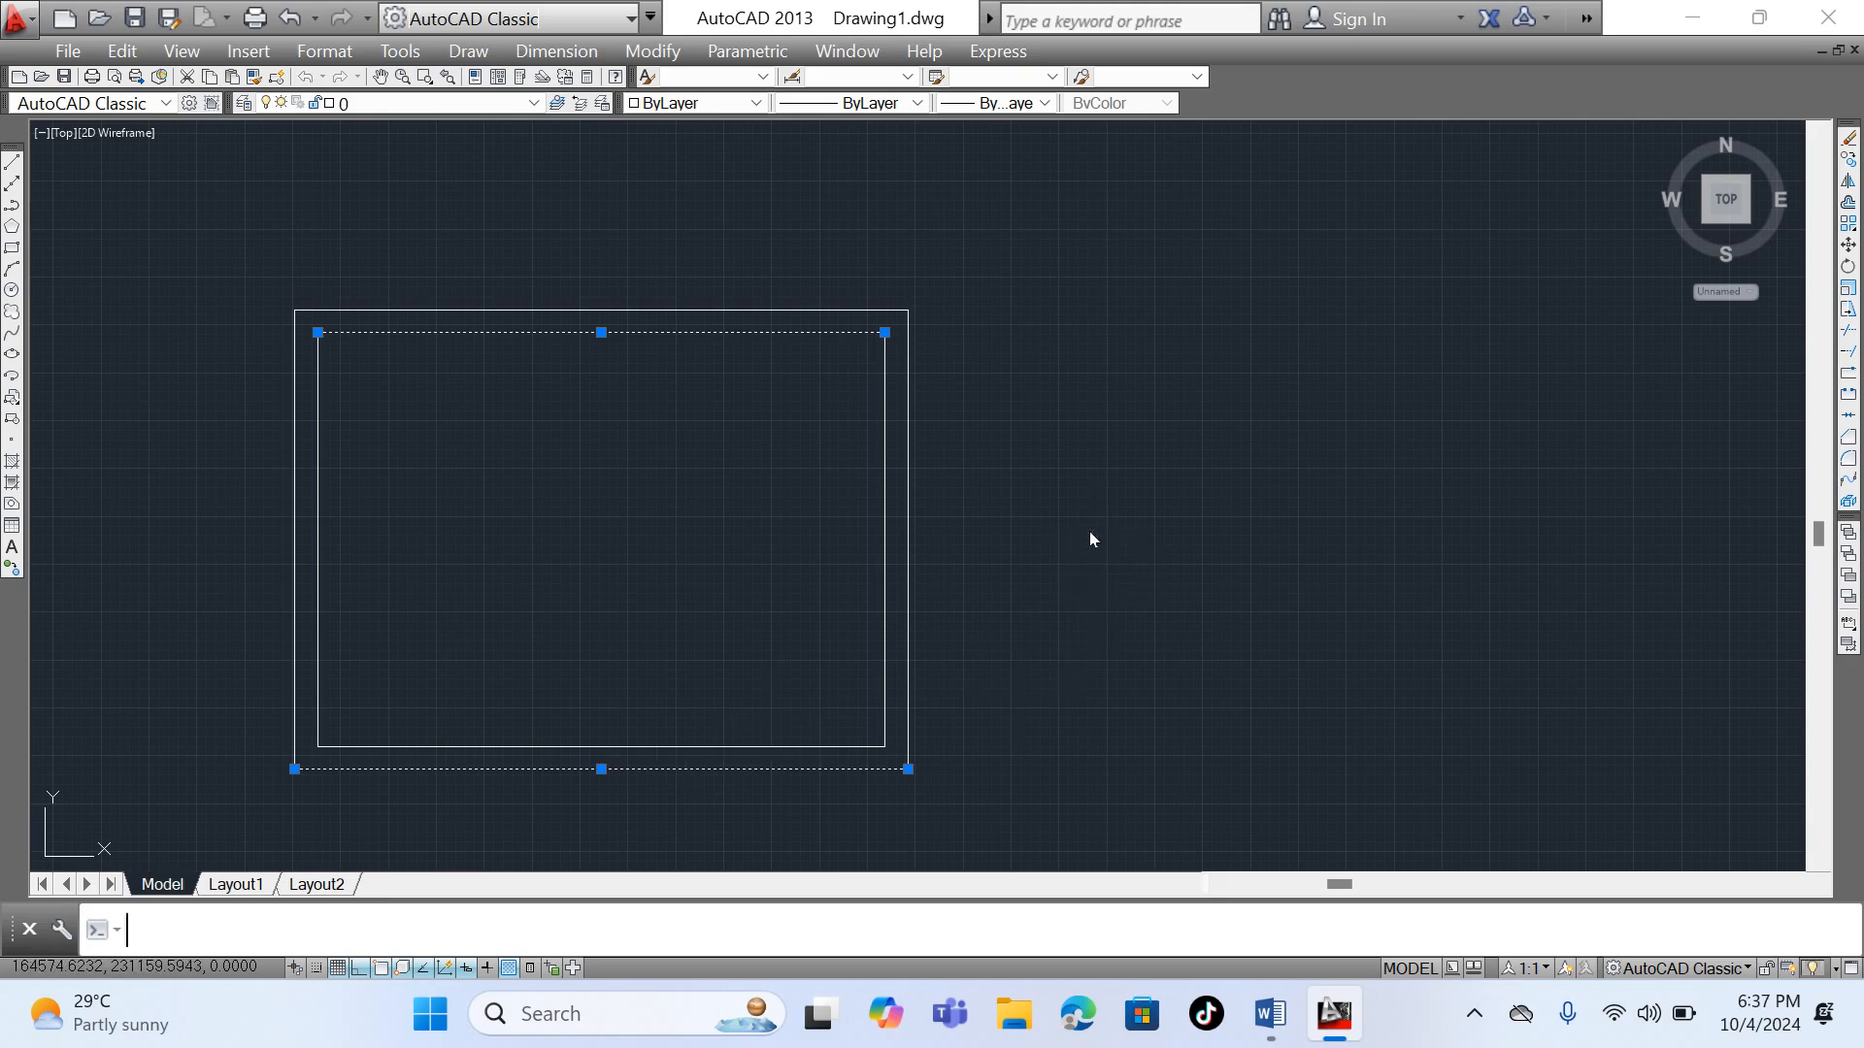
type("x")
key("Return")
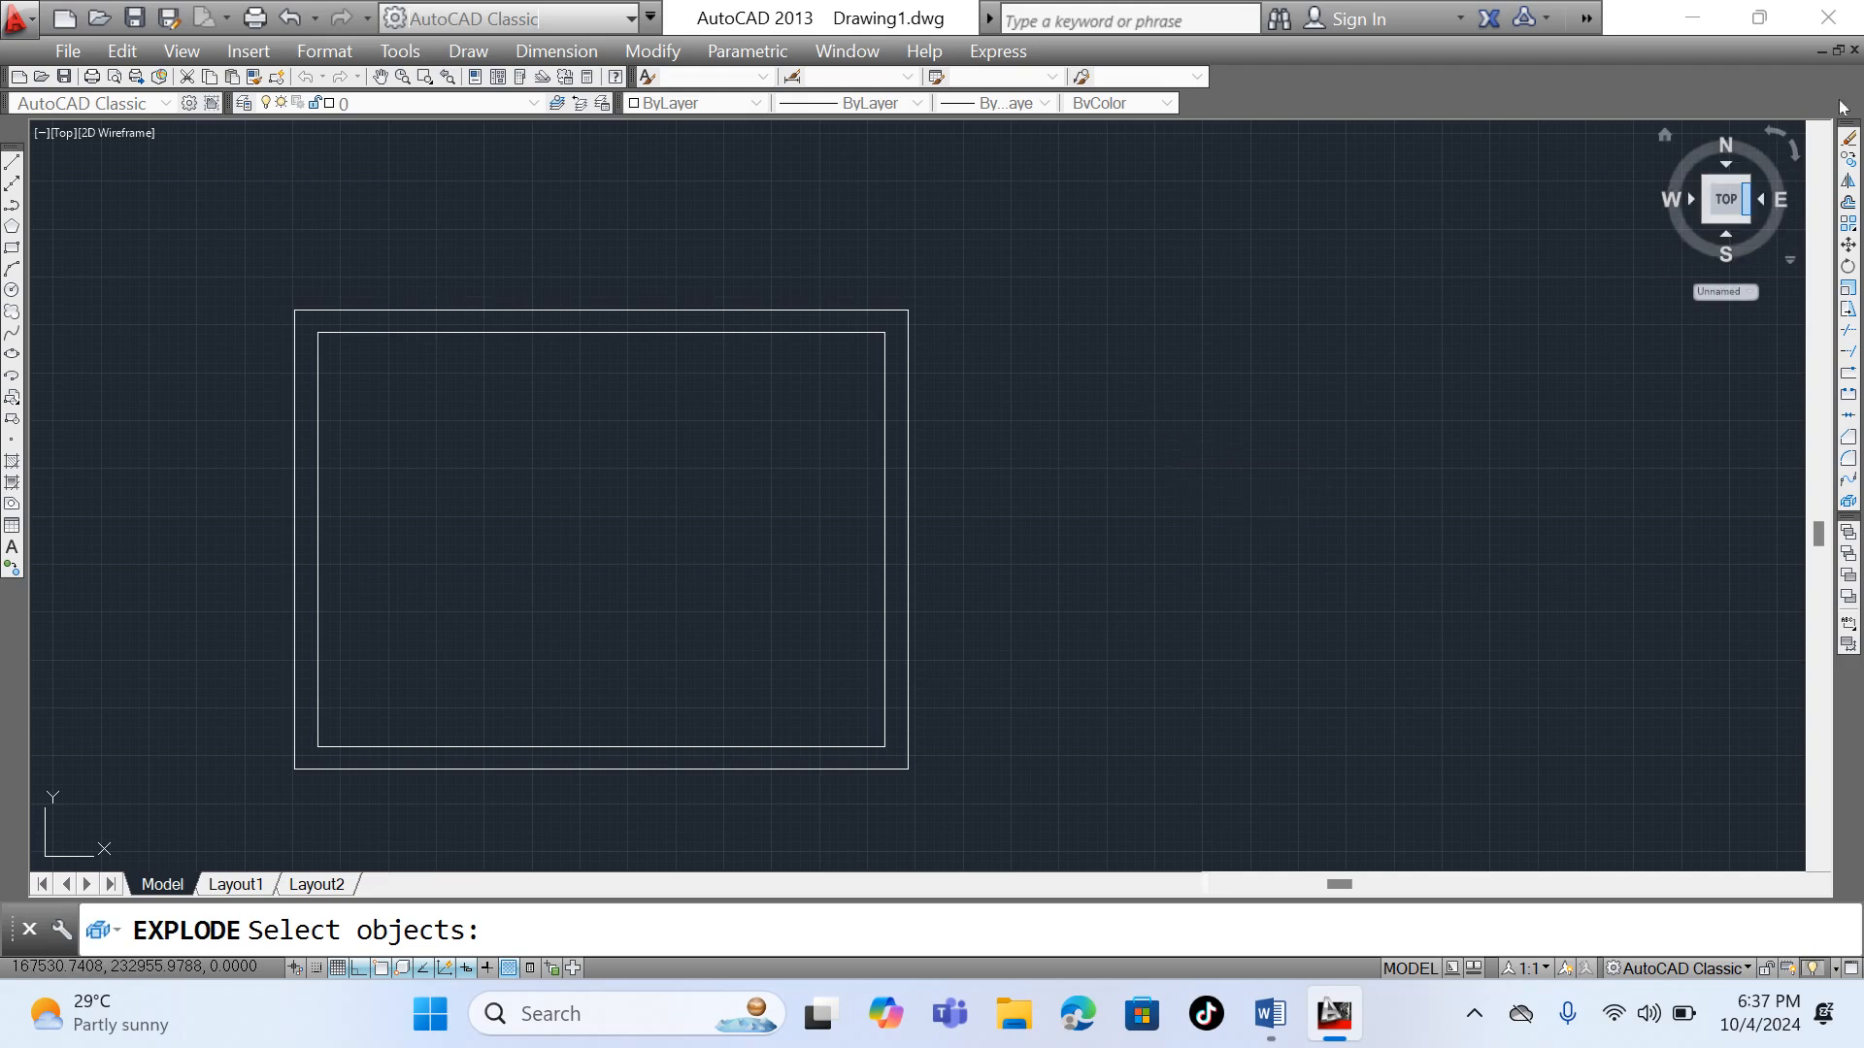
- Offset the inner rectangle's left line 1500 to the right using the Through option
left_click(1848, 202)
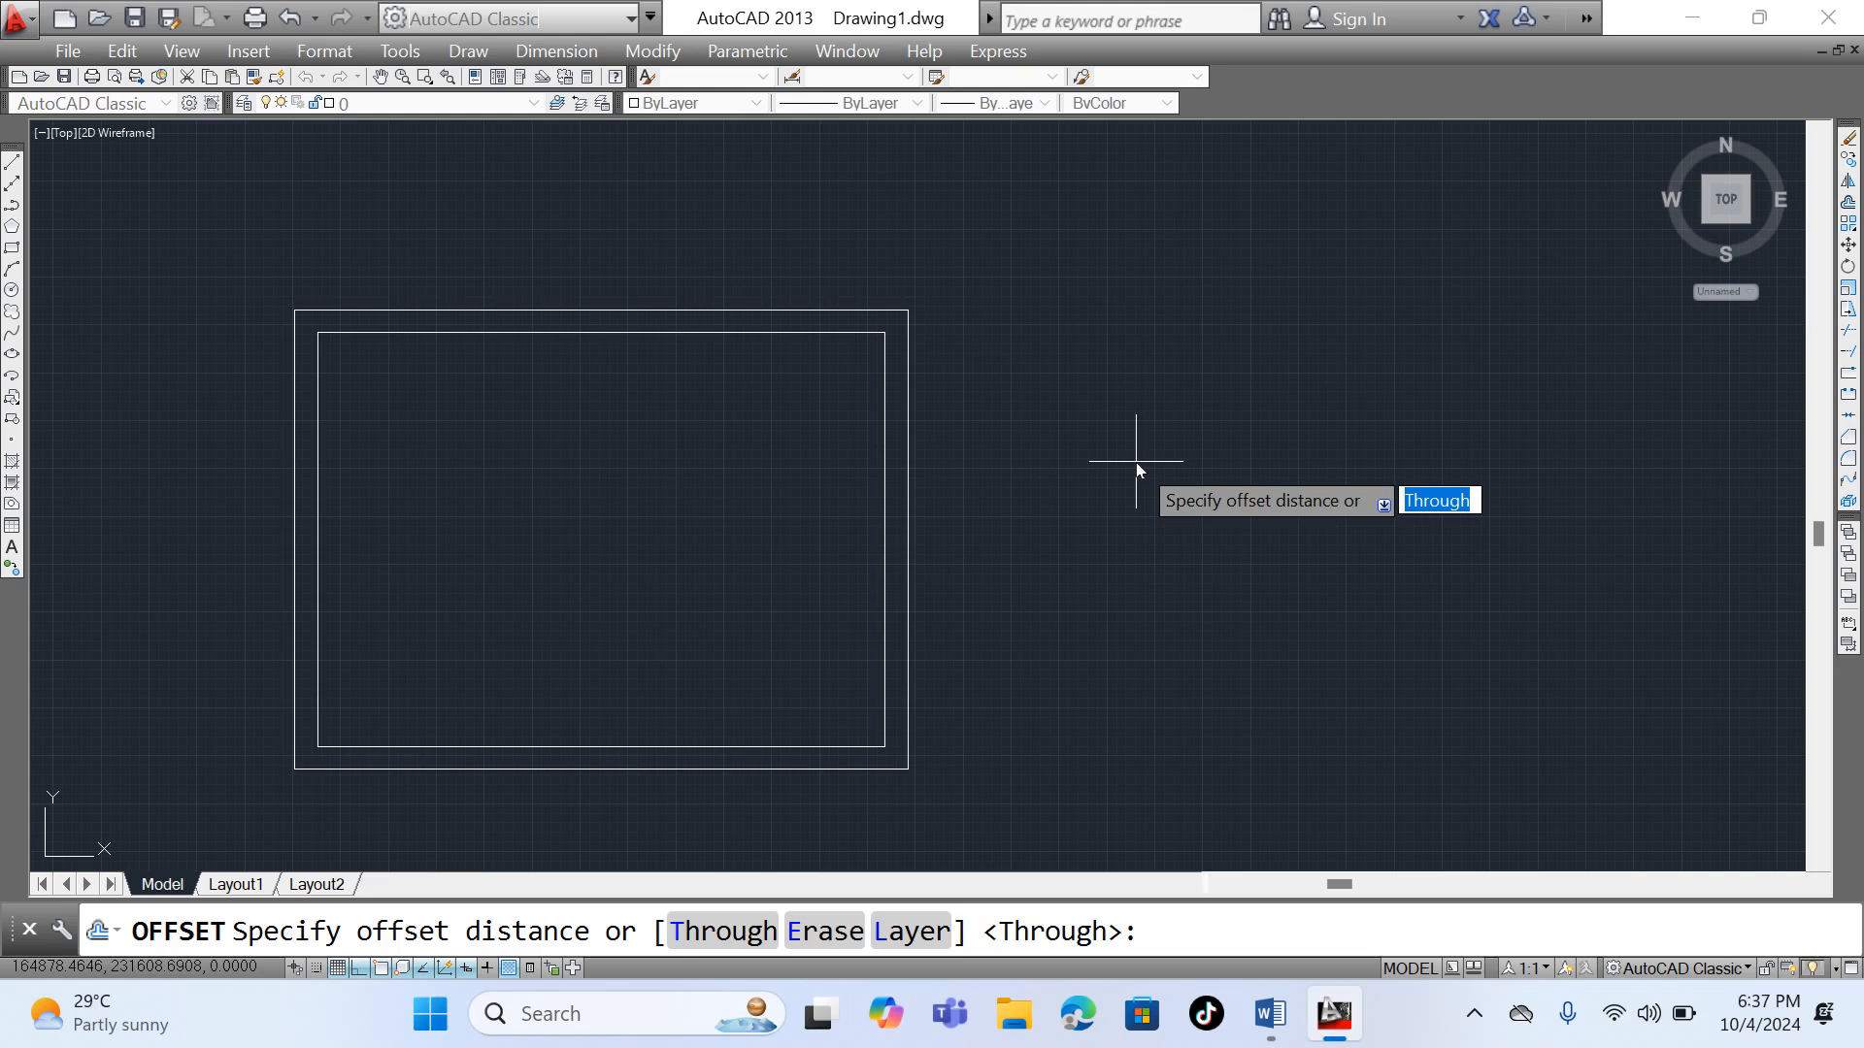
key("Return")
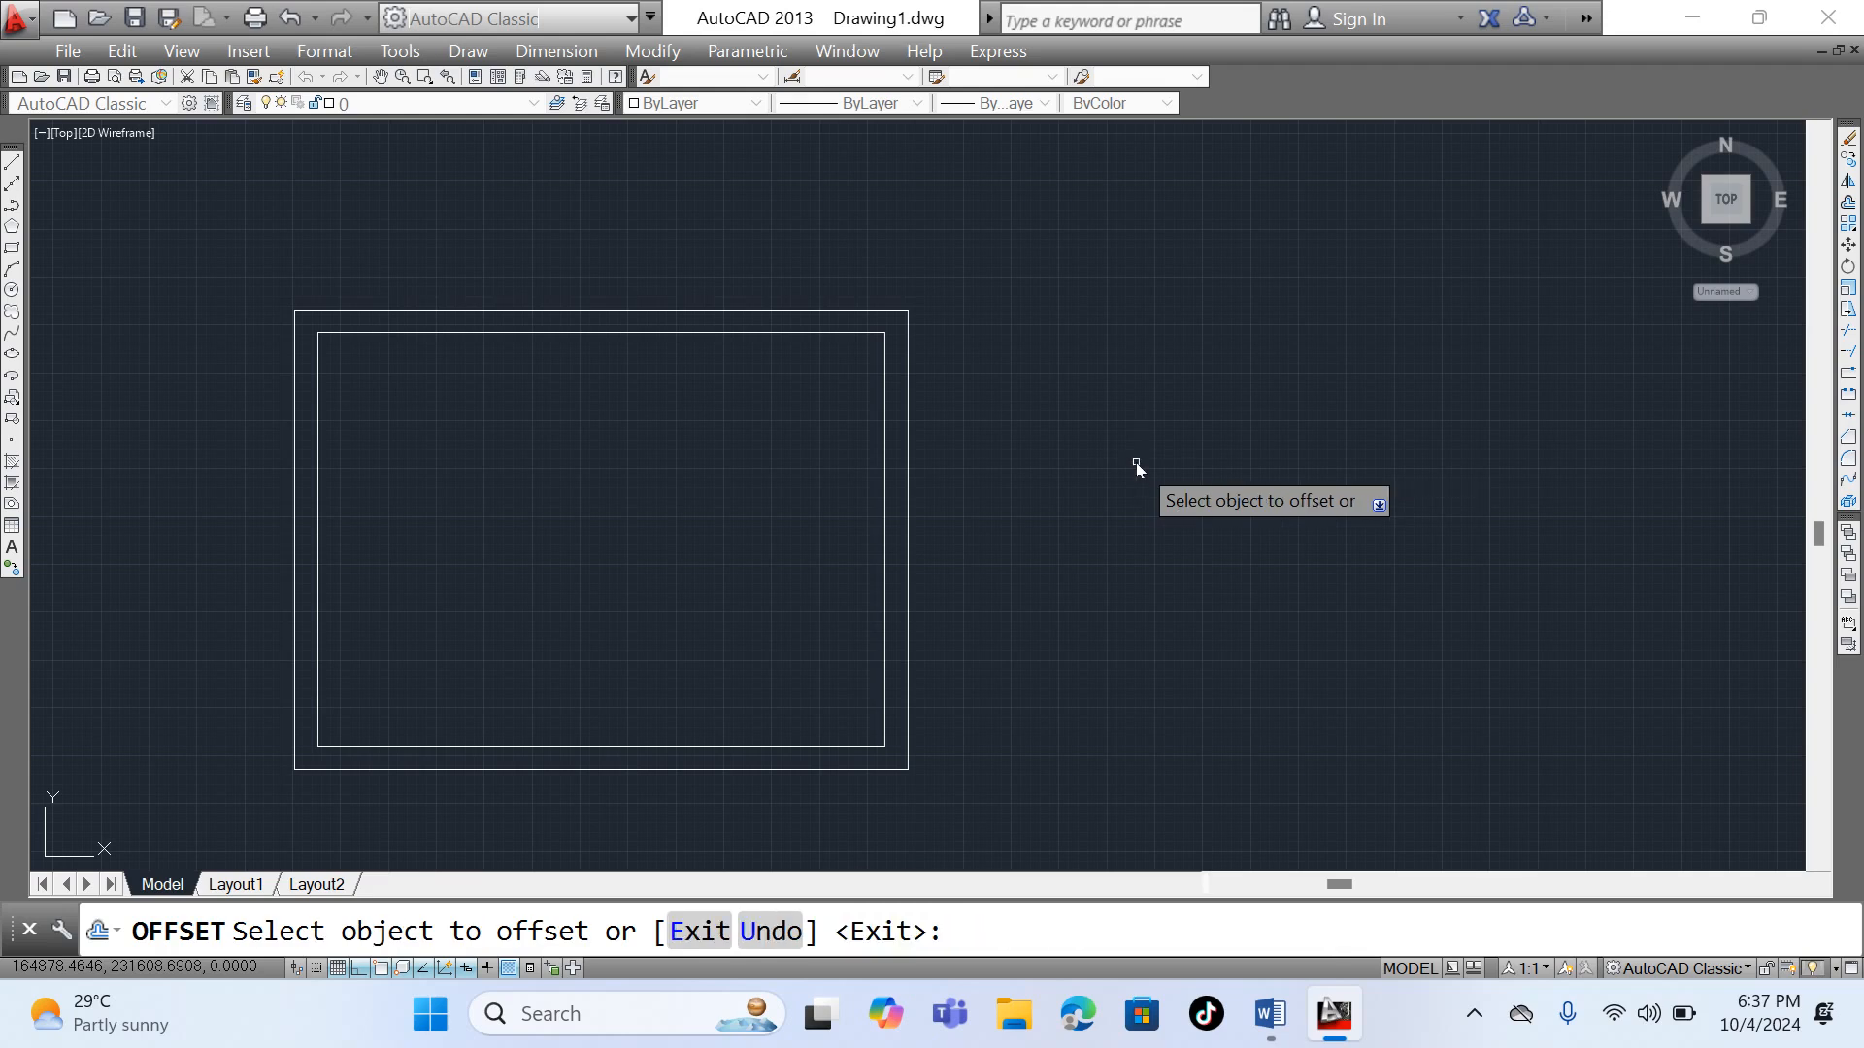
left_click(319, 514)
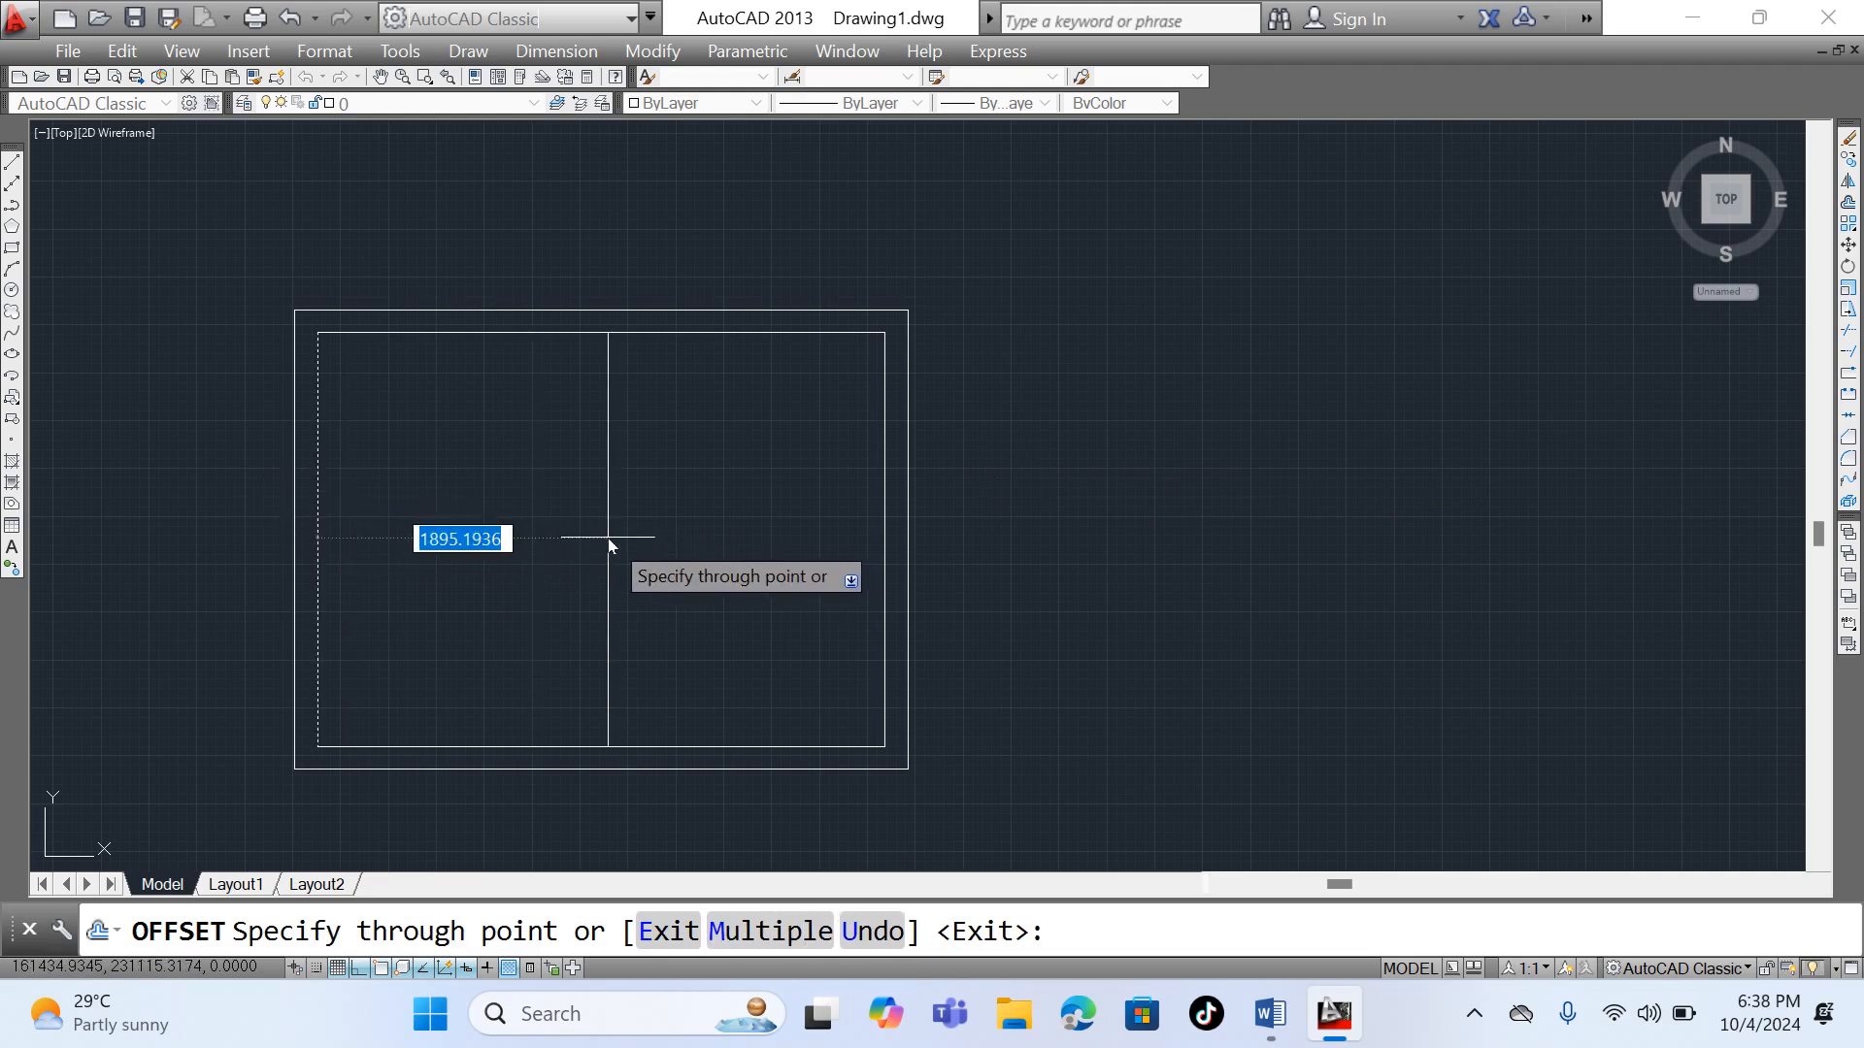
type("25")
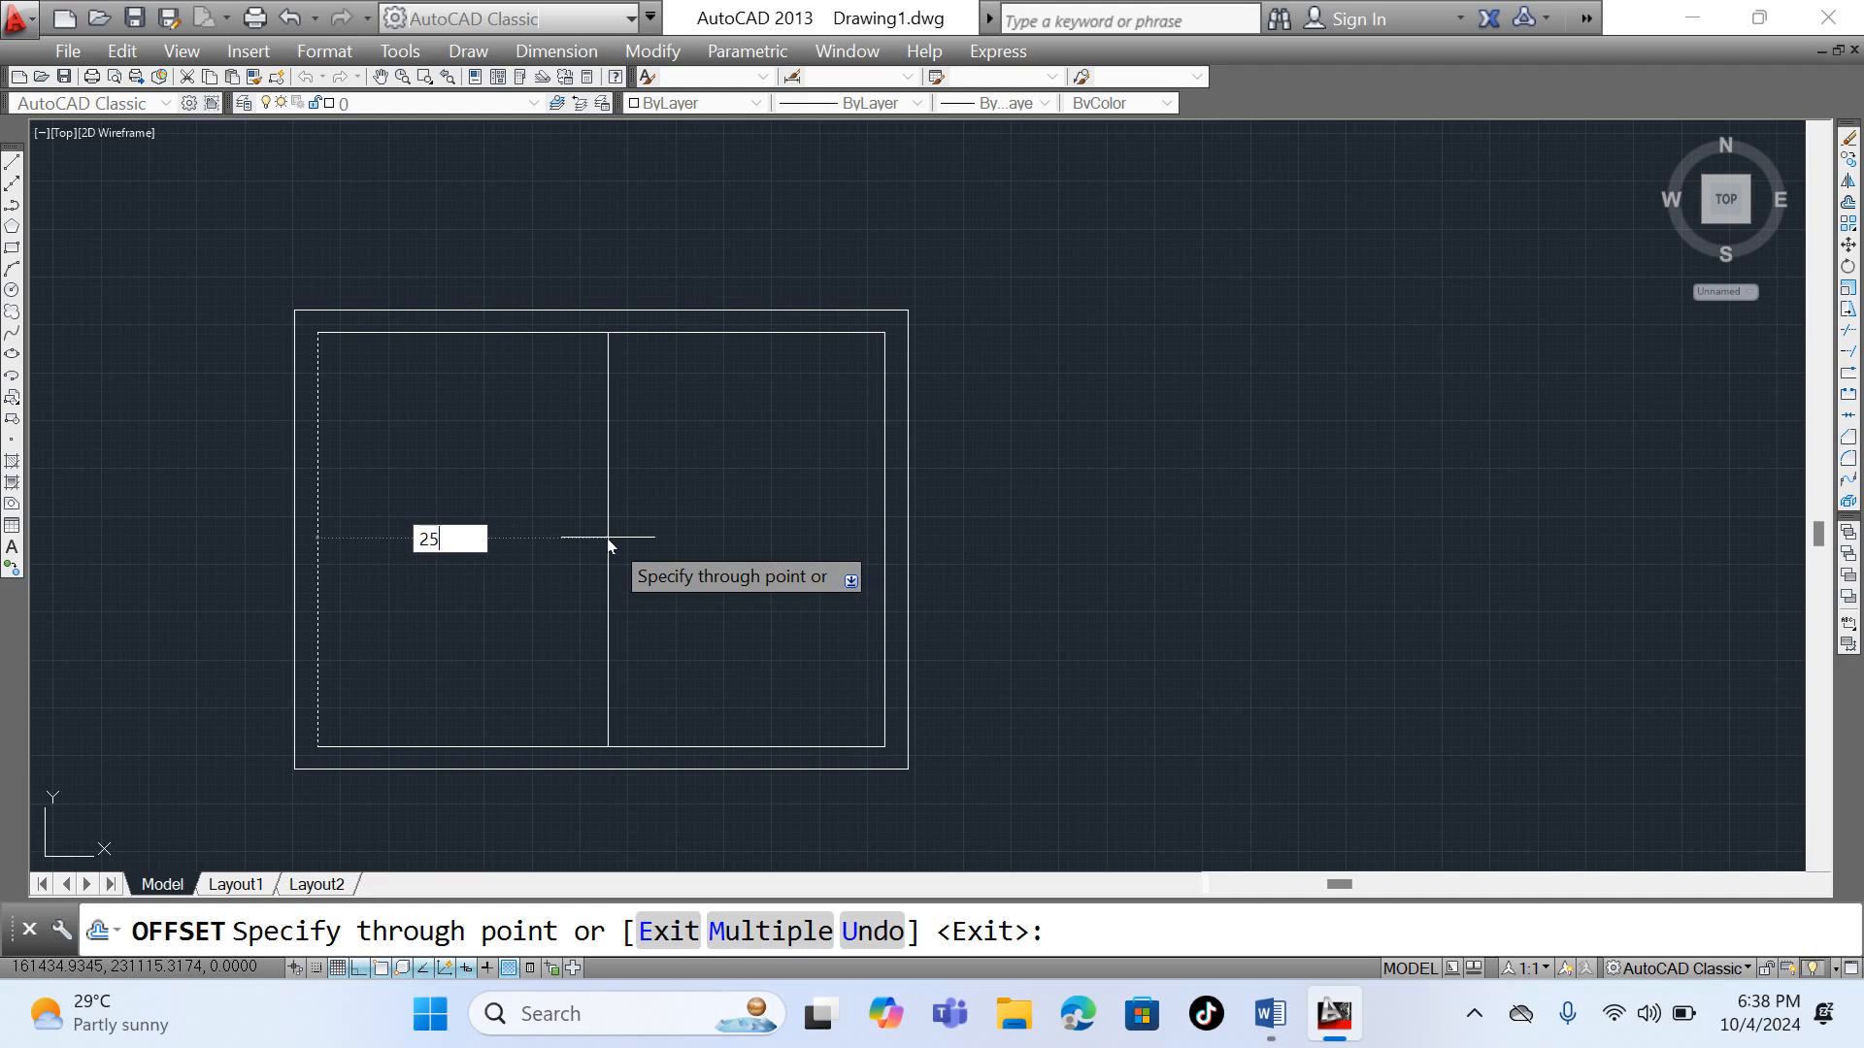
key("BackSpace")
key("BackSpace")
type("1500")
key("Return")
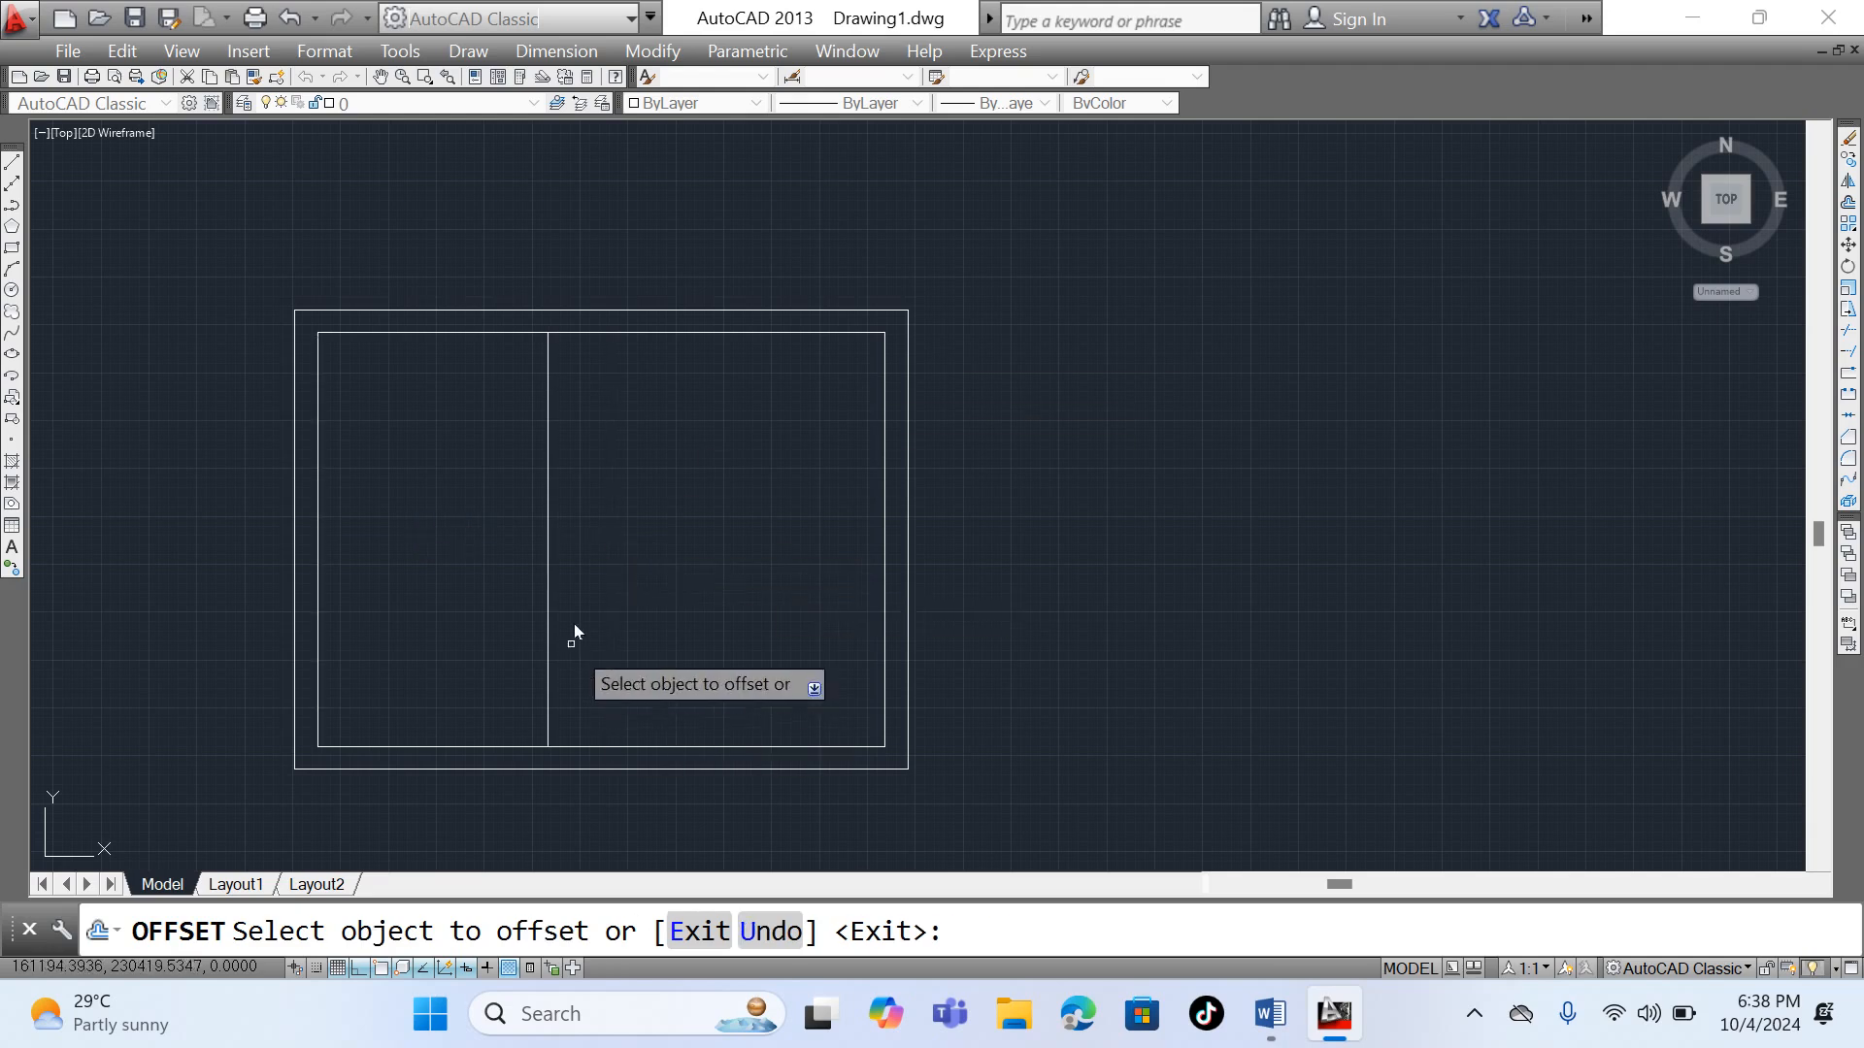
- Offset the new vertical line 150 to the right to form a double partition line
left_click(548, 520)
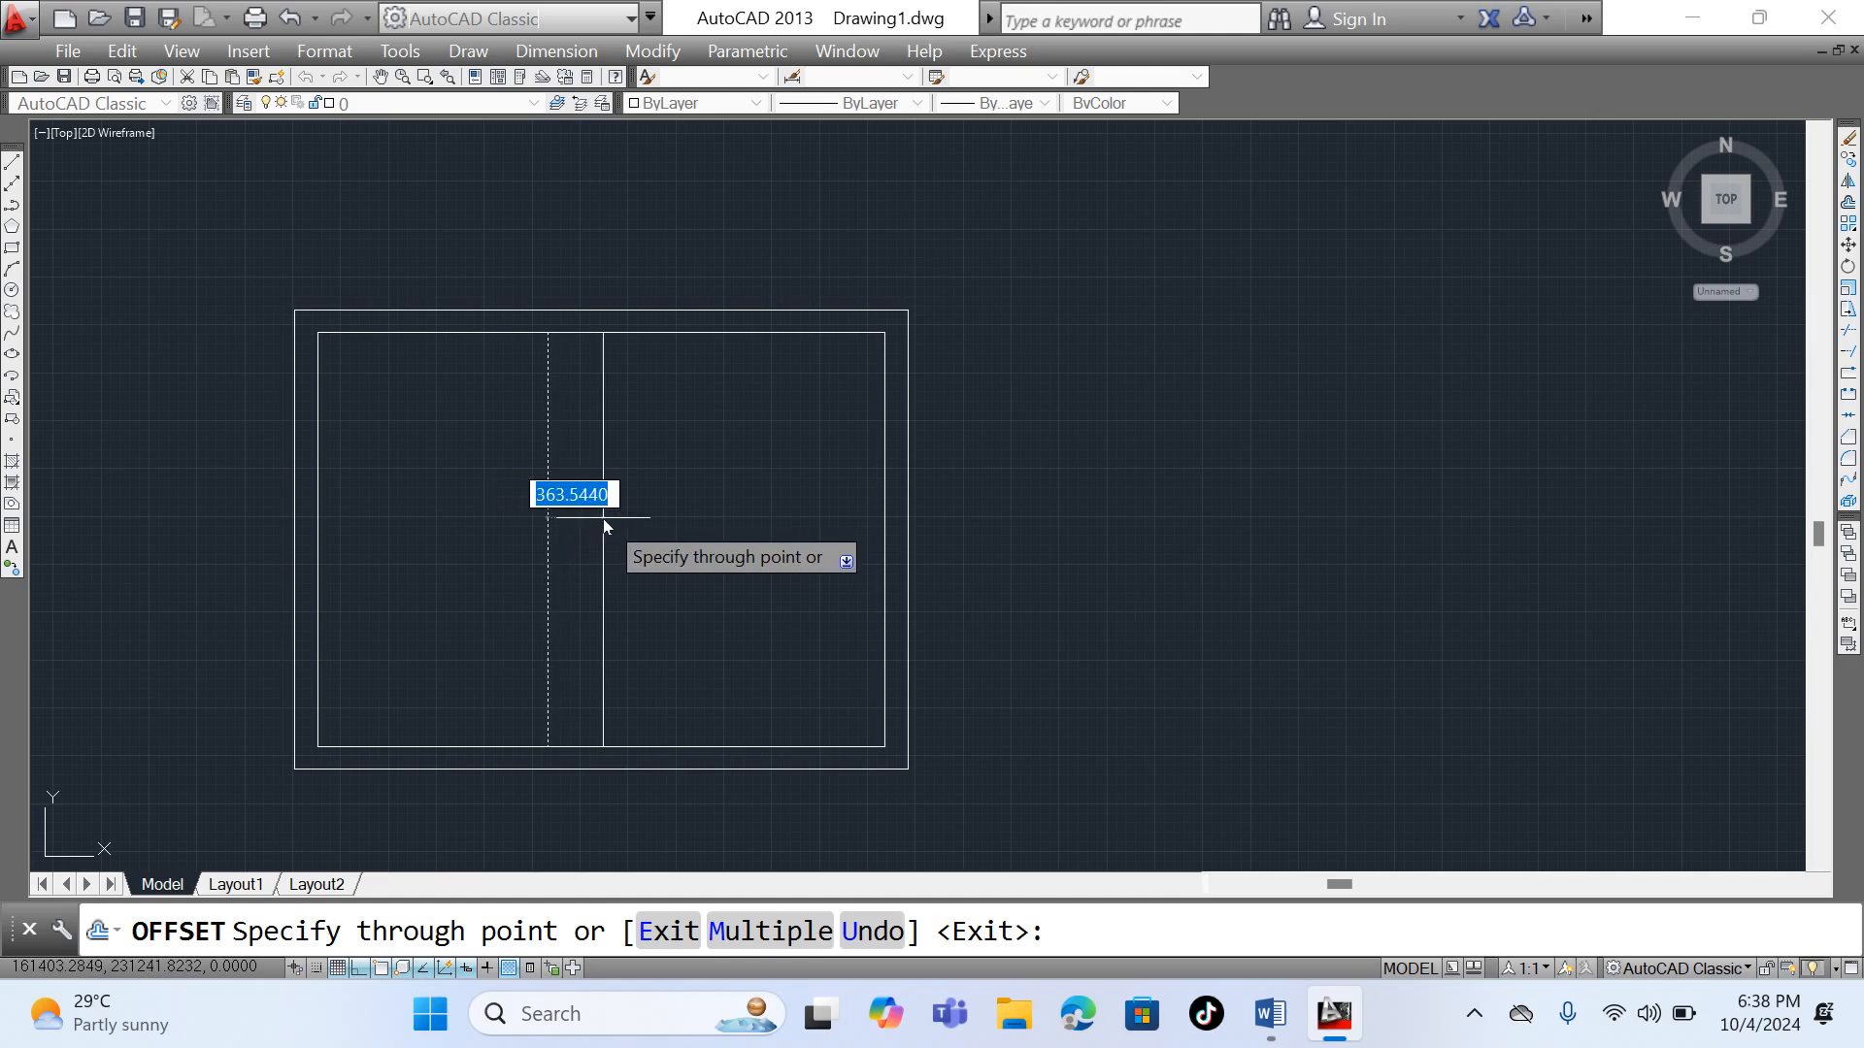
type("150")
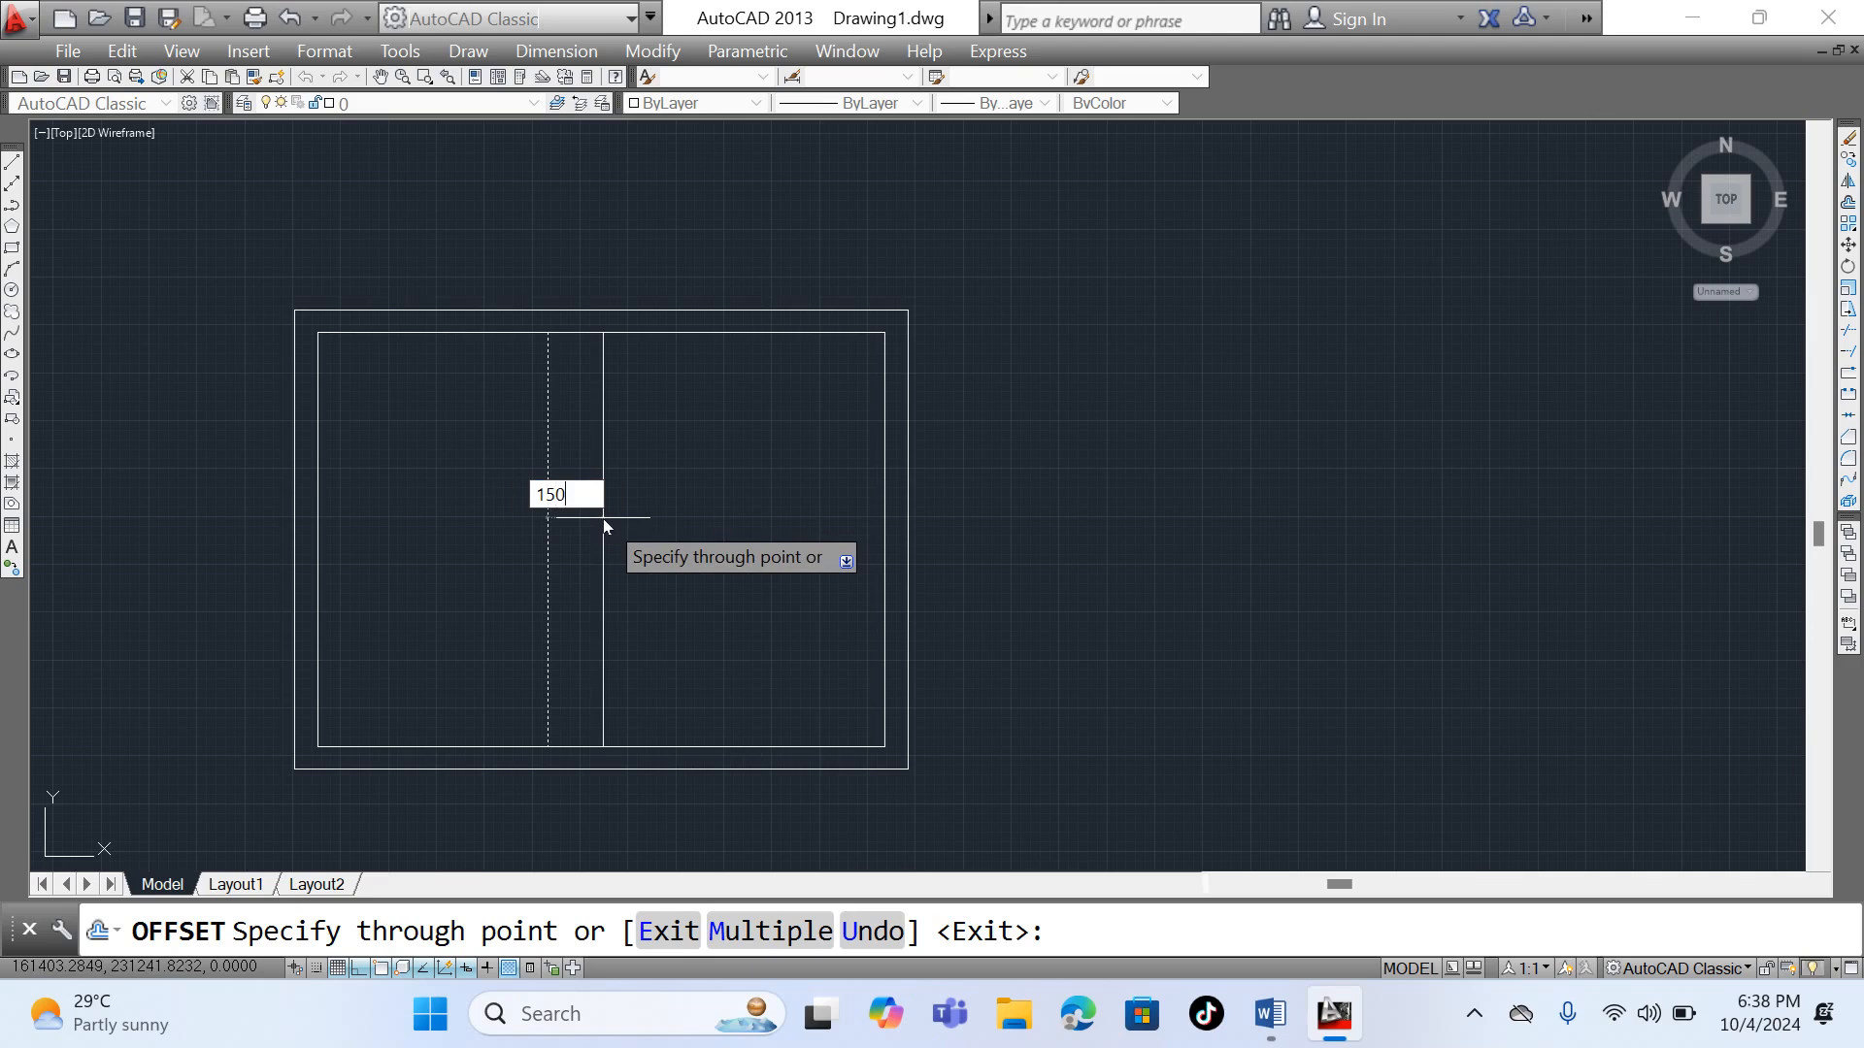
key("Return")
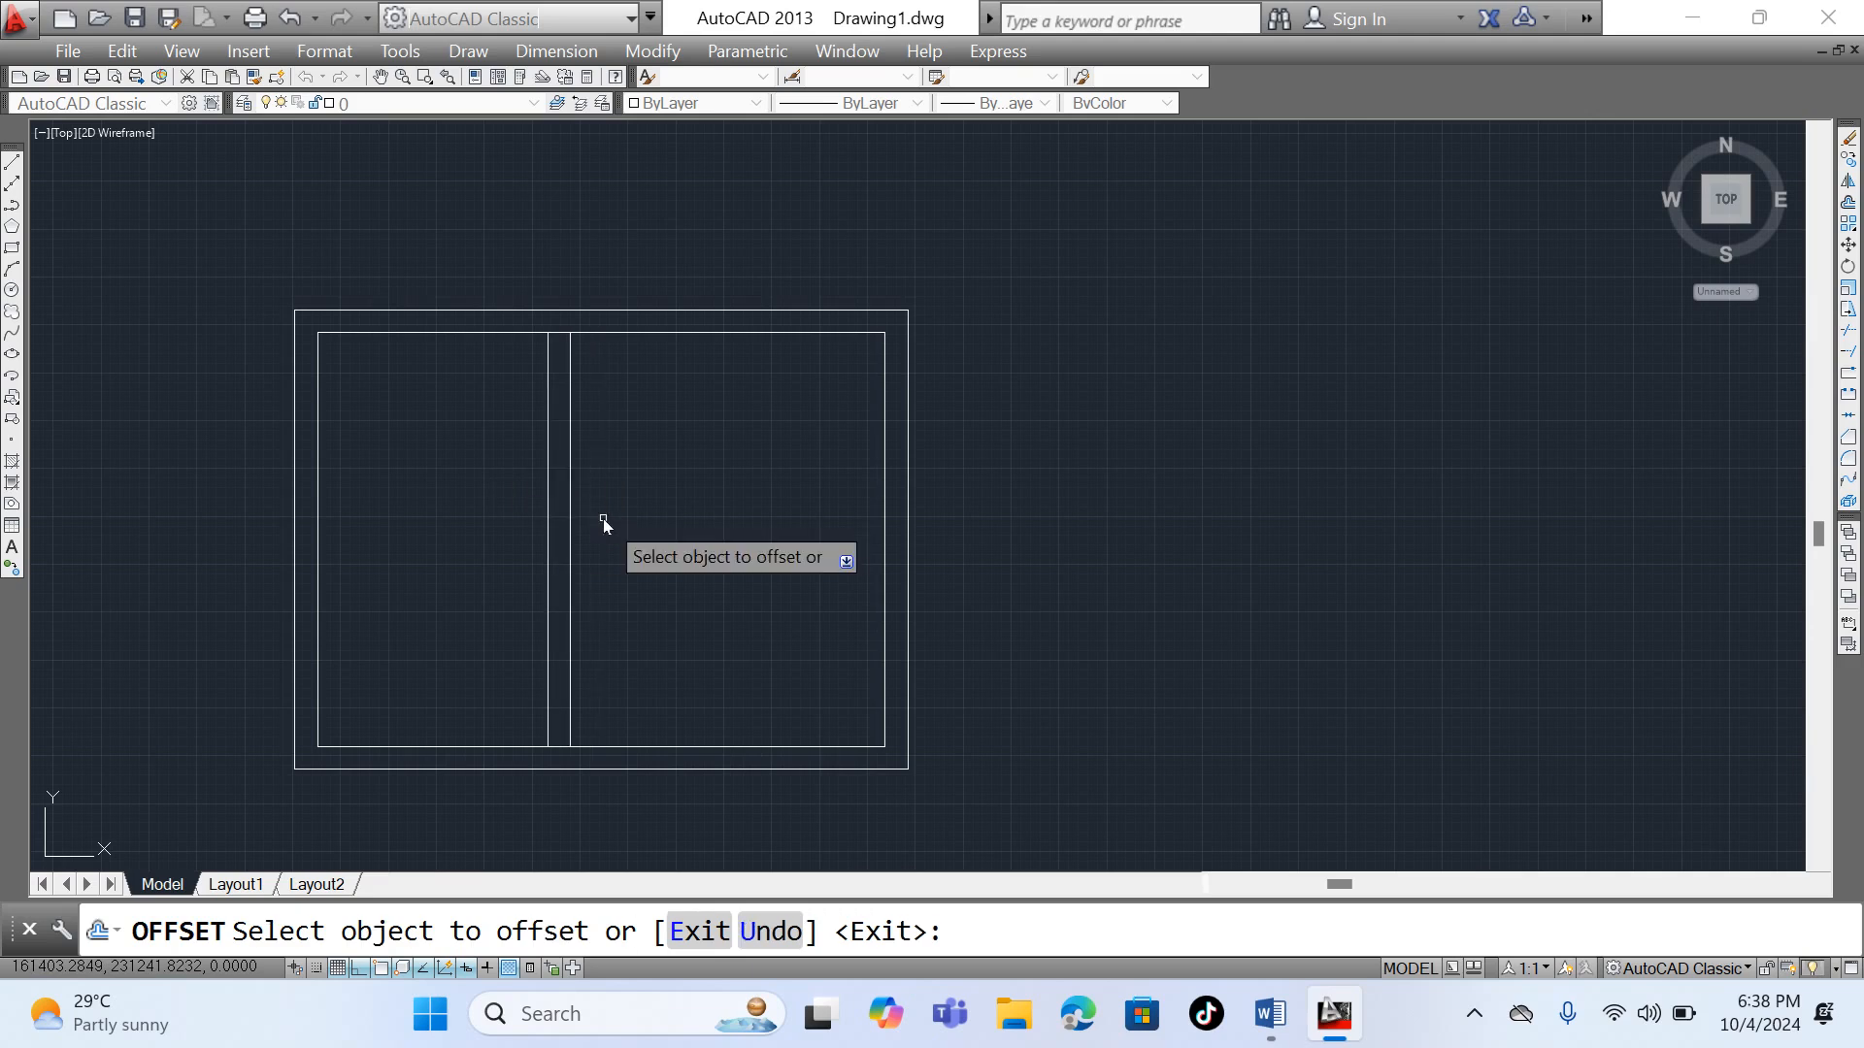
- Offset the inner rectangle's top line 1500 downward
left_click(829, 334)
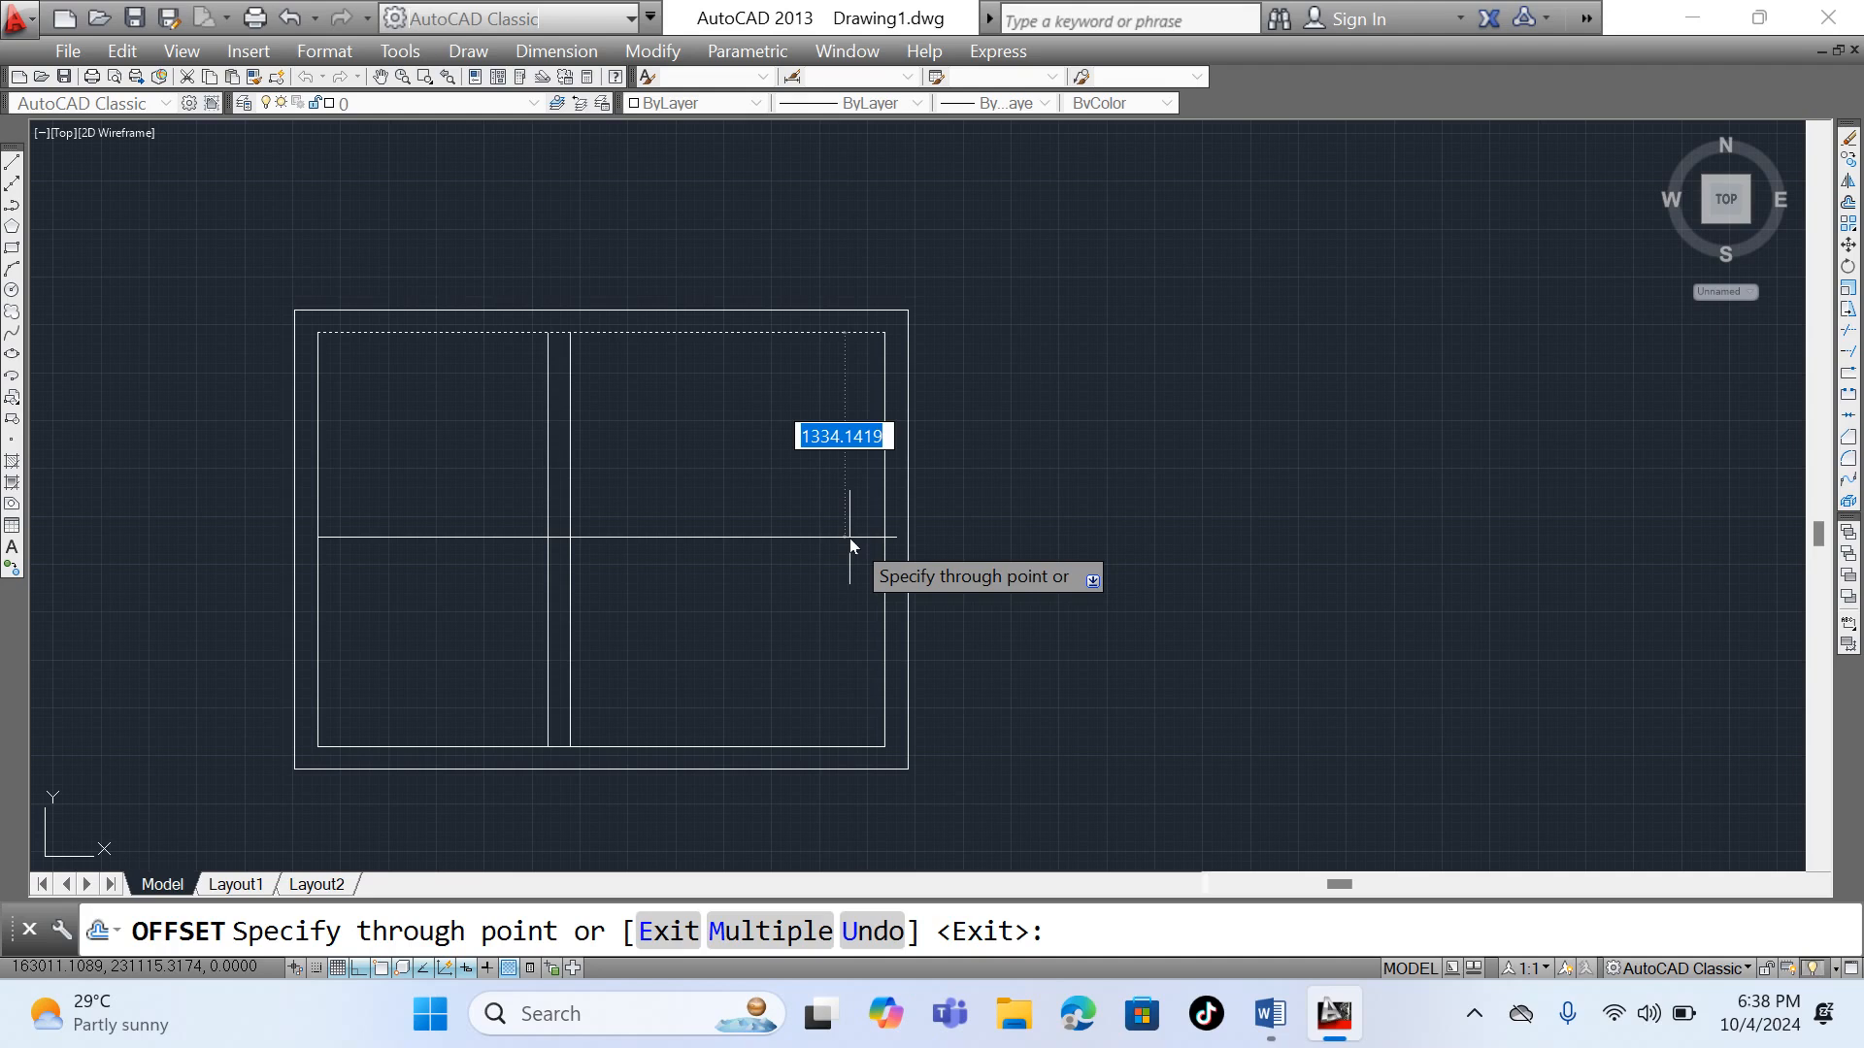
type("1")
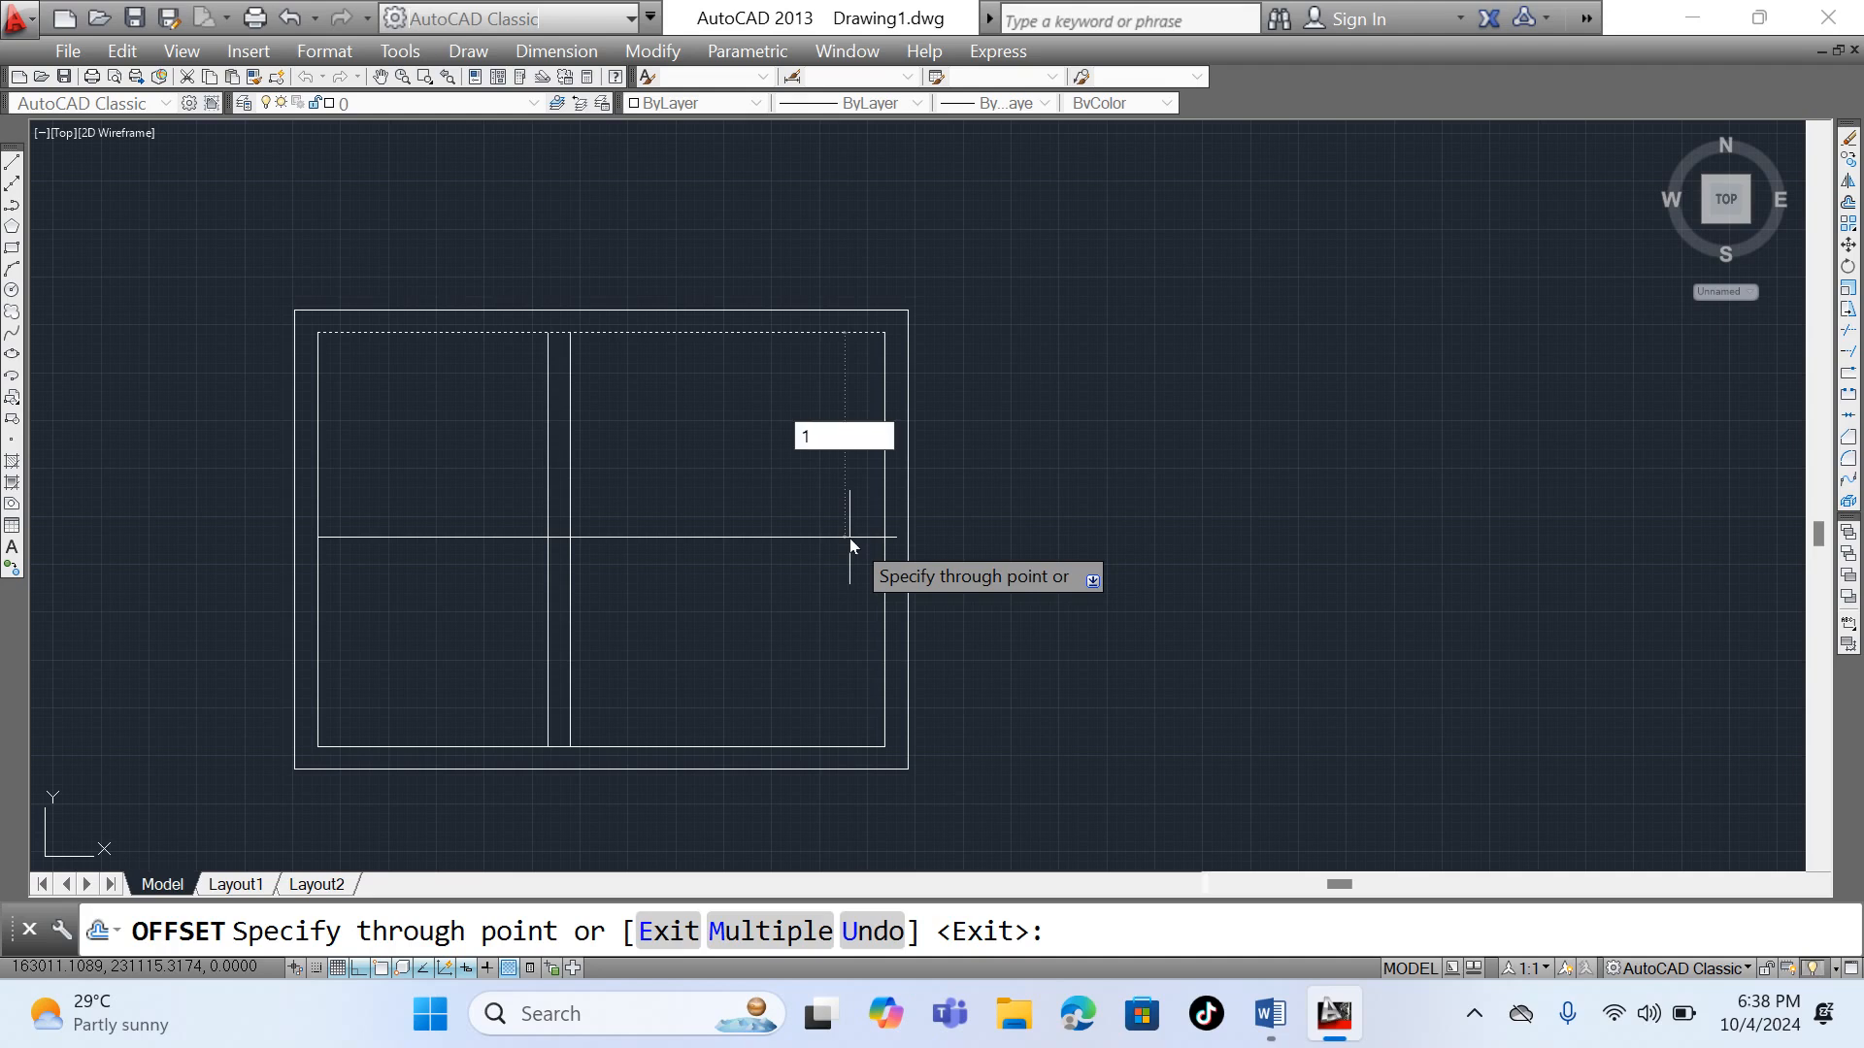
type("500")
key("Return")
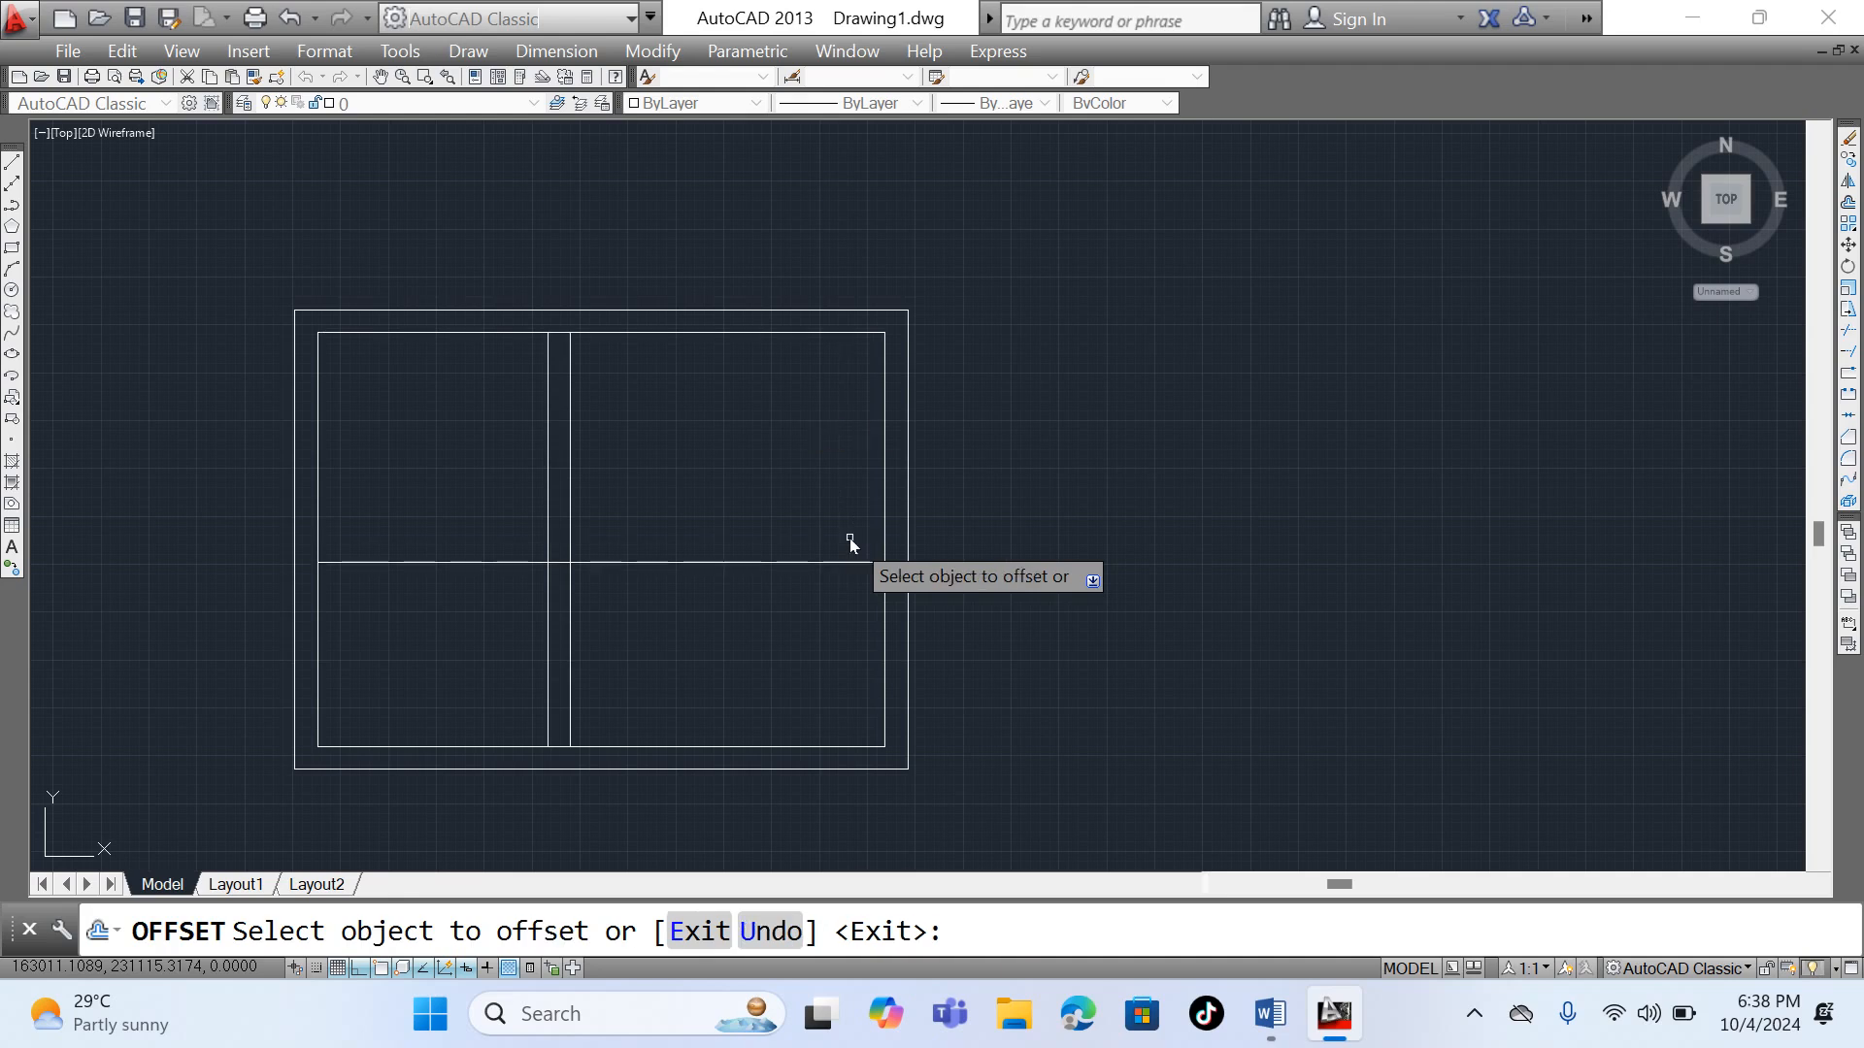
- Offset the new horizontal line 150 downward and end the Offset command
left_click(785, 563)
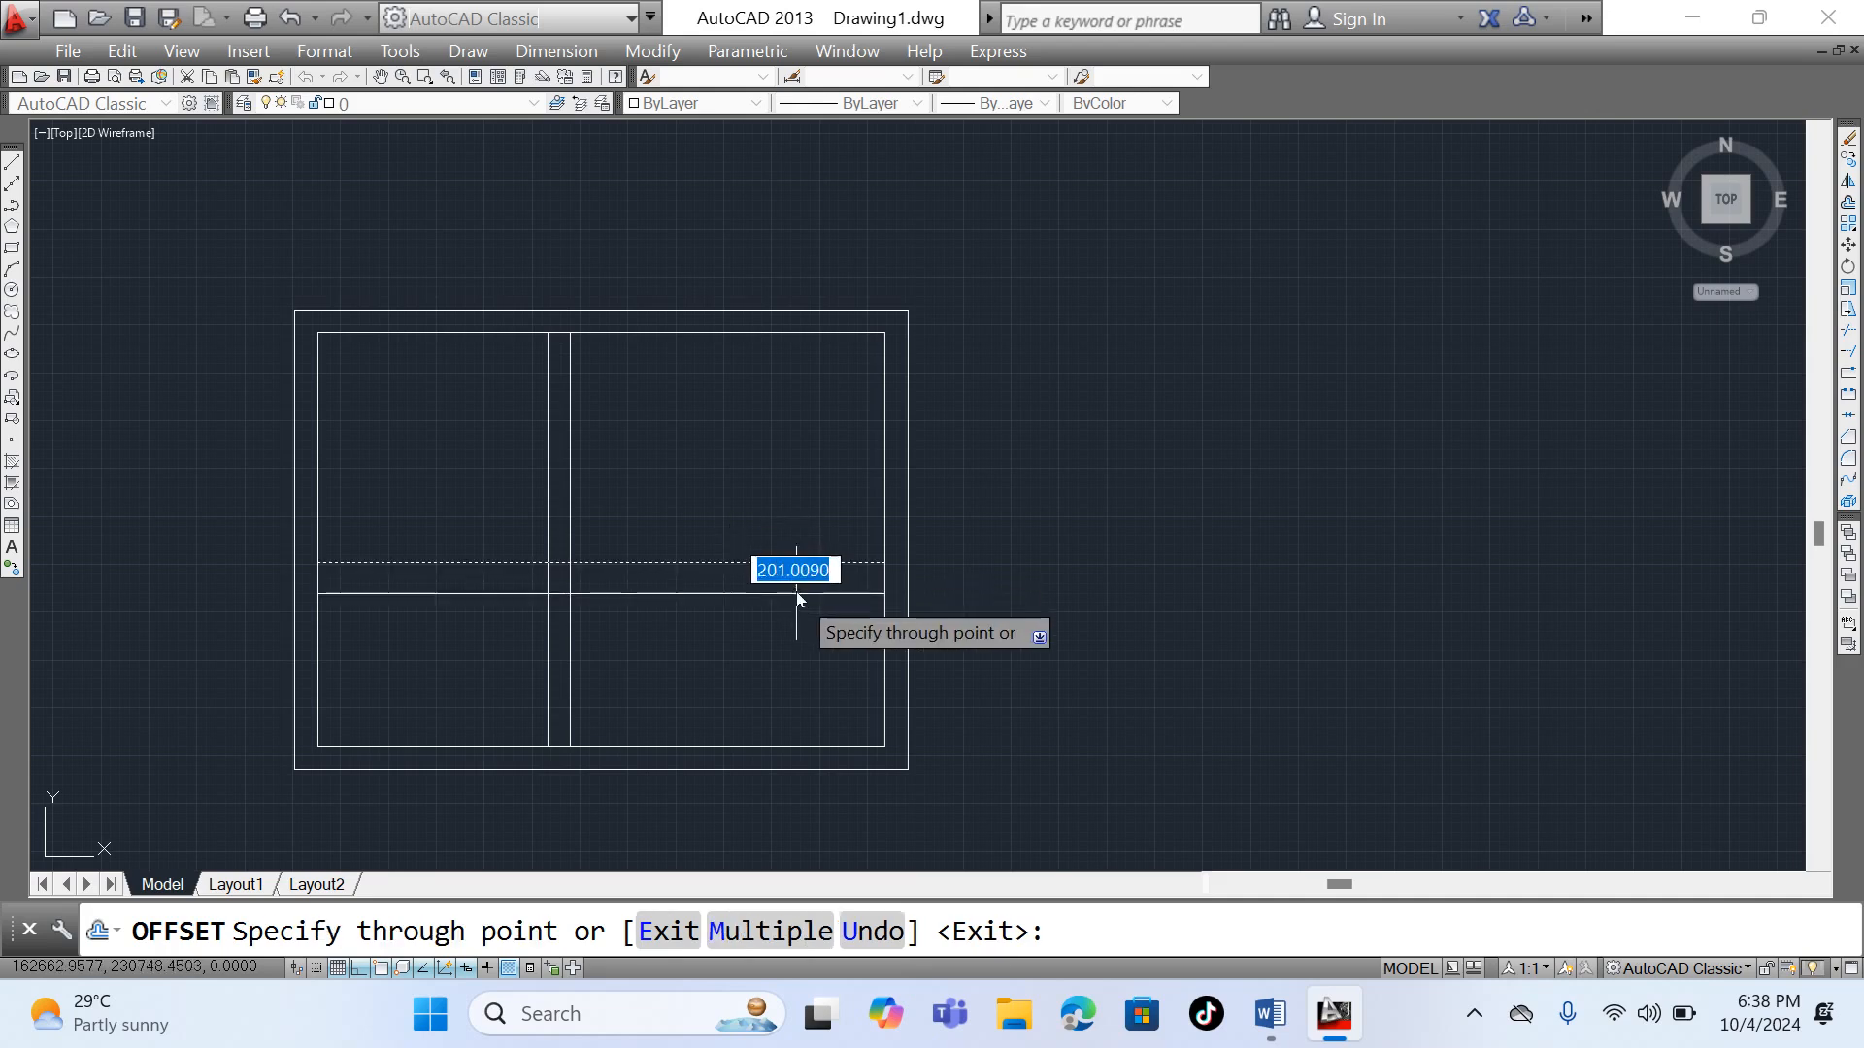
type("150")
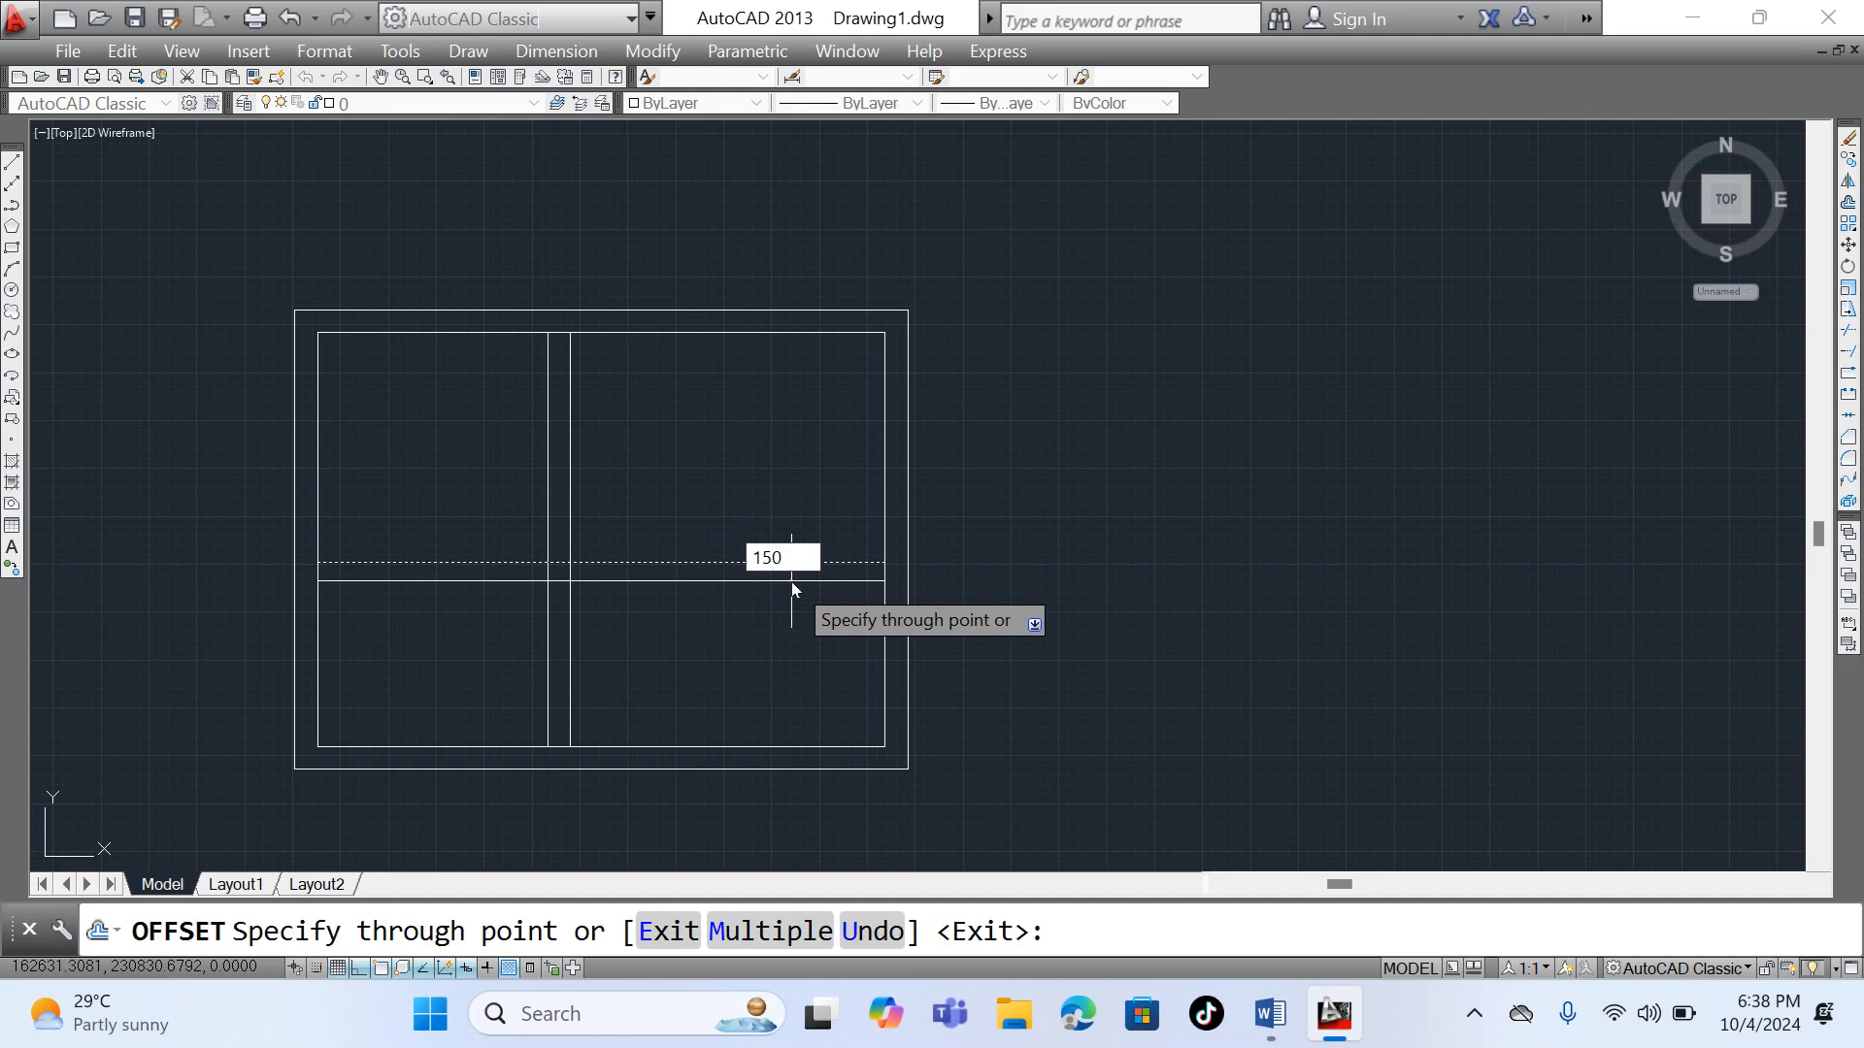
key("Return")
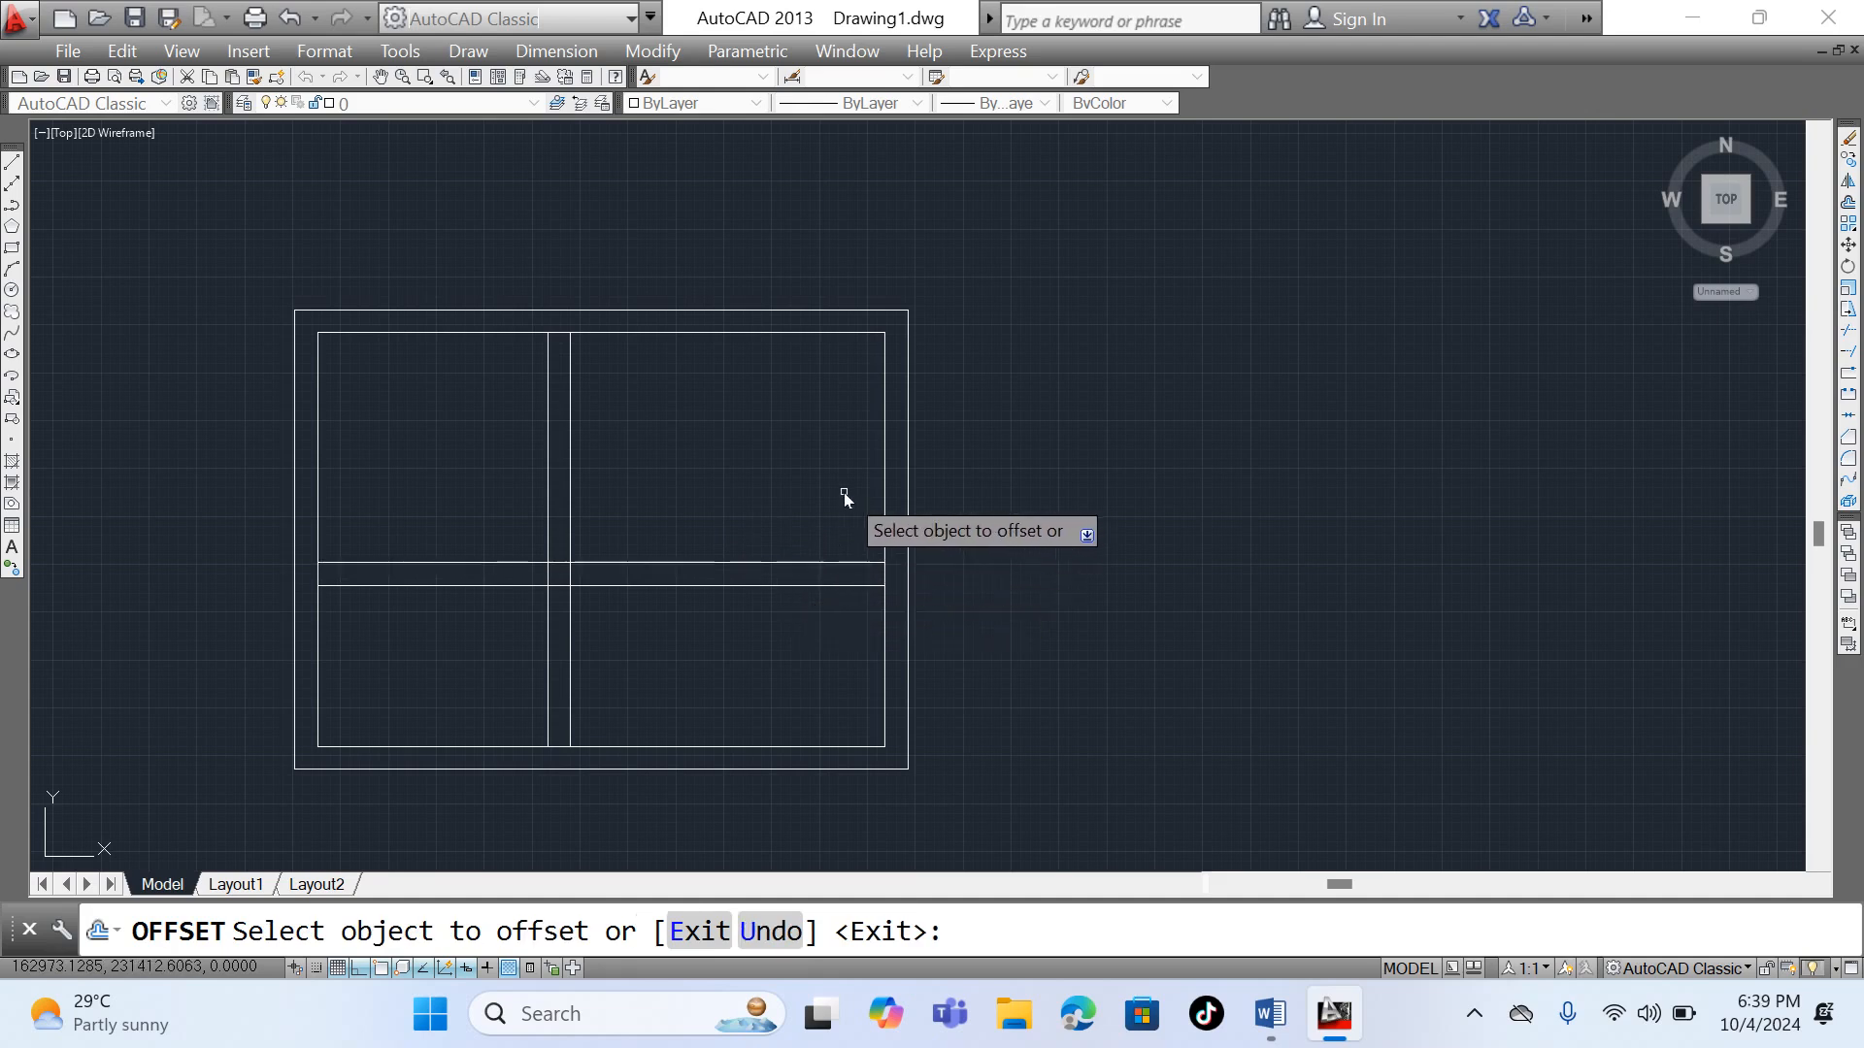
key("Escape")
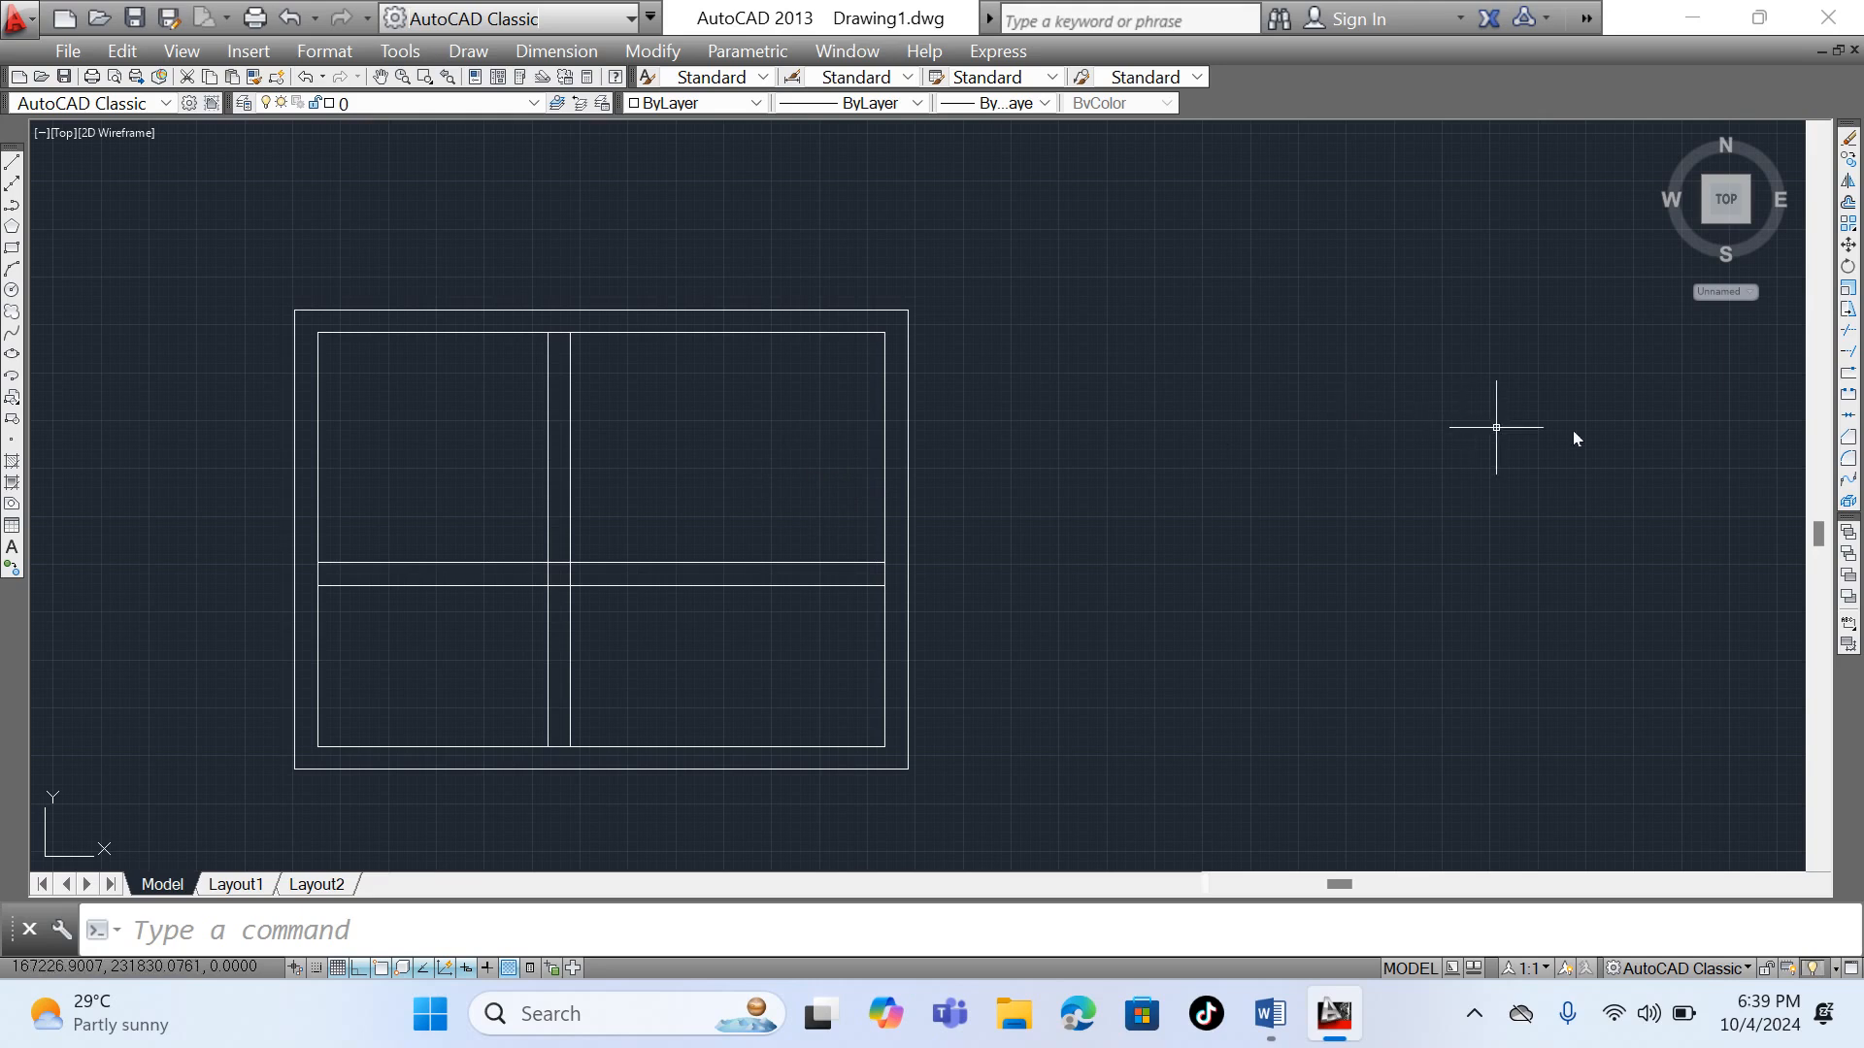
- Trim both horizontal partition lines to the right of the vertical pair, using all objects as cutting edges
left_click(1847, 331)
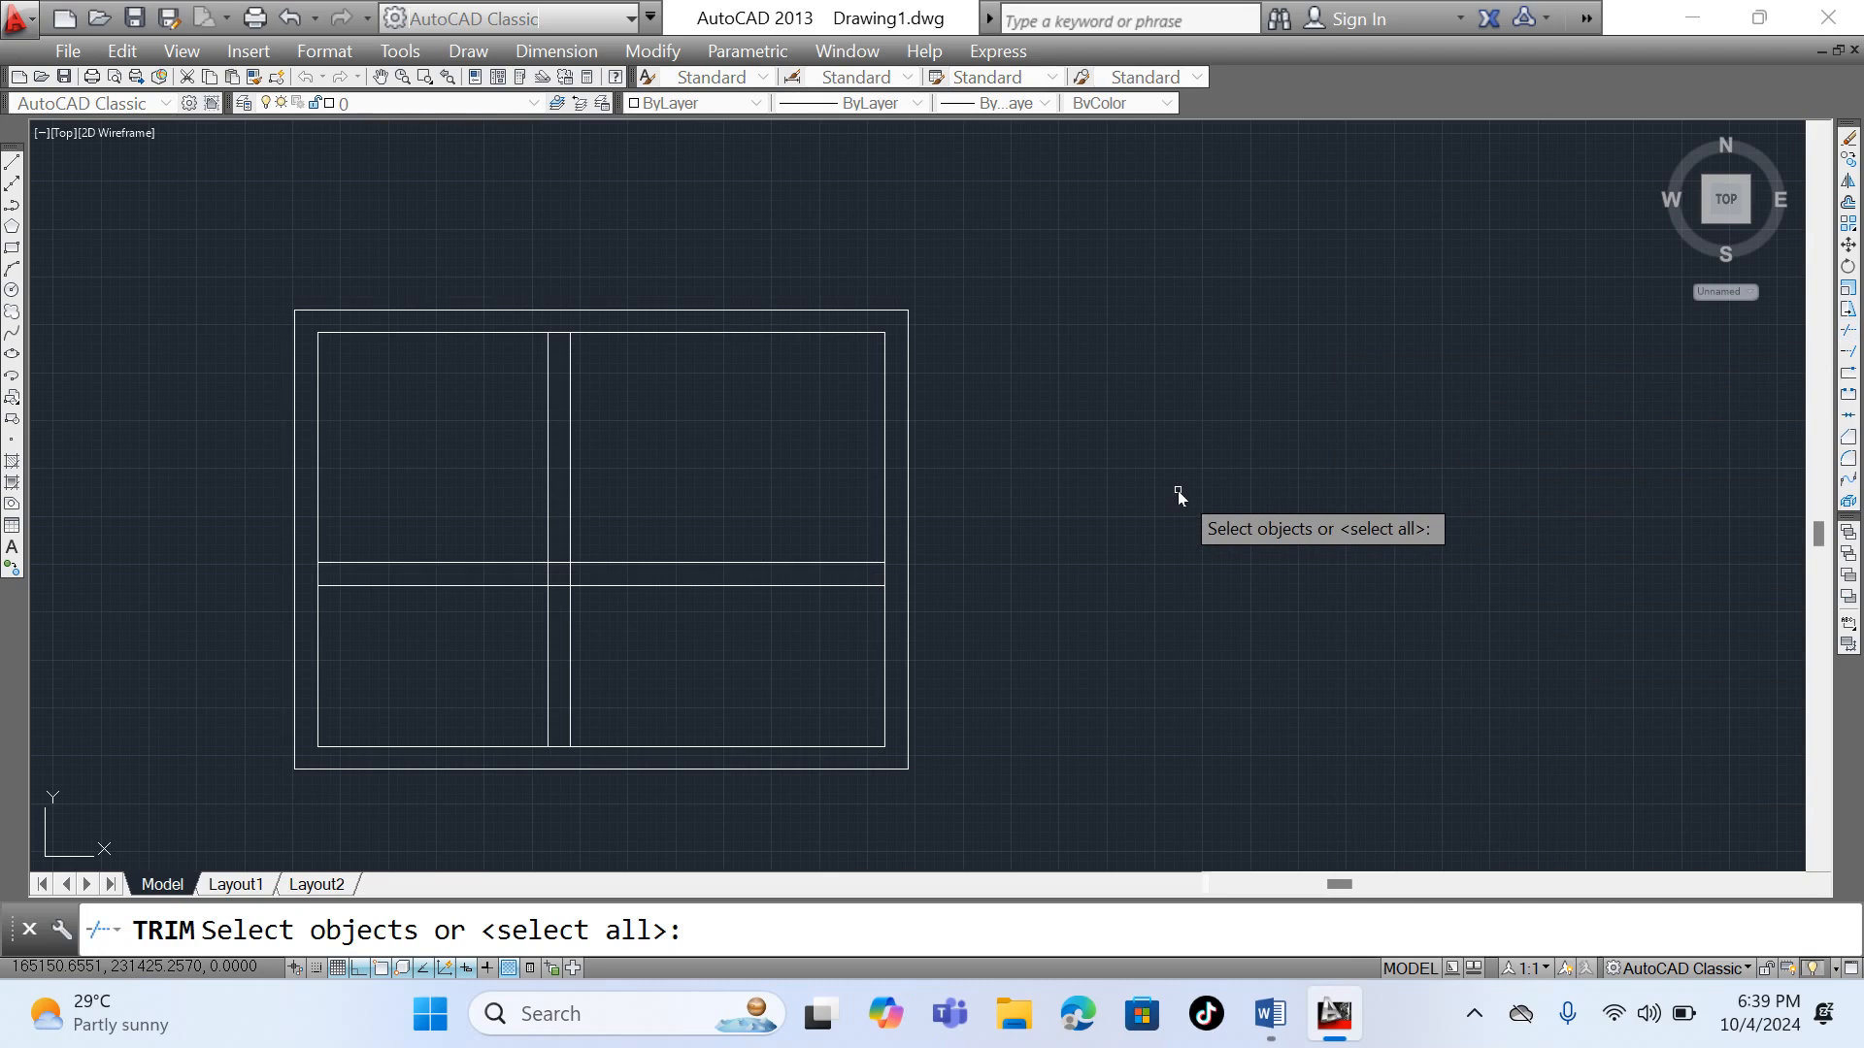
key("Return")
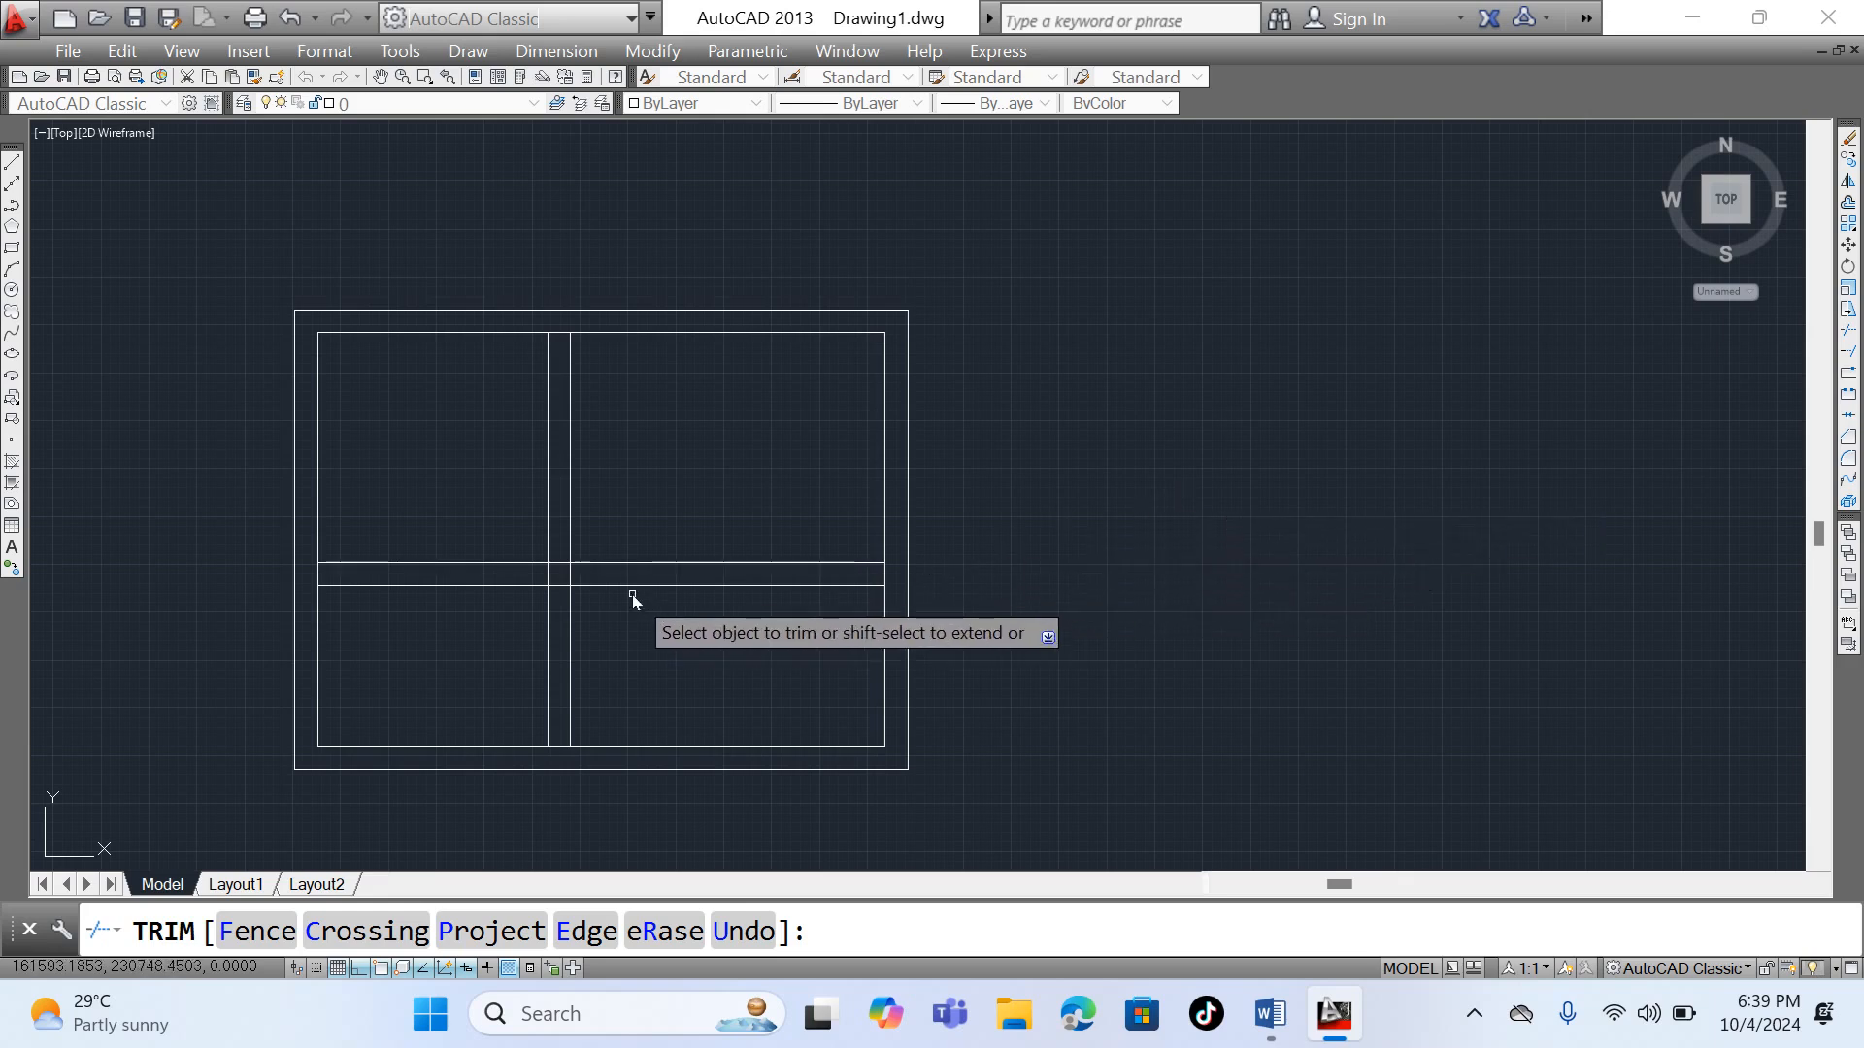
left_click(759, 621)
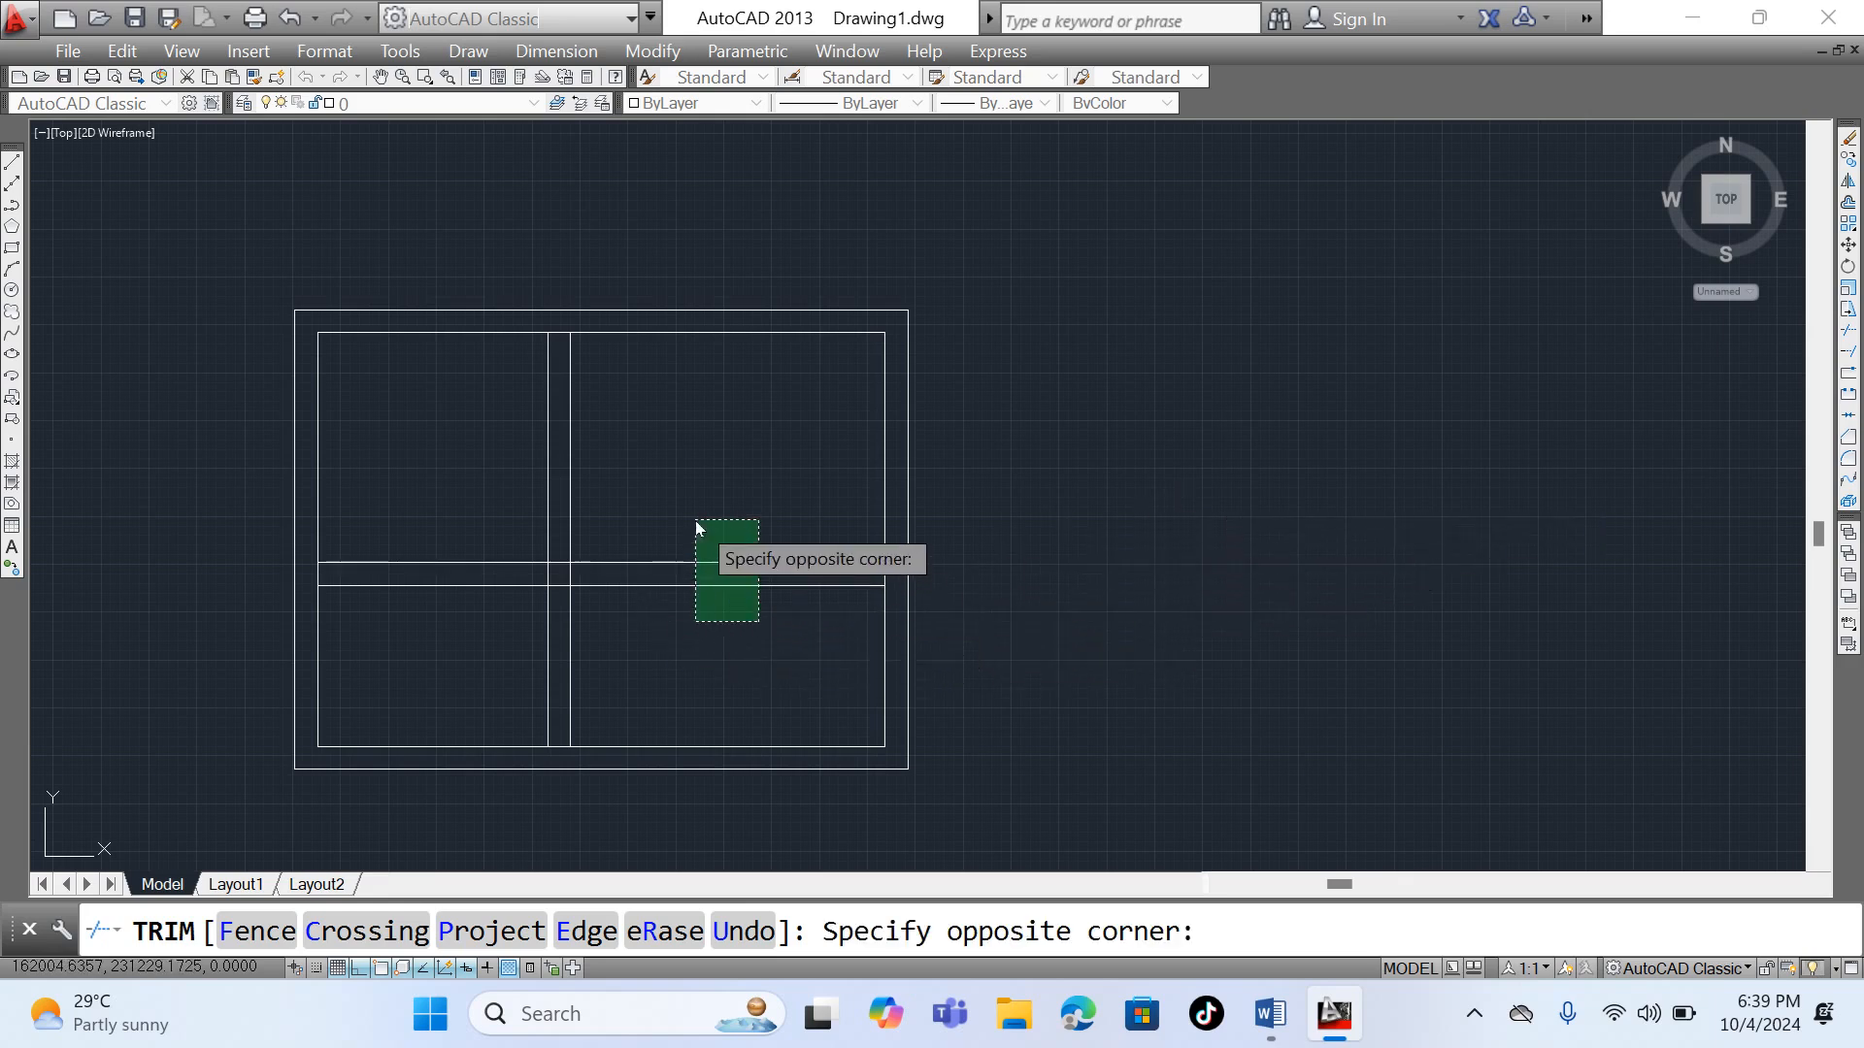
left_click(707, 581)
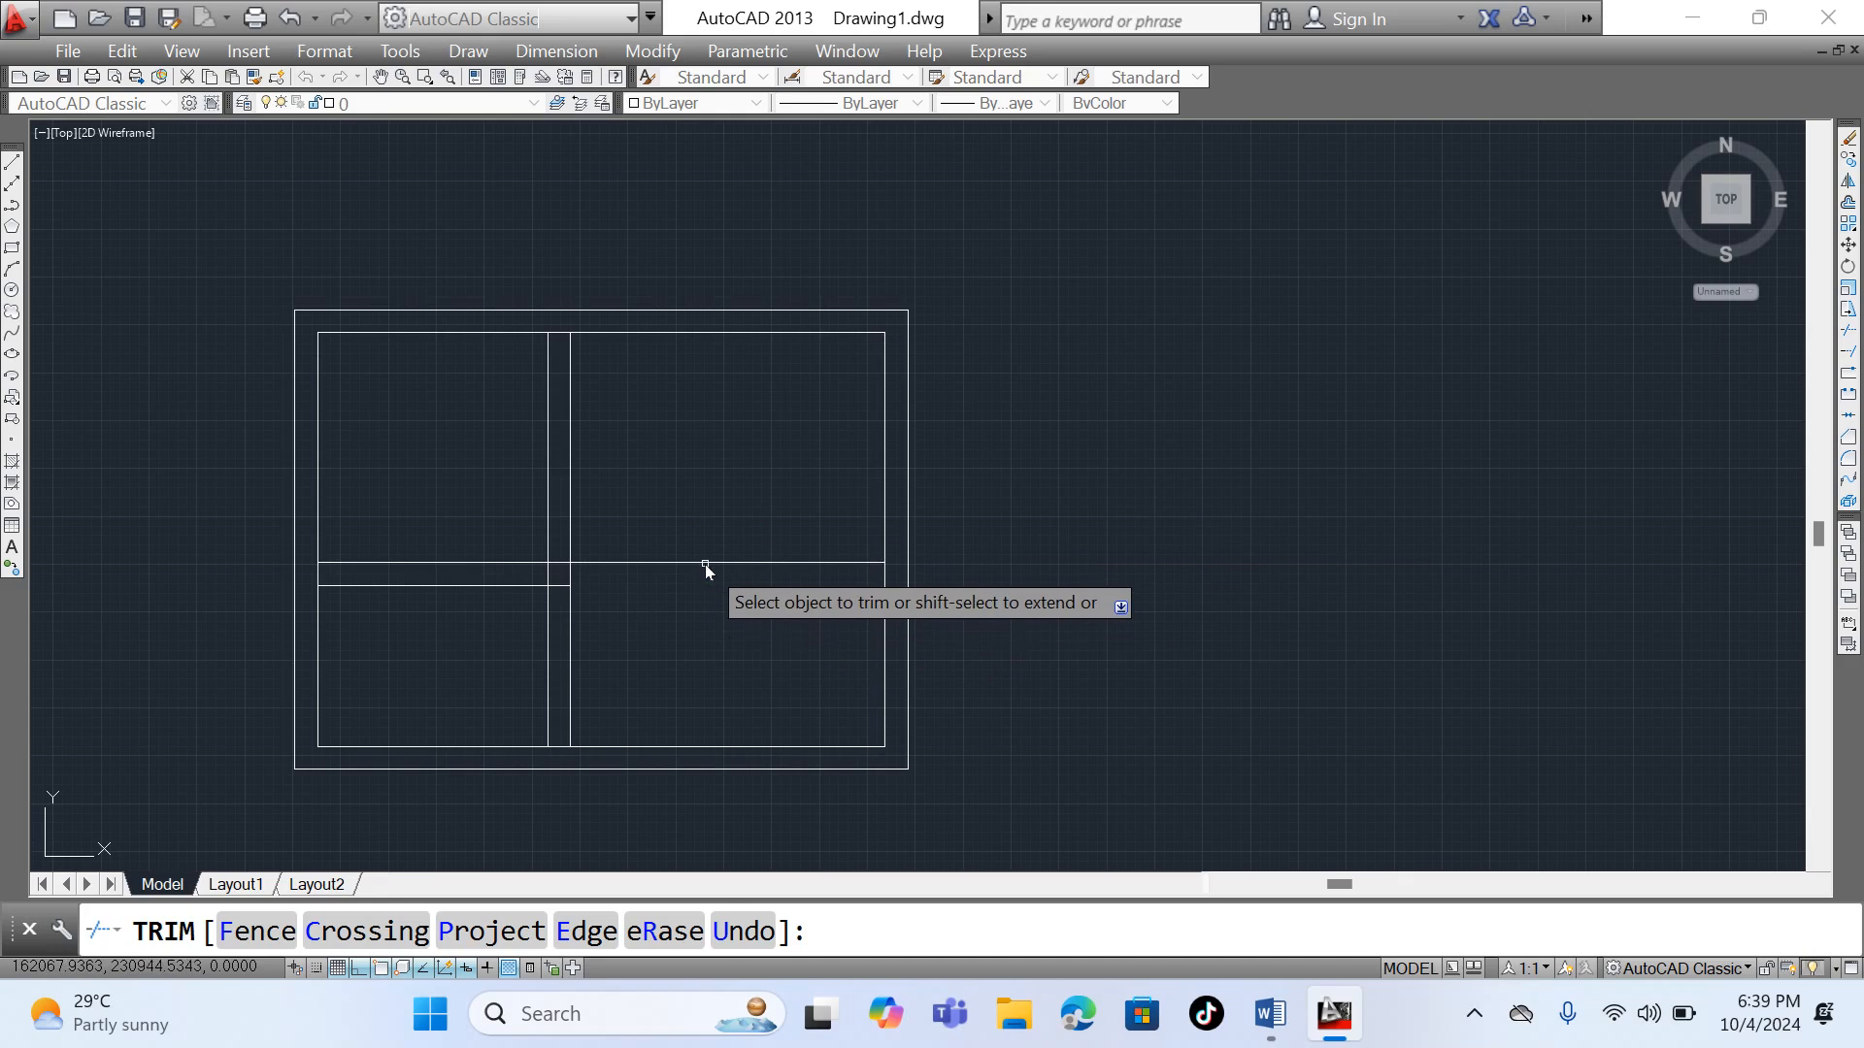
left_click(705, 563)
- Trim the two short horizontal stubs between the vertical partition lines
scroll(561, 563, "up", 5)
left_click(563, 559)
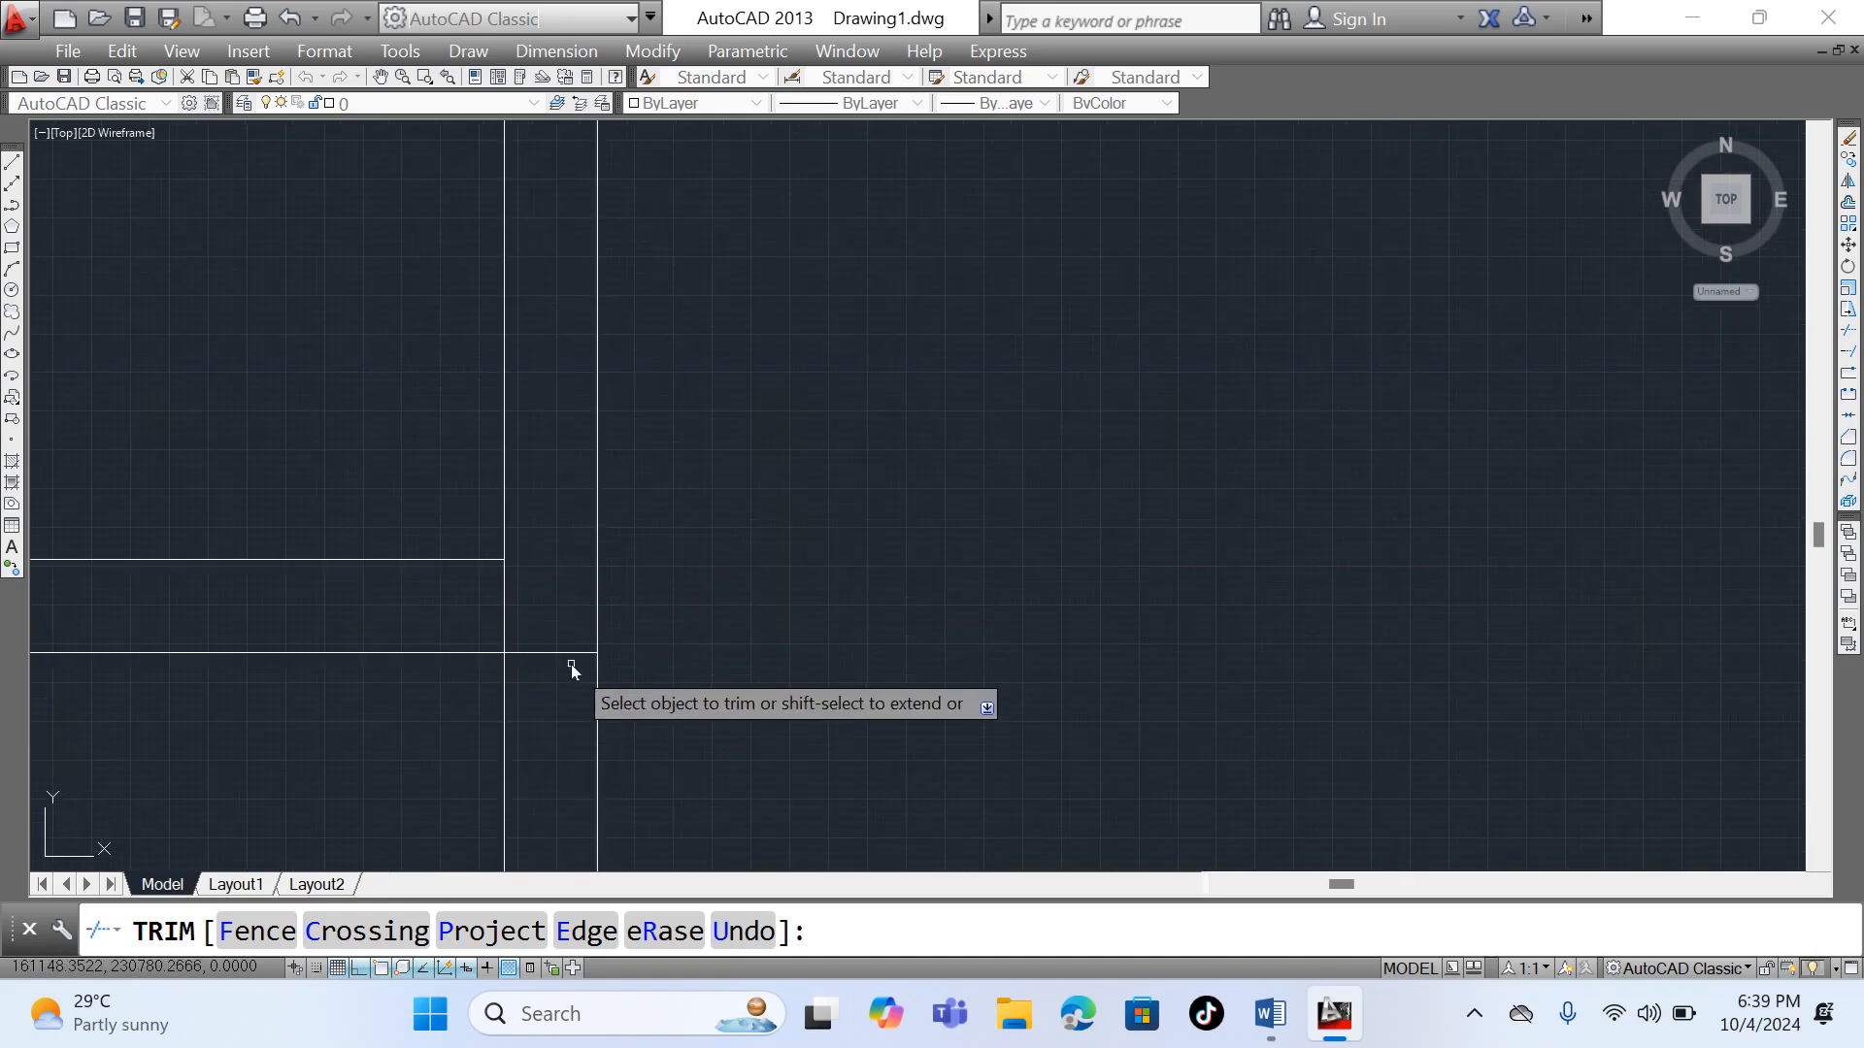
left_click(571, 653)
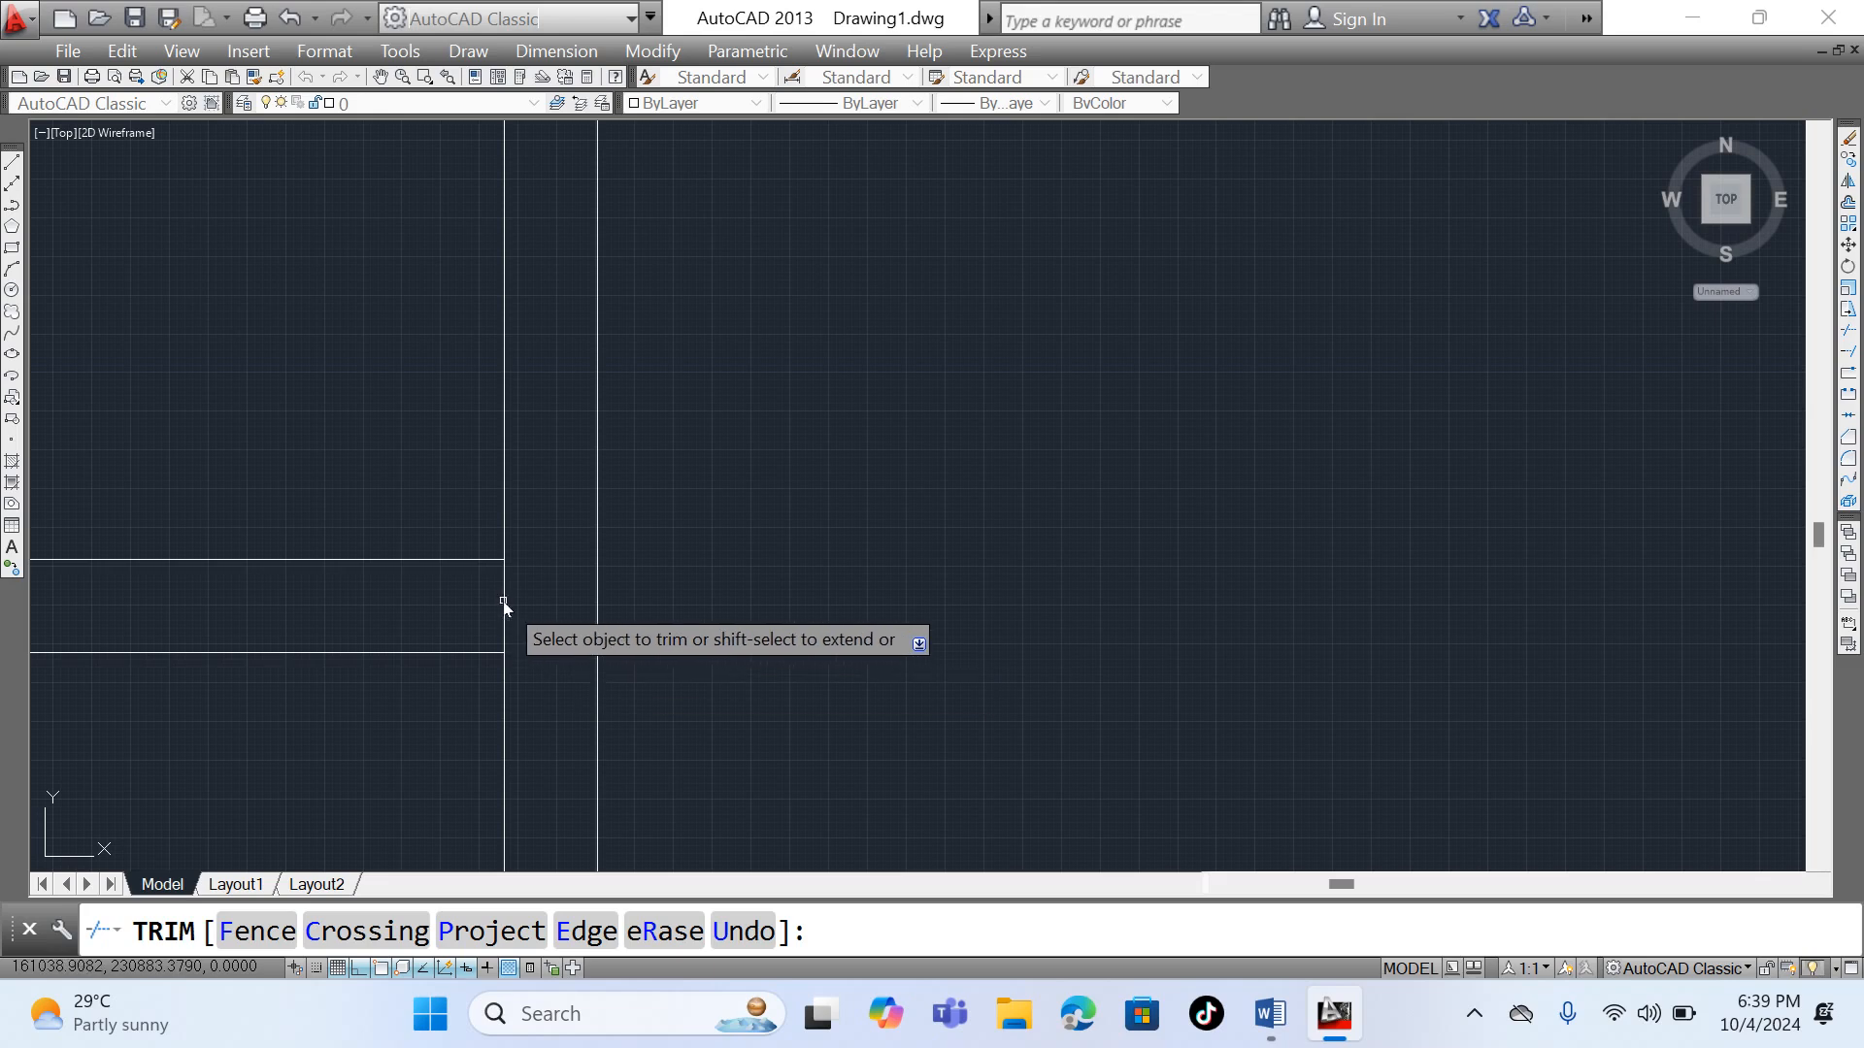
- Trim the short line segments that close off the partitions where they meet each other and the inner rectangle
scroll(503, 602, "down", 5)
scroll(556, 458, "up", 6)
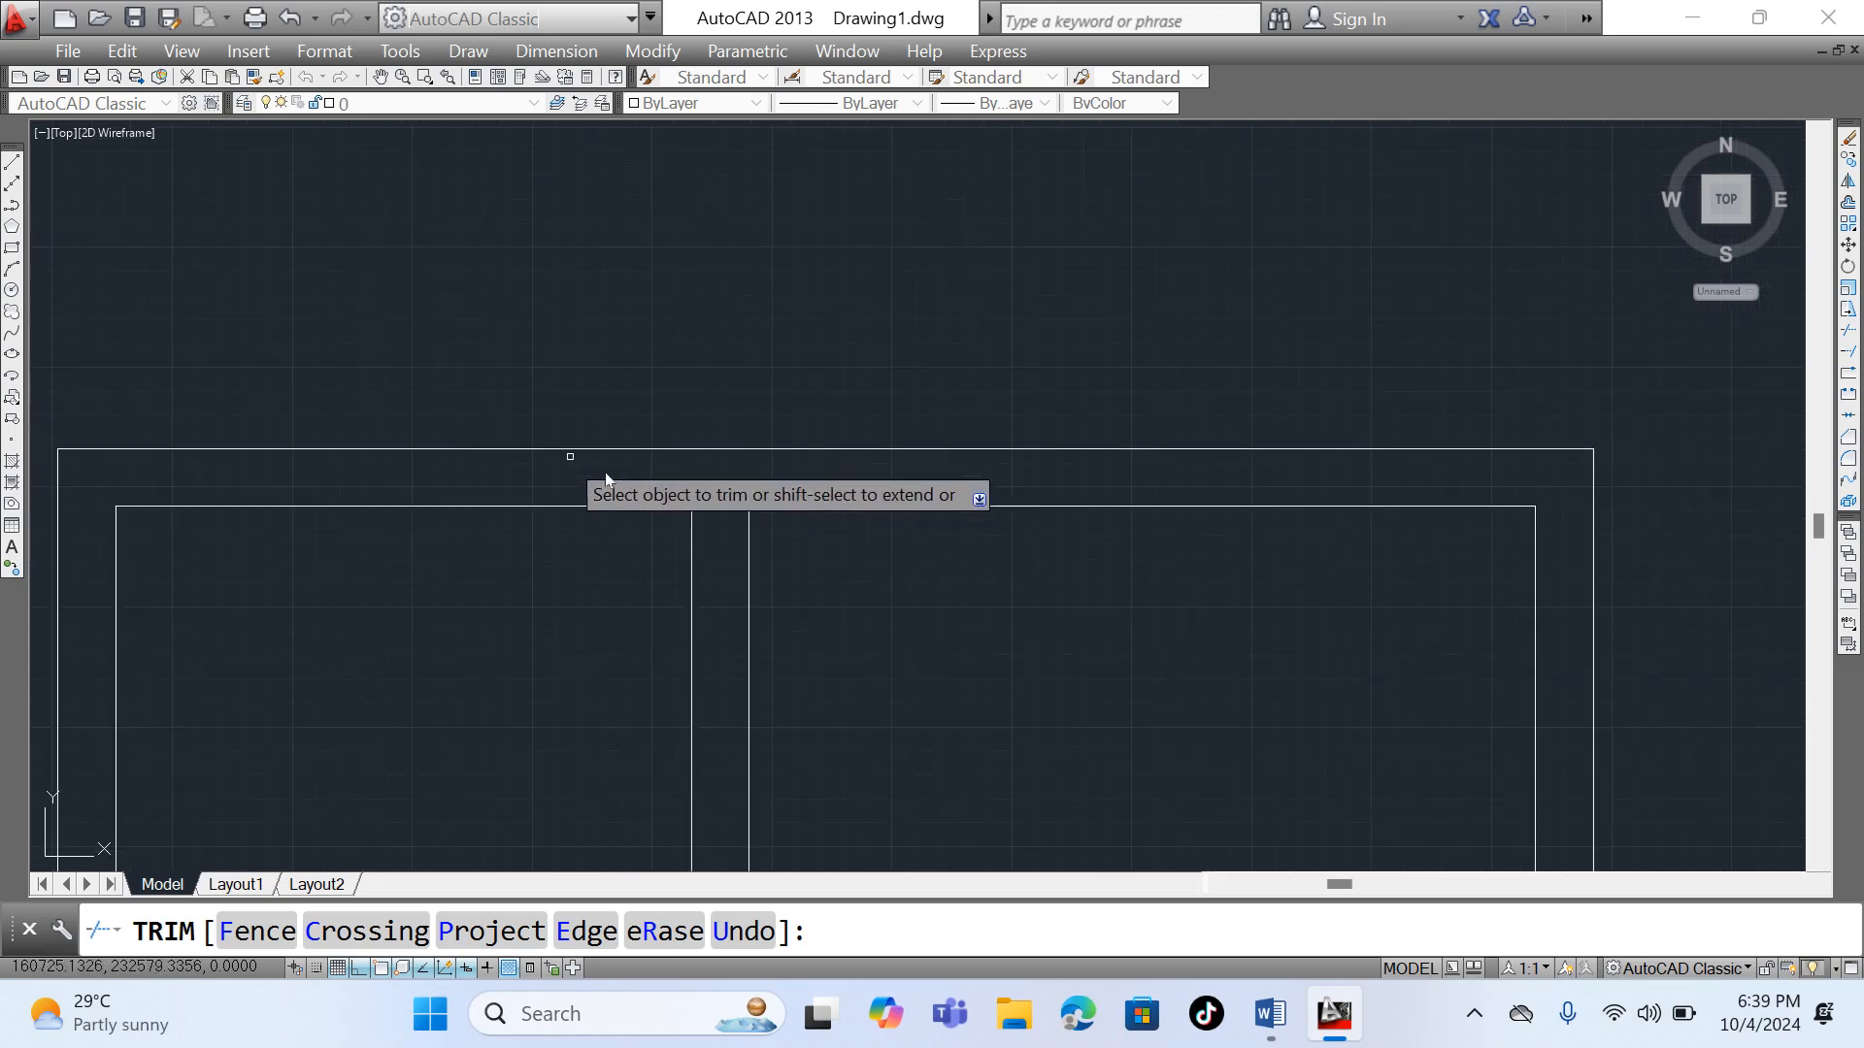
scroll(702, 423, "down", 3)
scroll(678, 513, "down", 4)
scroll(649, 553, "up", 6)
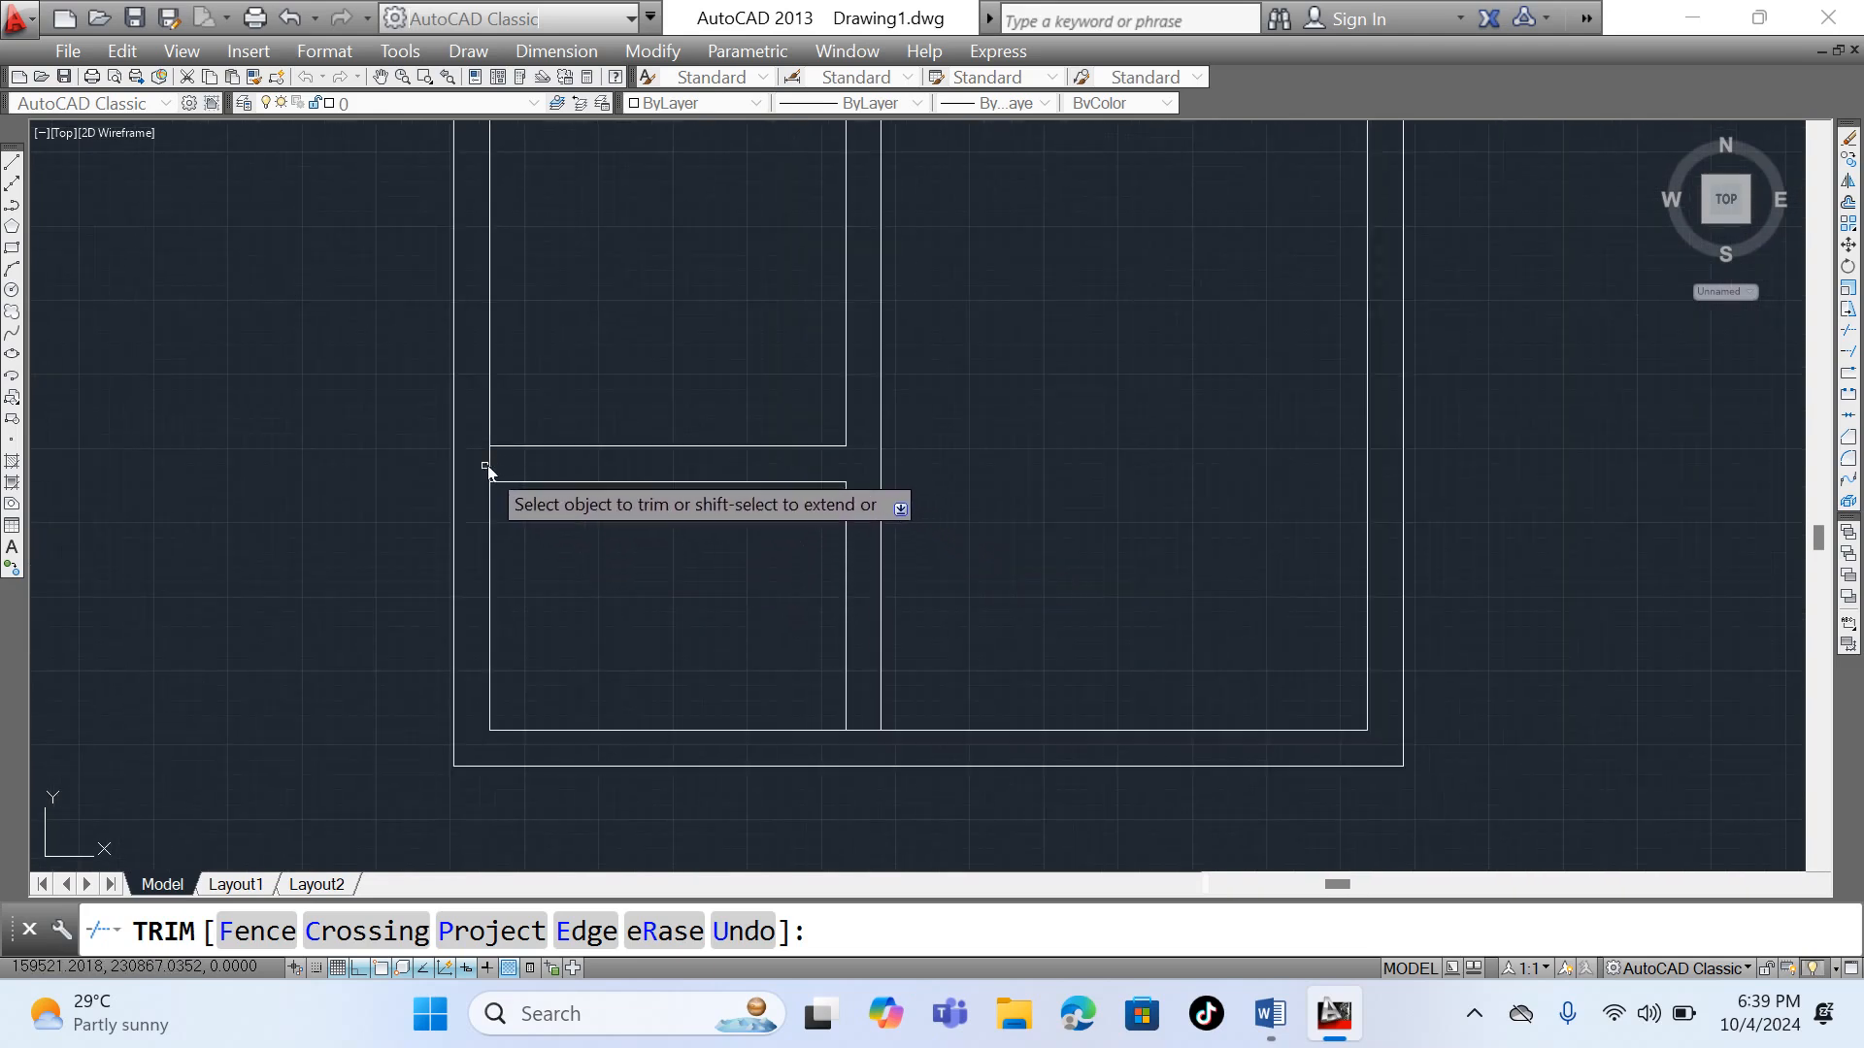
scroll(582, 512, "down", 6)
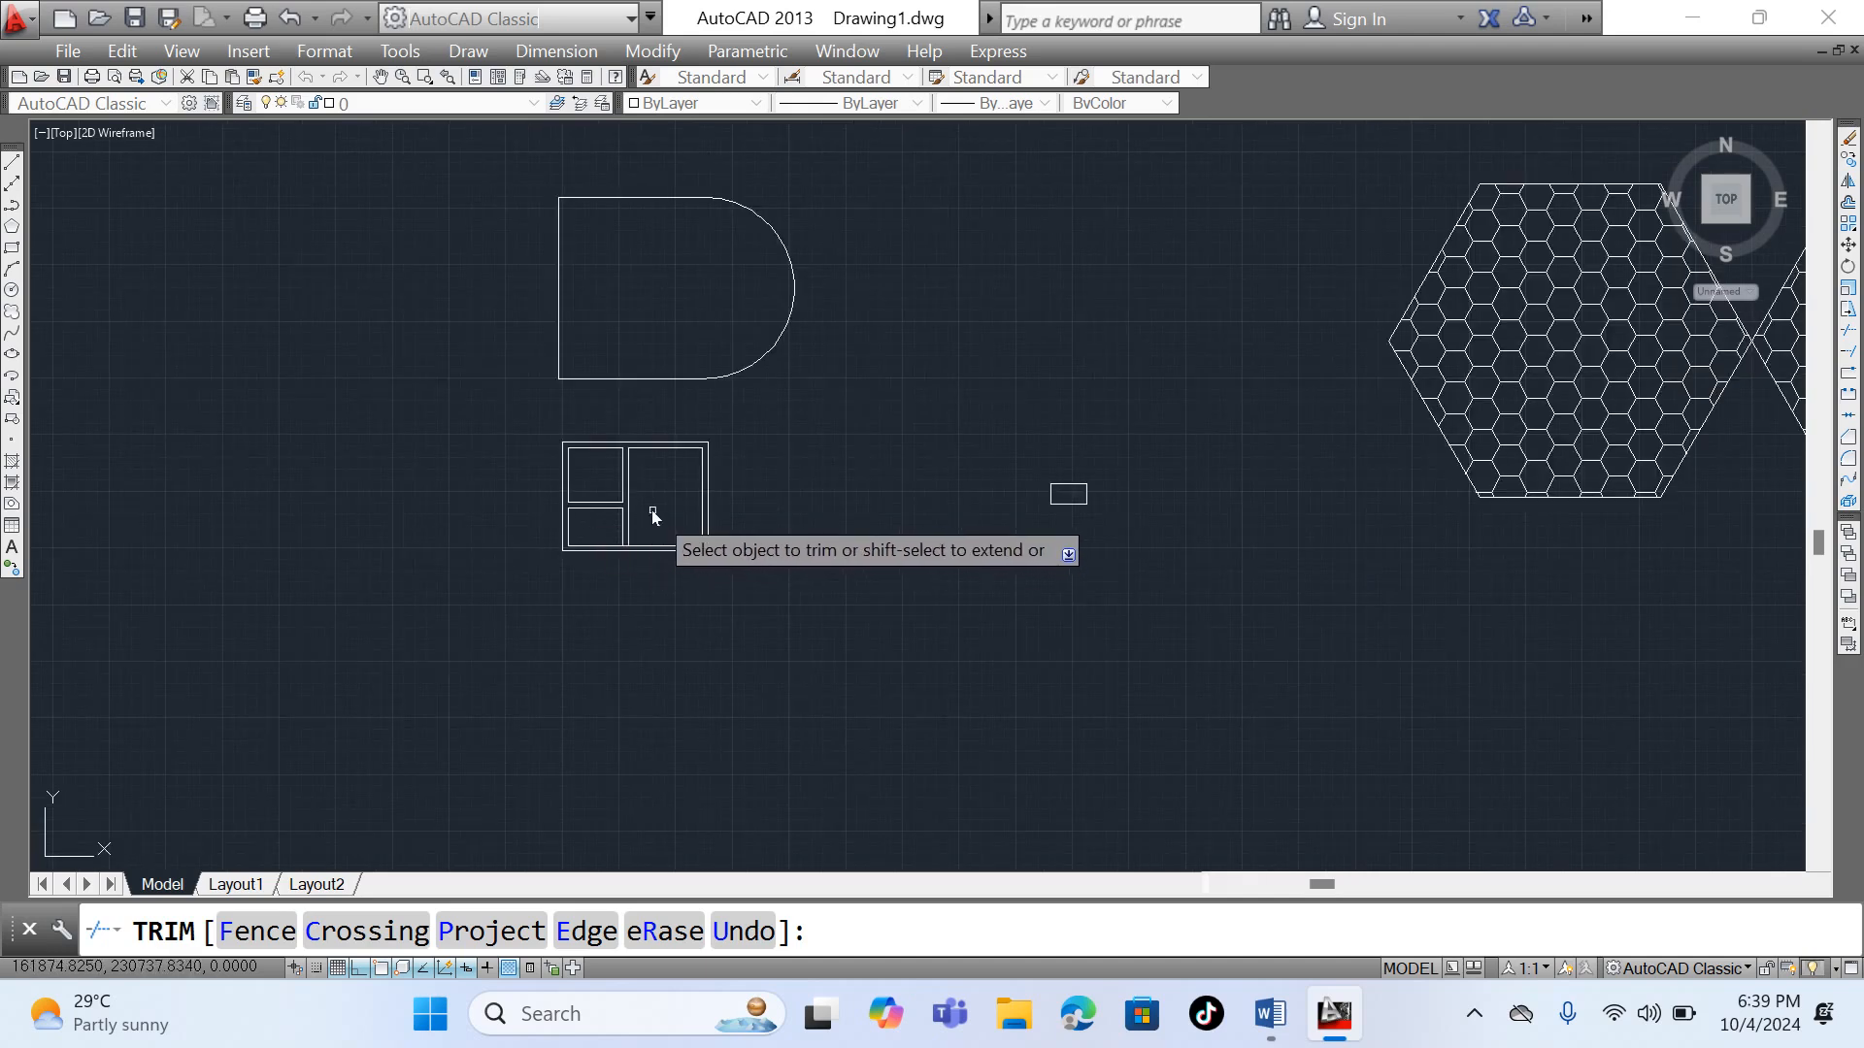
- Undo the trims at the partition junctions, including the horizontal stubs between the vertical lines, and end the Trim command
scroll(650, 509, "up", 4)
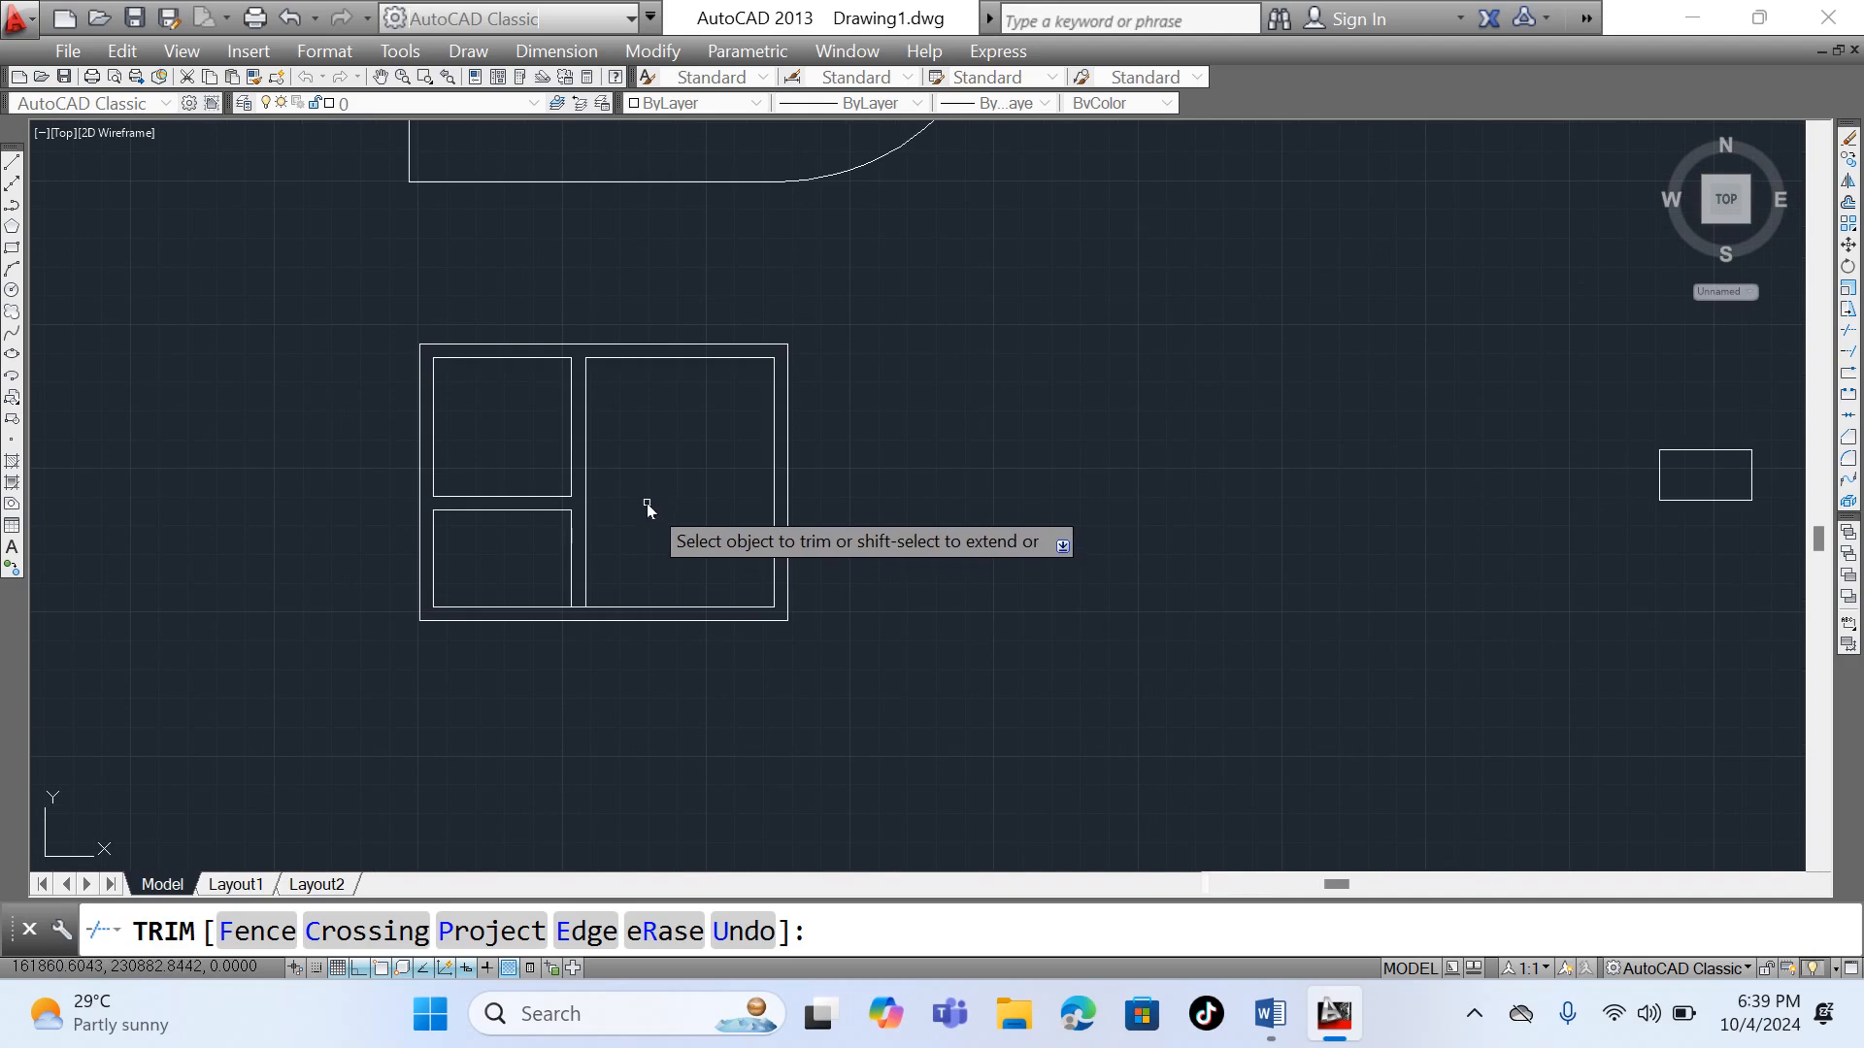
scroll(646, 503, "up", 3)
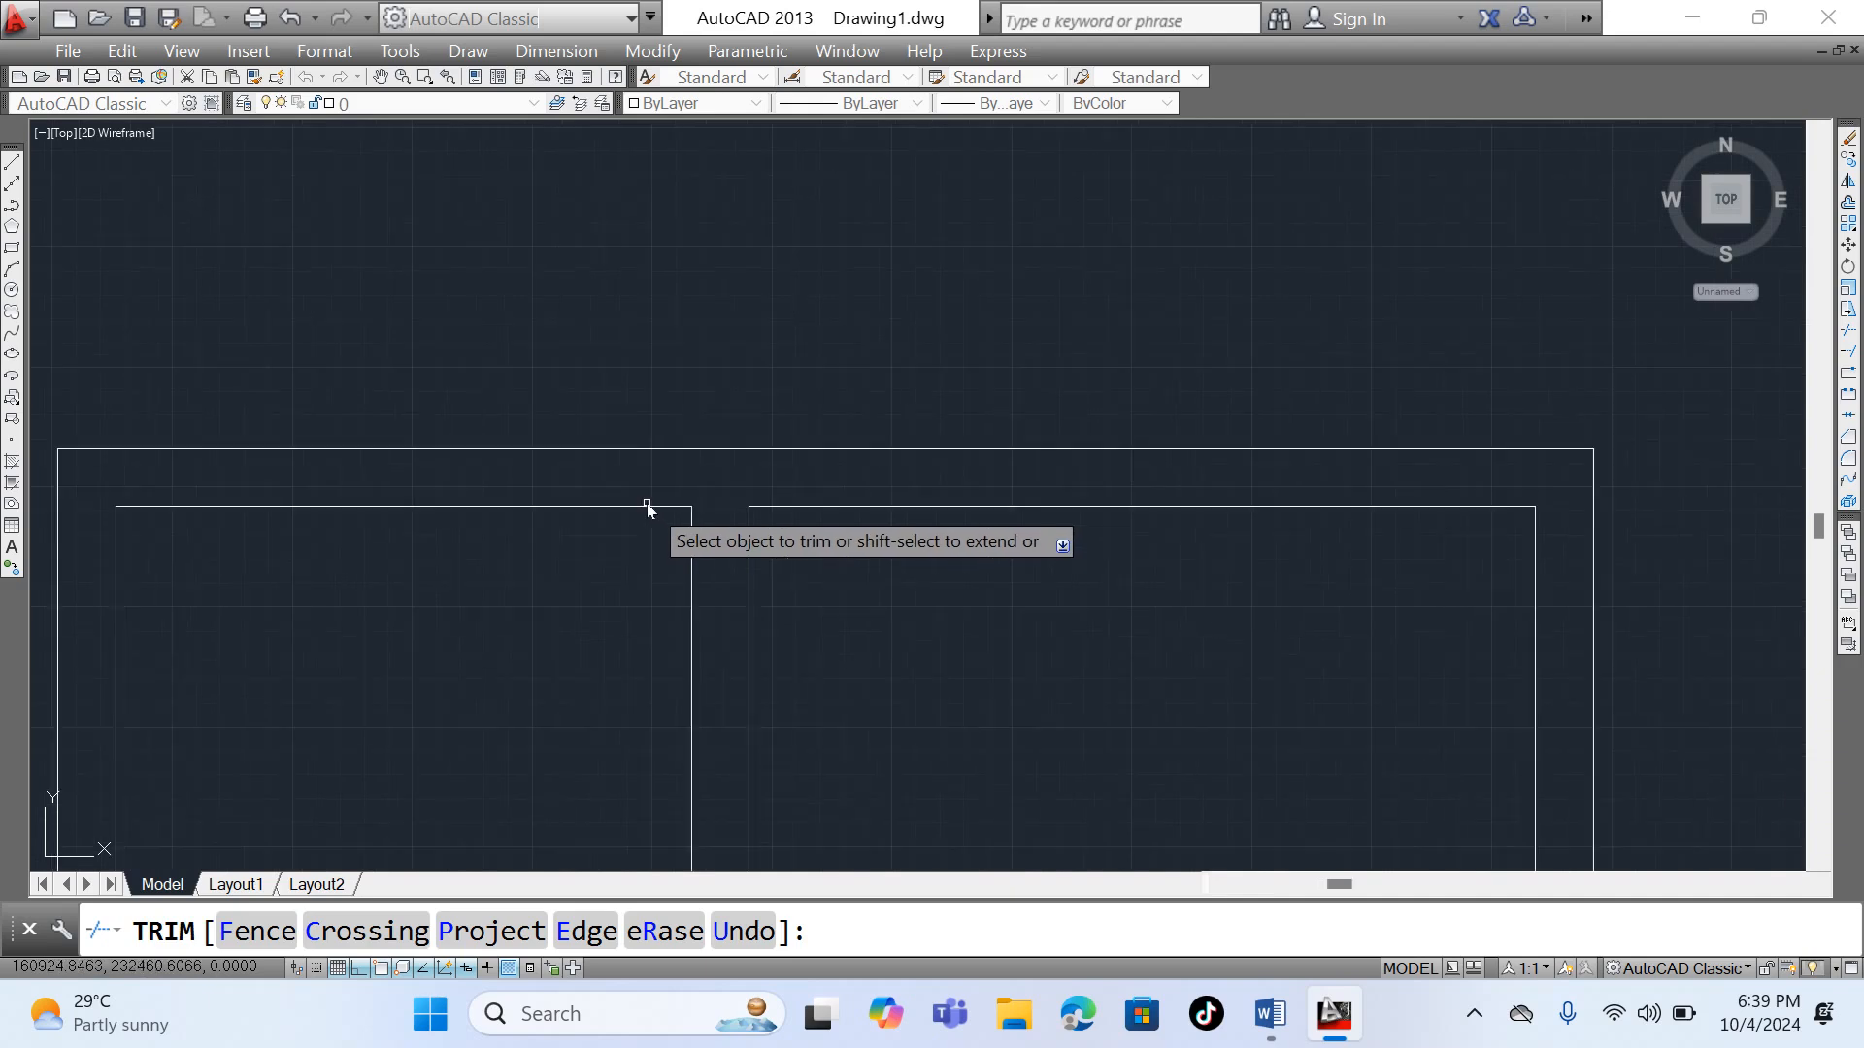
scroll(647, 503, "up", 5)
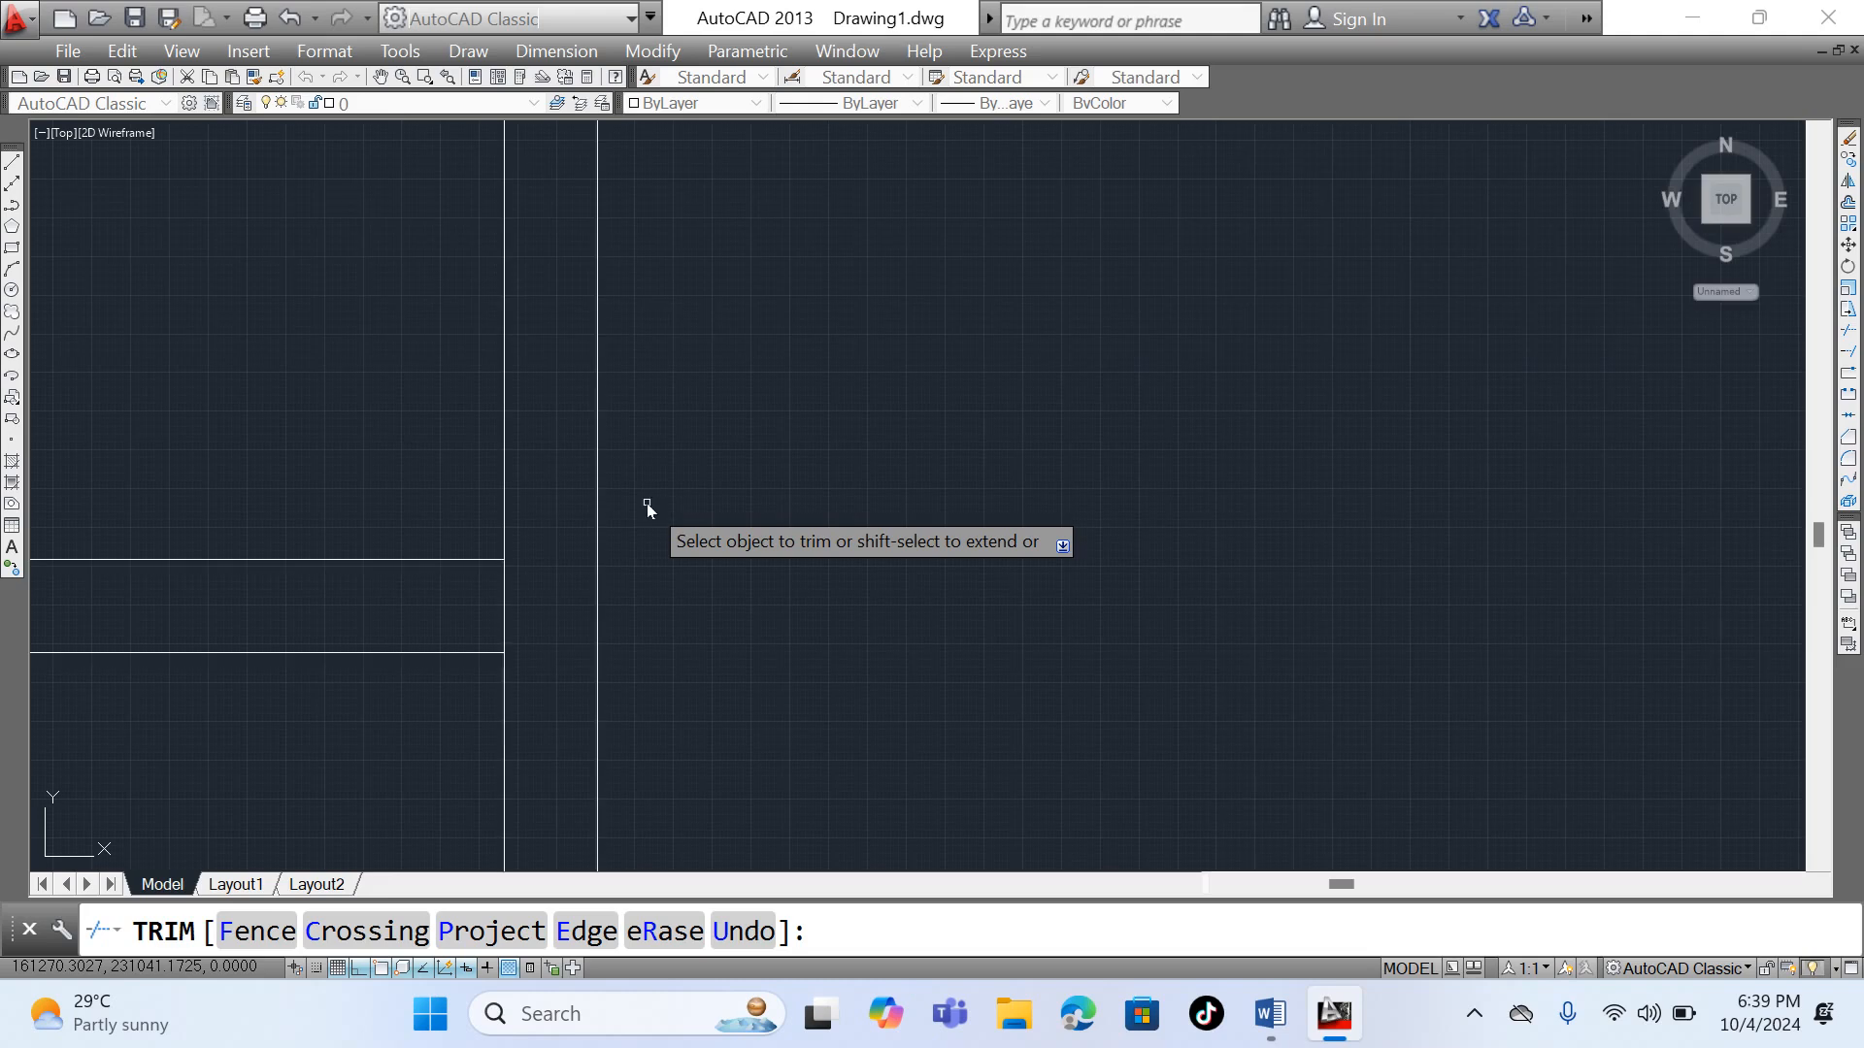
scroll(647, 503, "down", 5)
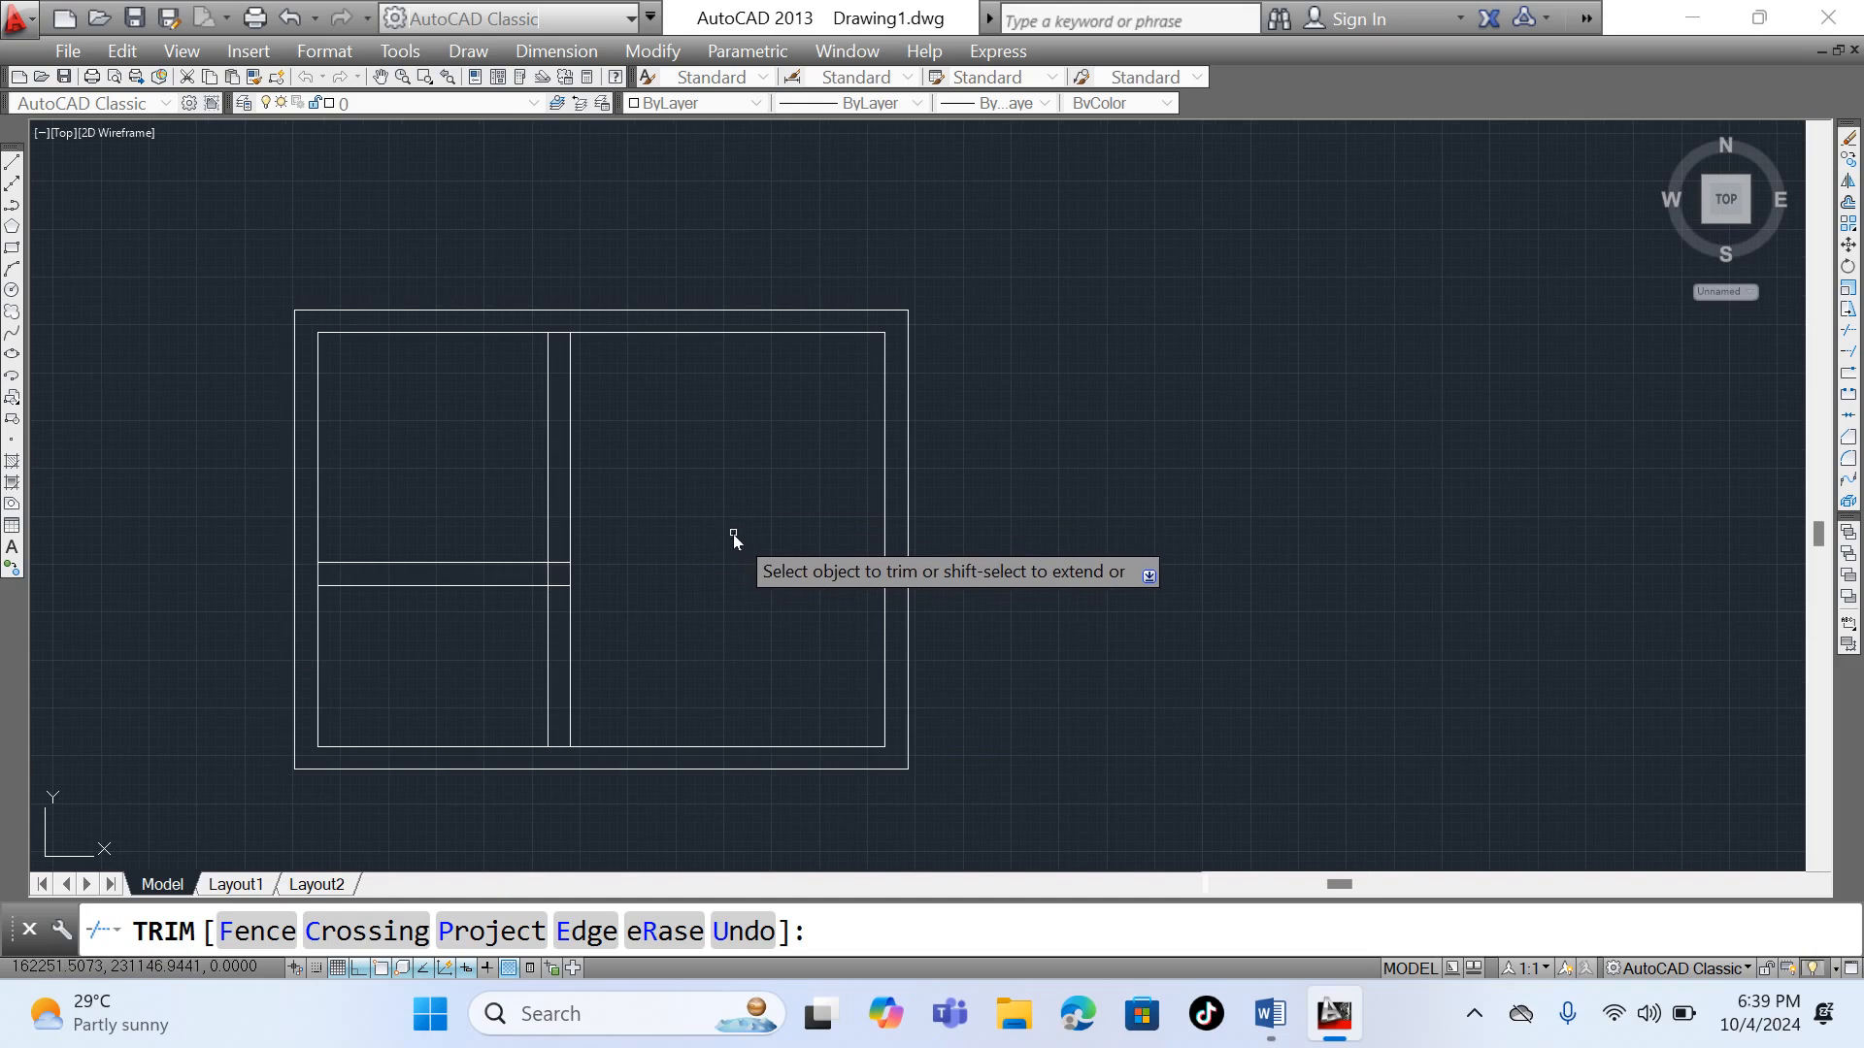
key("Escape")
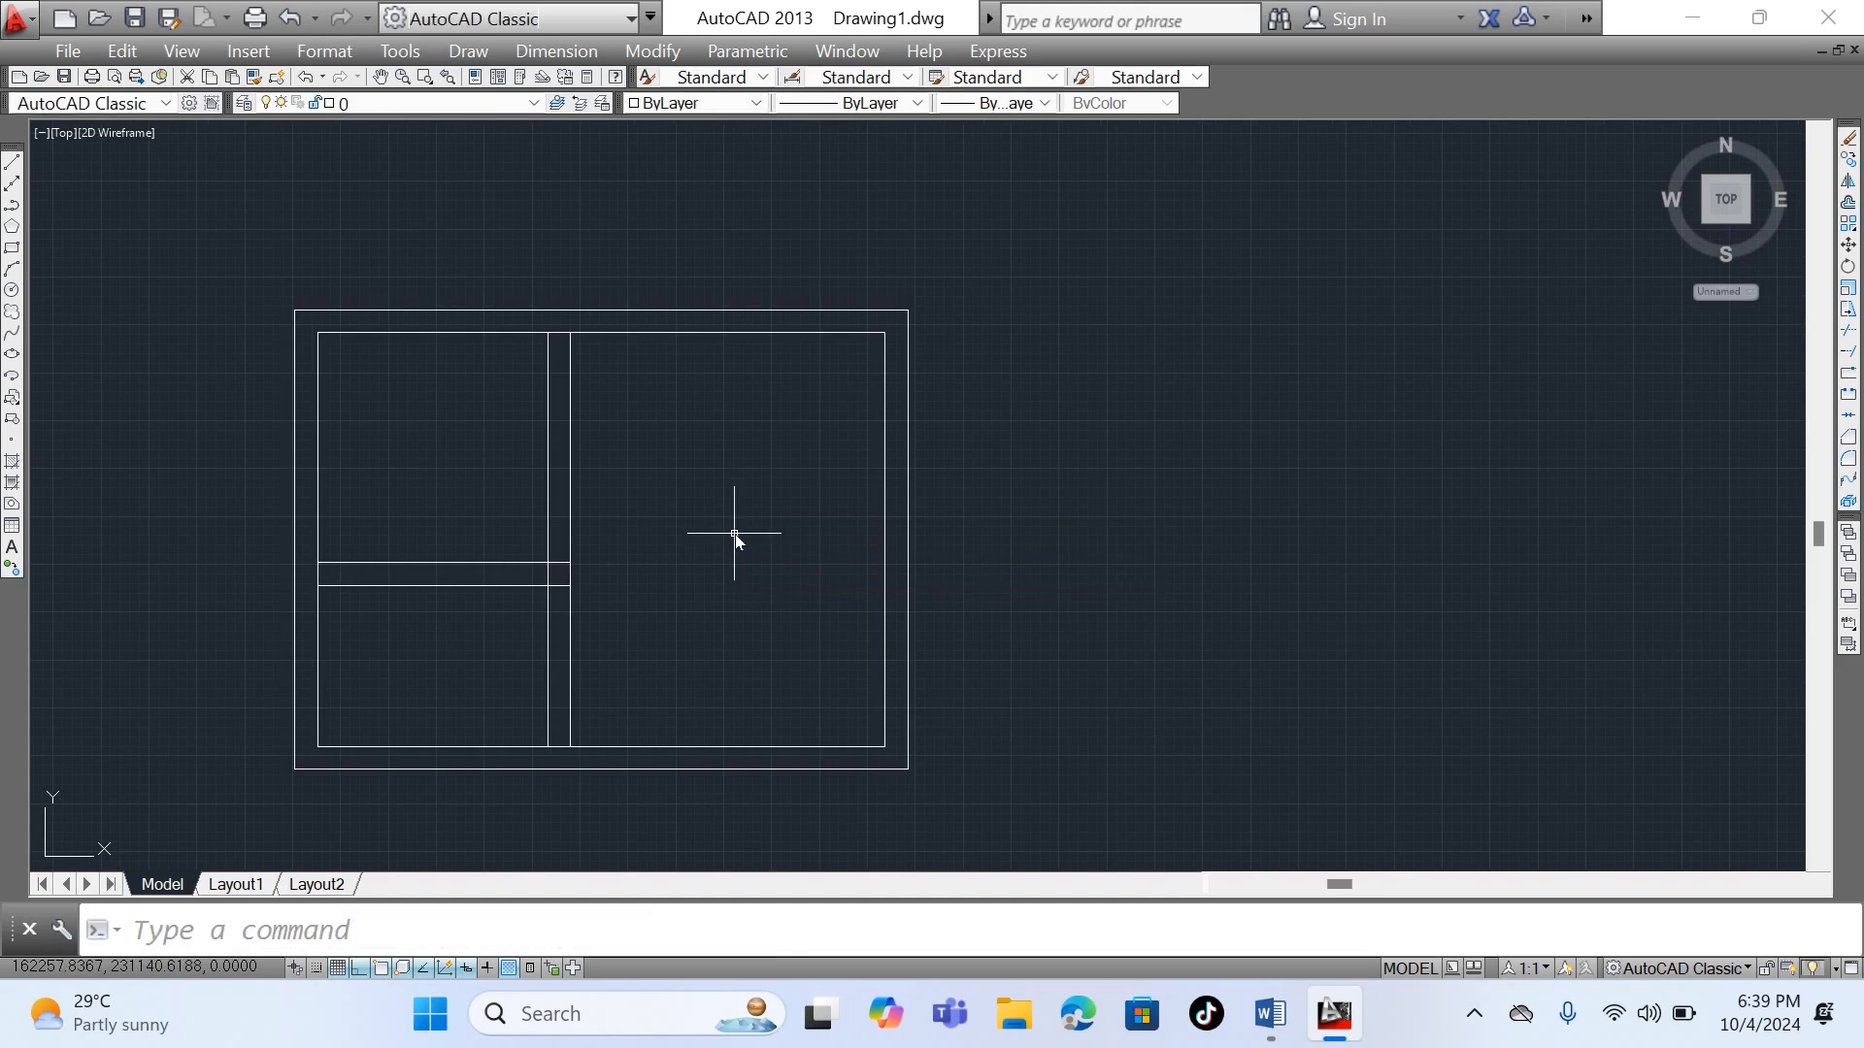
- Extend both horizontal partition lines to the inner rectangle's right side, using all objects as boundary edges
left_click(1849, 352)
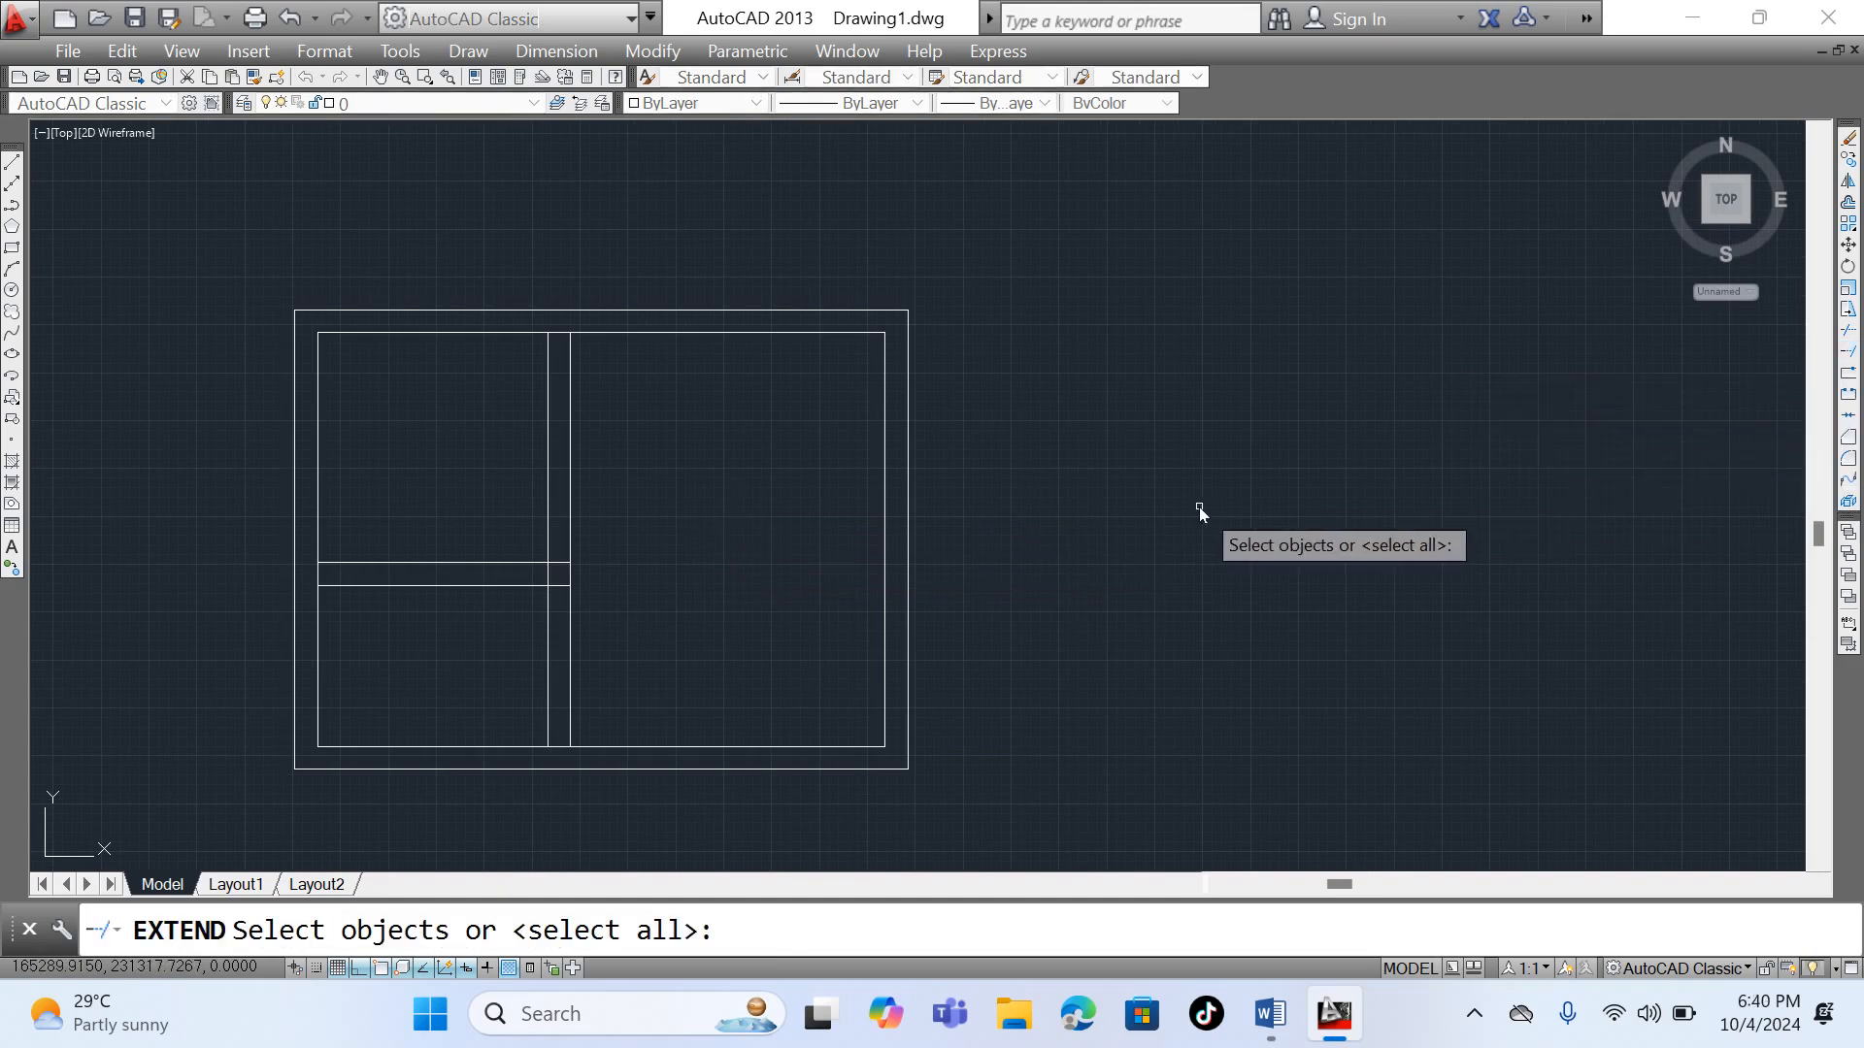
key("Return")
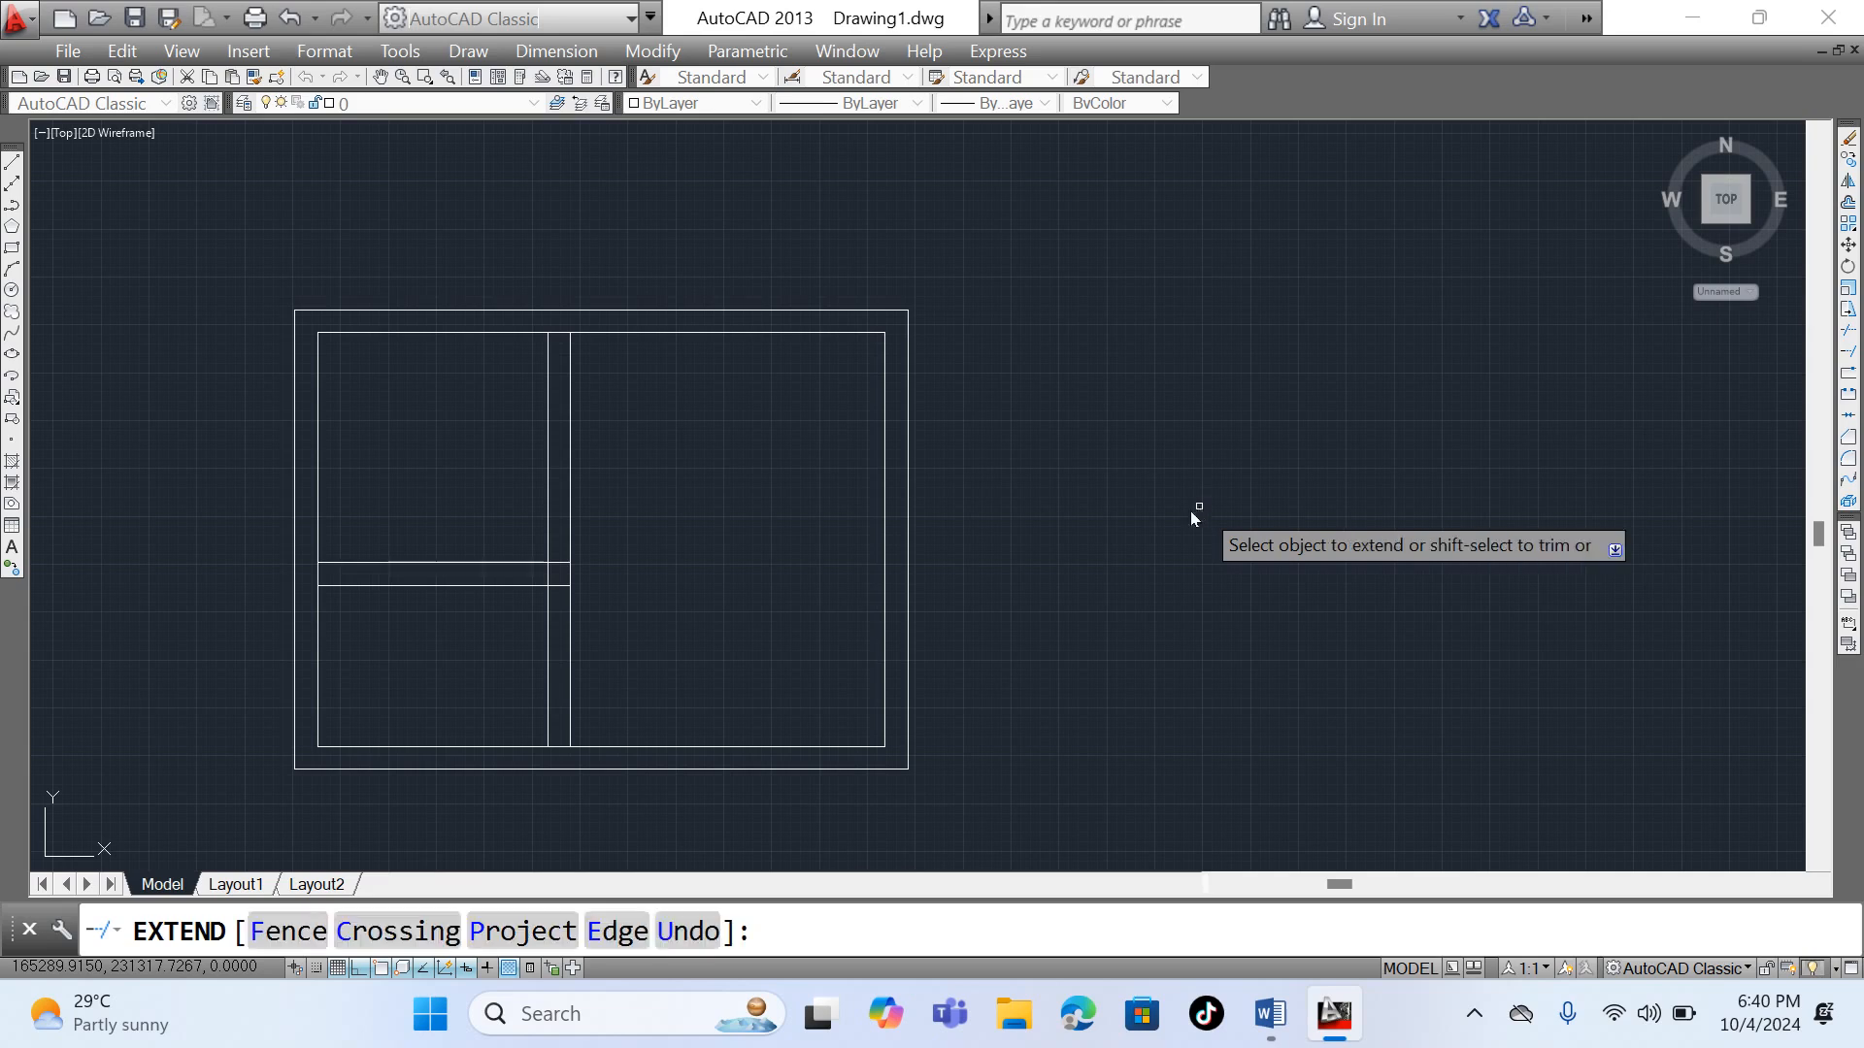
scroll(564, 588, "up", 2)
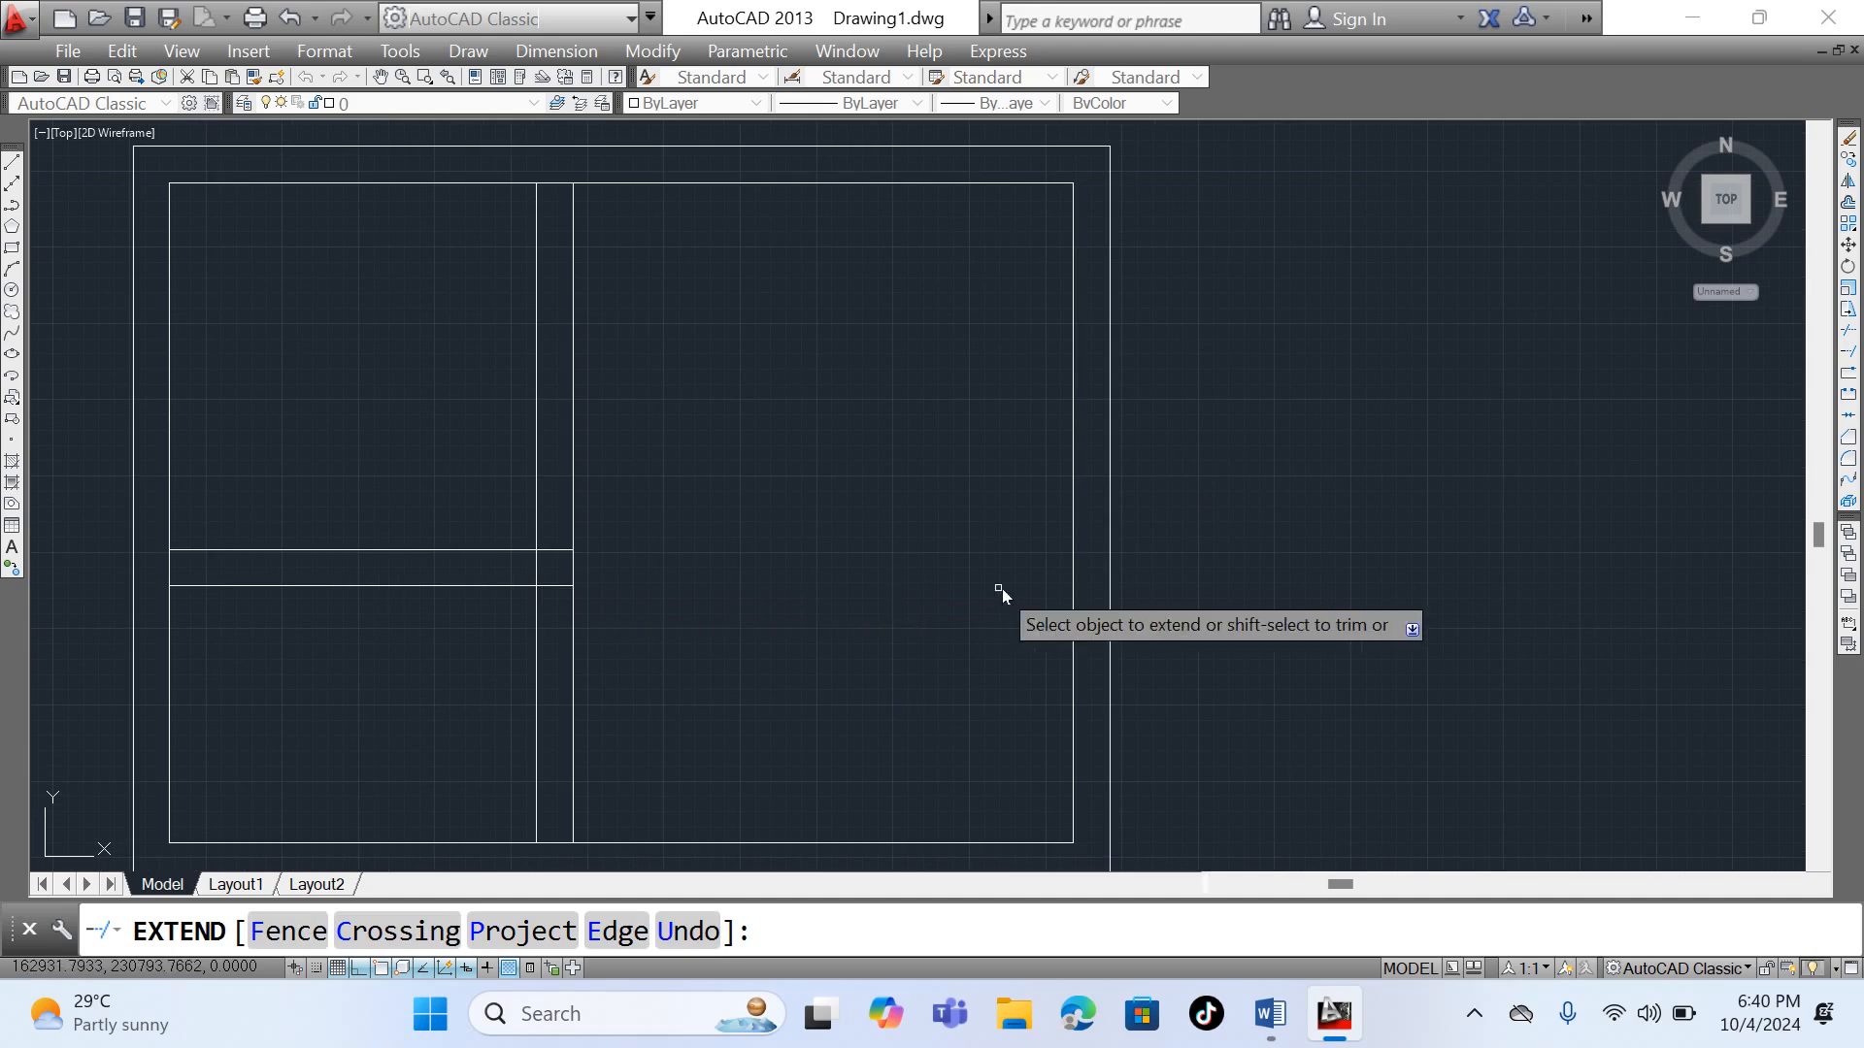
left_click(562, 586)
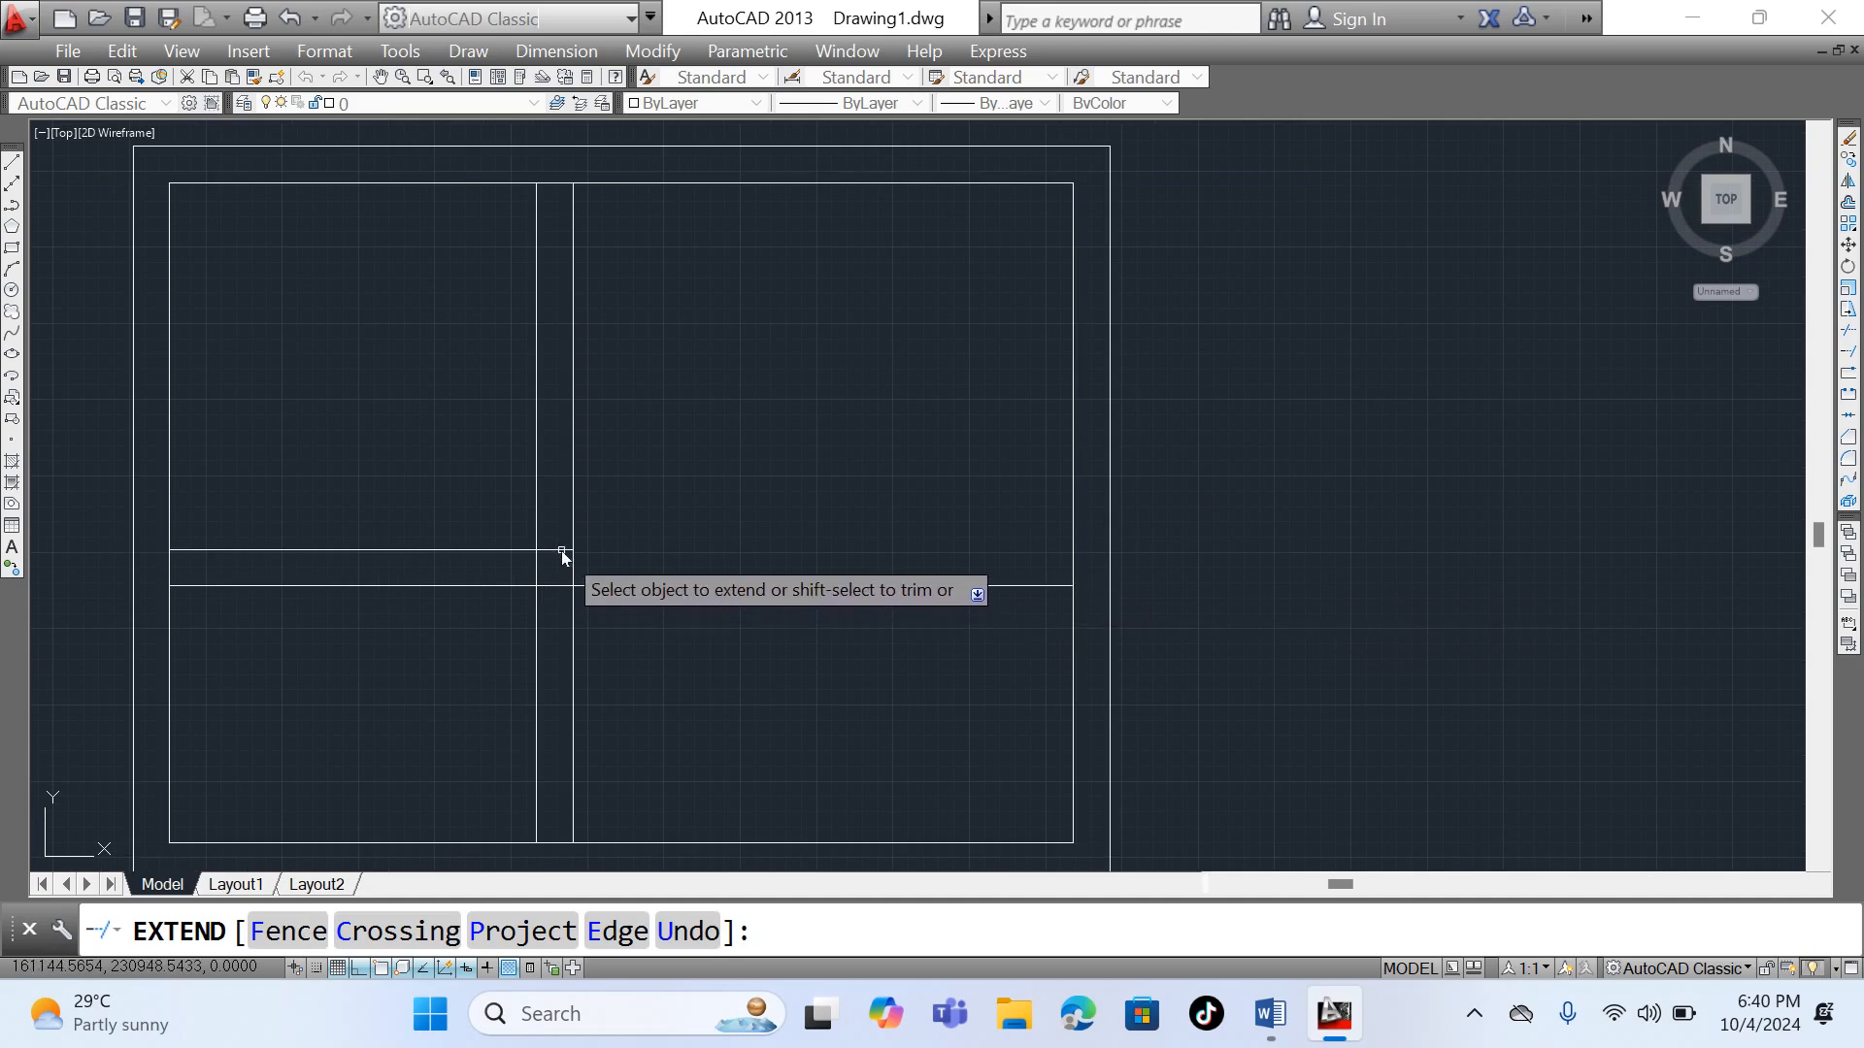
left_click(561, 549)
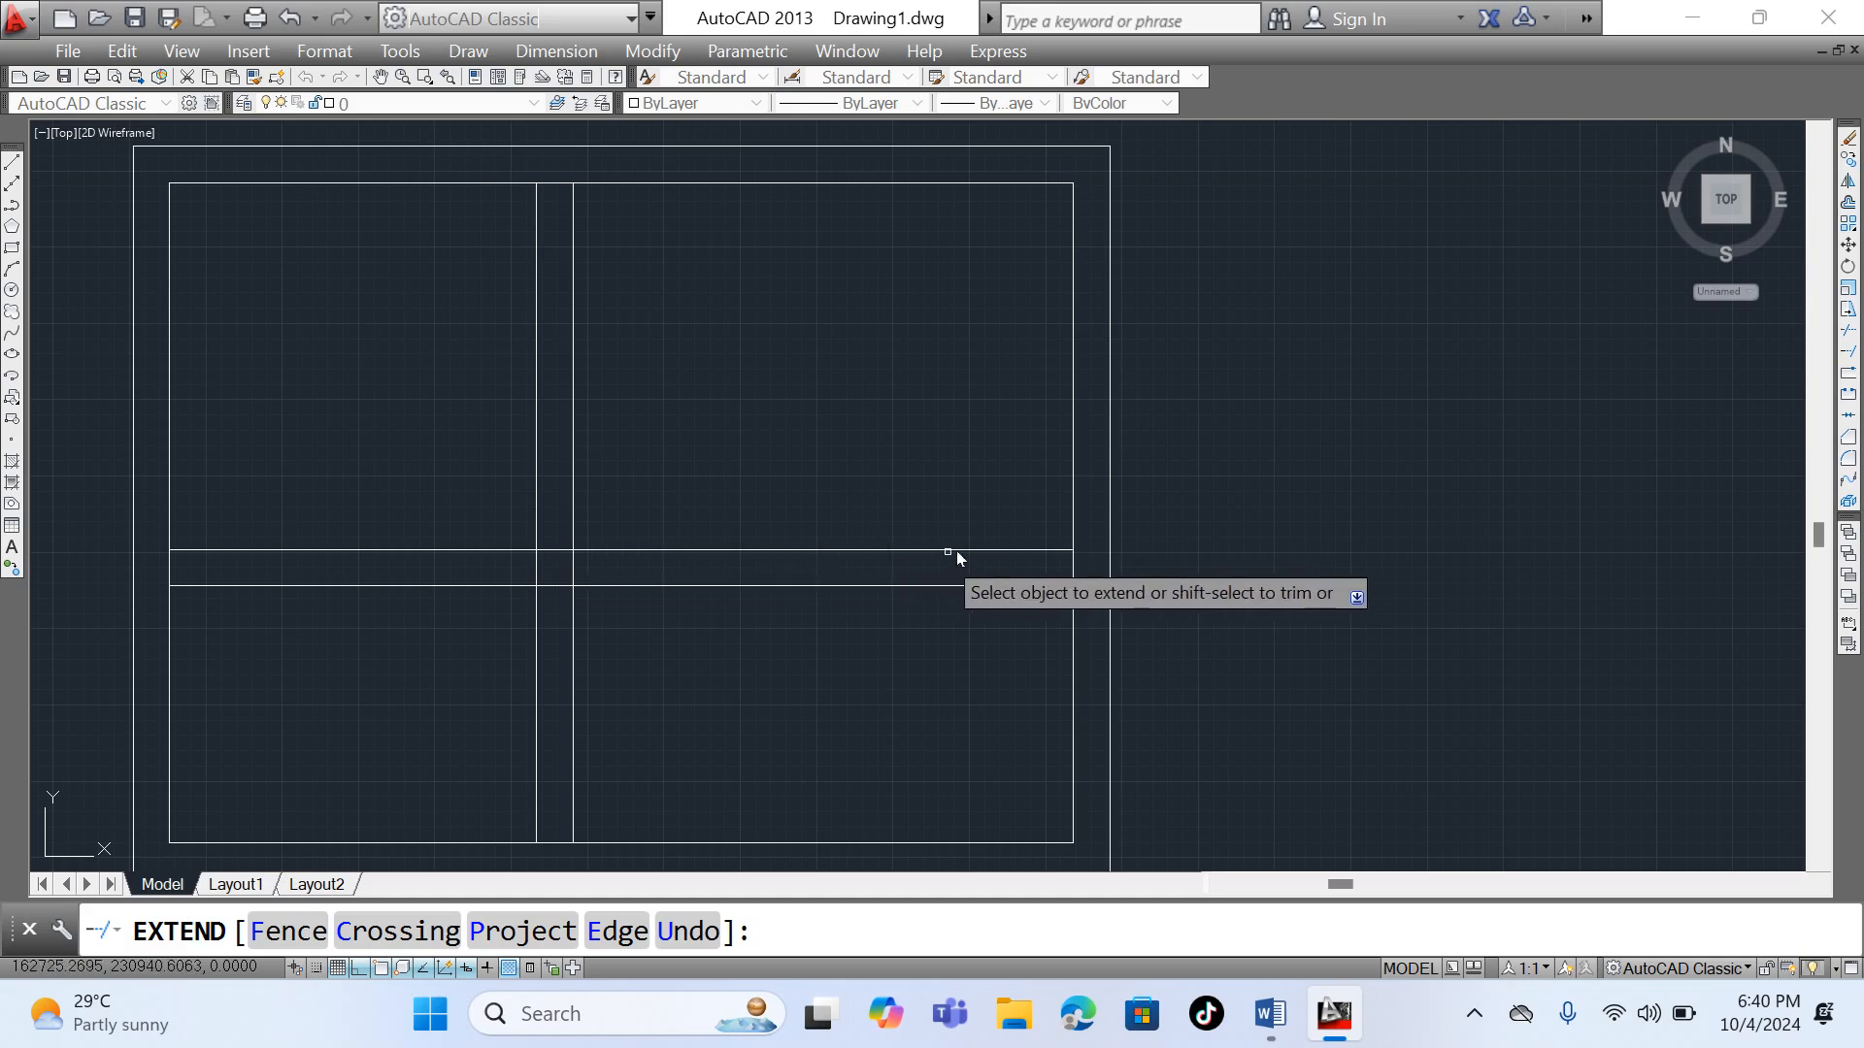
- Extend the two horizontal partition lines further to the outer rectangle's right side and end the Extend command
left_click(1040, 552)
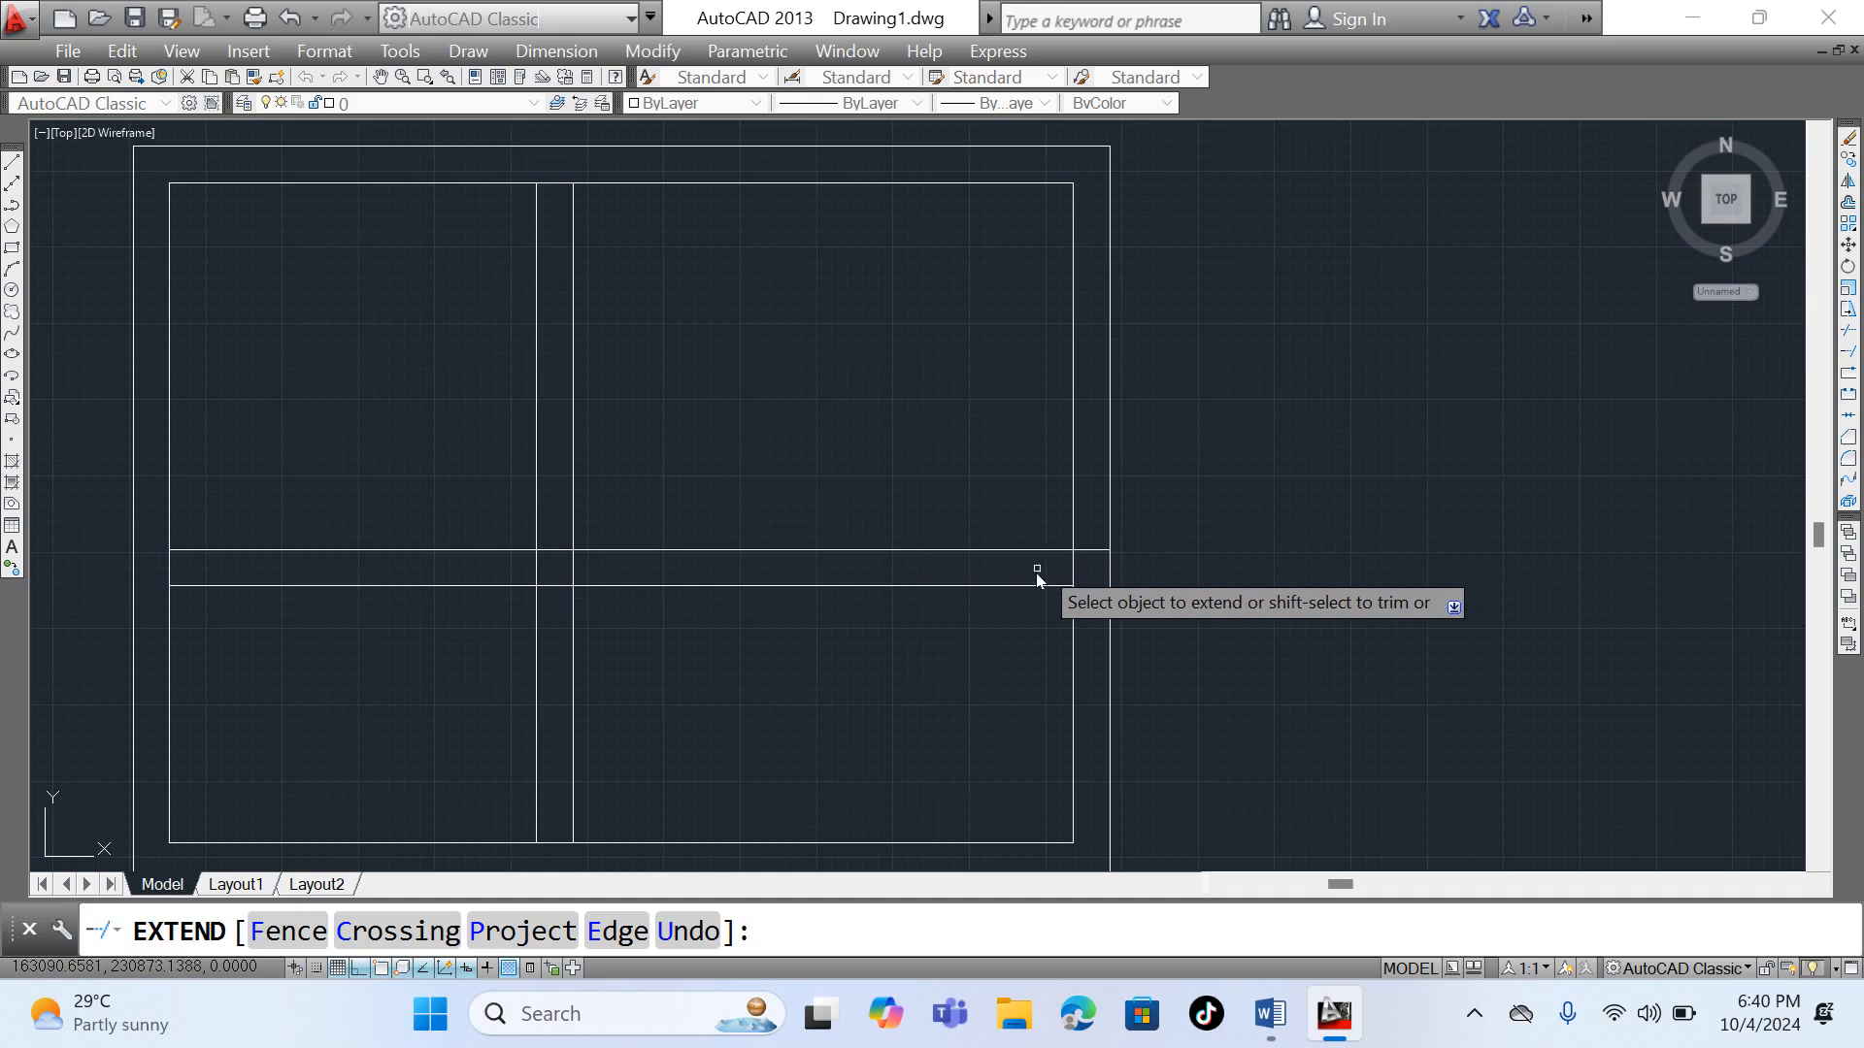
left_click(1039, 586)
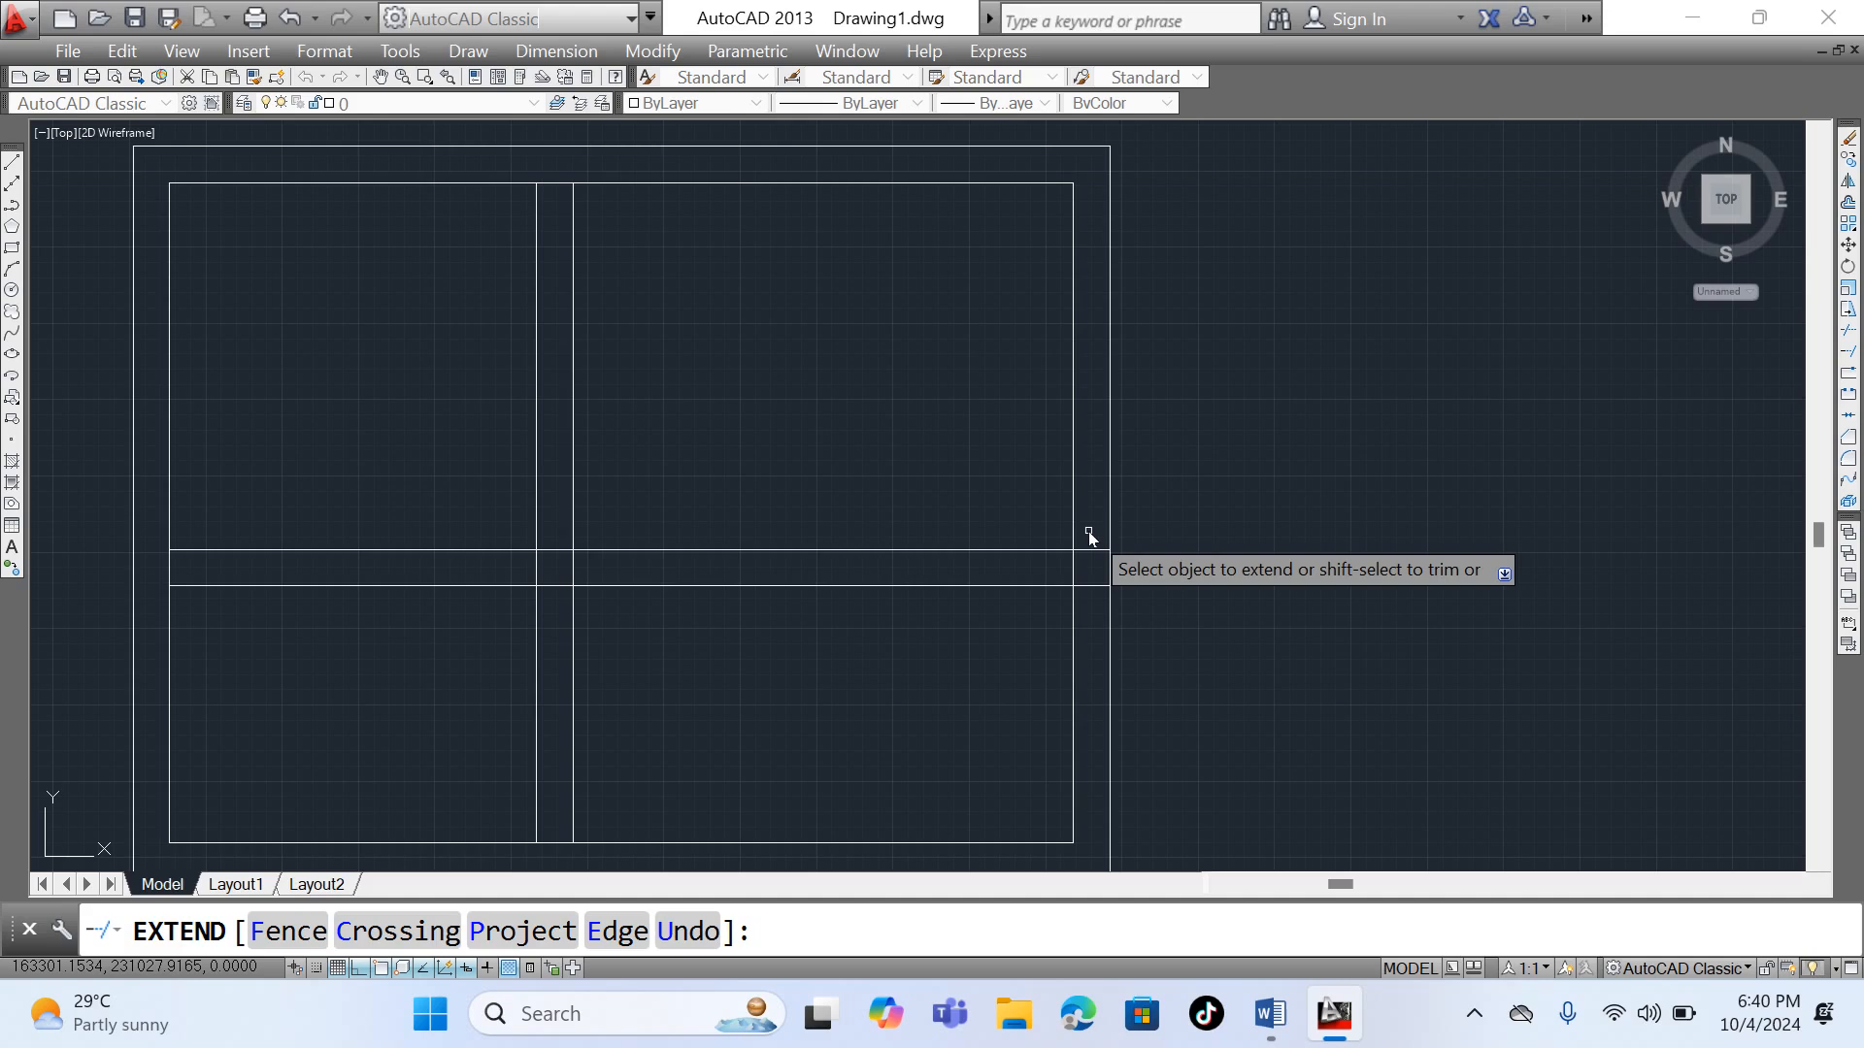
scroll(1089, 537, "down", 4)
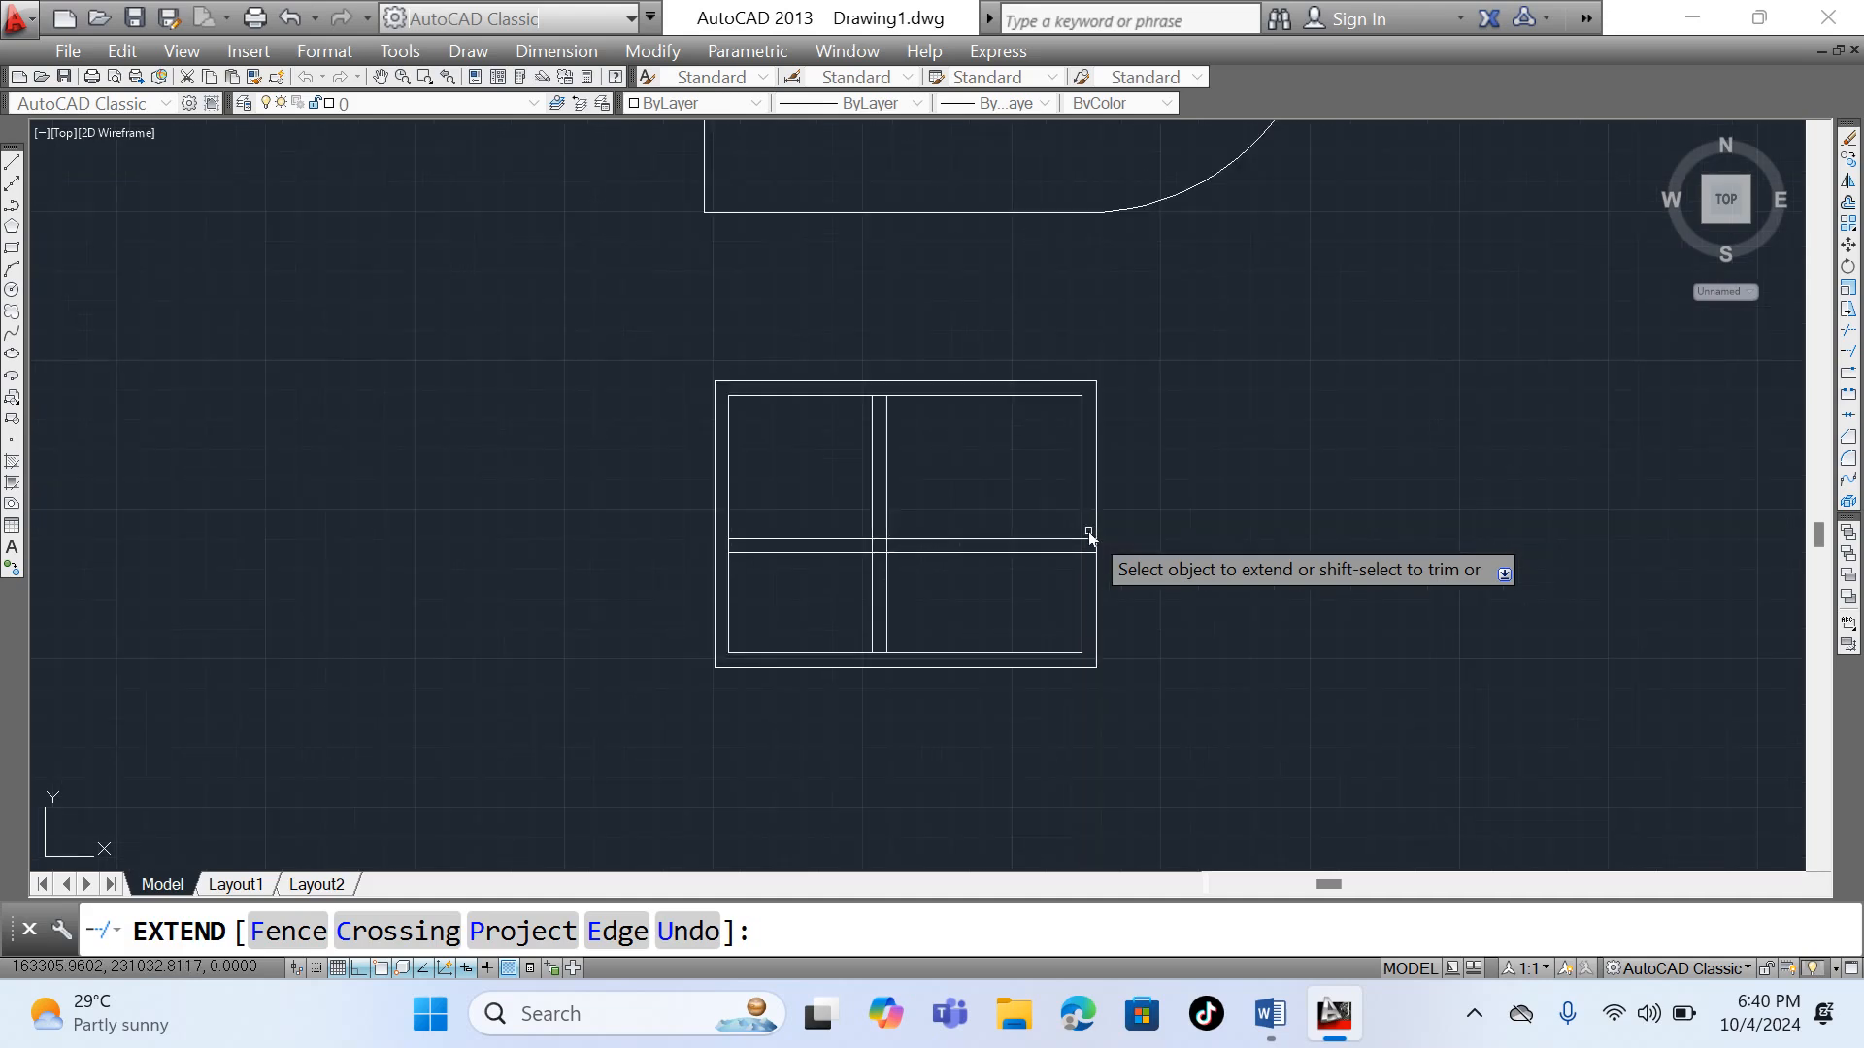
scroll(1089, 537, "down", 4)
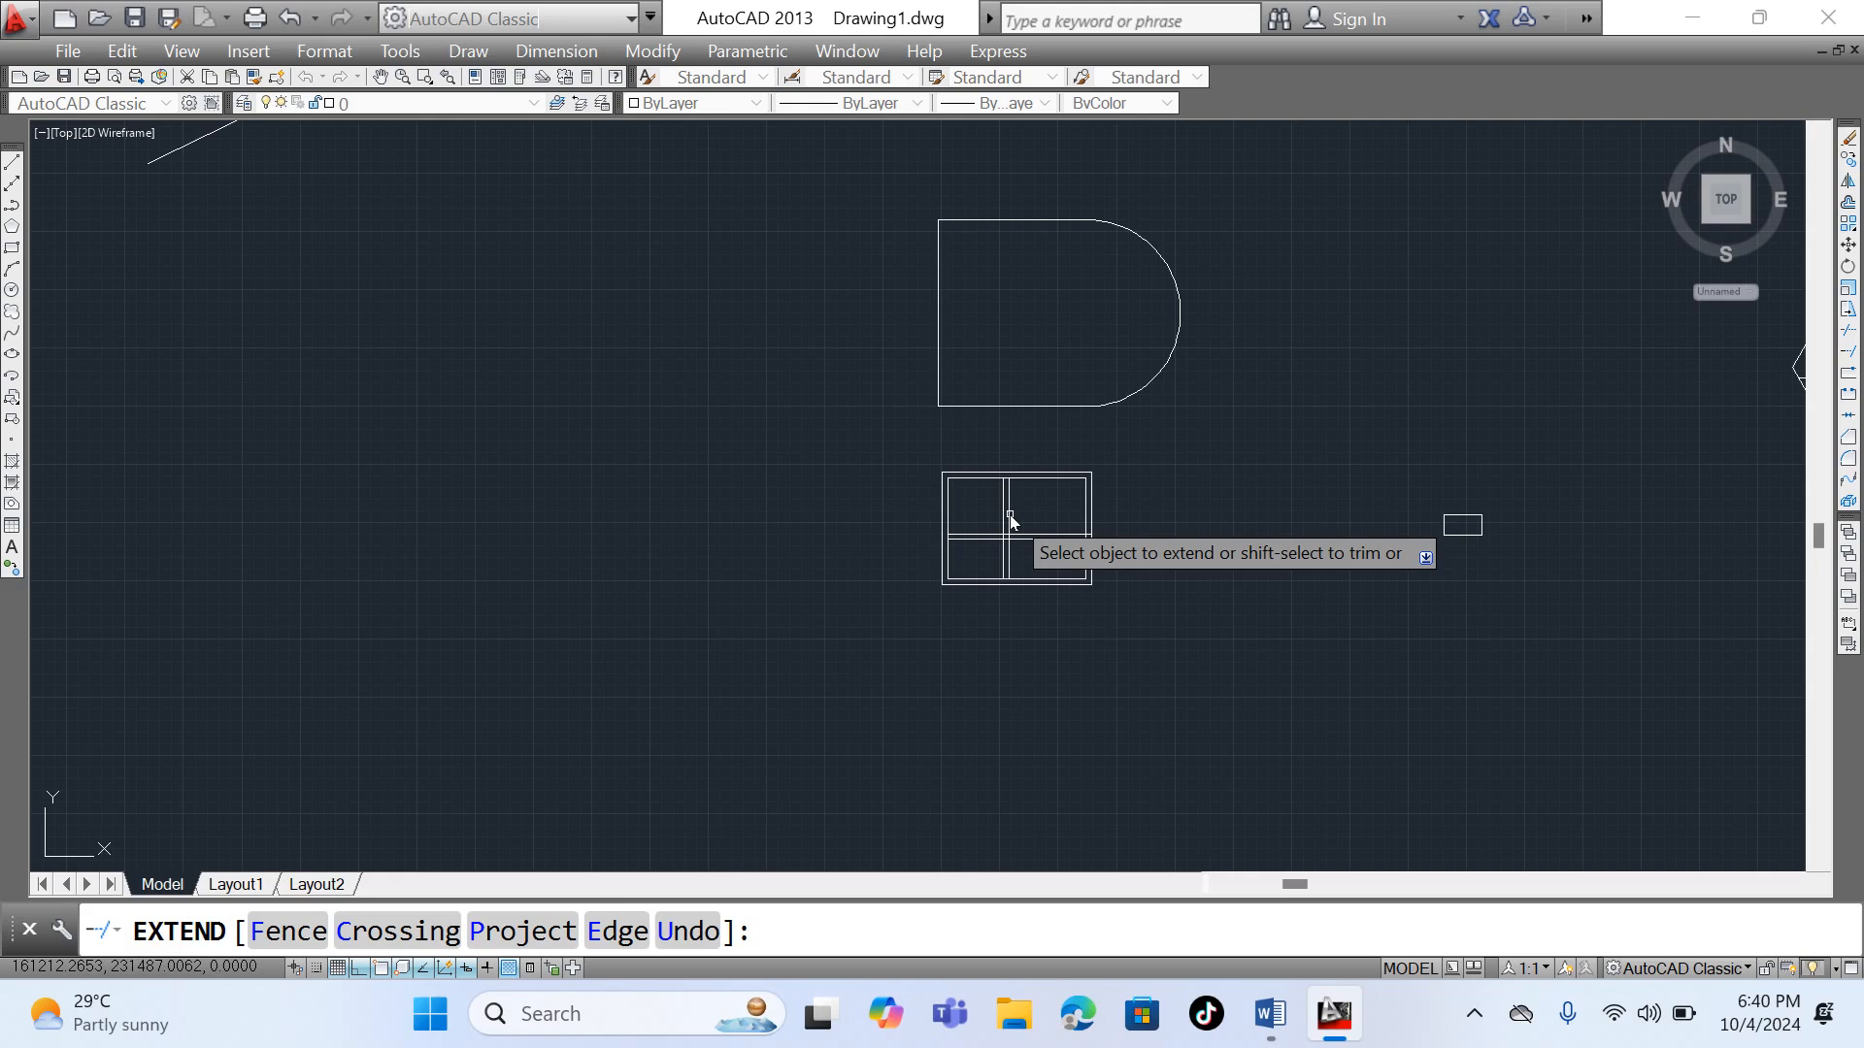
key("Escape")
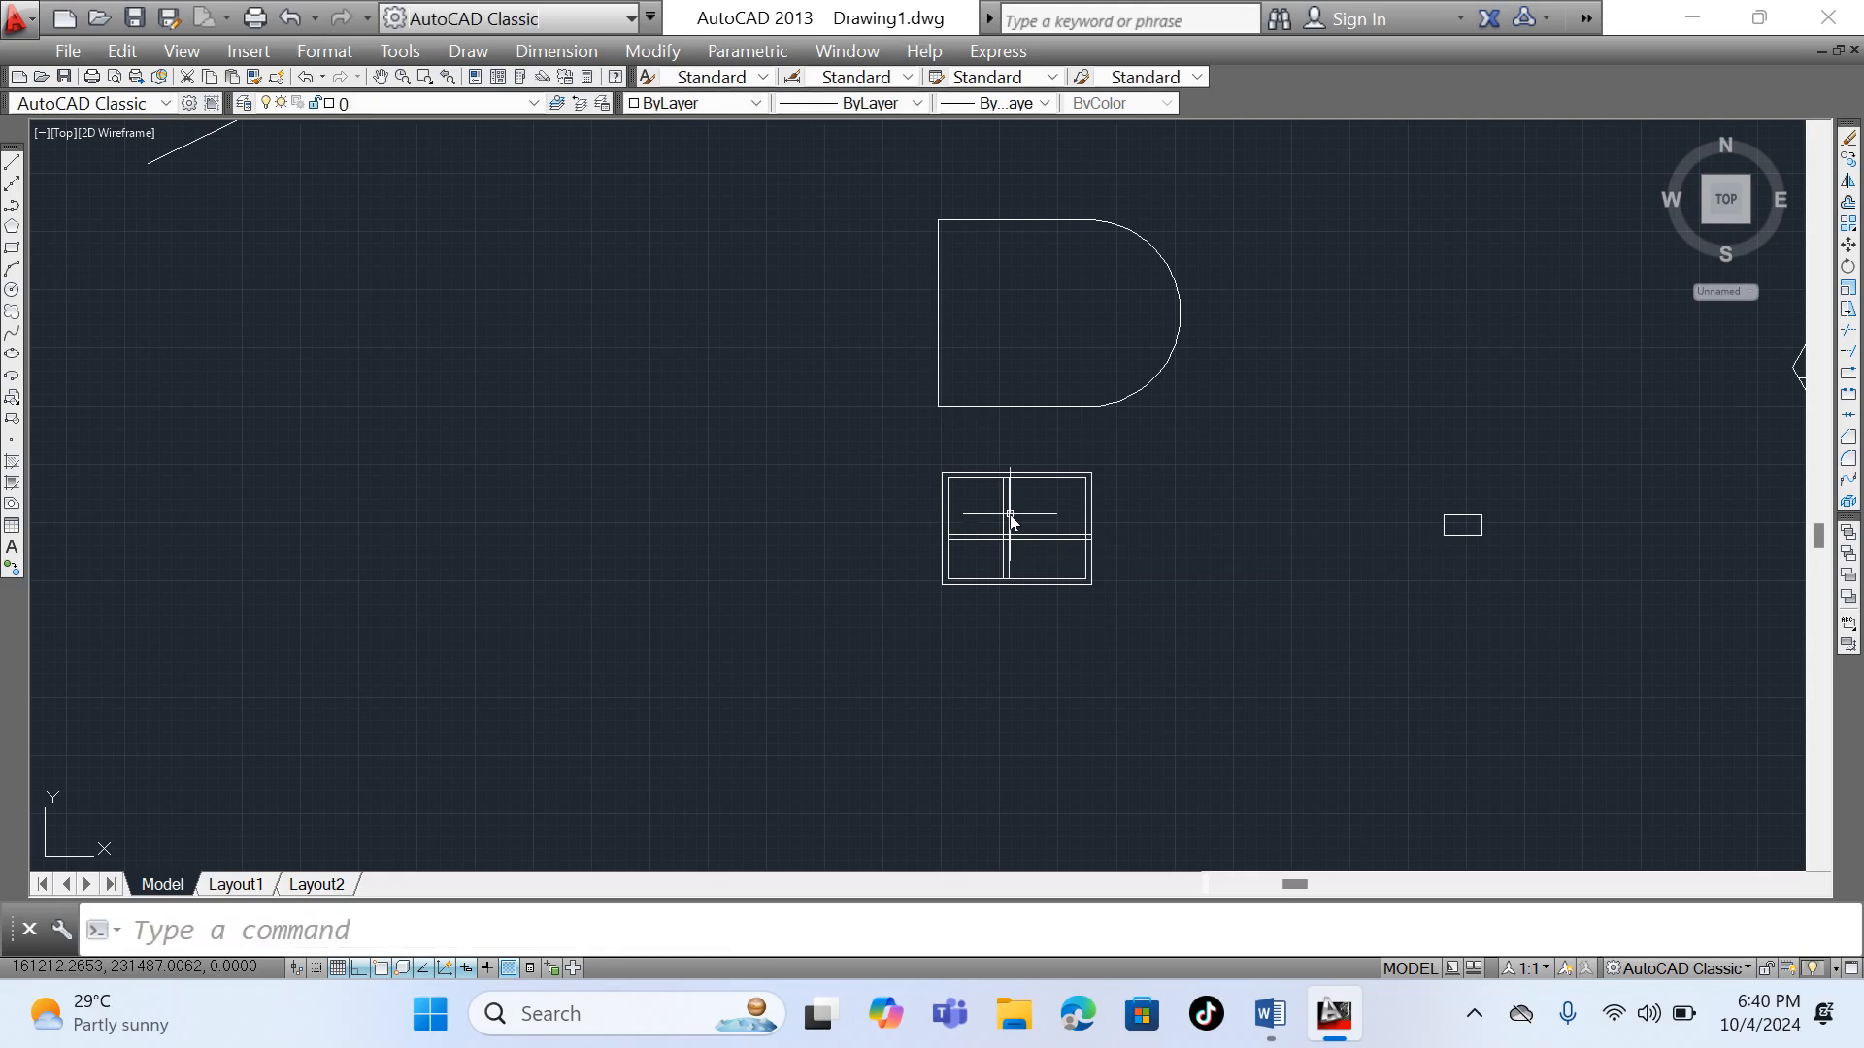
- Move the whole partitioned rectangle by its lower-right corner onto the D-shaped outline's lower-left corner, with Ortho mode off
left_click(916, 454)
left_click(1159, 660)
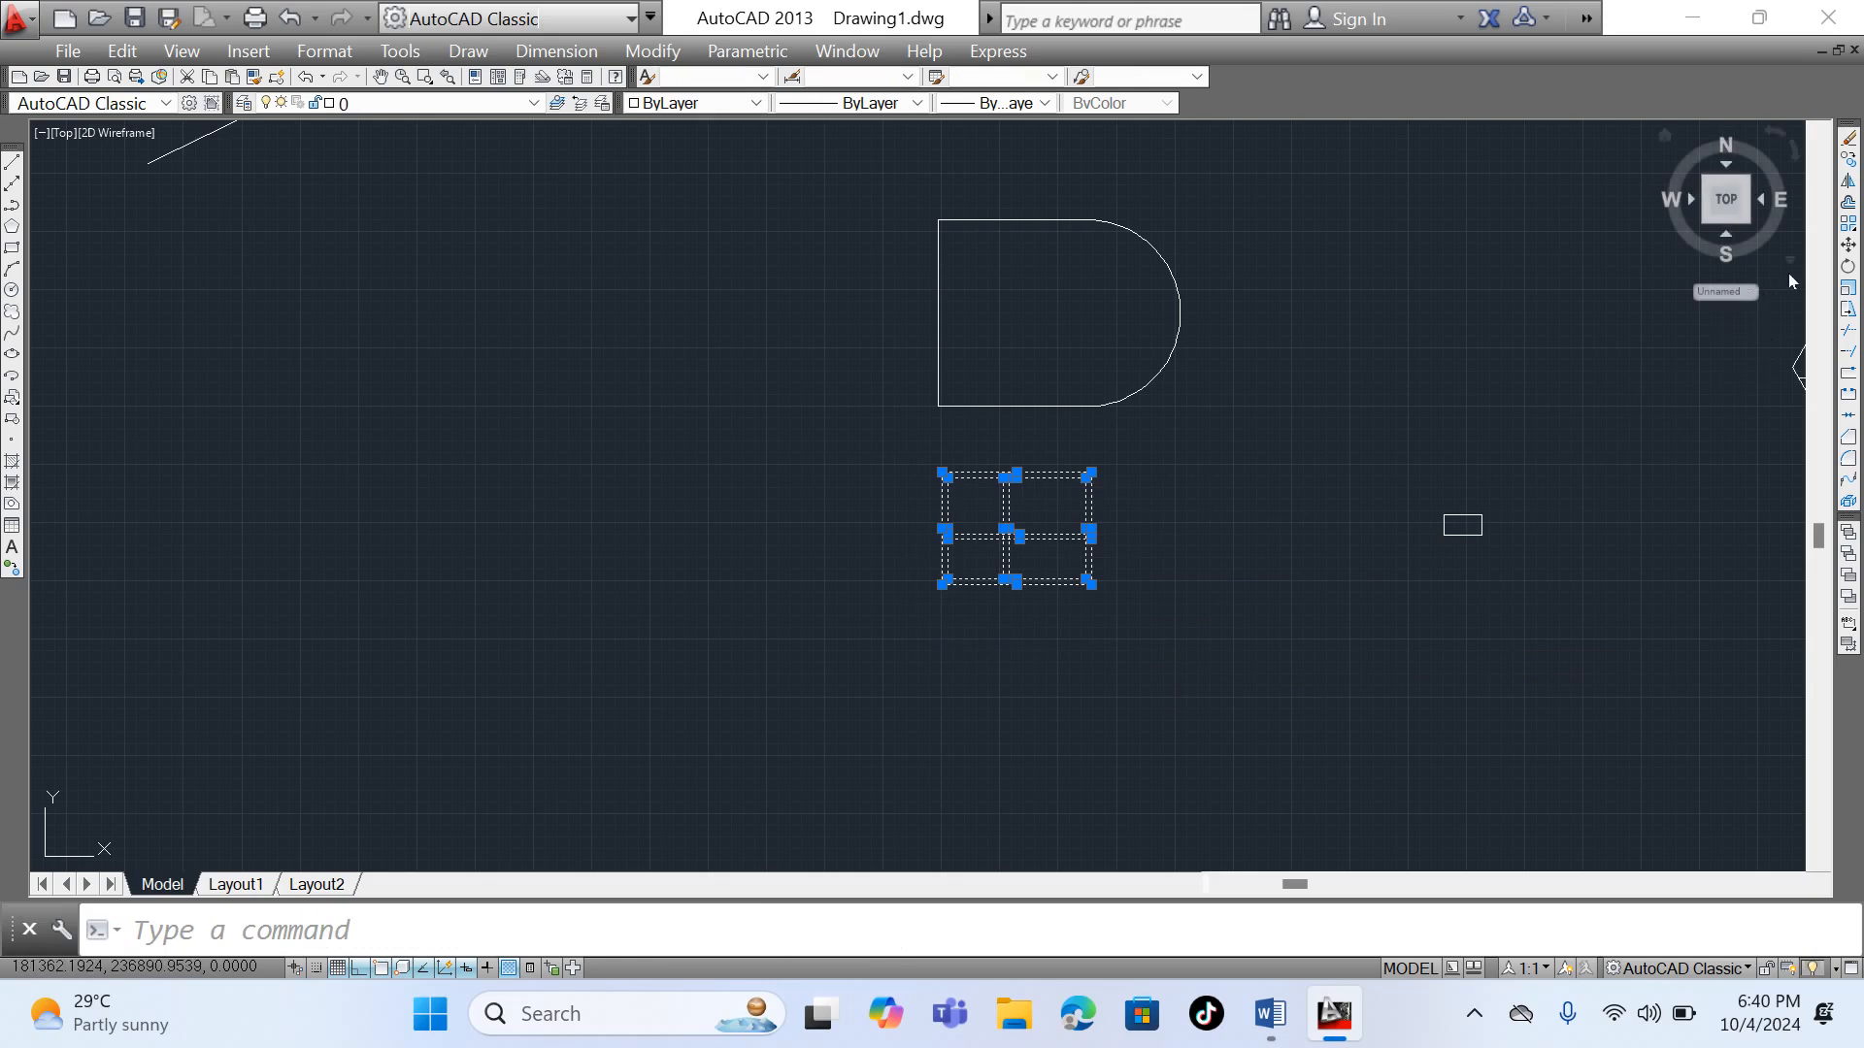
left_click(1848, 244)
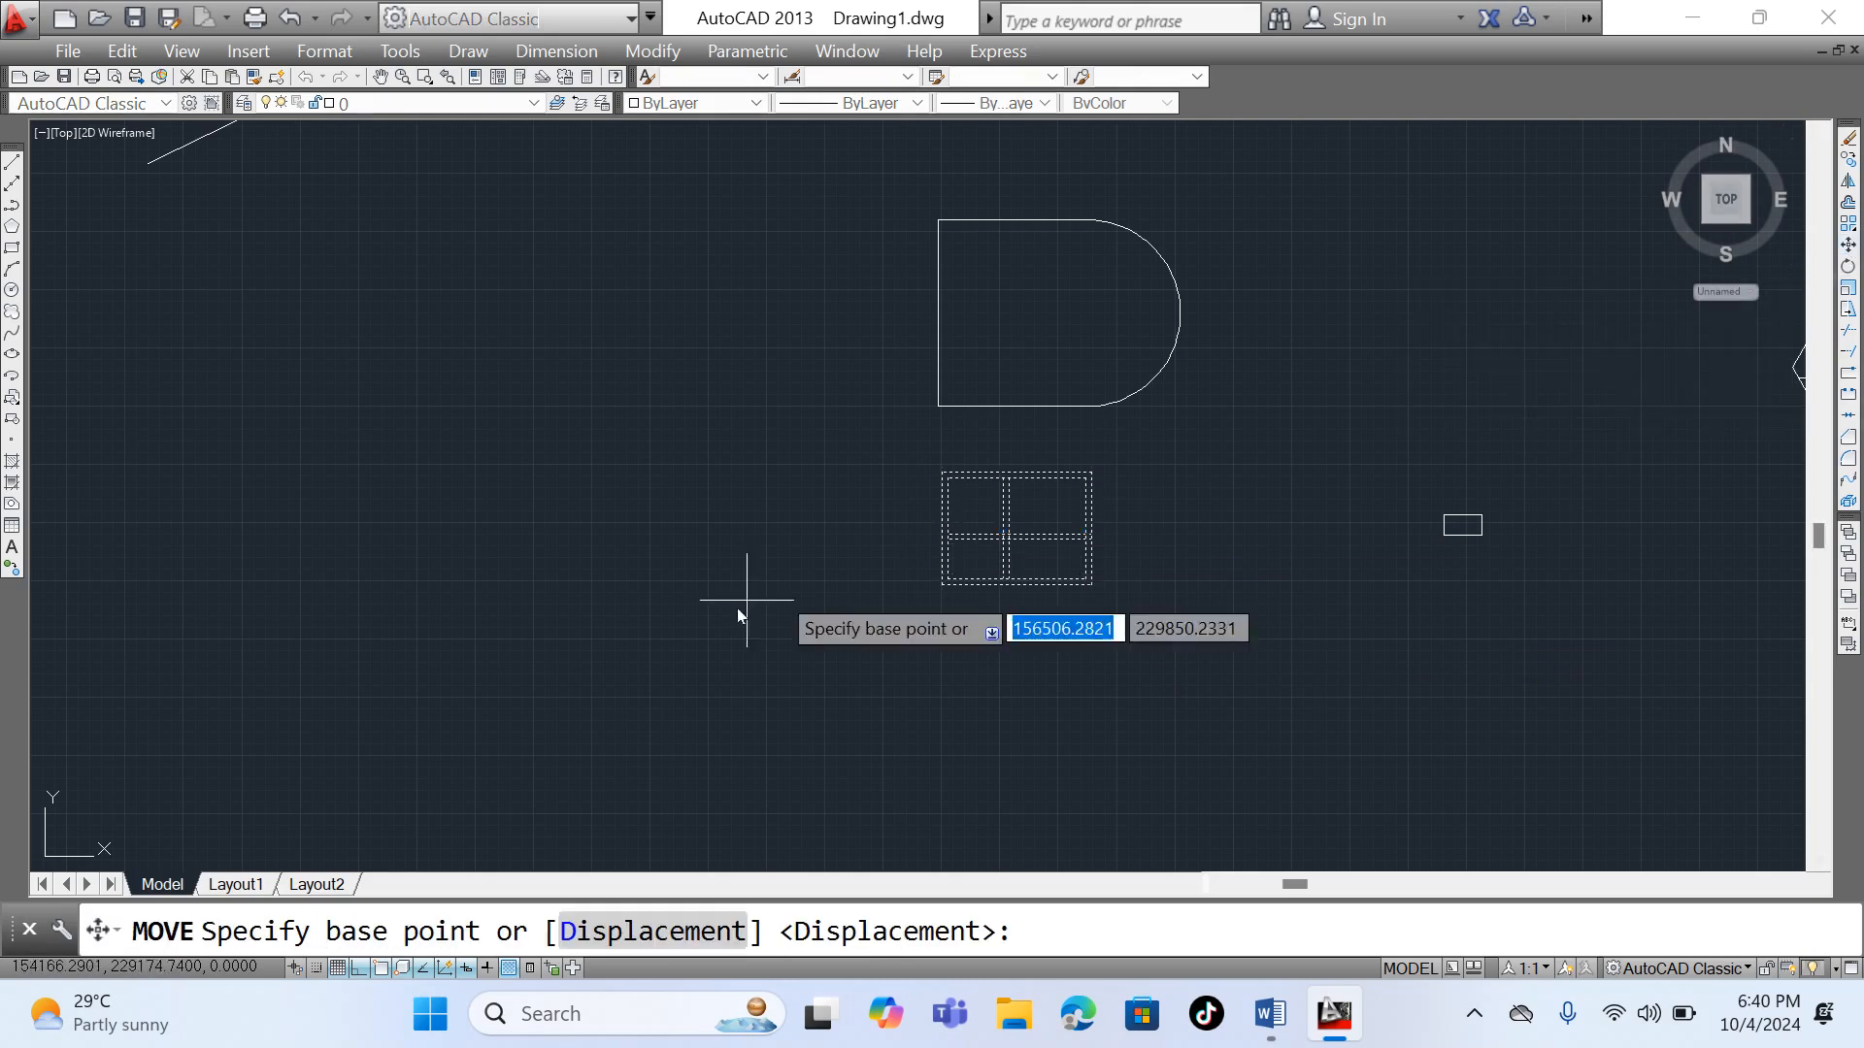
scroll(1046, 576, "up", 4)
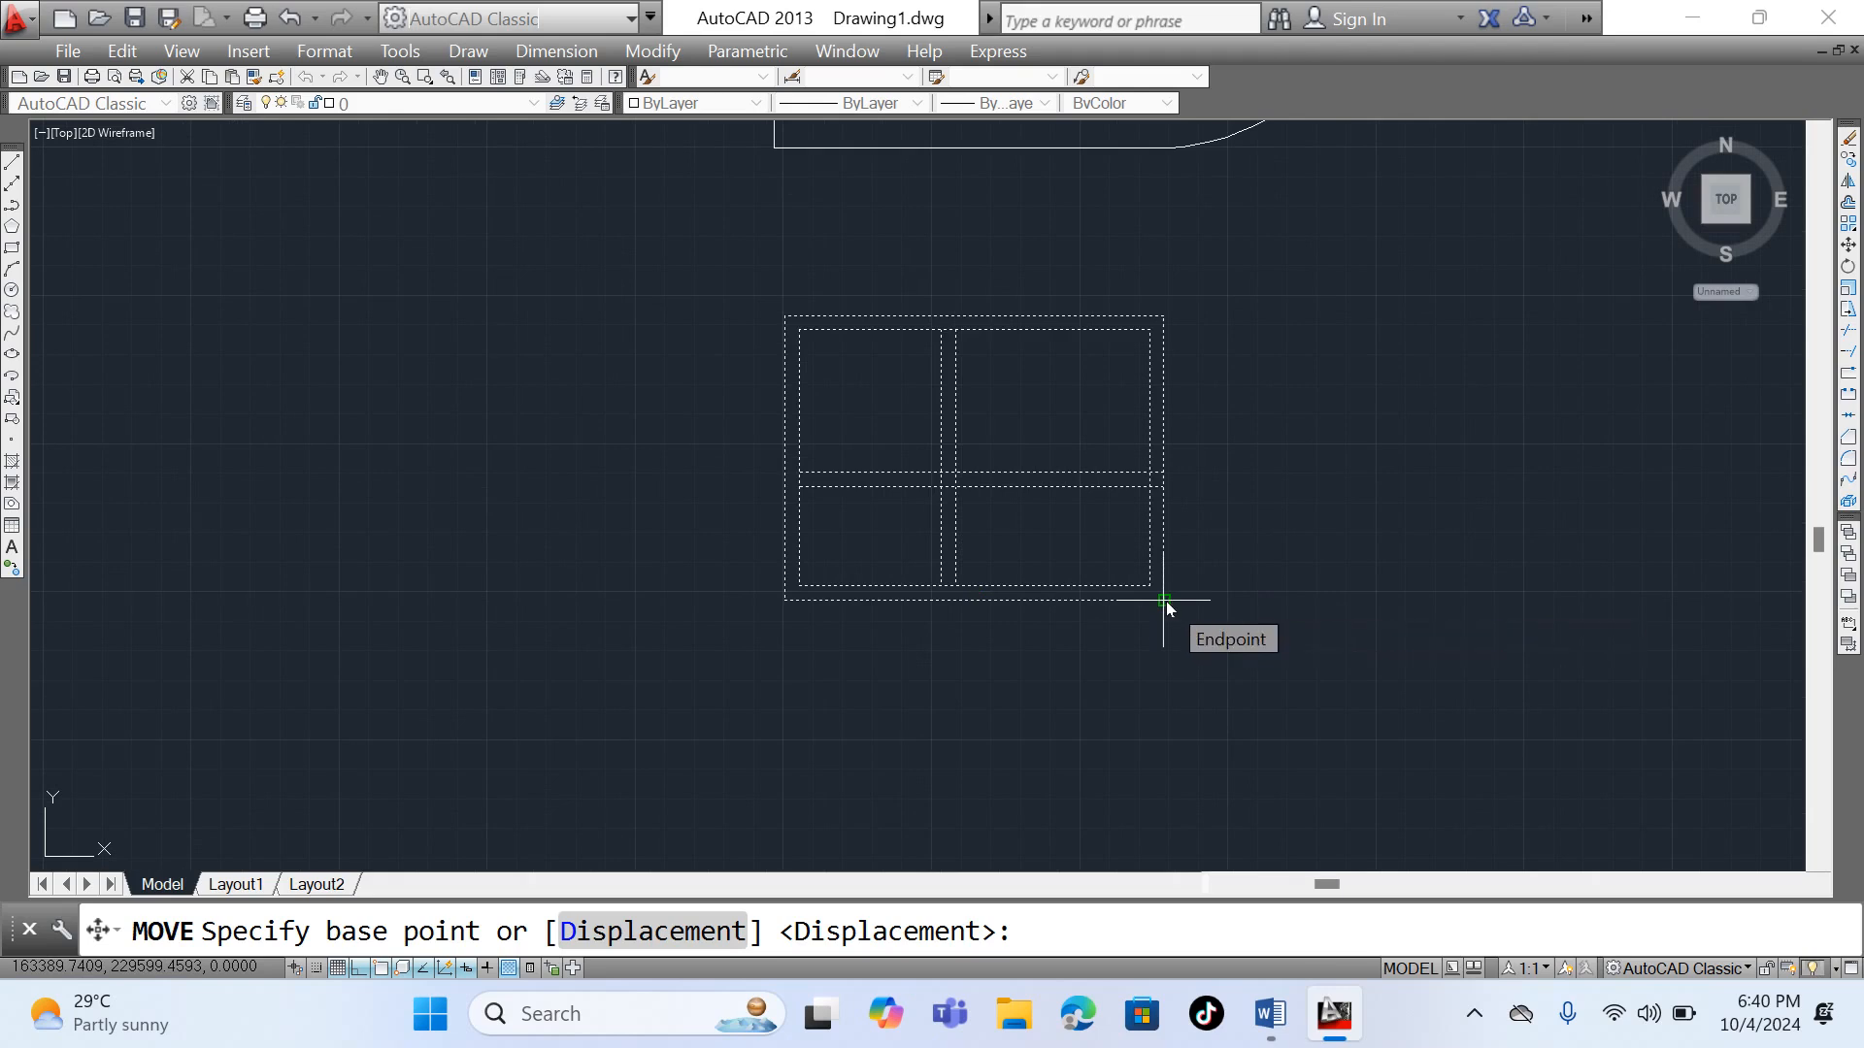
left_click(1165, 602)
scroll(923, 666, "down", 5)
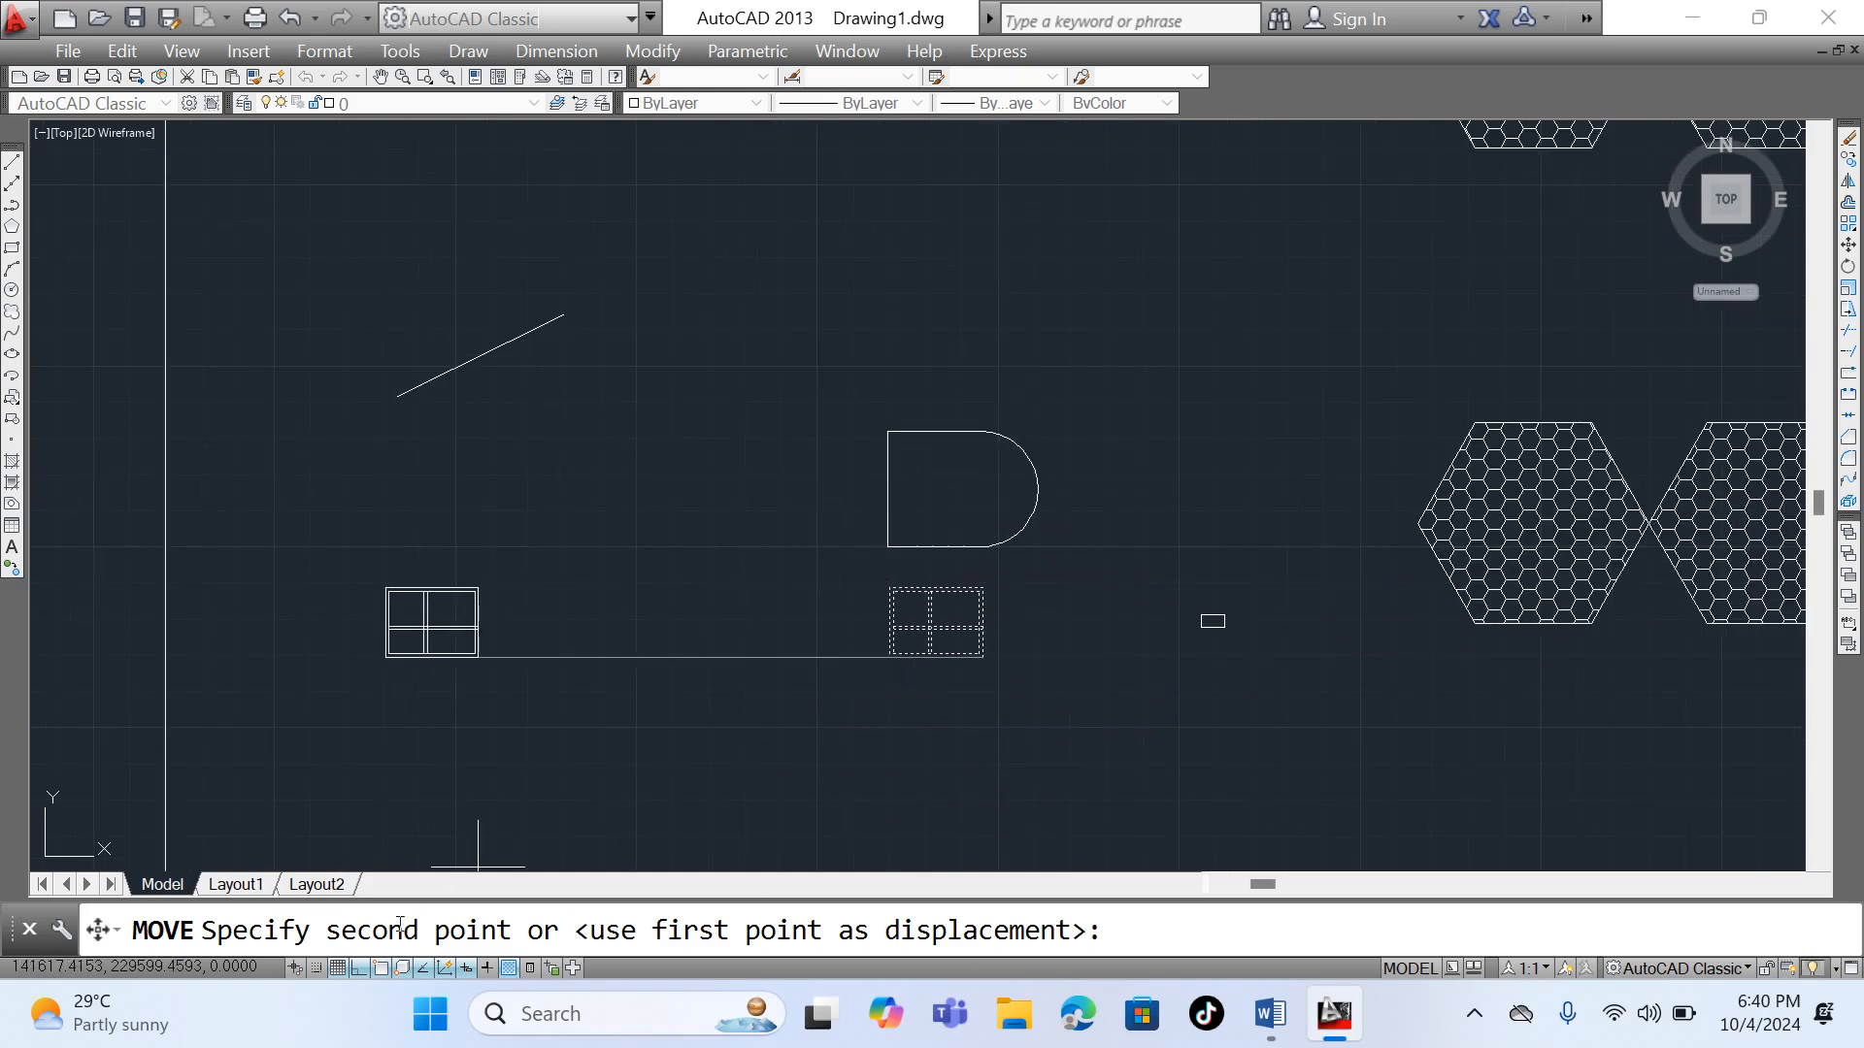
left_click(359, 968)
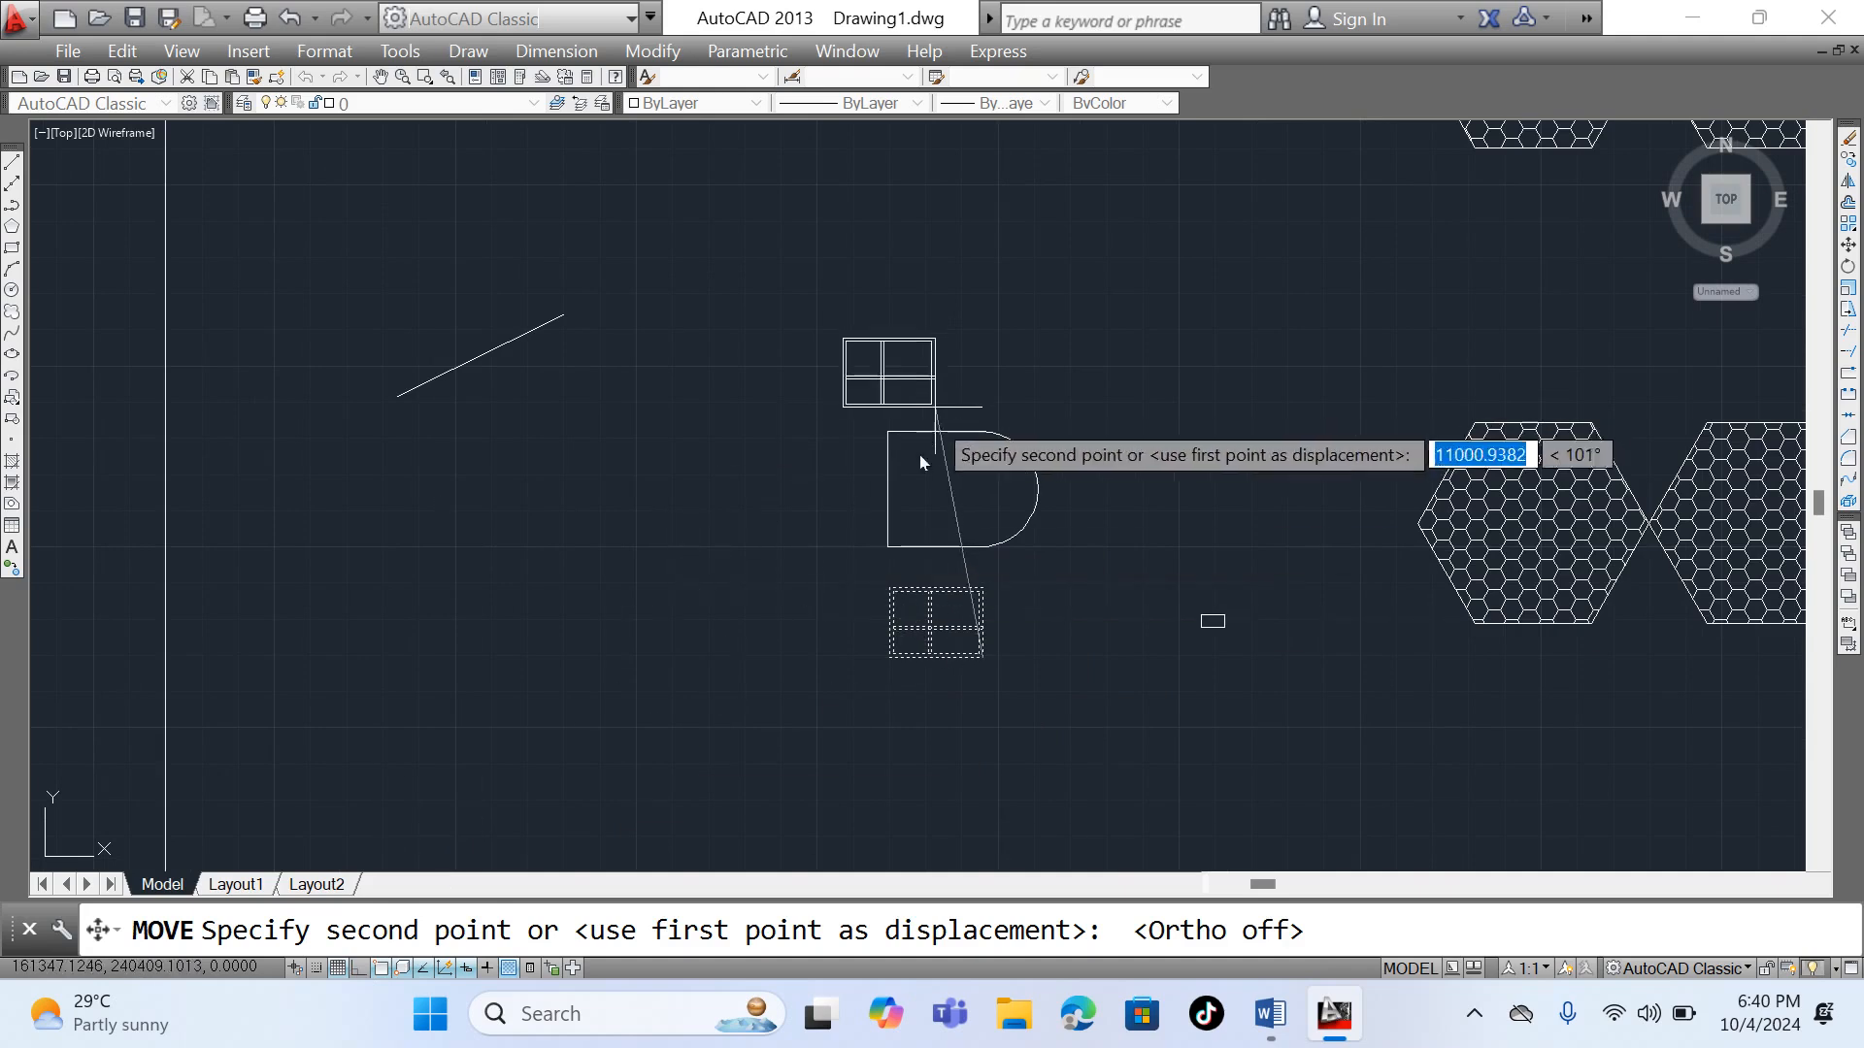
scroll(874, 561, "up", 6)
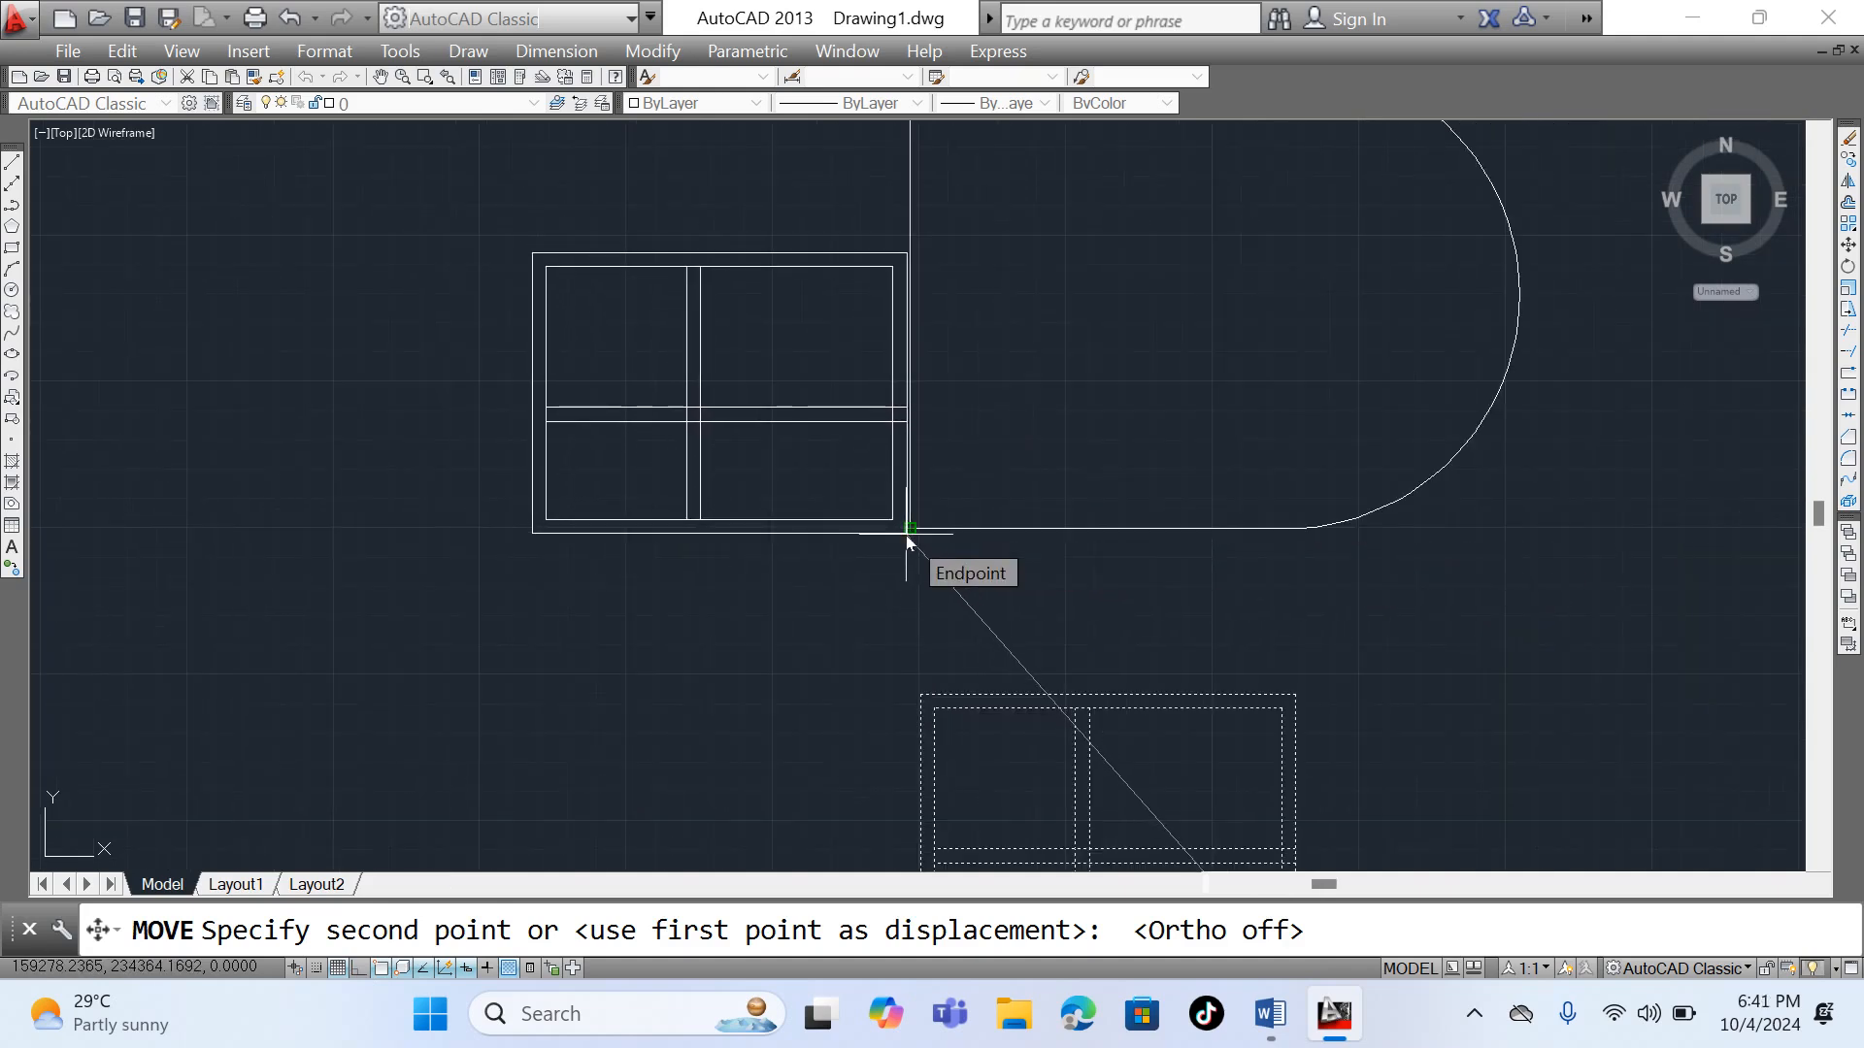
left_click(908, 534)
scroll(718, 540, "down", 6)
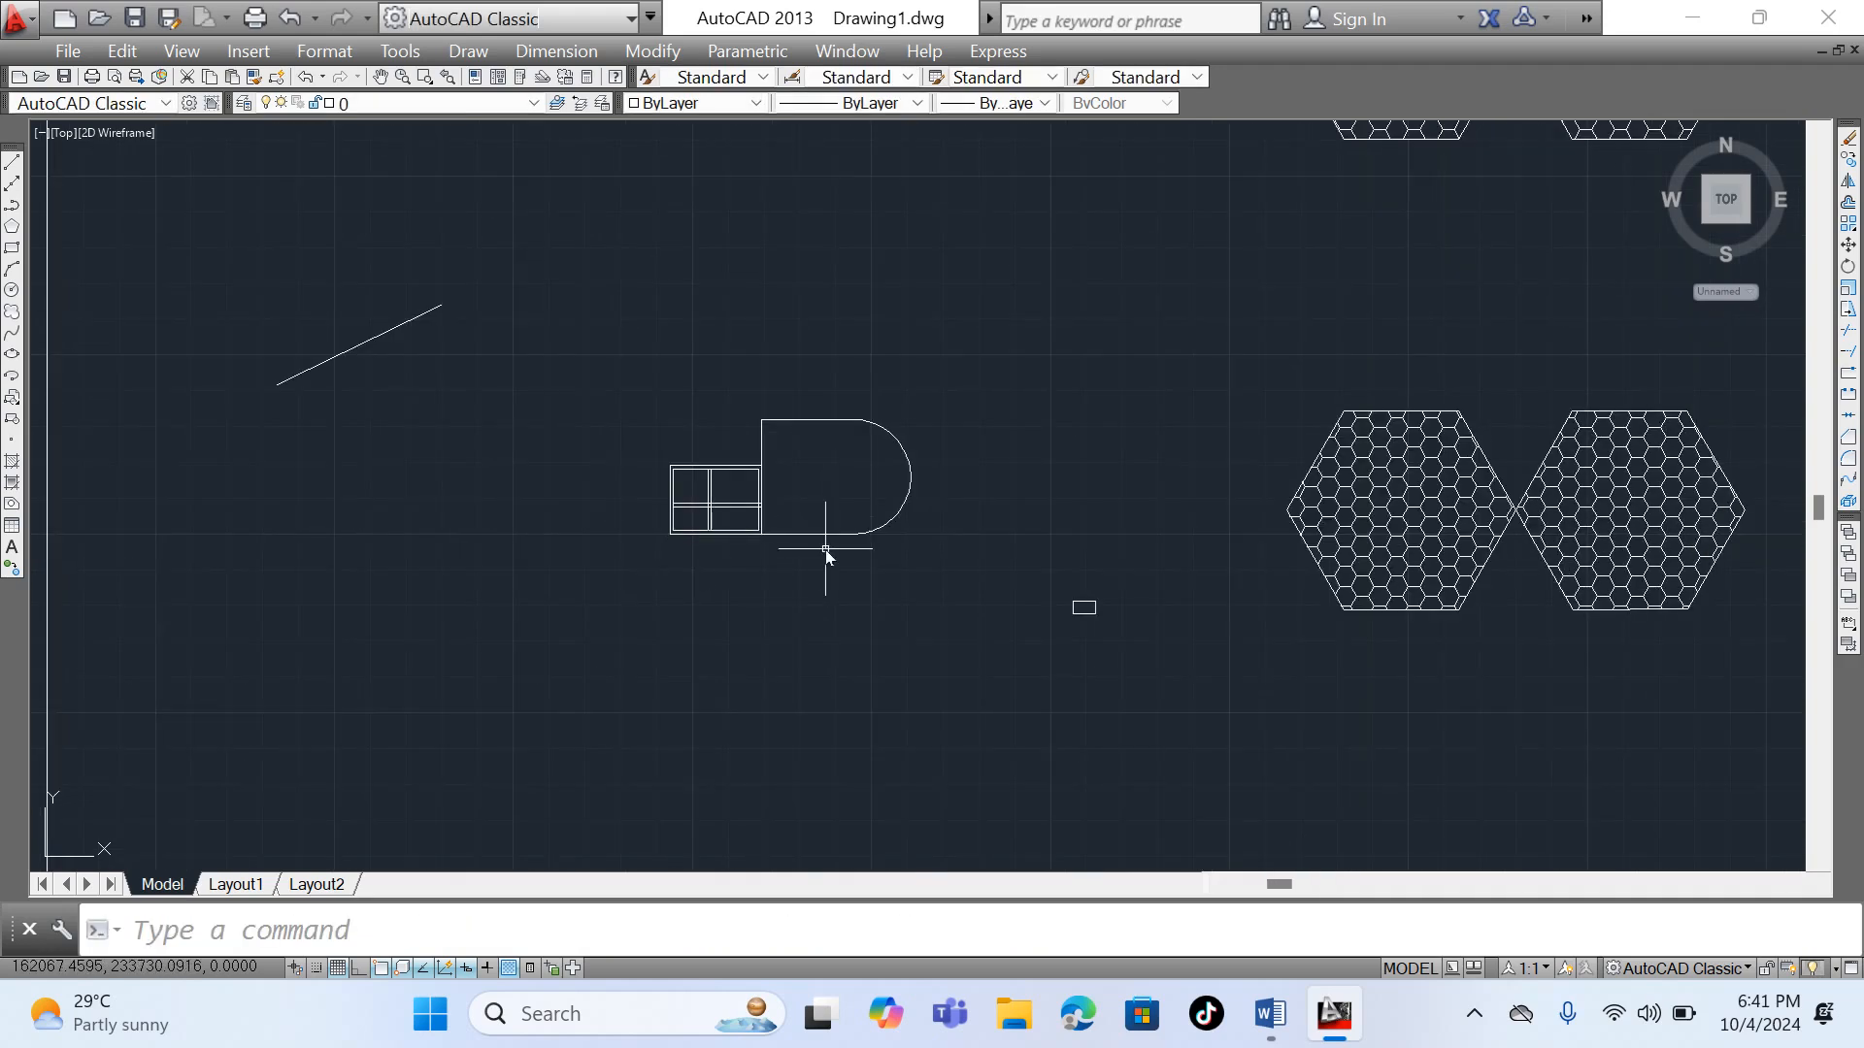
- Move the joined partitioned rectangle and D-shaped outline together by their lower-left corner to the empty area below the small rectangle
scroll(811, 471, "down", 6)
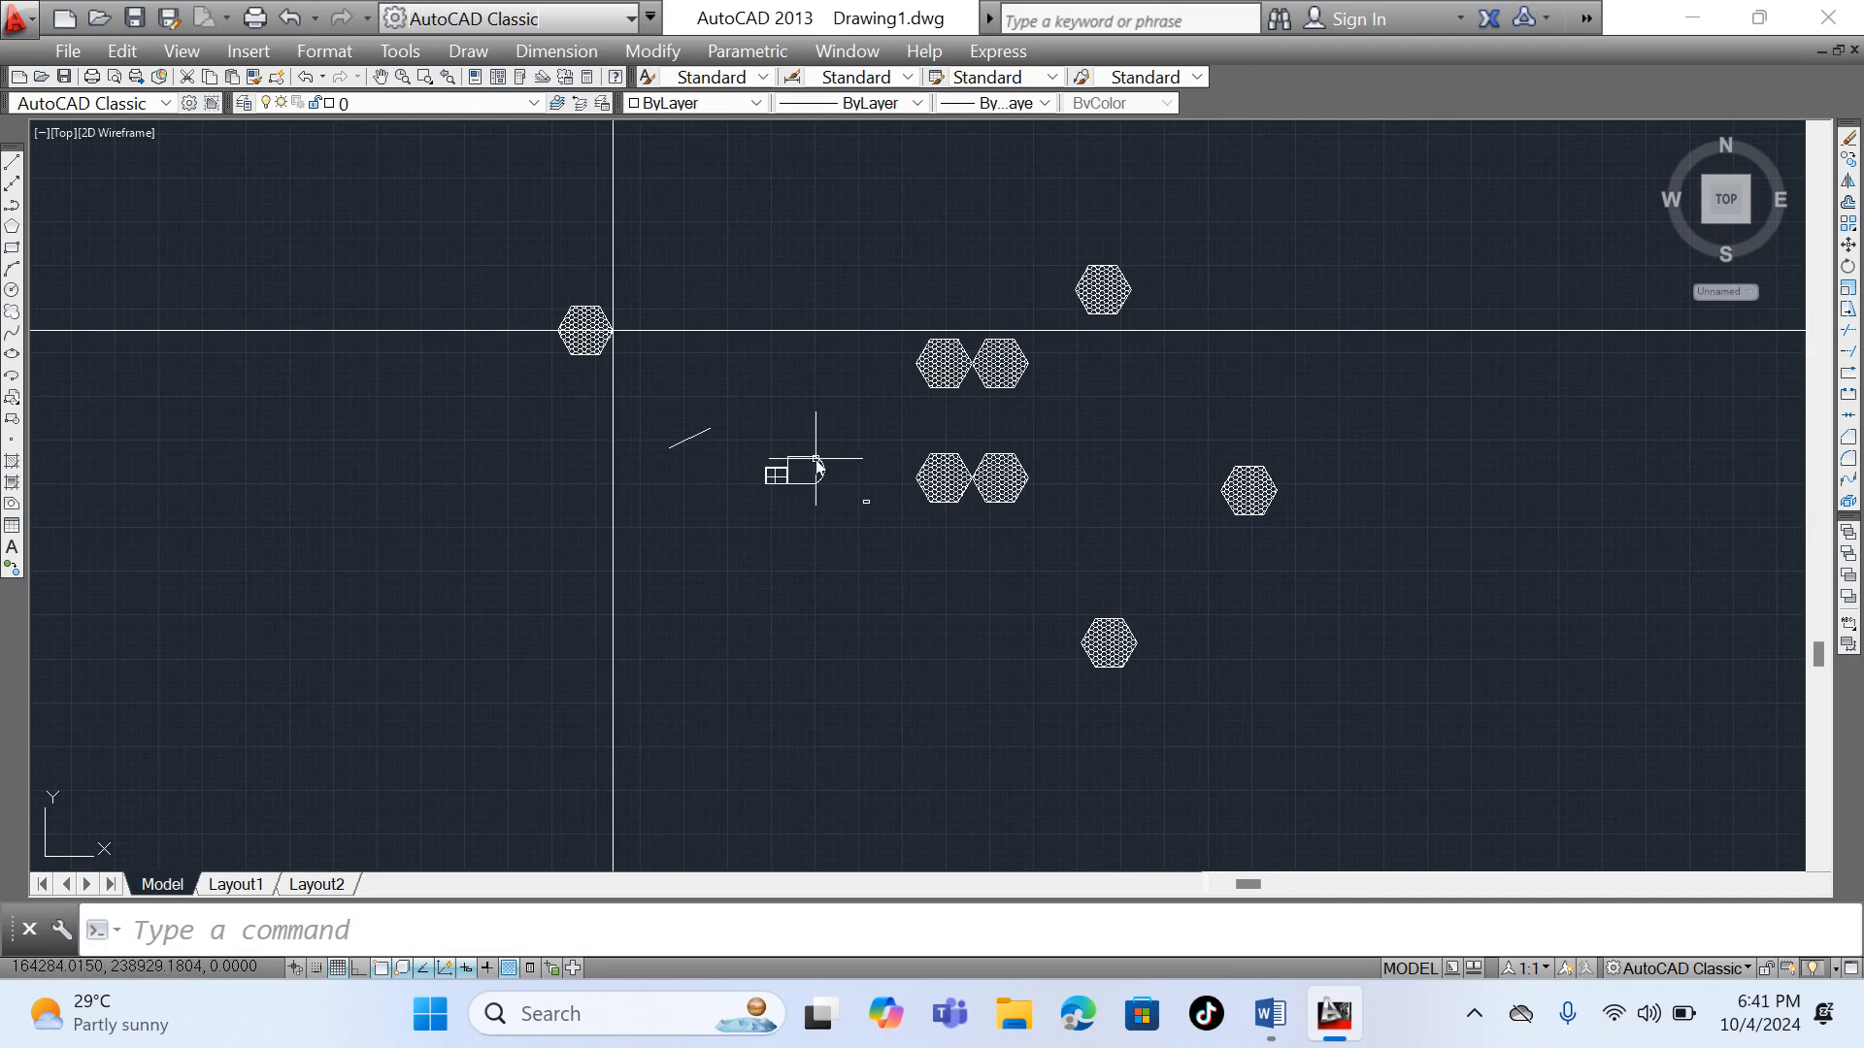
scroll(815, 504, "up", 4)
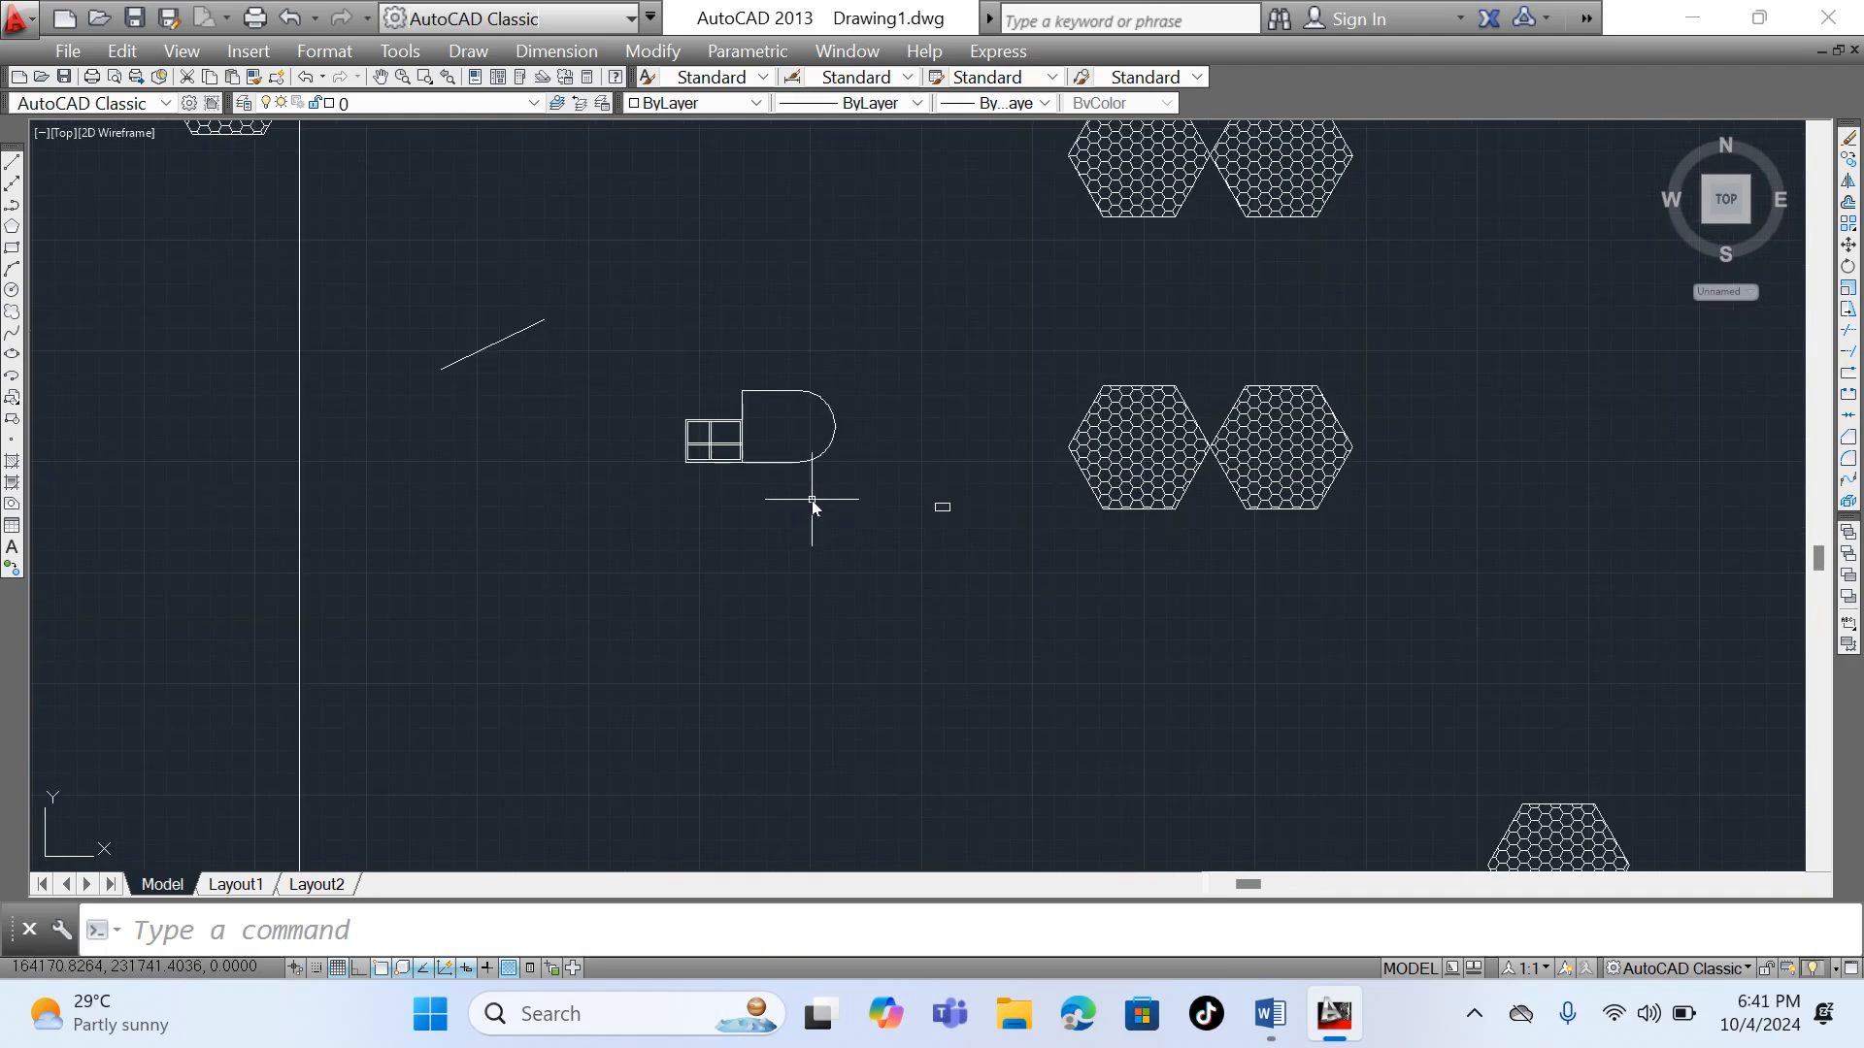
left_click(657, 339)
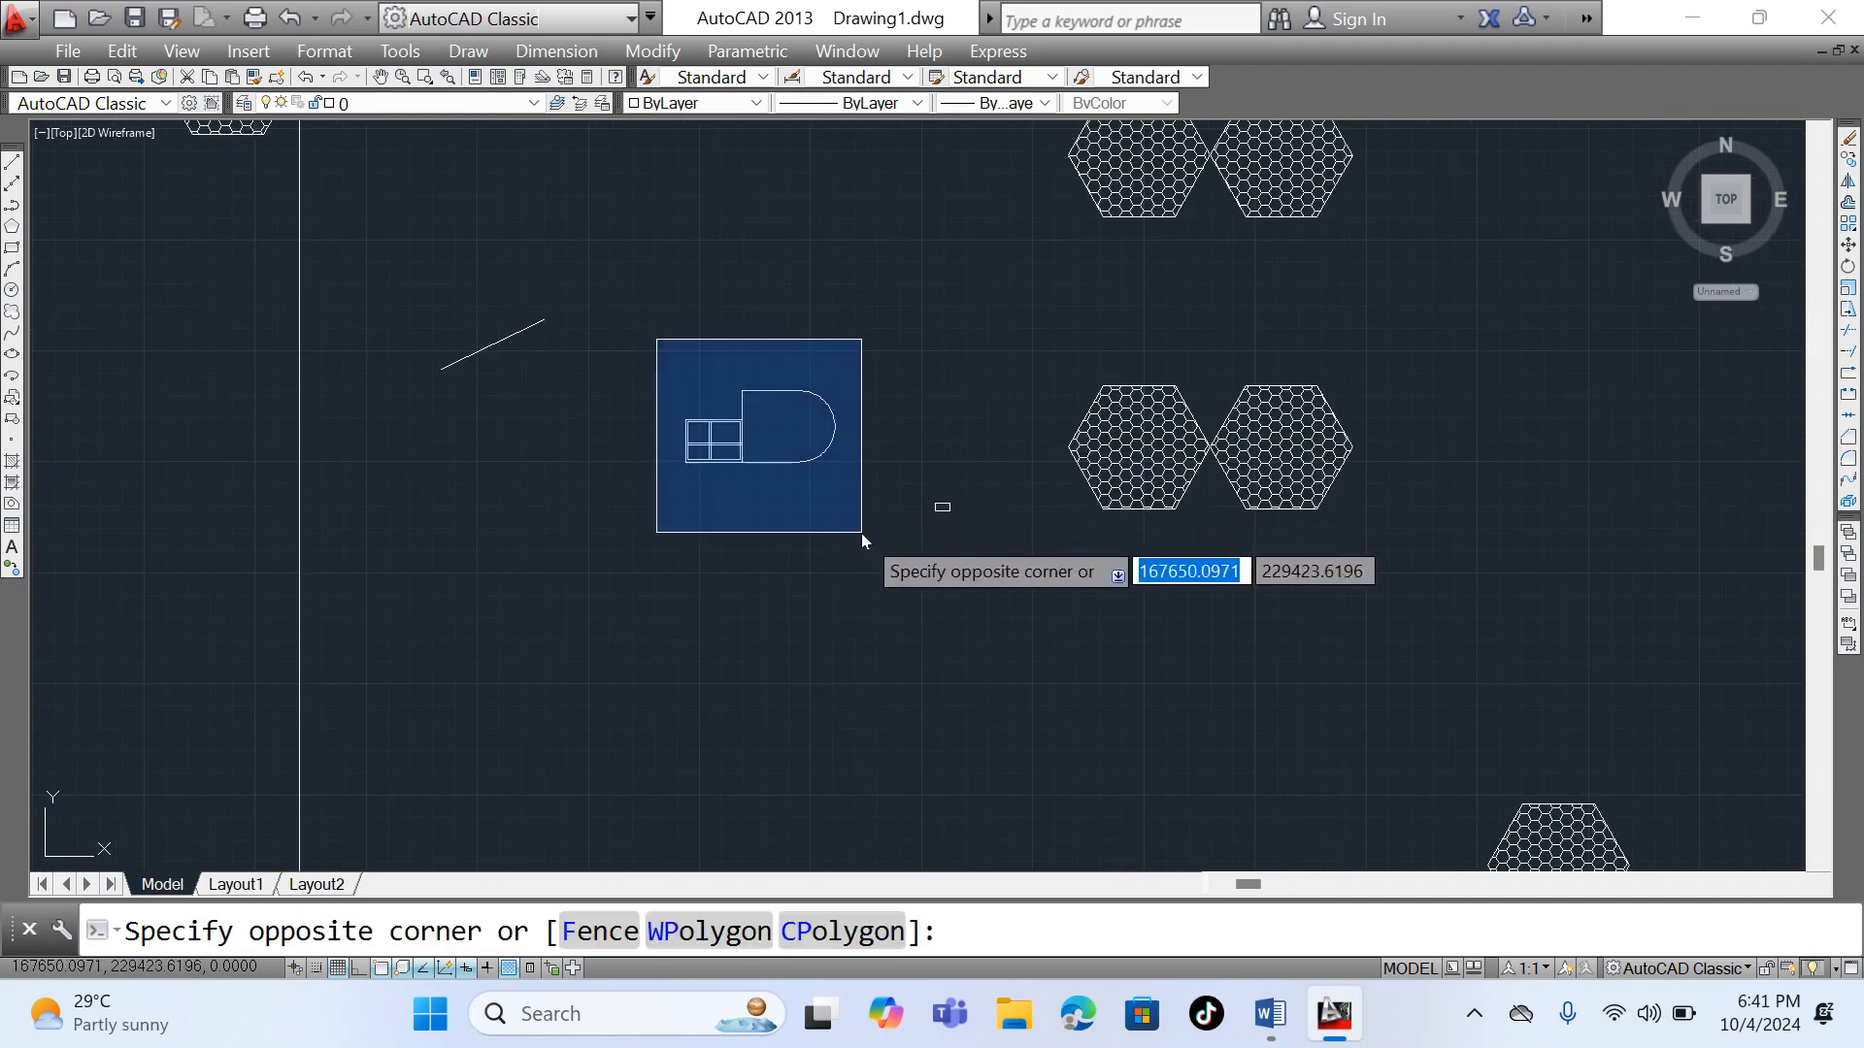
left_click(860, 533)
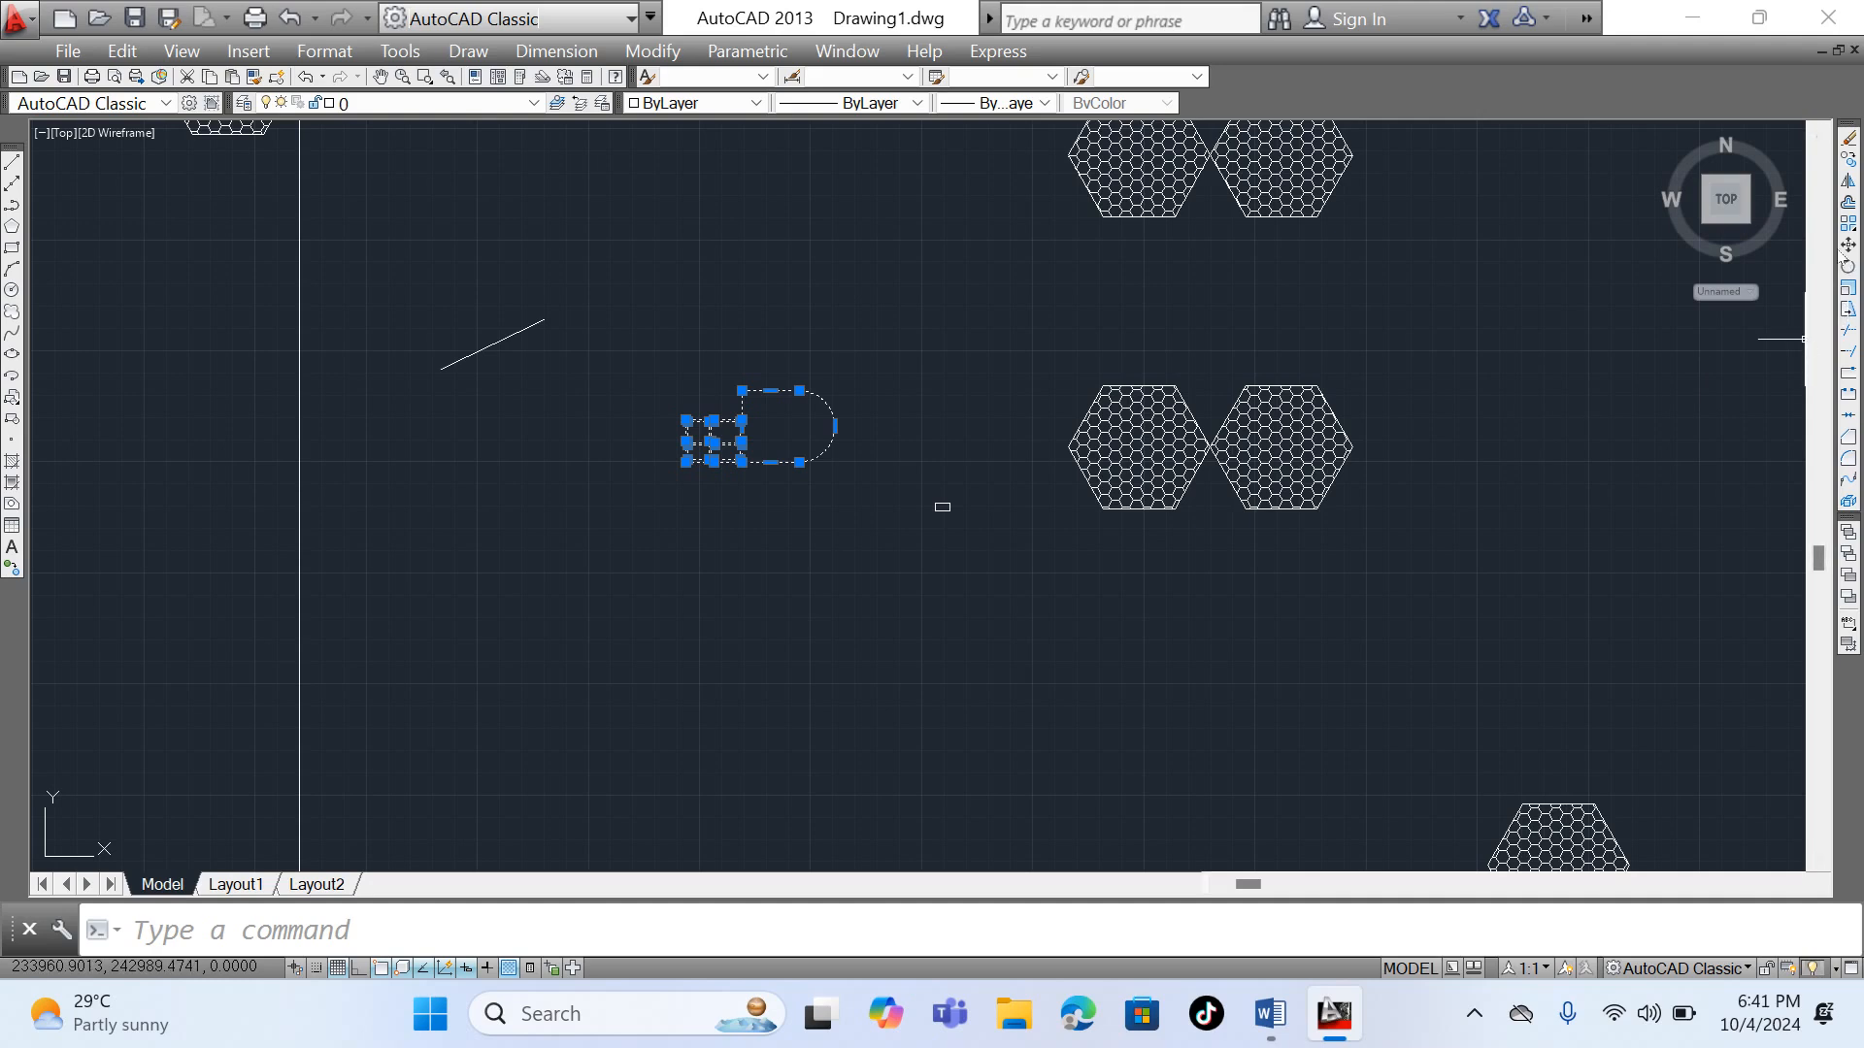
left_click(1848, 246)
scroll(749, 466, "up", 5)
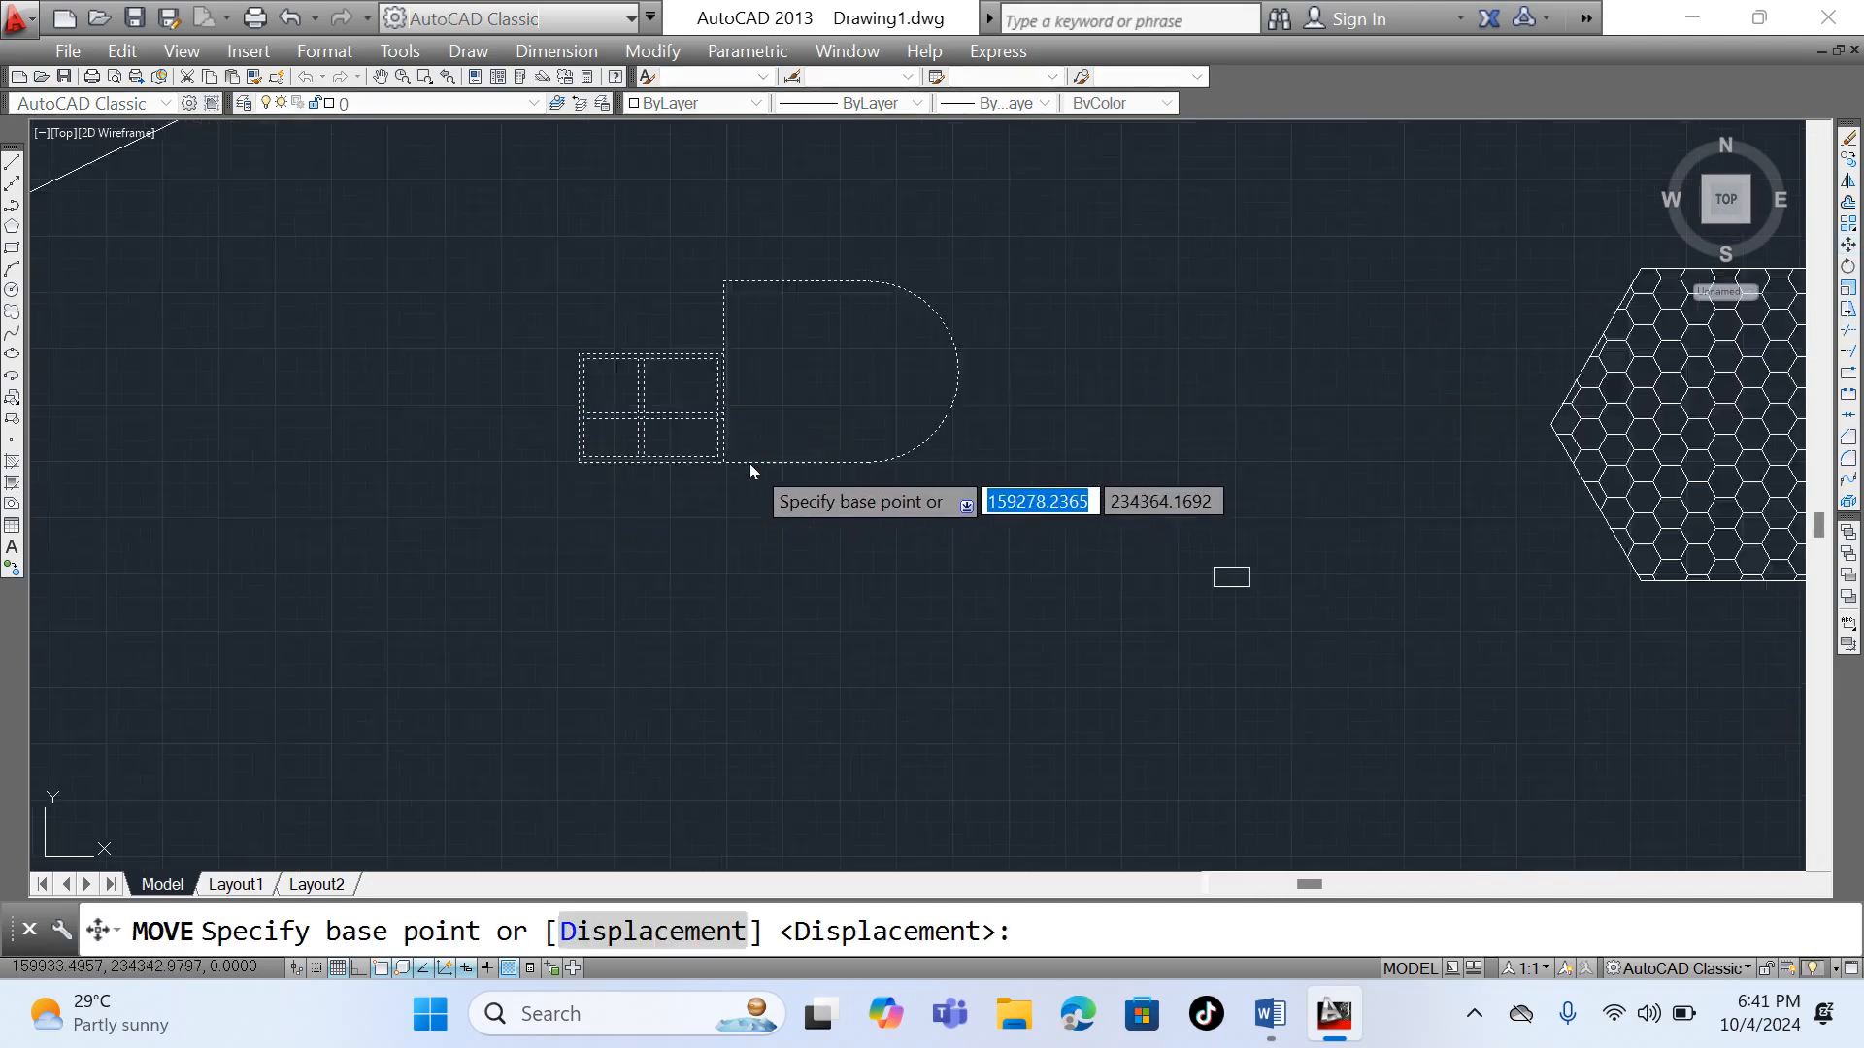
left_click(308, 462)
scroll(457, 413, "down", 3)
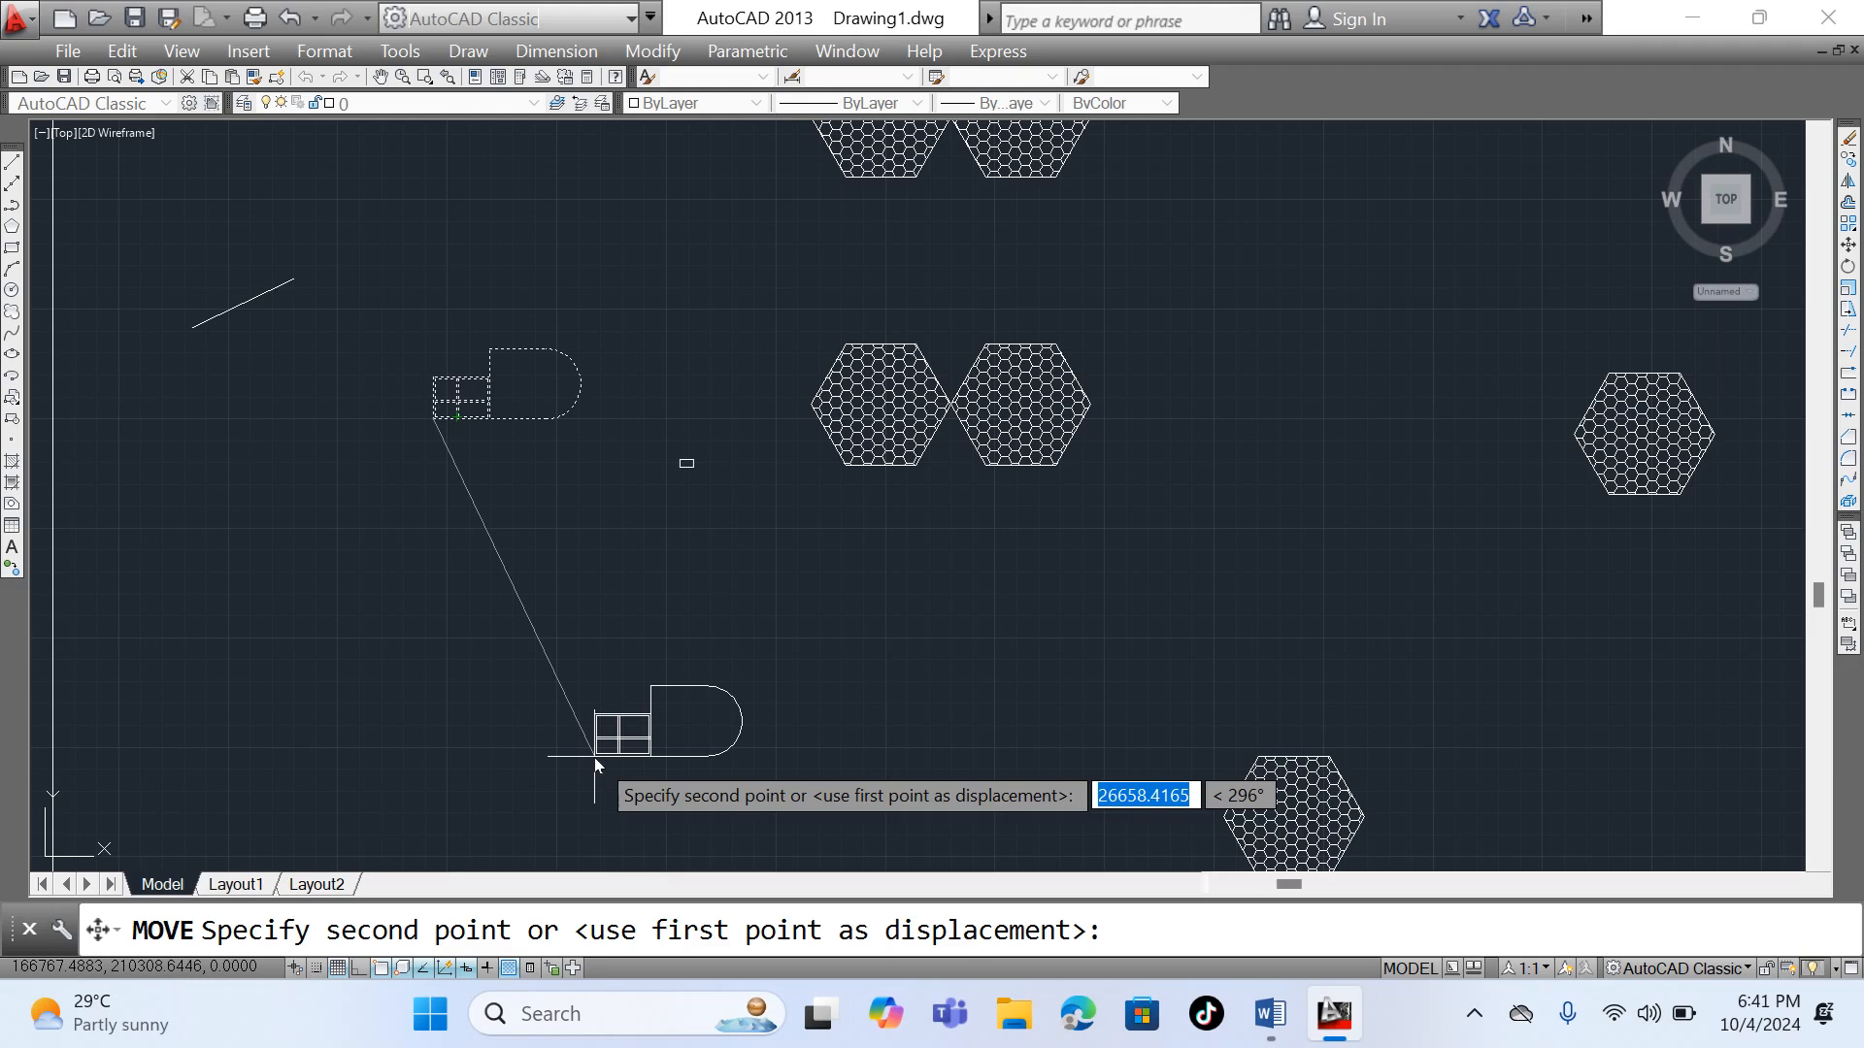
left_click(624, 732)
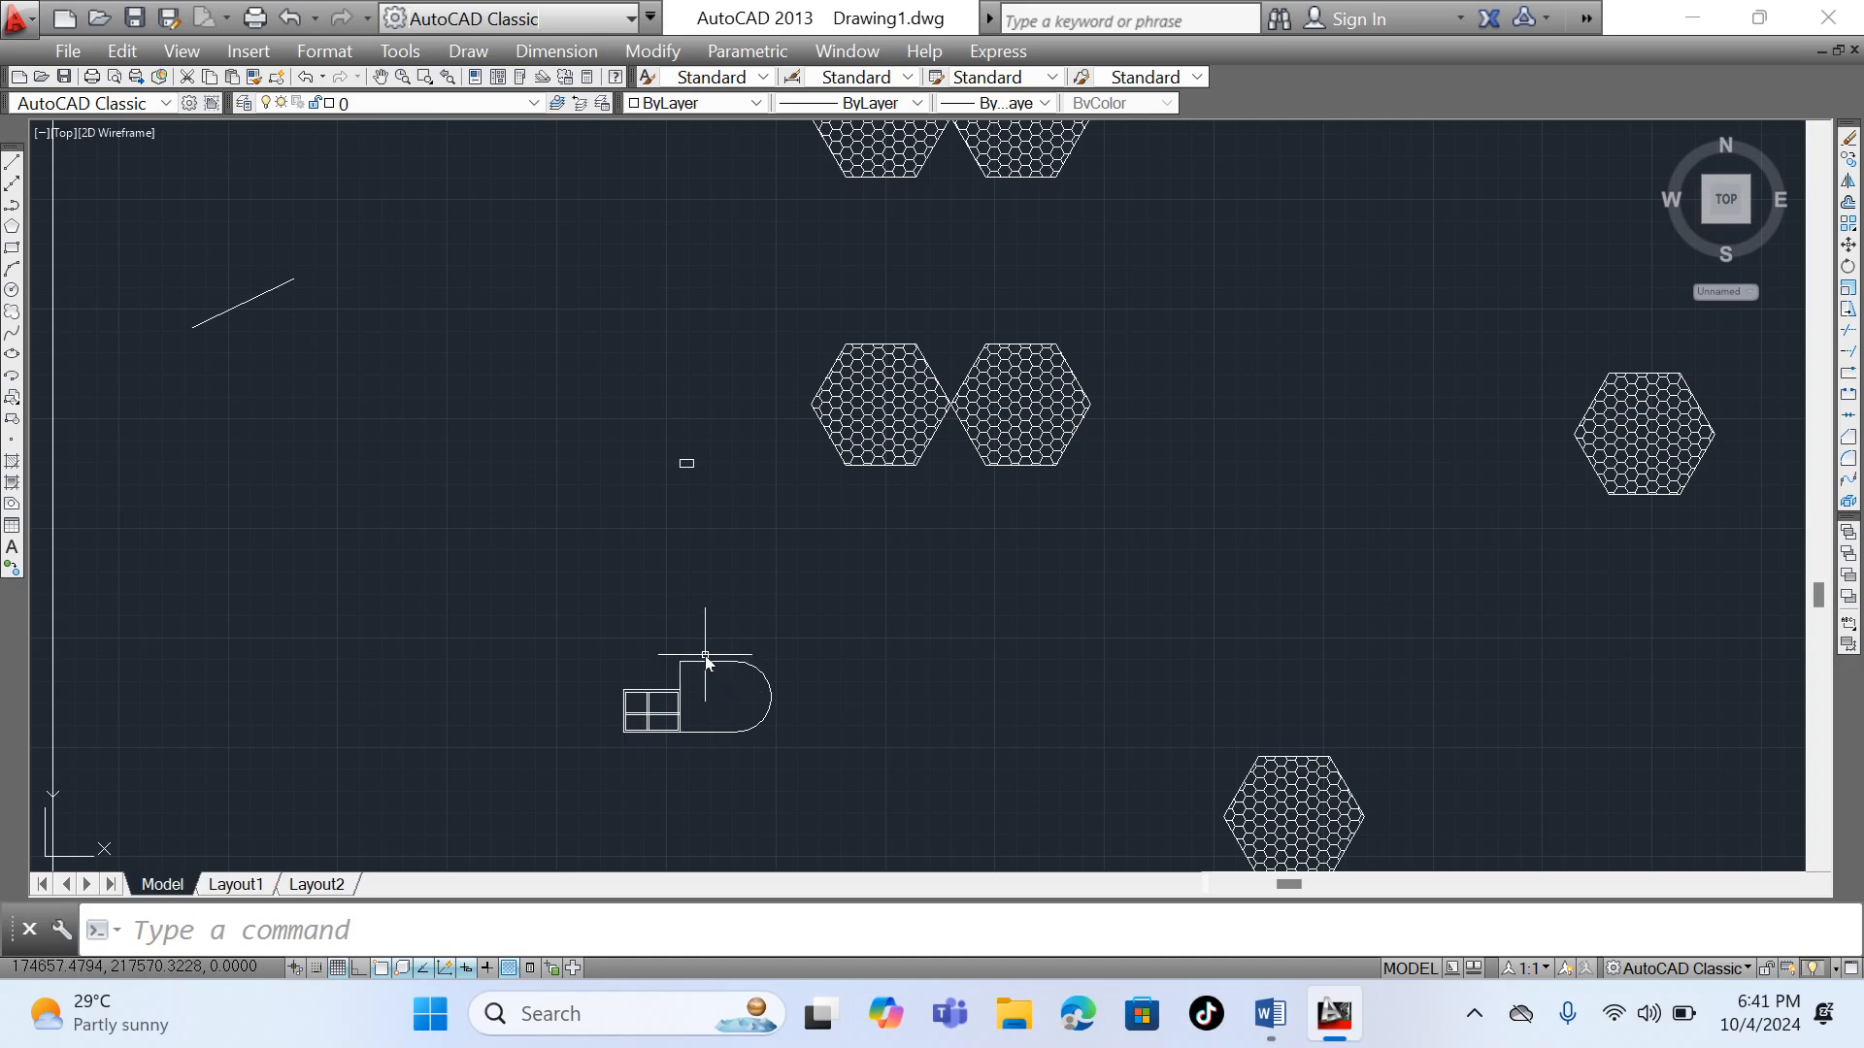
scroll(706, 660, "down", 2)
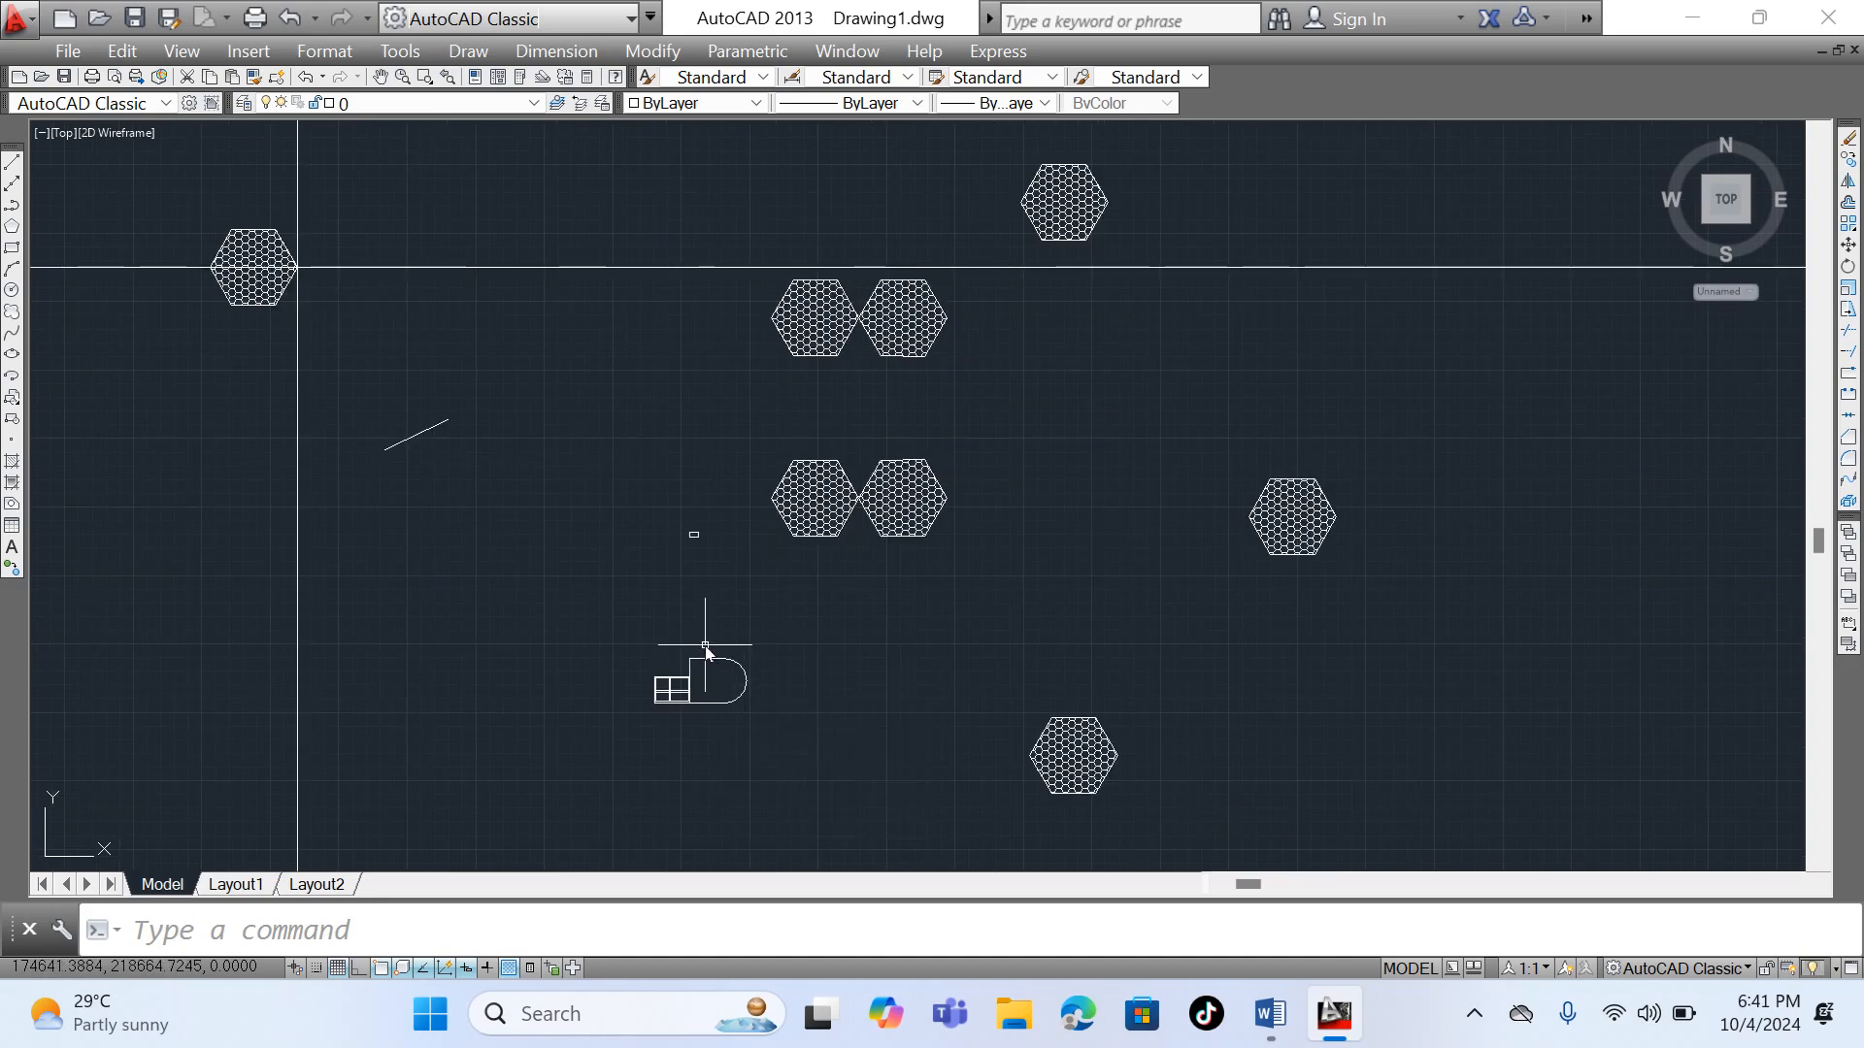